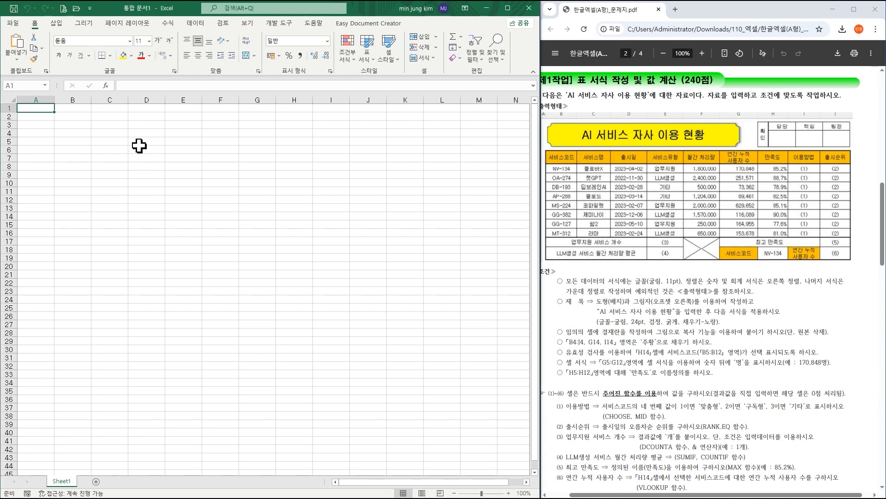
# Start saving the new workbook under a new name in the ITQ folder inside Documents.
pyautogui.click(12, 23)
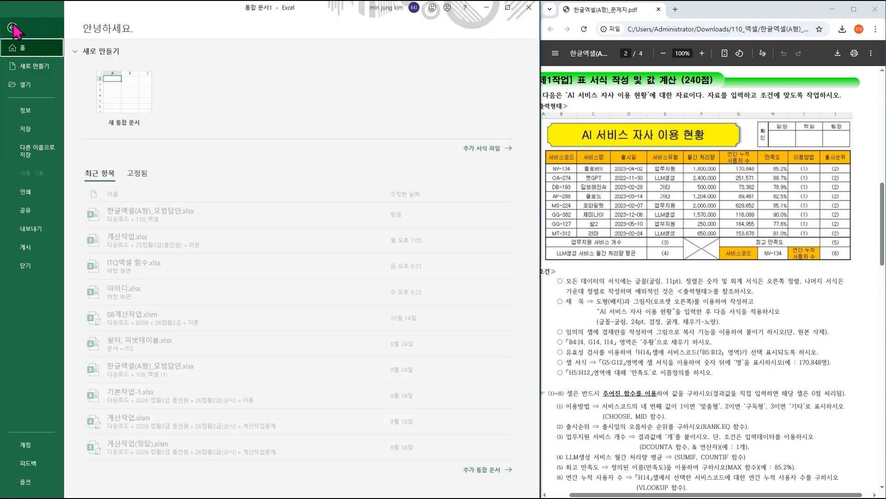
pyautogui.click(40, 150)
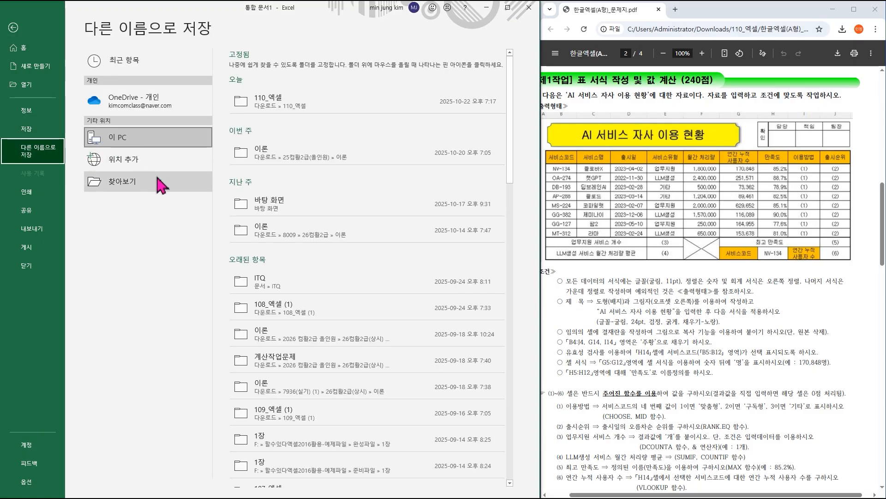
pyautogui.click(138, 182)
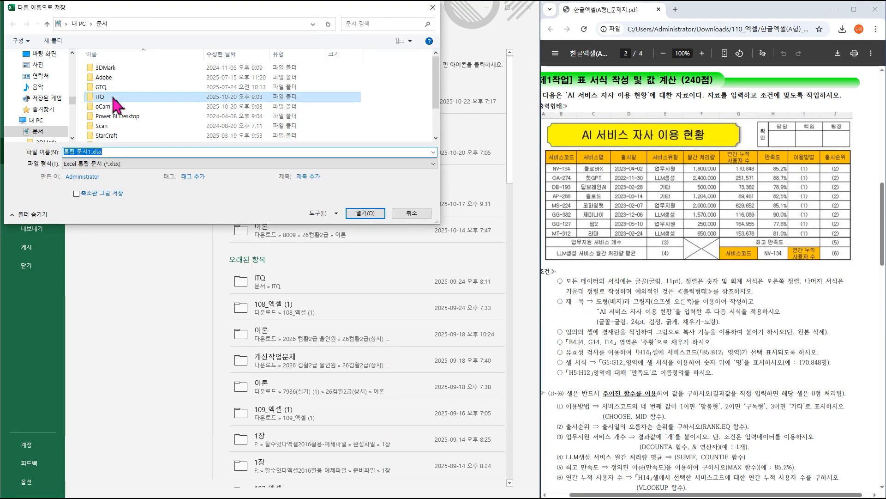
pyautogui.doubleClick(221, 195)
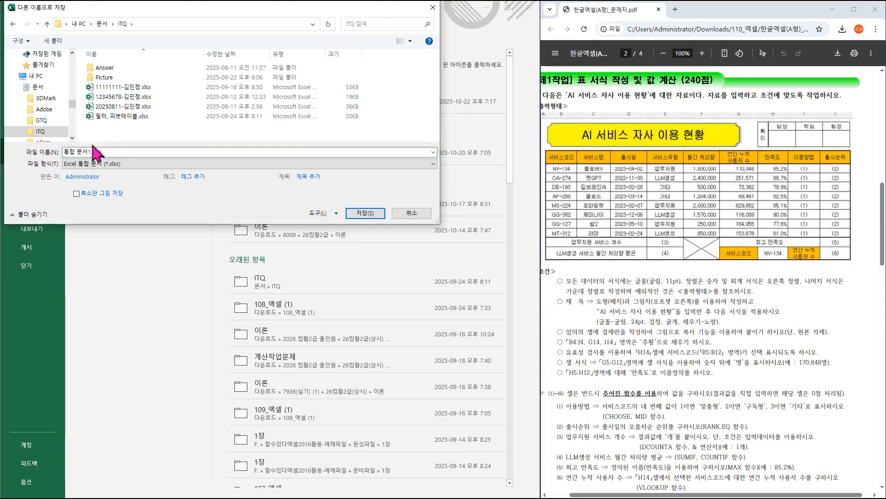
# Name the workbook 20251018, a hyphen and the examinee's full name, and save it as an Excel workbook.
pyautogui.click(115, 152)
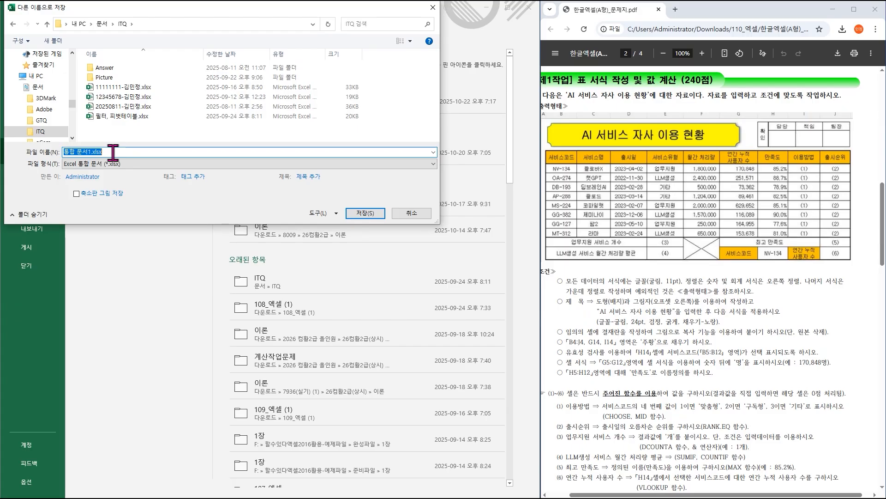
pyautogui.write('2025')
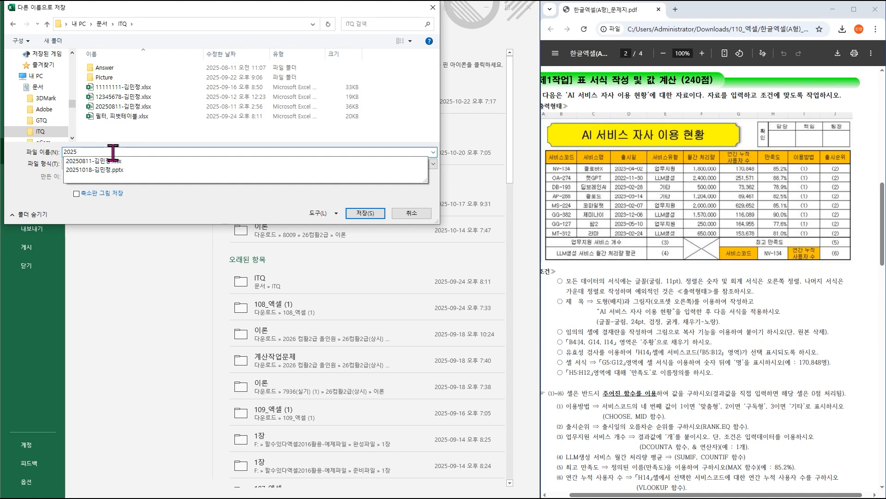
pyautogui.write('1018')
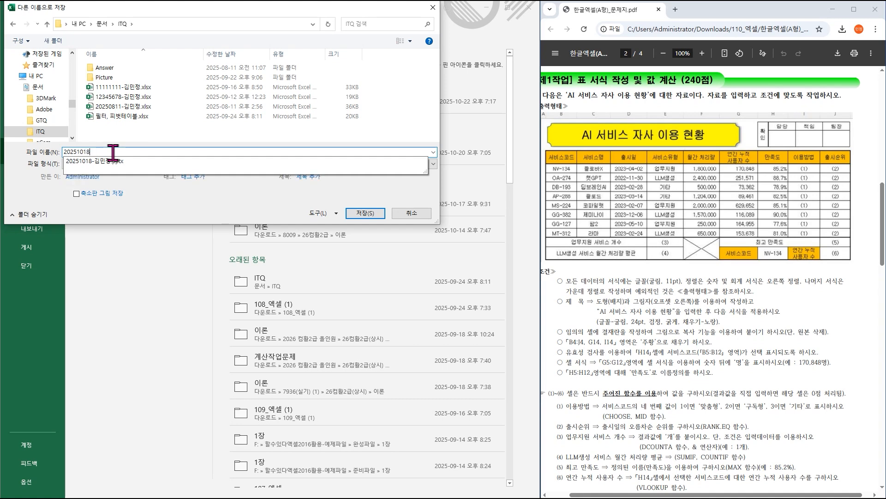
pyautogui.write('-rlaa')
pyautogui.press('BackSpace')
pyautogui.press('BackSpace')
pyautogui.click(139, 185)
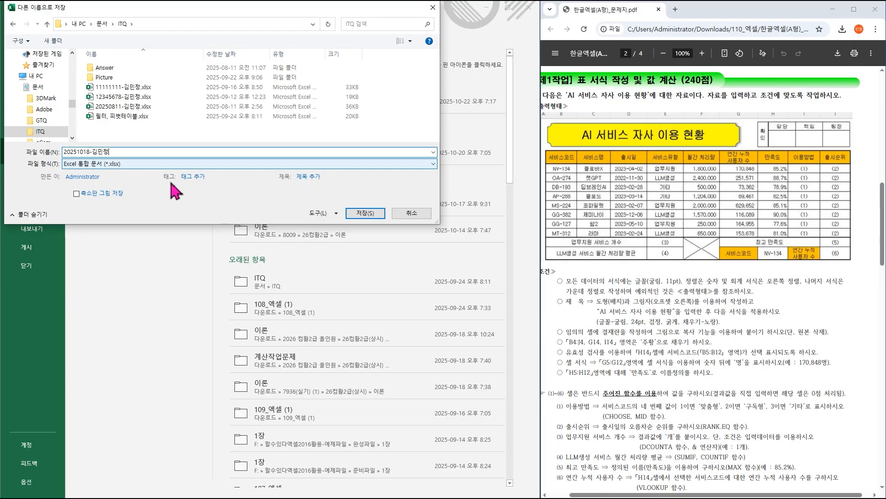
pyautogui.click(357, 214)
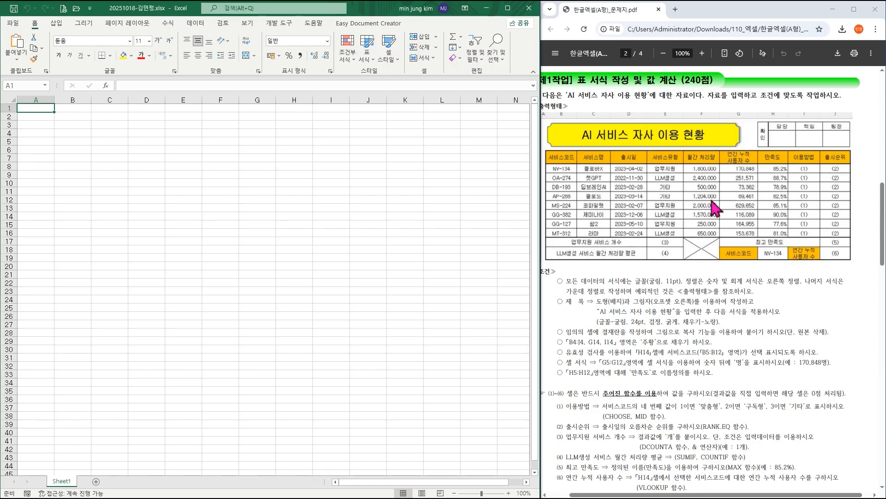
# Review the exam PDF's answer instructions for column A width and sheet names, and the font condition for the data.
pyautogui.scroll(7, 679, 259)
pyautogui.scroll(2, 674, 277)
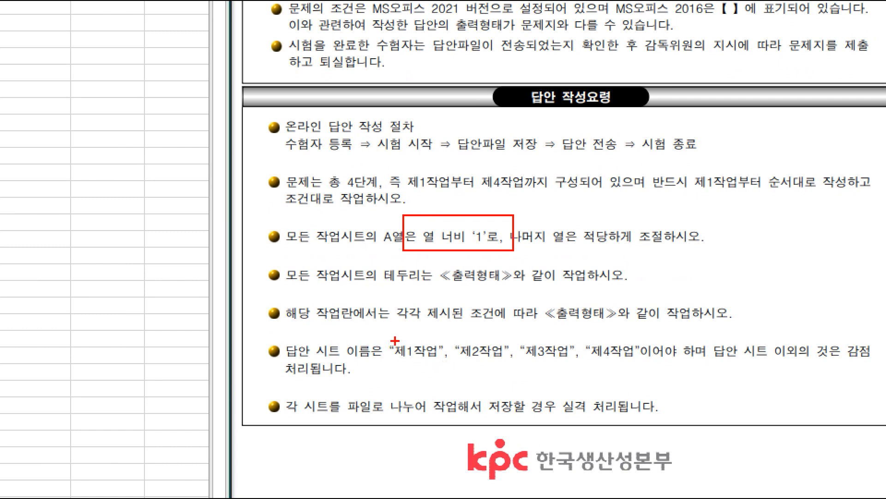
pyautogui.moveTo(375, 328)
pyautogui.mouseDown()
pyautogui.moveTo(510, 366)
pyautogui.moveTo(683, 368)
pyautogui.moveTo(649, 372)
pyautogui.mouseUp()
pyautogui.press('Escape')
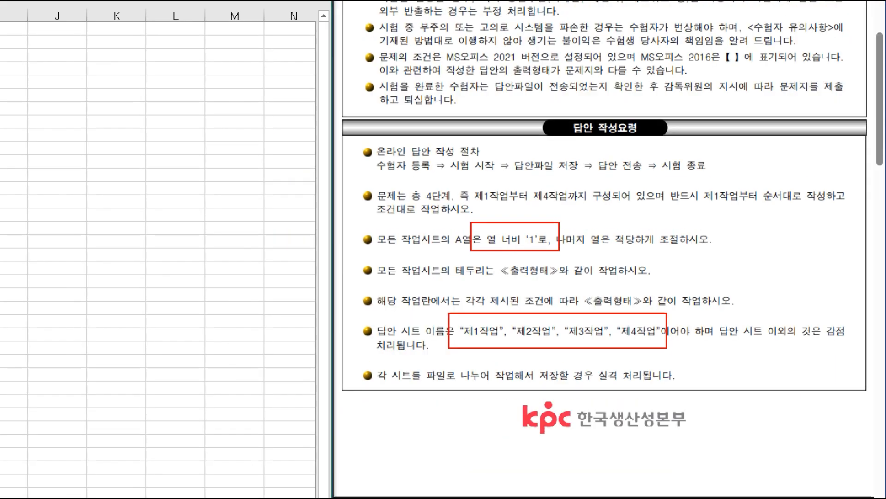
pyautogui.scroll(-3, 702, 323)
pyautogui.scroll(-4, 702, 322)
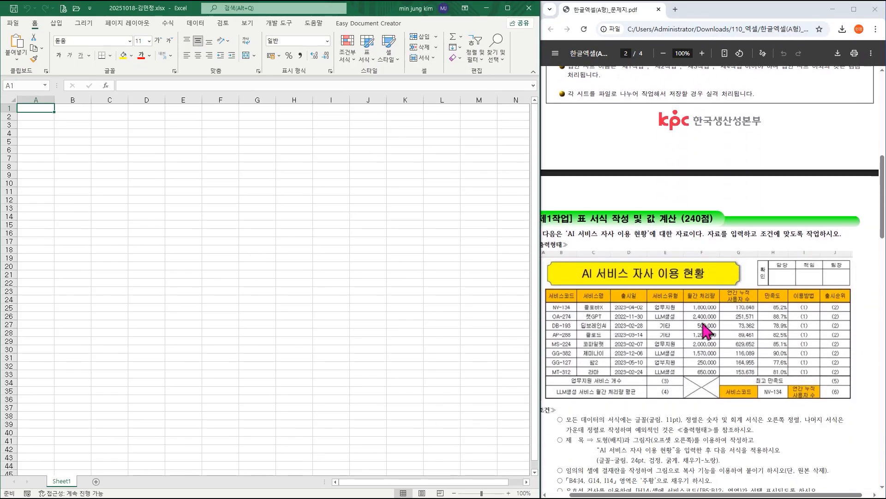
pyautogui.hotkey('ctrl', '1')
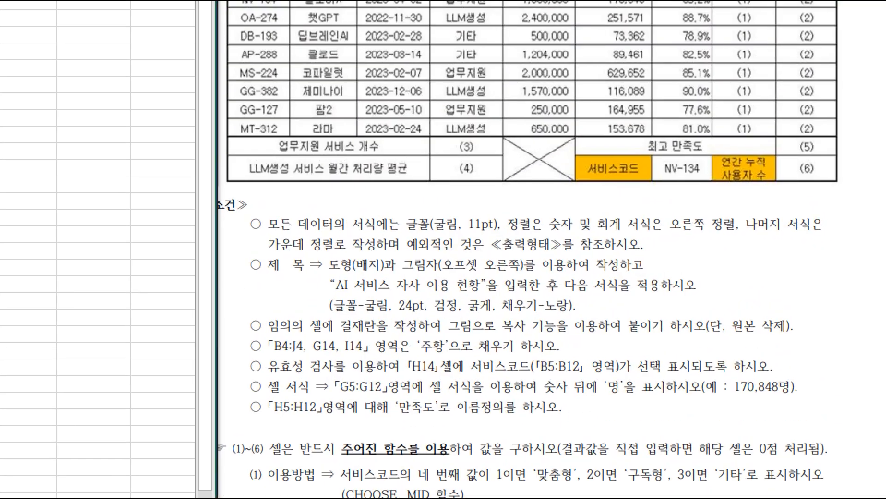
pyautogui.moveTo(645, 320); pyautogui.dragTo(682, 332)
pyautogui.moveTo(500, 233); pyautogui.dragTo(506, 233)
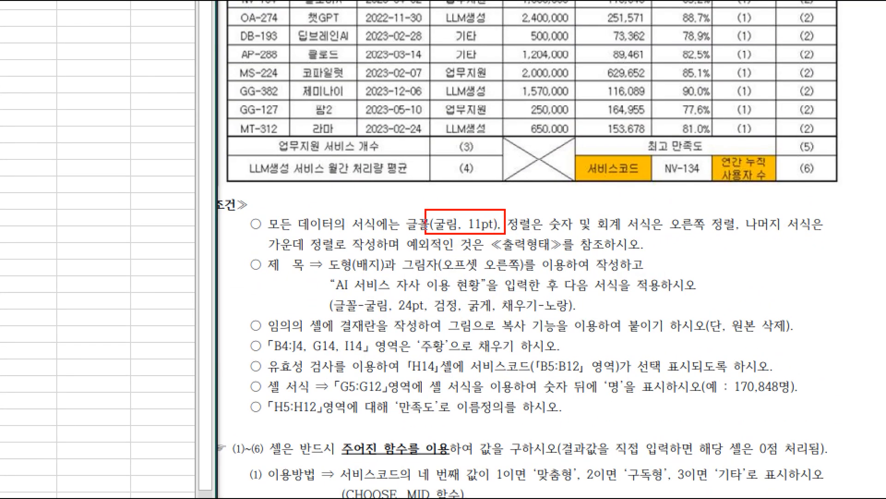
pyautogui.press('Escape')
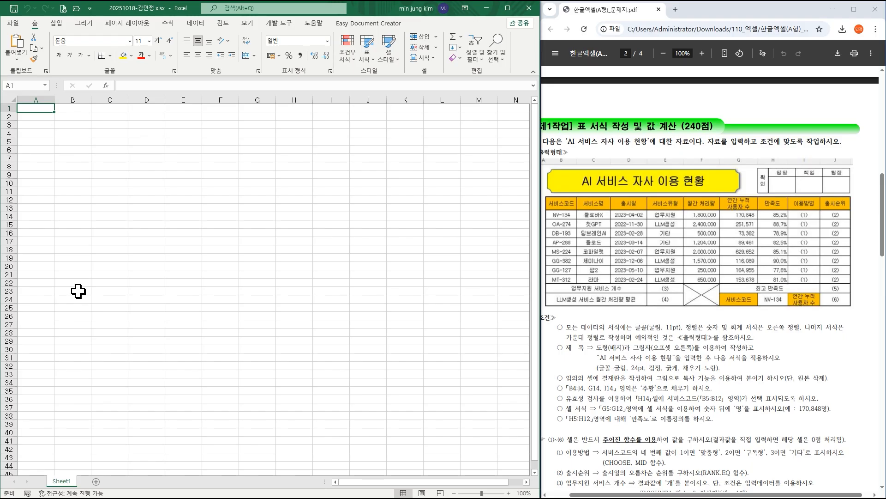
# Set the width of column A to 1.
pyautogui.click(38, 93)
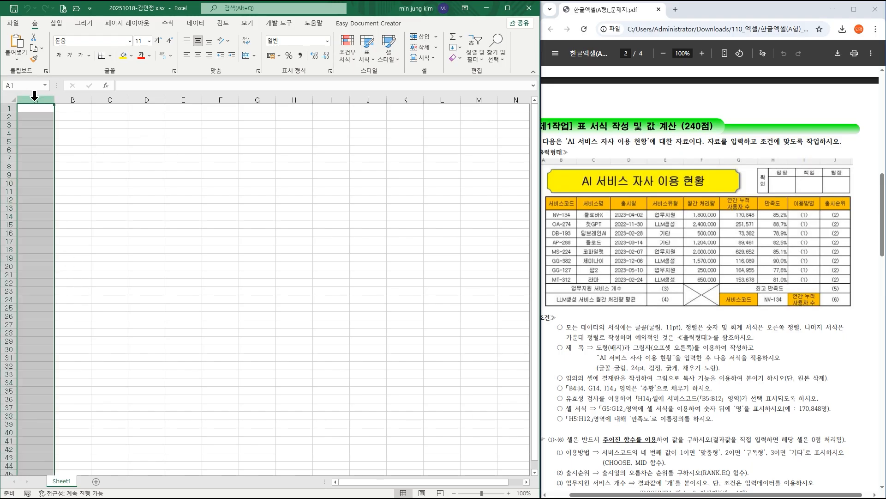
pyautogui.rightClick(36, 99)
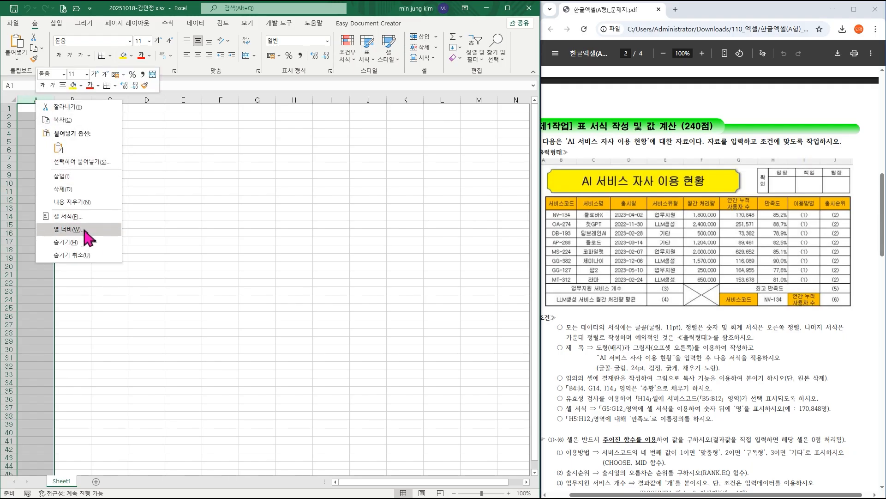
pyautogui.click(69, 229)
pyautogui.write('1')
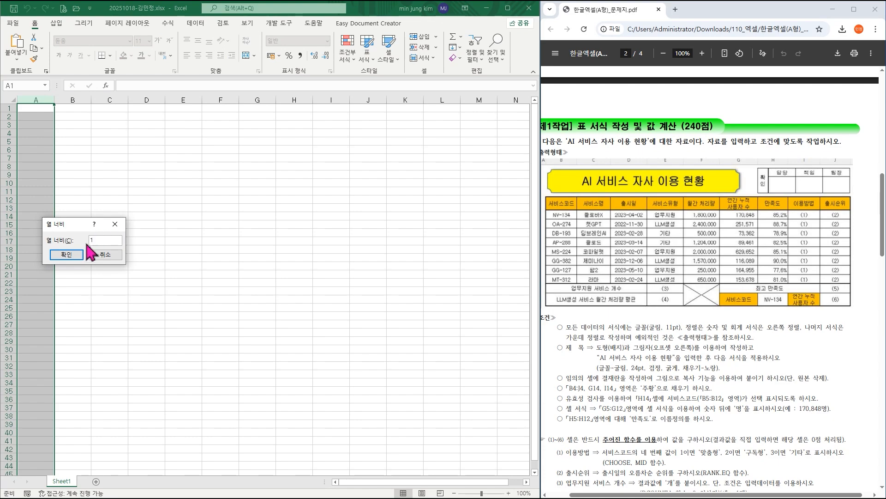
pyautogui.click(66, 255)
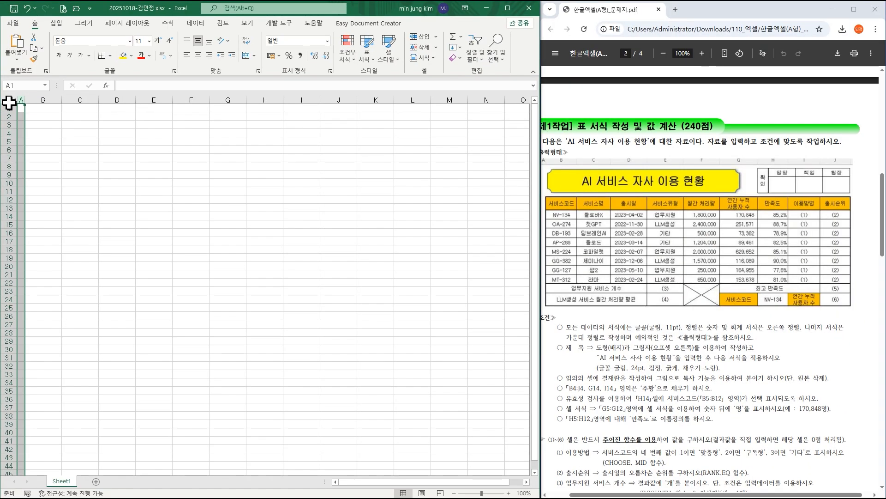
# Apply the 굴림 font to all cells of Sheet1.
pyautogui.click(9, 102)
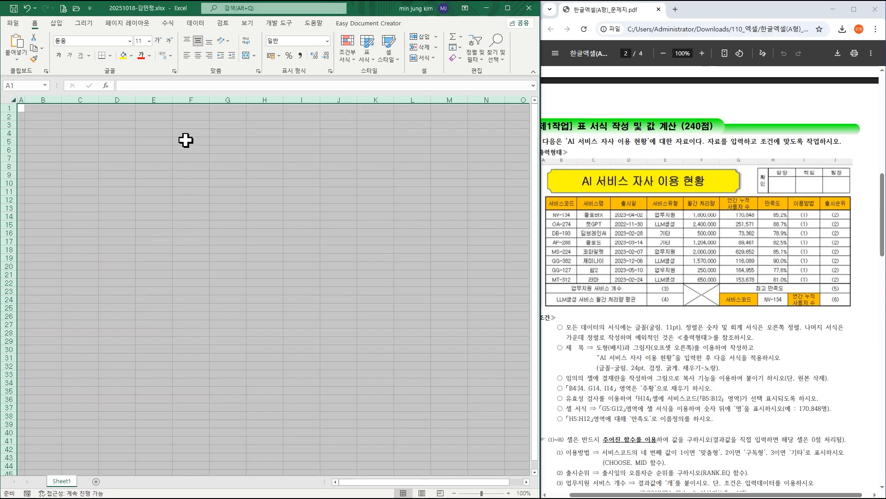
pyautogui.click(130, 41)
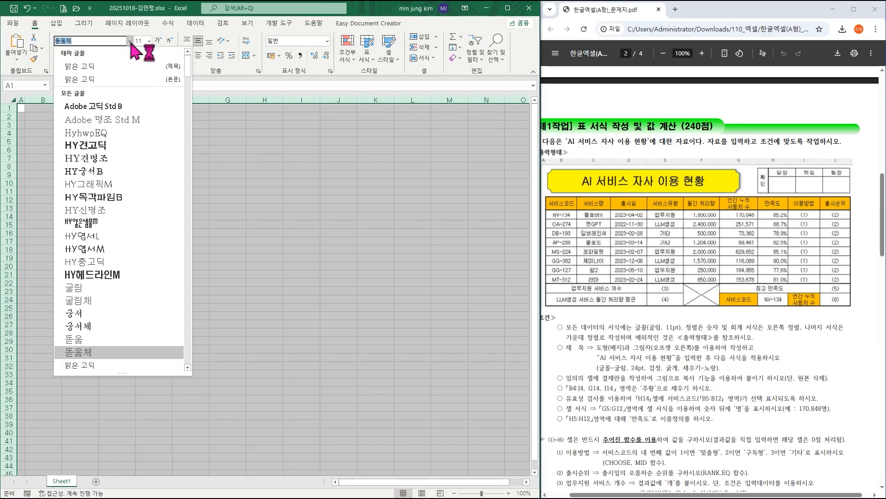
pyautogui.click(115, 286)
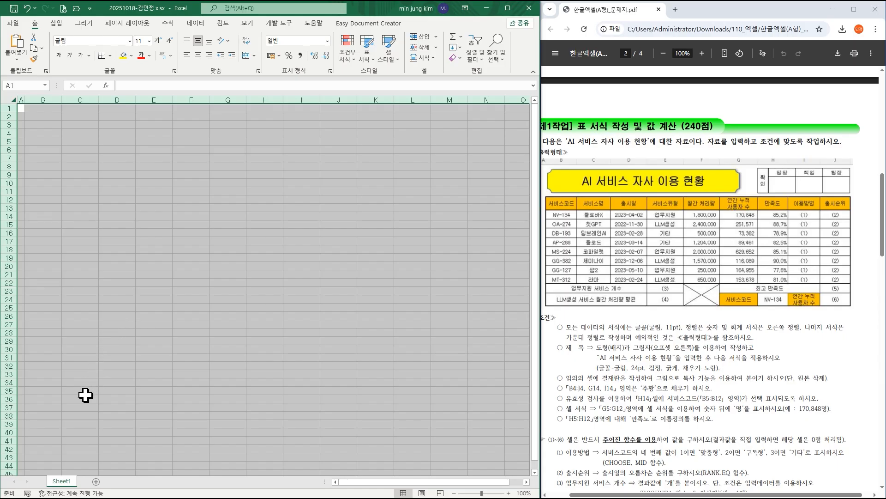
pyautogui.click(107, 316)
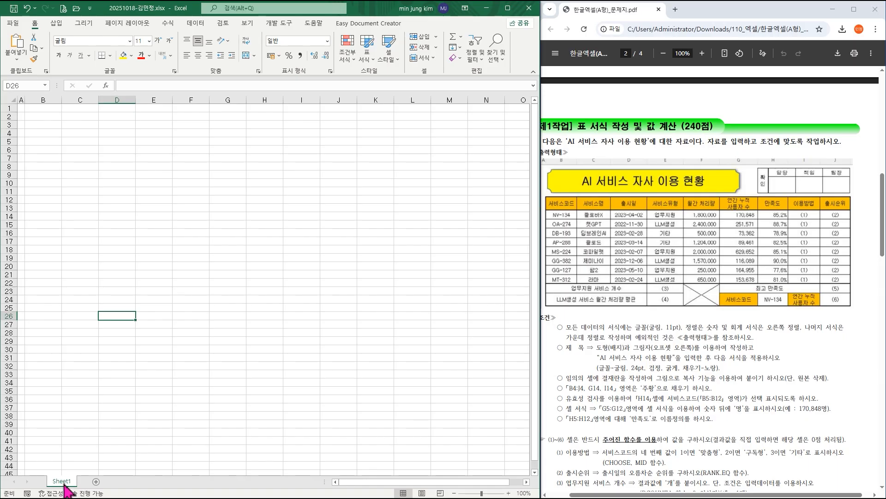
# Make two copies of Sheet1 after the original and rename the original sheet 제1작업.
pyautogui.moveTo(63, 488); pyautogui.dragTo(125, 491)
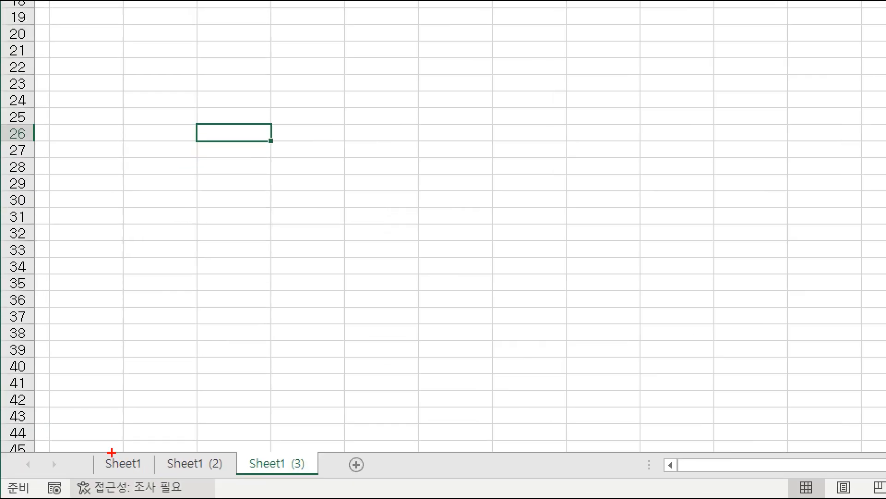
pyautogui.moveTo(95, 449); pyautogui.dragTo(150, 477)
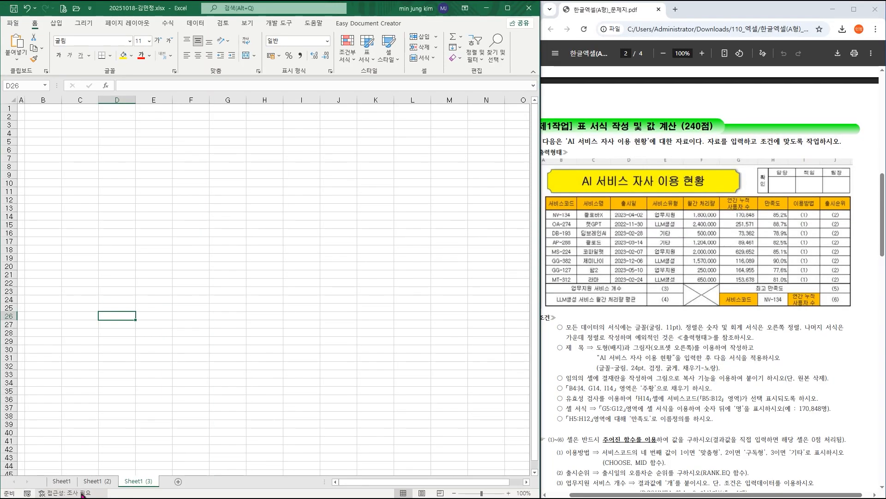
pyautogui.doubleClick(79, 476)
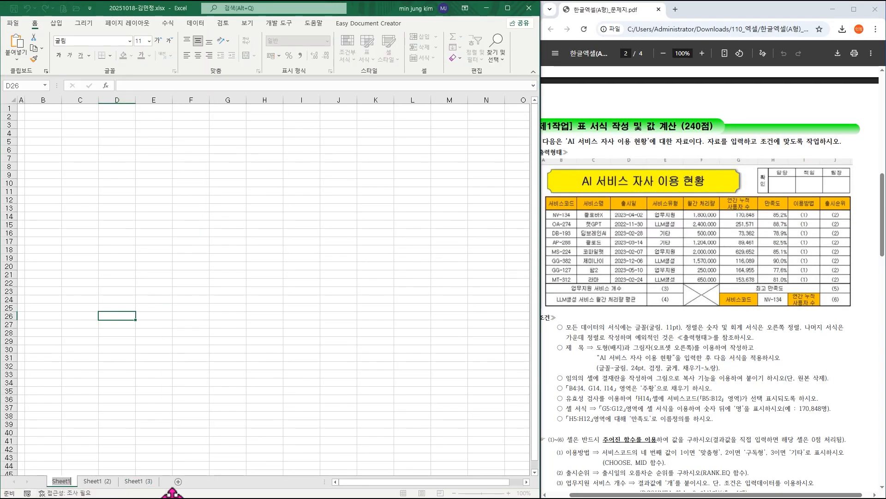
pyautogui.write('제1작업')
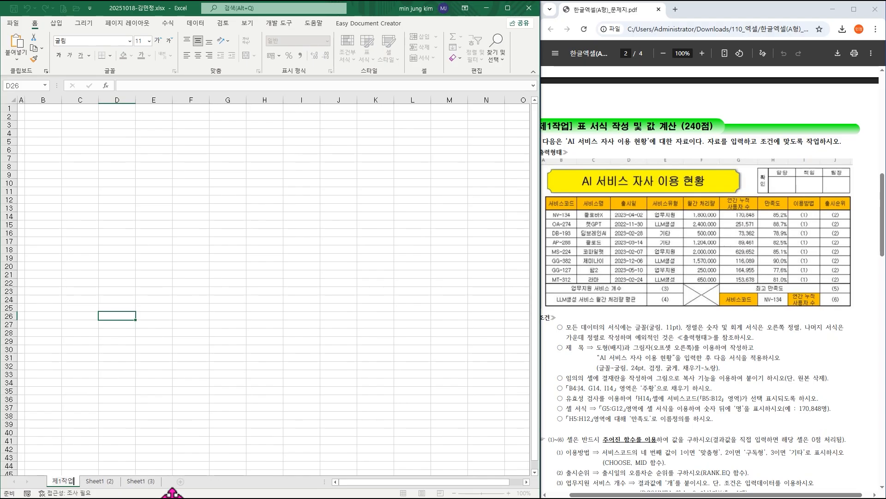
pyautogui.press('Return')
# Rename the two copied sheets 제2작업 and 제3작업, in that order.
pyautogui.doubleClick(98, 481)
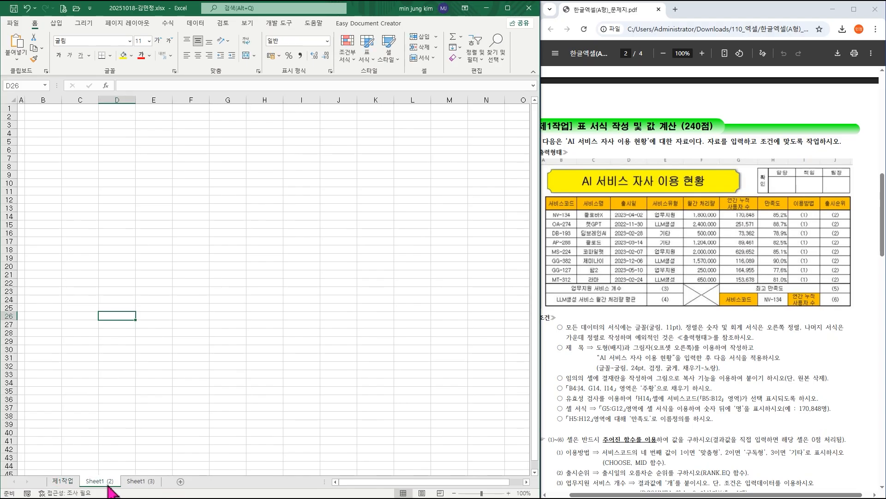
pyautogui.write('제2작업')
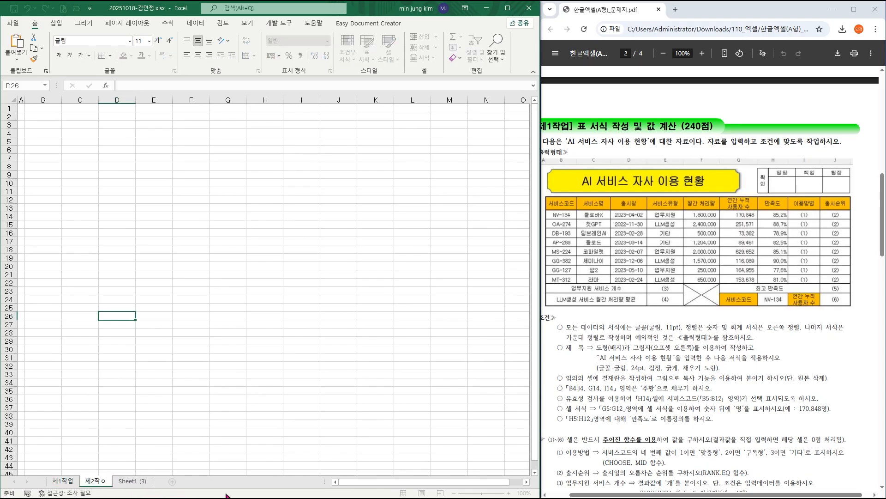
pyautogui.press('Return')
pyautogui.doubleClick(133, 481)
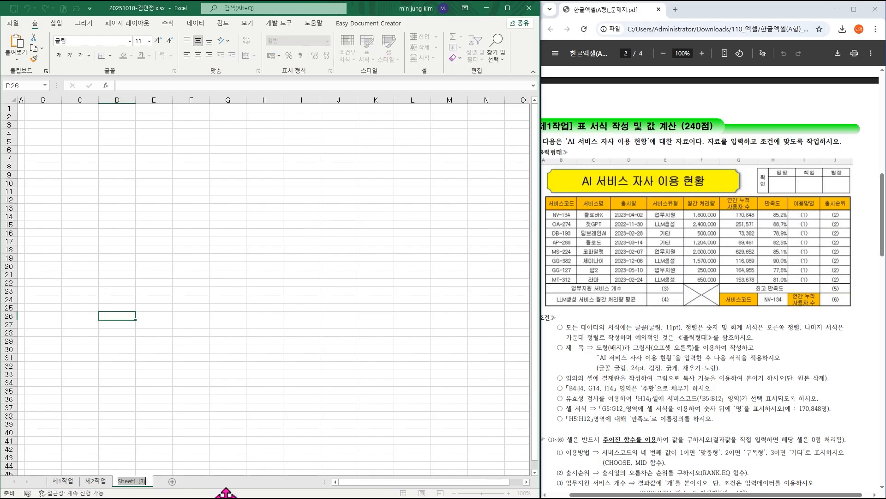
pyautogui.write('제3ㅏㅈ경')
pyautogui.press('BackSpace')
pyautogui.press('BackSpace')
pyautogui.press('BackSpace')
pyautogui.write('작업')
pyautogui.press('Return')
# Return to the 제1작업 sheet and enlarge its display to 150%.
pyautogui.click(64, 482)
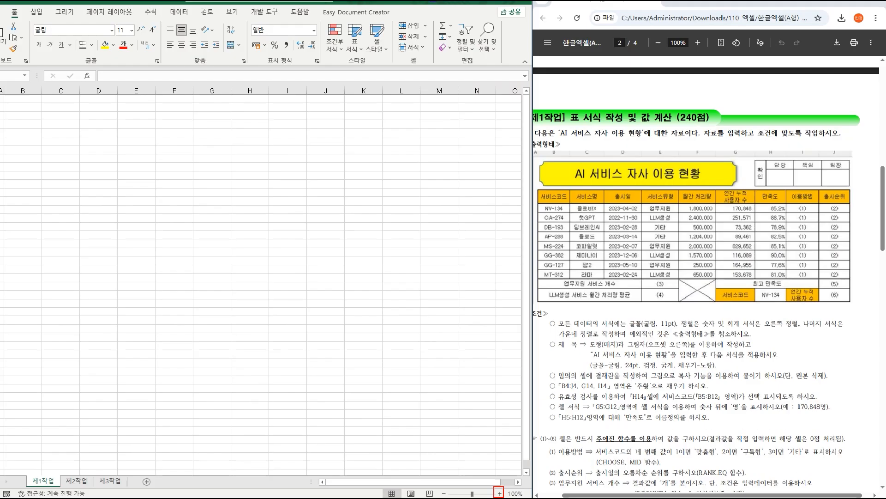
pyautogui.click(438, 487)
pyautogui.click(509, 493)
pyautogui.click(509, 493)
pyautogui.click(508, 493)
pyautogui.click(509, 493)
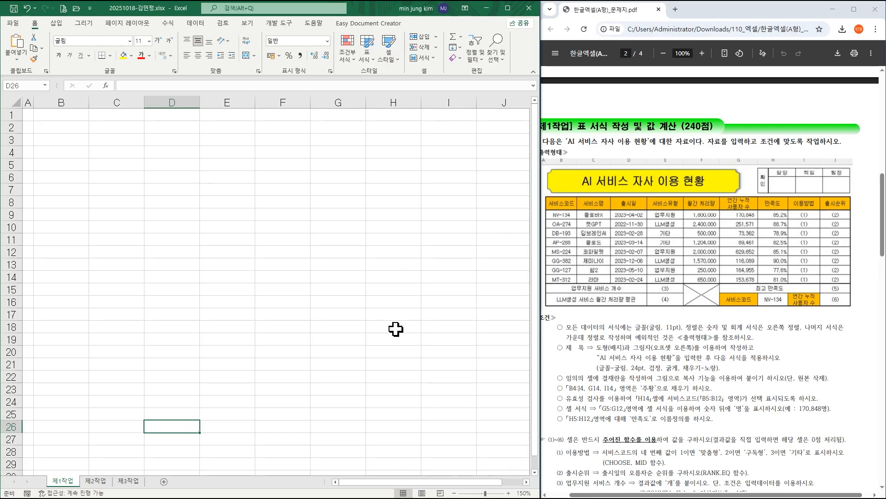
# Enter the table headers 서비스코드, 서비스명 and 출시일 in cells B4 to D4 of the 제1작업 sheet.
pyautogui.moveTo(640, 494); pyautogui.dragTo(629, 496)
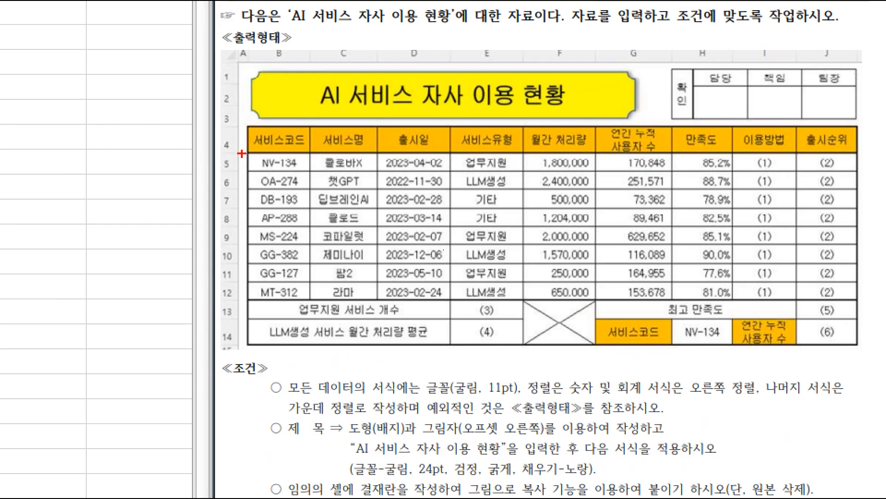
pyautogui.moveTo(249, 125)
pyautogui.mouseDown()
pyautogui.moveTo(531, 256)
pyautogui.moveTo(827, 318)
pyautogui.moveTo(846, 344)
pyautogui.mouseUp()
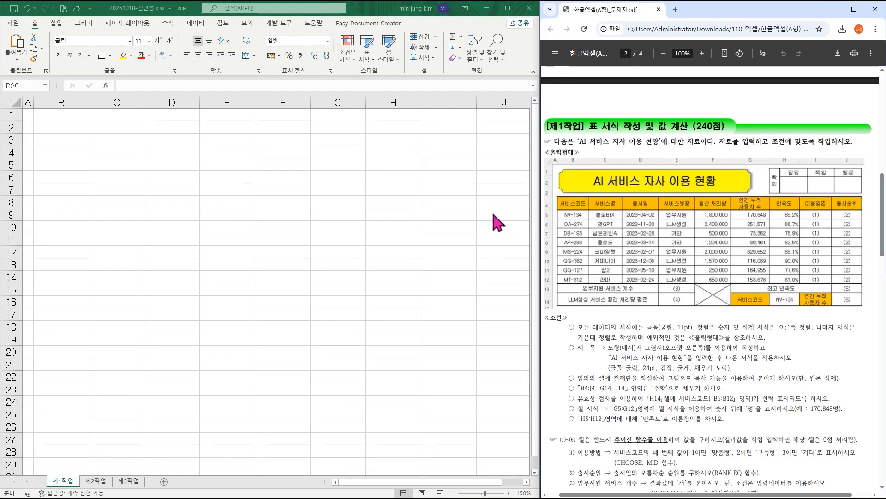
pyautogui.click(63, 152)
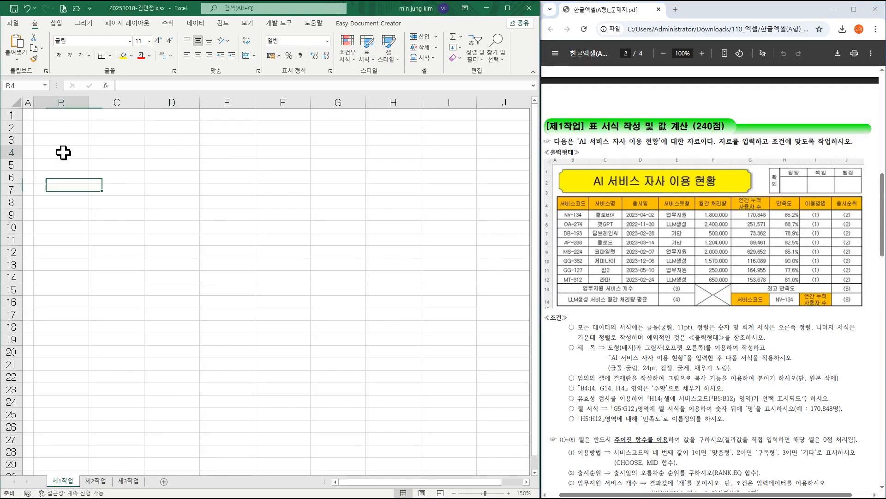
pyautogui.write('서')
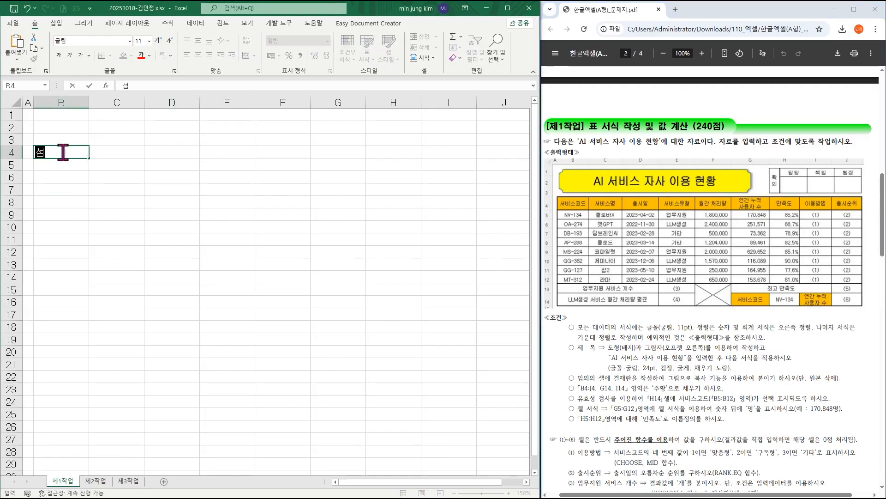
pyautogui.write('비스코드')
pyautogui.press('Tab')
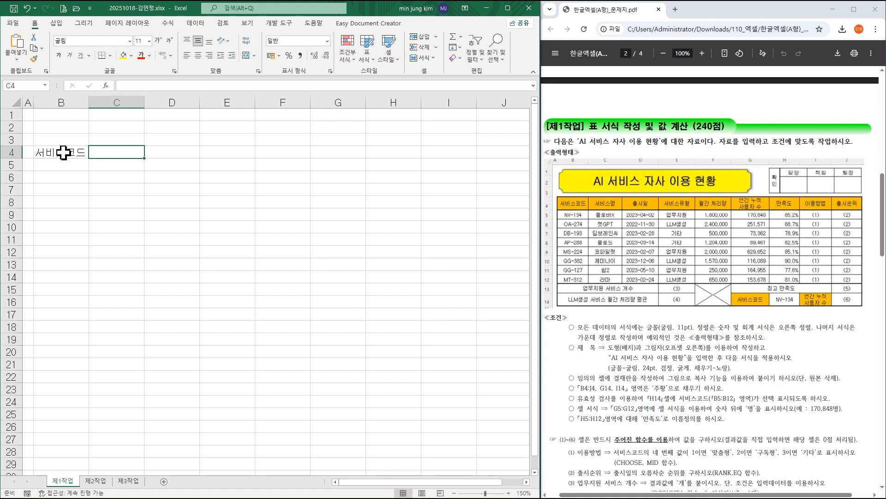
pyautogui.write('서비스명')
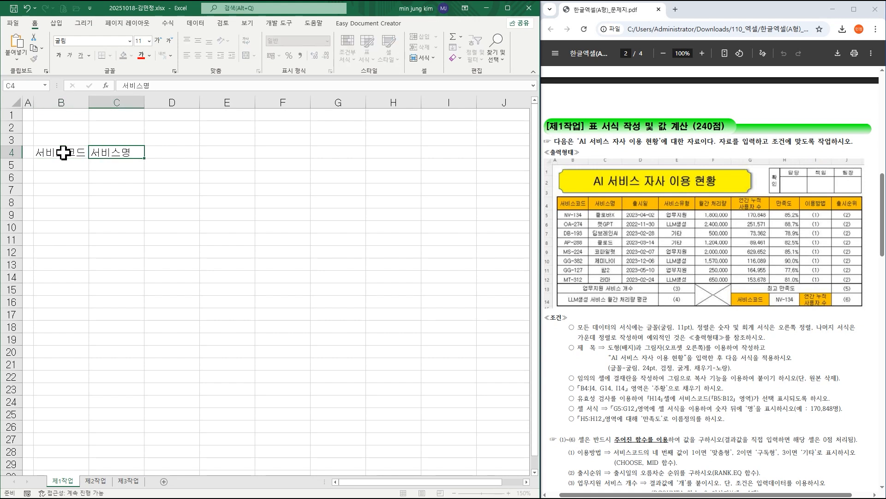
pyautogui.press('Tab')
pyautogui.write('출시일')
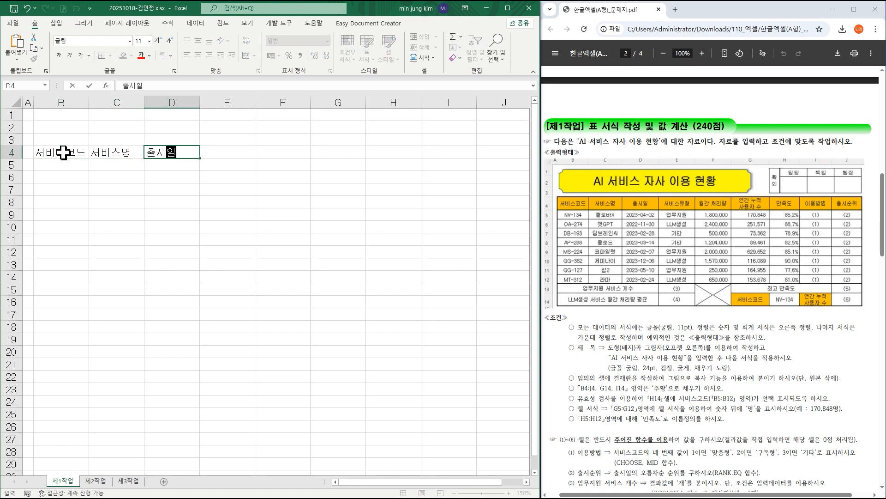
pyautogui.press('Tab')
# Enter the headers 서비스유형 and 월간 처리량 in cells E4 and F4.
pyautogui.write('서비스유형')
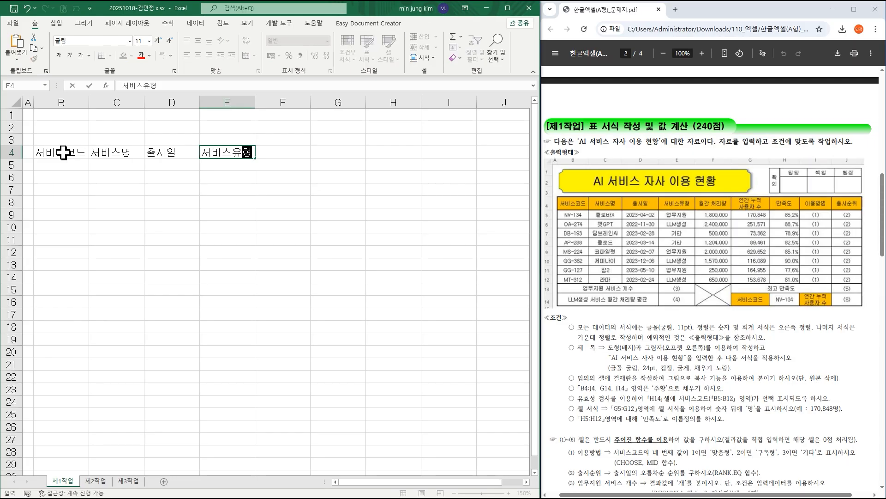
pyautogui.press('Tab')
pyautogui.write('월간')
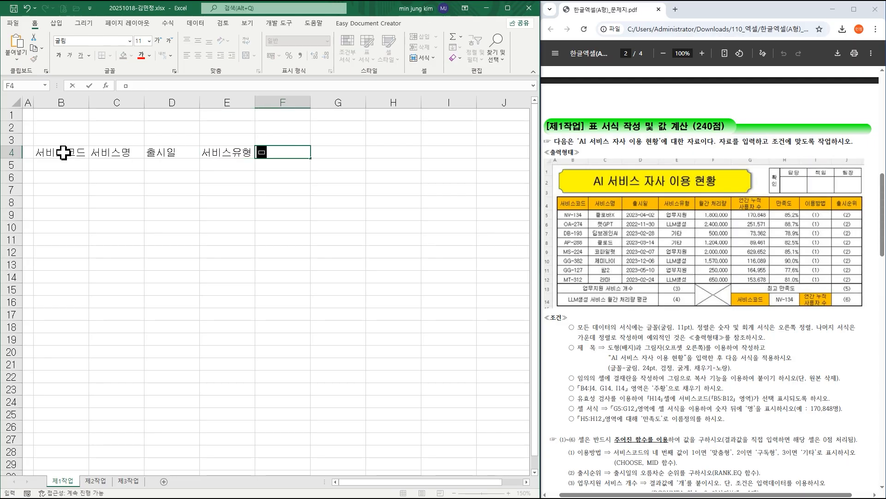
pyautogui.write(' 처리량')
pyautogui.press('Tab')
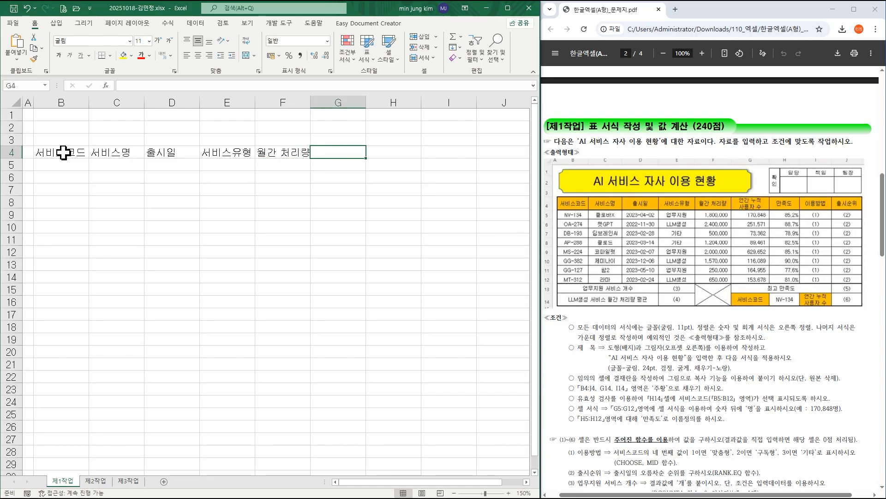
# Enter the two-line header in G4, with 연간 누적 on the first line and 사용자 수 on the second.
pyautogui.write('연간 누적')
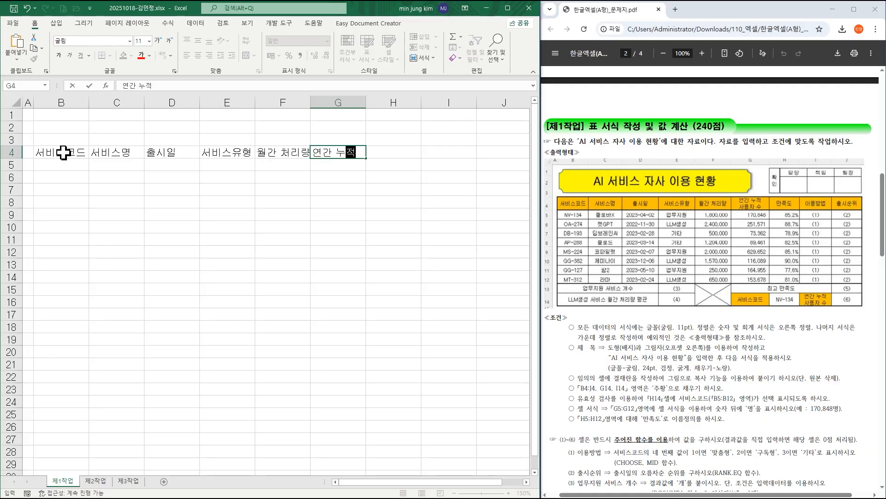
pyautogui.hotkey('alt', 'Return')
pyautogui.write('사용자 수')
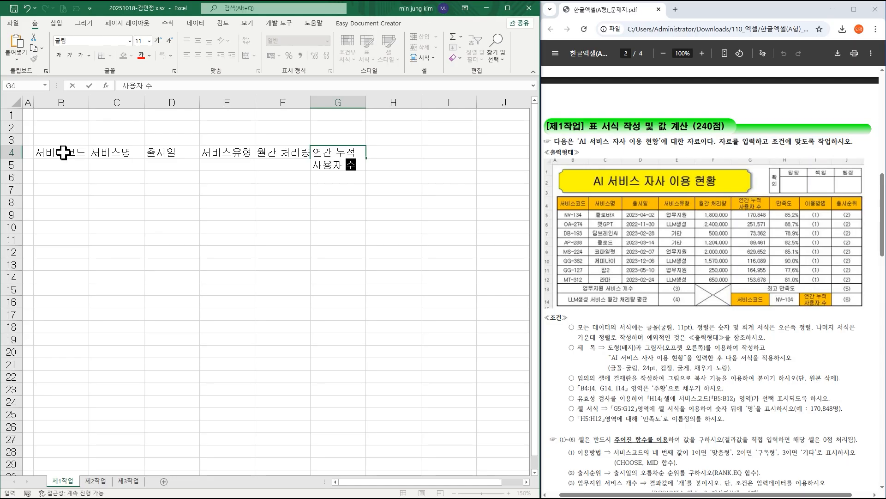
pyautogui.press('Tab')
# Complete the header row with 만족도, 이용방법 and 출시순위 in cells H4 to J4.
pyautogui.write('만족도')
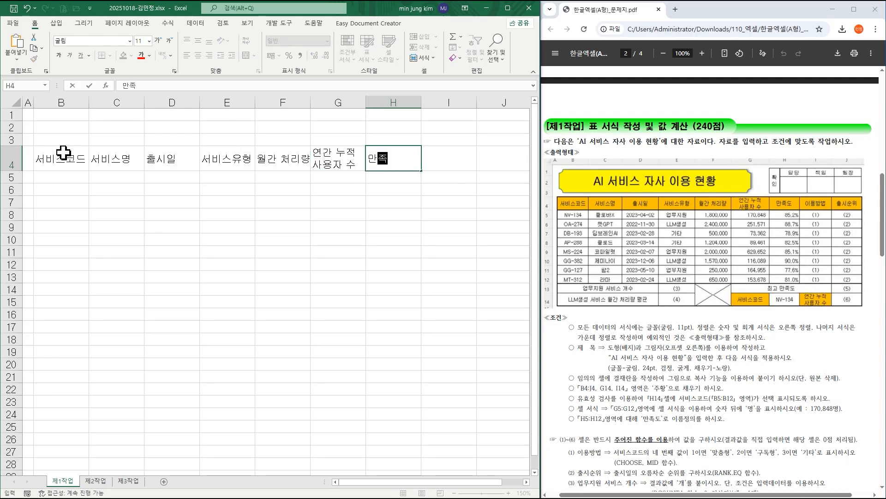
pyautogui.press('Tab')
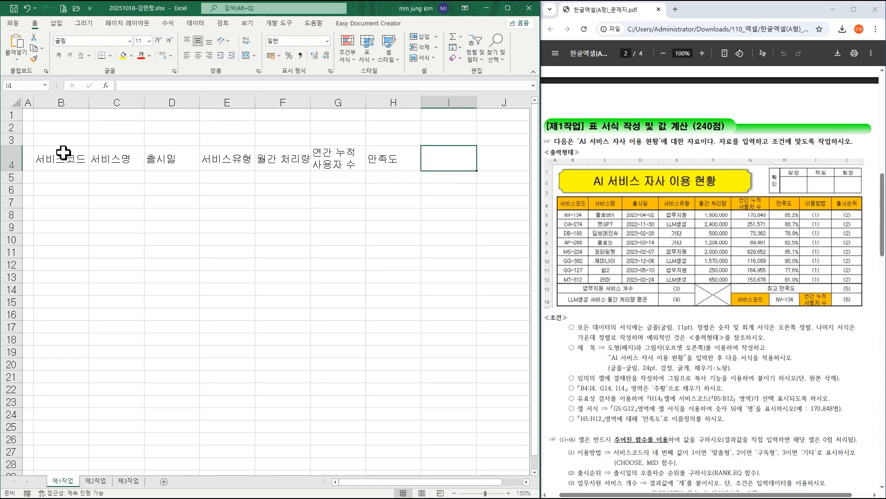
pyautogui.write('이용방법')
pyautogui.press('Tab')
pyautogui.write('출시순위')
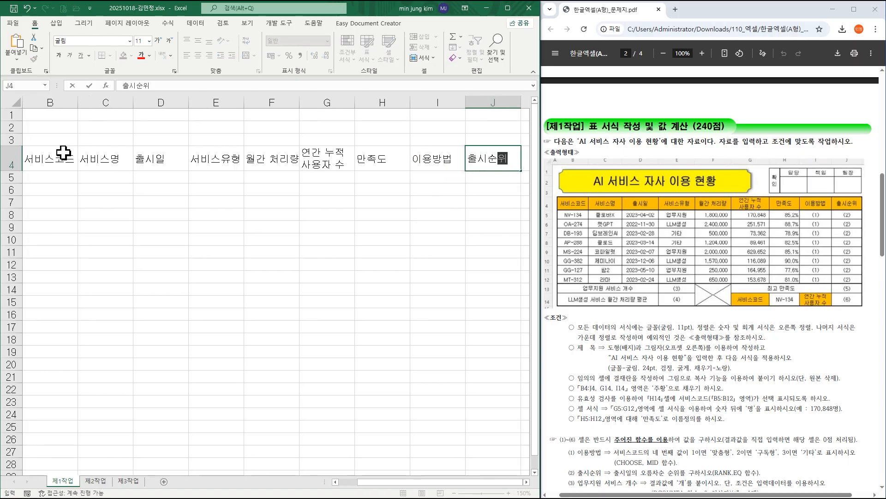
pyautogui.press('Down')
# Enter the service codes NV-134 and OA-274 in cells B5 and B6.
pyautogui.press('Left')
pyautogui.press('Left')
pyautogui.press('Left')
pyautogui.press('Left')
pyautogui.press('Left')
pyautogui.press('Left')
pyautogui.press('Left')
pyautogui.press('Left')
pyautogui.press('Left')
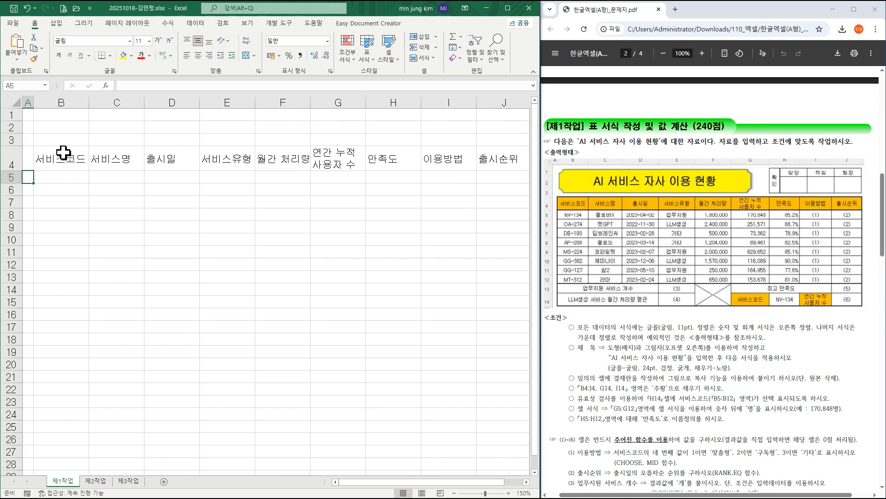
pyautogui.press('Right')
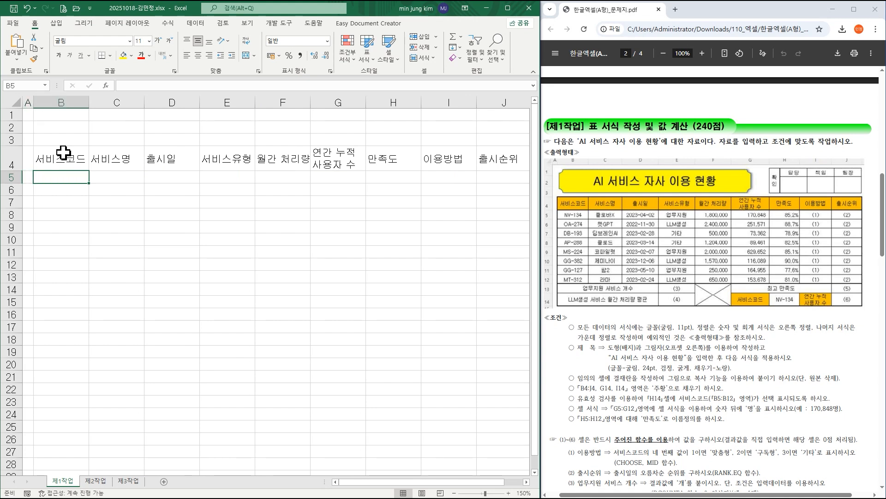
pyautogui.write('NV-')
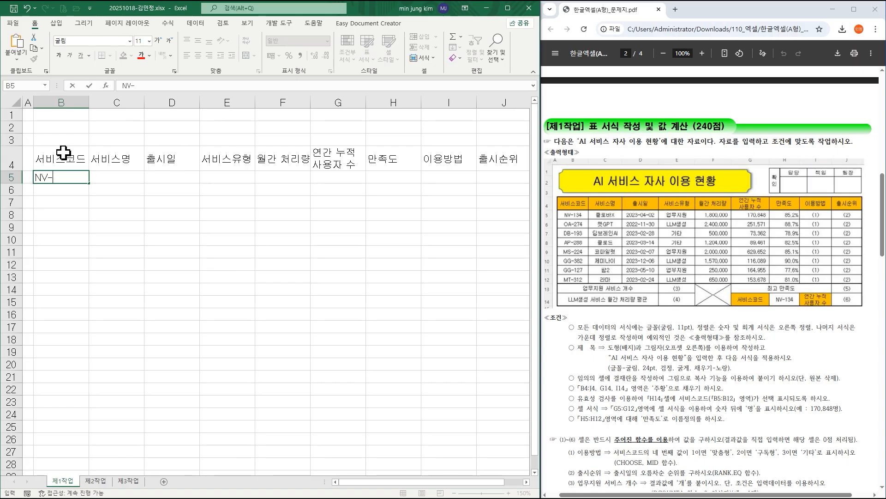
pyautogui.write('134')
pyautogui.press('Return')
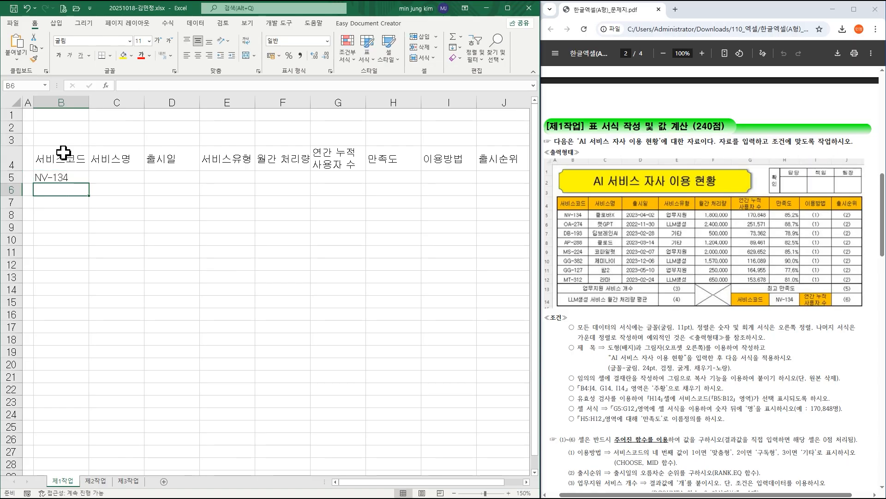
pyautogui.write('OA-274')
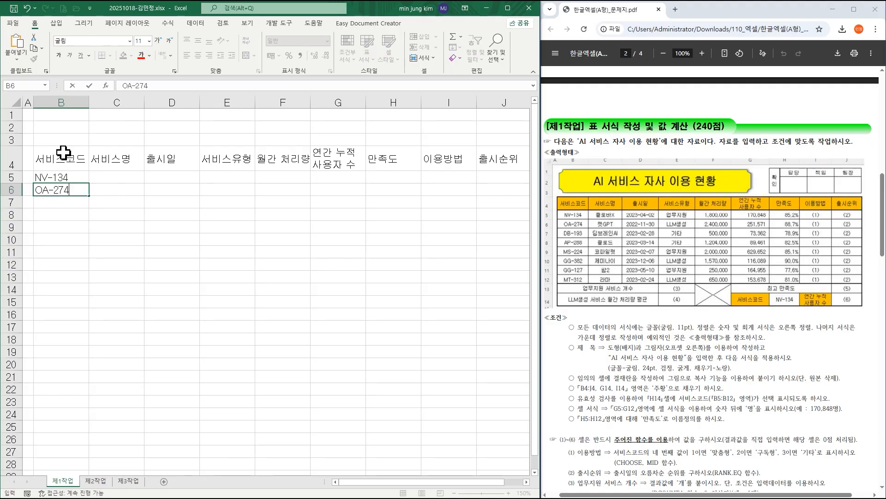
pyautogui.press('Return')
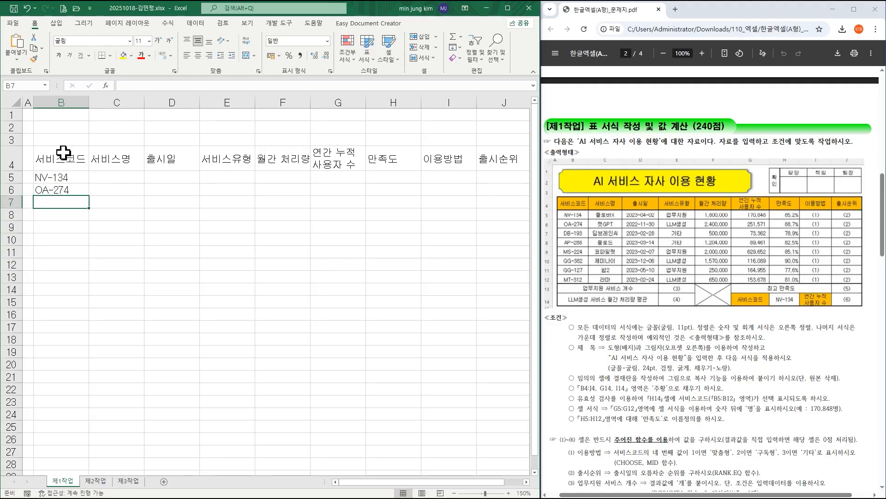
# Enter the service codes DB-193 and AP-288 in cells B7 and B8.
pyautogui.write('DB-193')
pyautogui.press('Return')
pyautogui.write('AP-288')
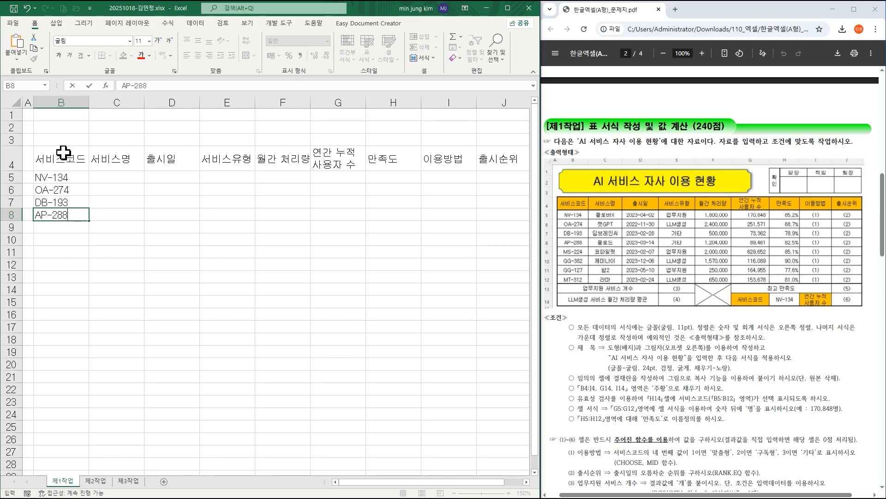
pyautogui.press('Return')
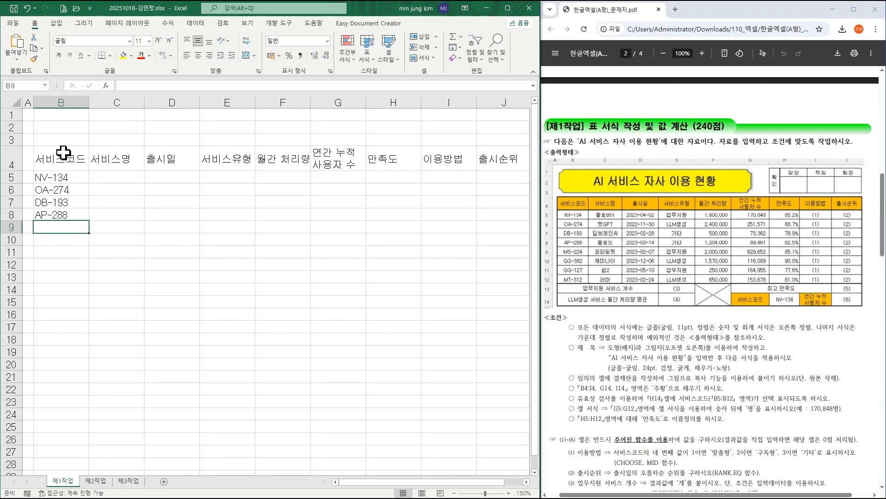
# Enter the service codes MS-224 and GG-382 in cells B9 and B10.
pyautogui.write('MS-24')
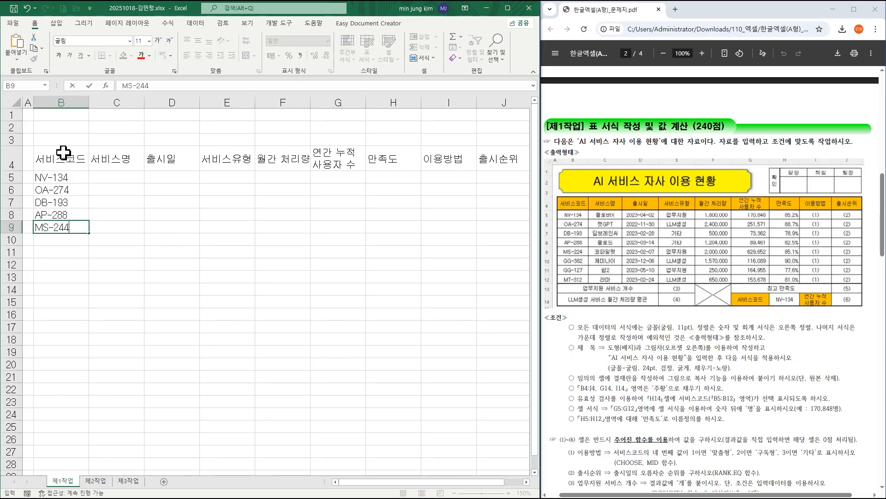
pyautogui.press('BackSpace')
pyautogui.write('24')
pyautogui.press('Return')
pyautogui.write('GG-3')
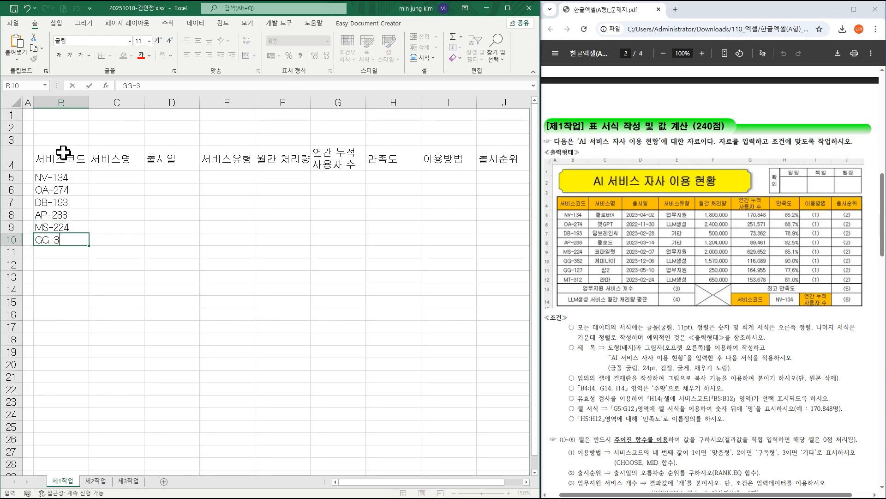
pyautogui.write('82')
pyautogui.press('Return')
# Finish the service code column with GG-127 in B11 and MT-312 in B12.
pyautogui.write('GG')
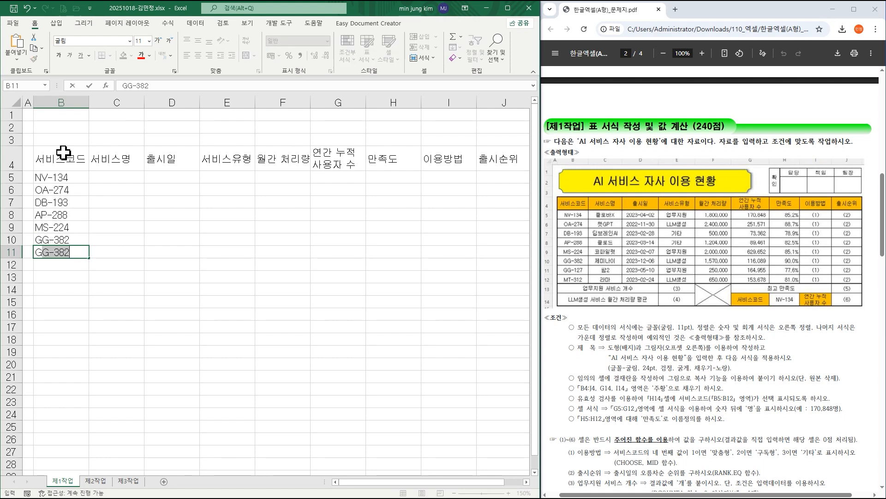
pyautogui.write('-127')
pyautogui.press('Return')
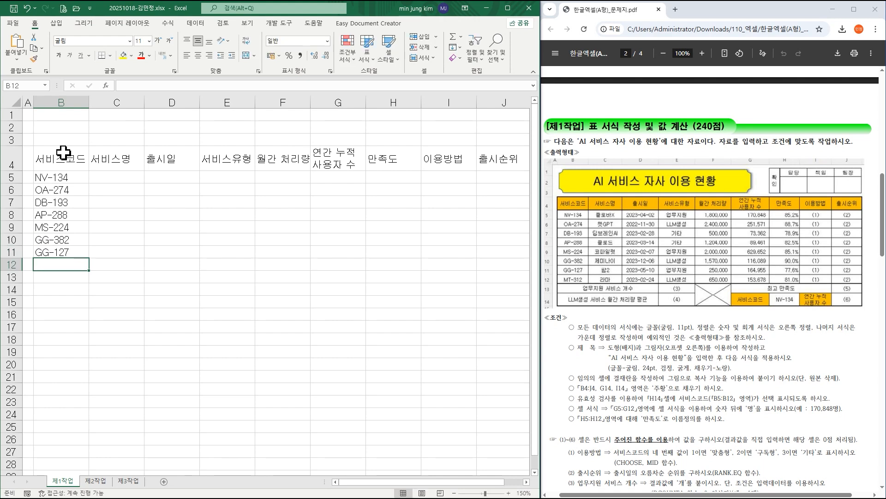
pyautogui.write('MT-312')
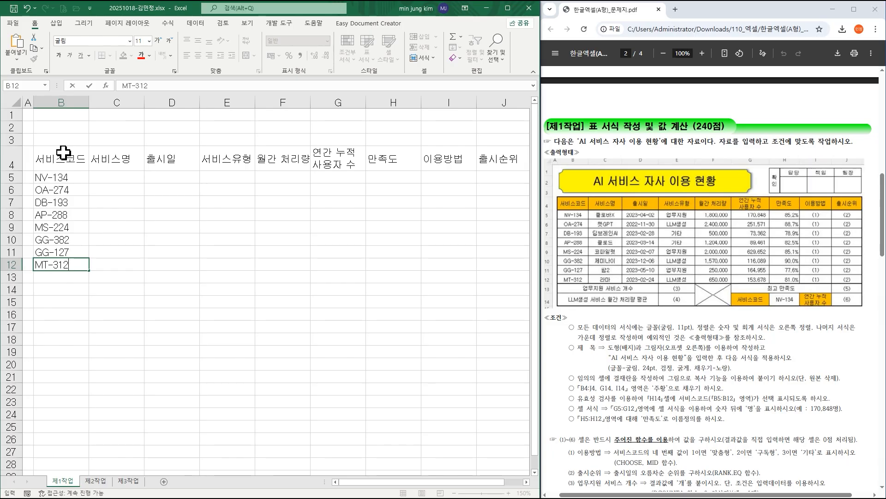
pyautogui.click(117, 176)
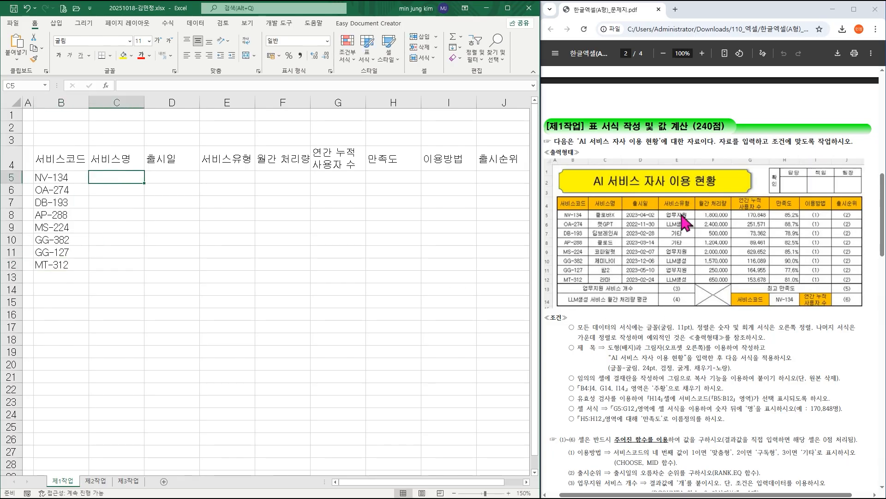
# Enlarge the exam PDF to 150% and enter the service name 클로바X in cell C5.
pyautogui.click(701, 53)
pyautogui.click(702, 53)
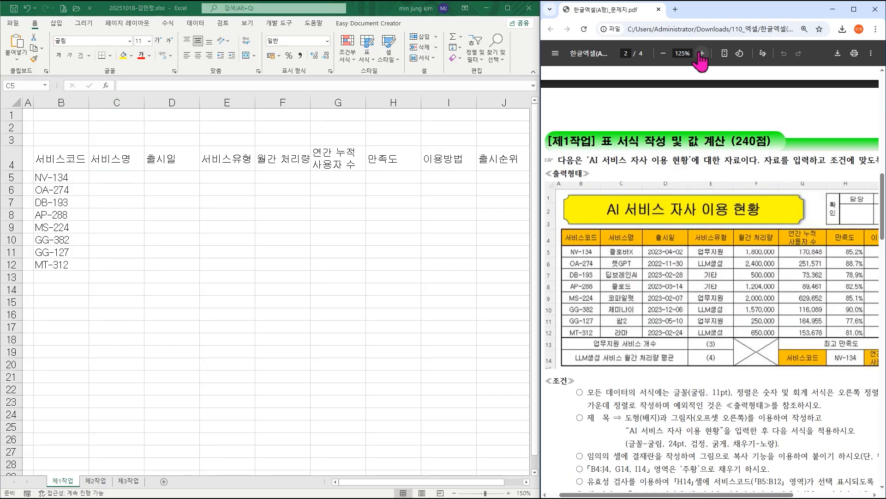
pyautogui.click(702, 53)
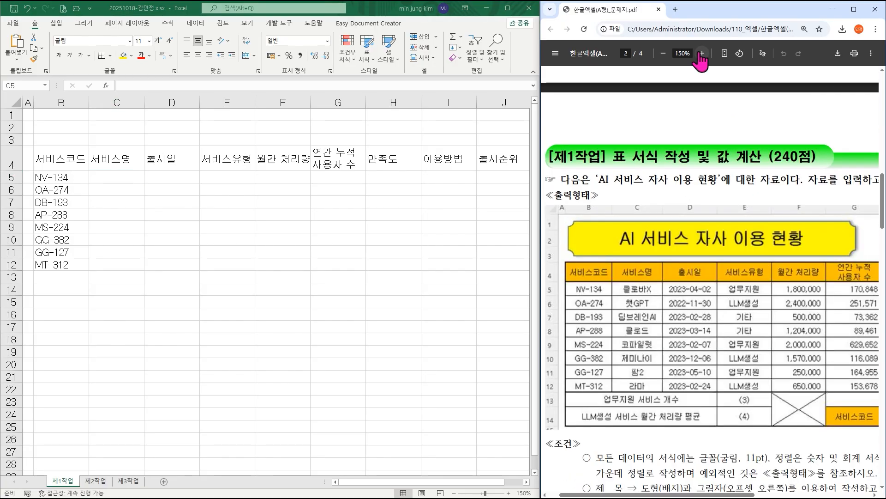
pyautogui.click(109, 175)
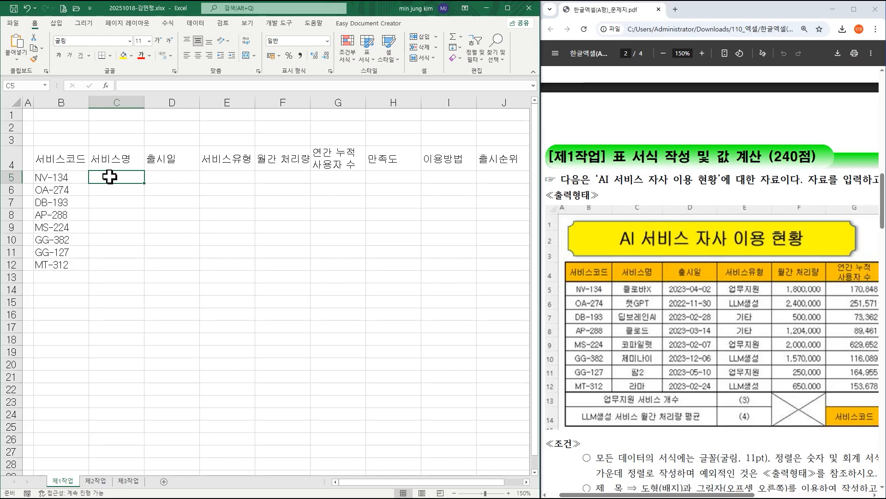
pyautogui.write('클')
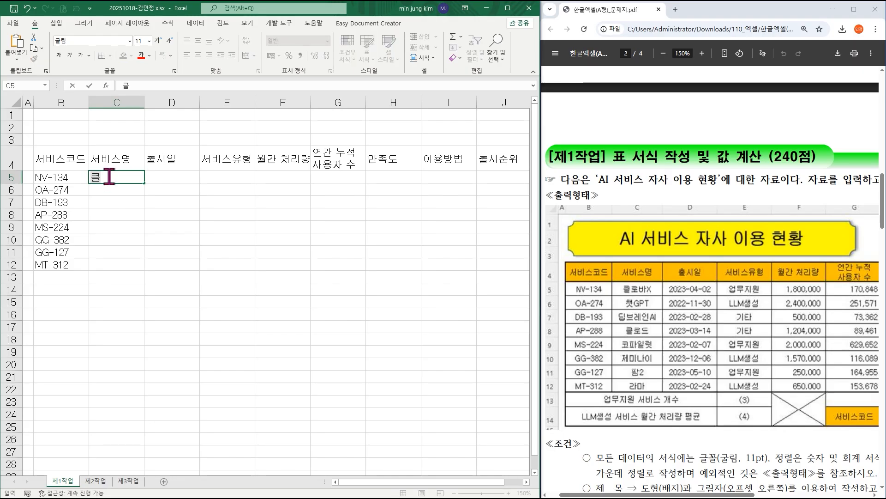
pyautogui.write('로바X')
pyautogui.press('Return')
# Try to enter the service name 챗GPT in cell C6.
pyautogui.write('챗')
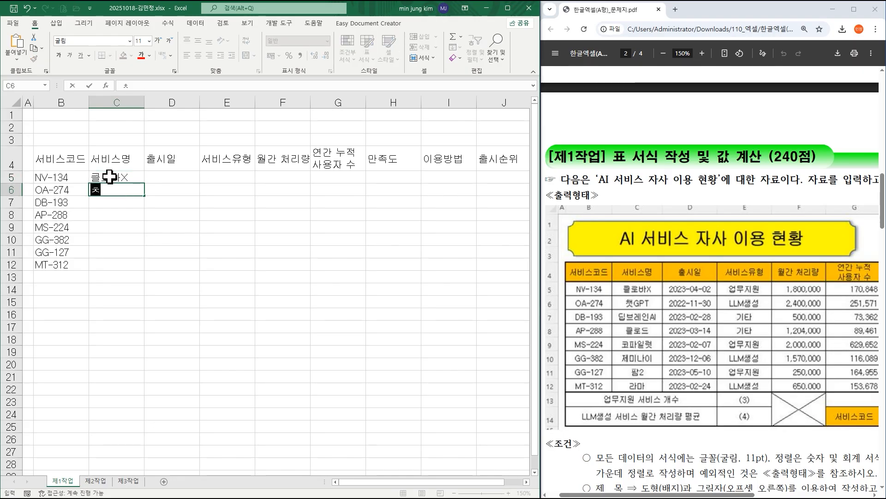
pyautogui.write('GPT')
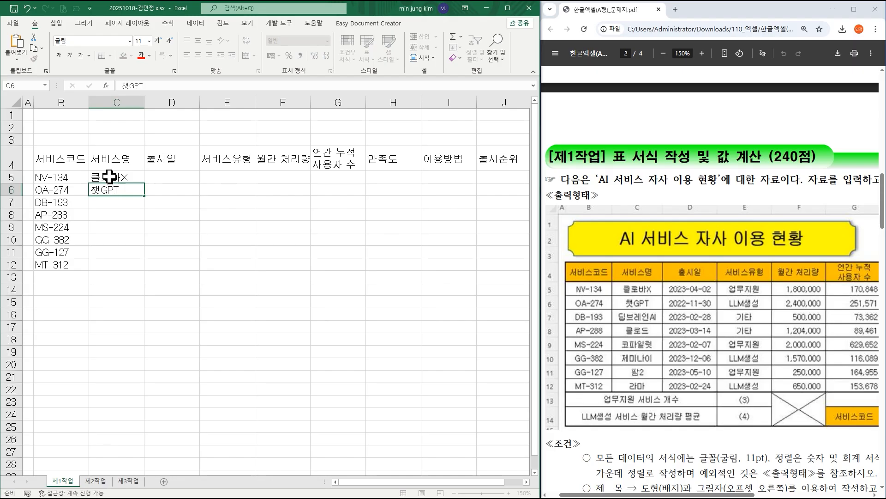
pyautogui.press('Return')
pyautogui.write('ㄷ')
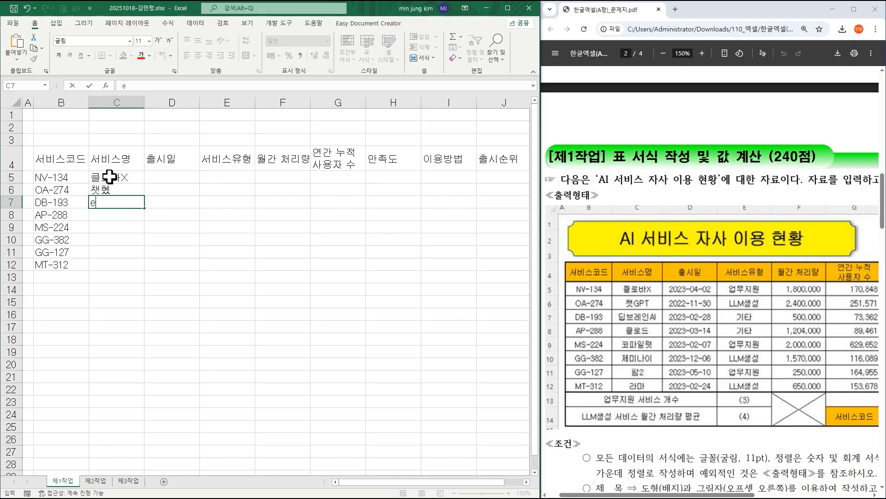
pyautogui.press('Escape')
# Correct the service name in cell C6 to read 챗GPT.
pyautogui.press('Up')
pyautogui.press('F2')
pyautogui.press('BackSpace')
pyautogui.press('BackSpace')
pyautogui.write('챗')
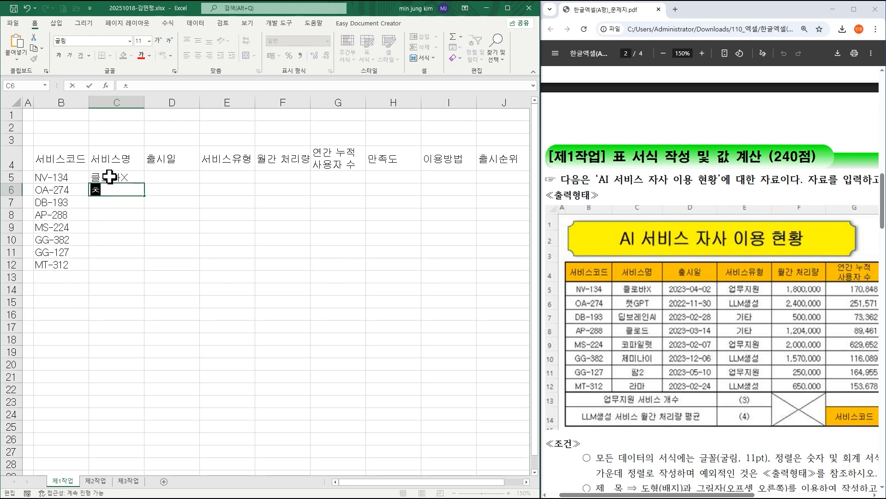
pyautogui.write('GPT')
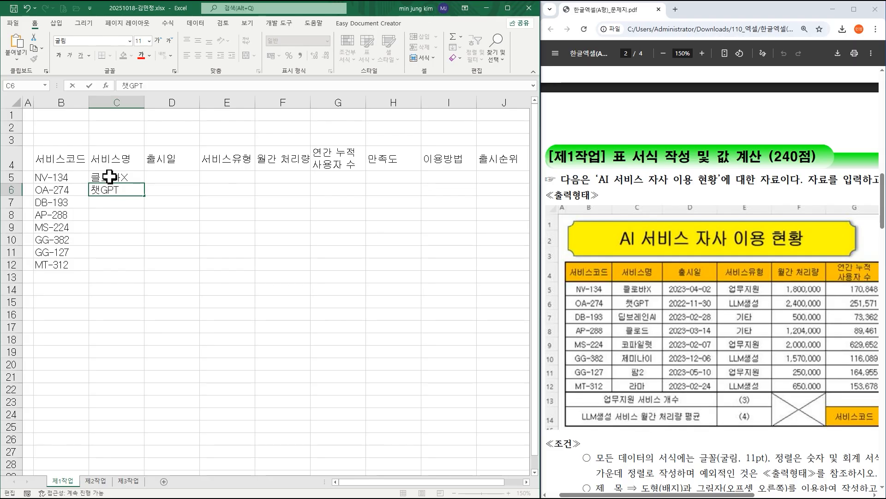
pyautogui.press('Return')
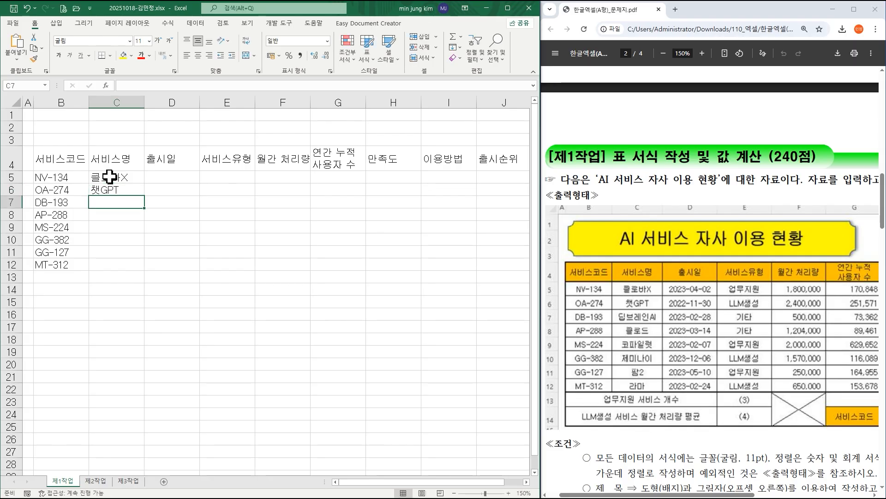
# Enter the service name in cell C7 and correct its ending so it reads 딥브레인AI.
pyautogui.write('딥브레인')
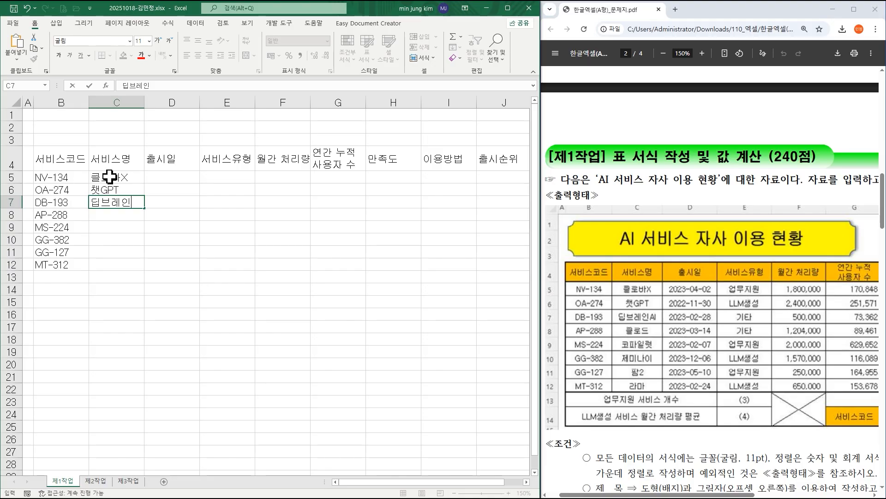
pyautogui.write('AI')
pyautogui.press('Return')
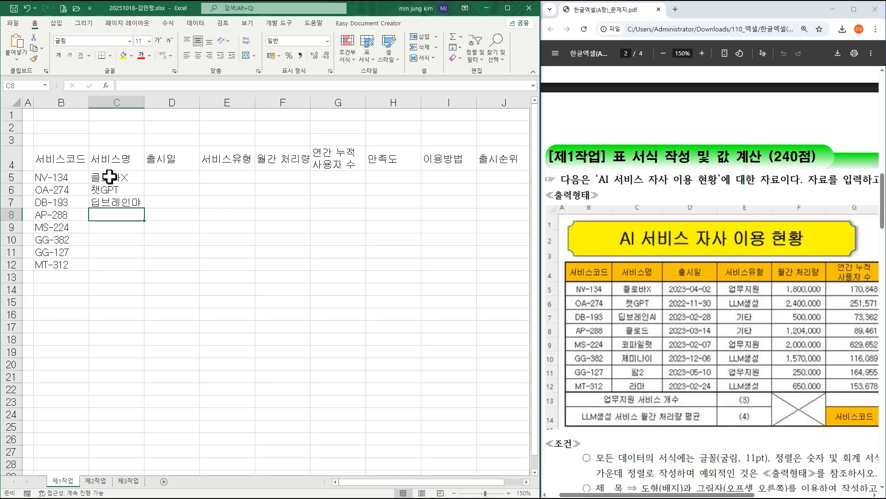
pyautogui.press('Up')
pyautogui.press('F2')
pyautogui.press('BackSpace')
pyautogui.press('BackSpace')
pyautogui.write('인')
pyautogui.press('Hangul')
pyautogui.write('AI')
pyautogui.press('Return')
# Retype the GPT part of the service name in cell C6.
pyautogui.doubleClick(118, 187)
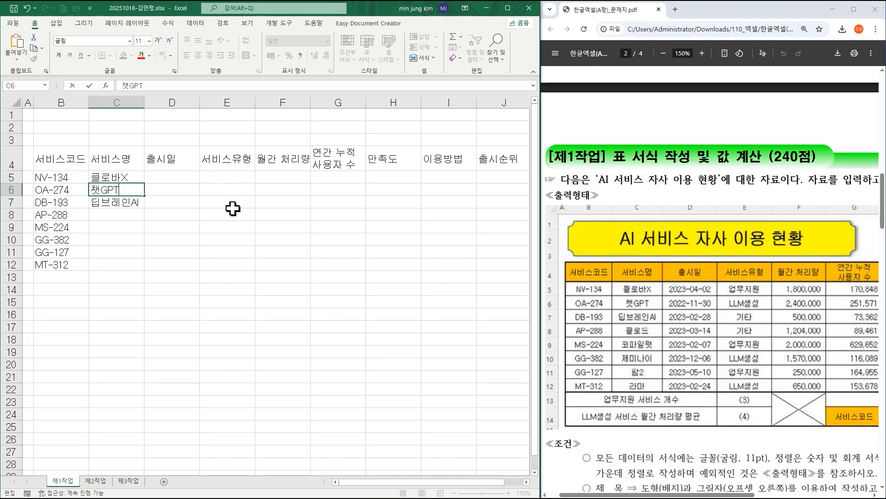
pyautogui.press('BackSpace')
pyautogui.press('BackSpace')
pyautogui.press('BackSpace')
pyautogui.write('GPT')
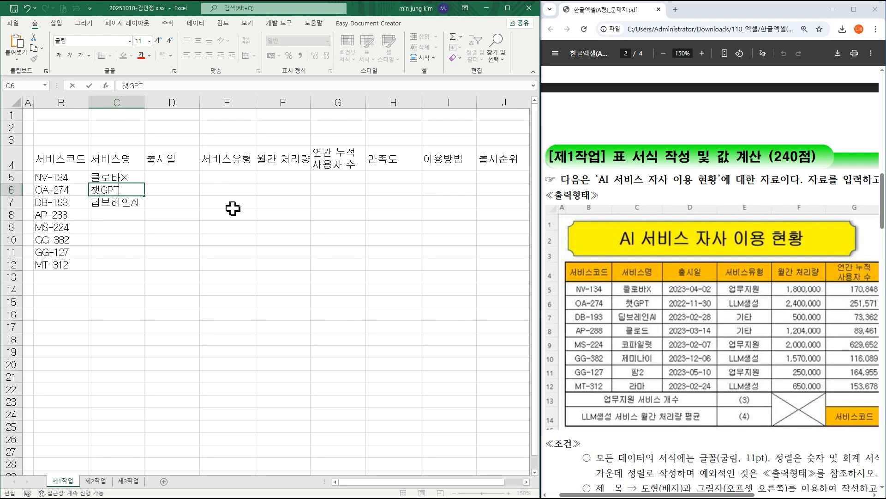
pyautogui.press('Return')
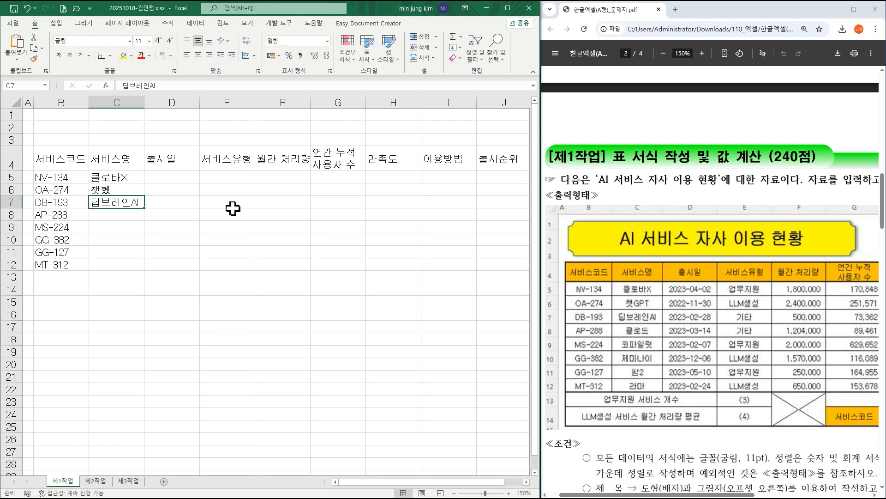
# Replace the text in cell C6 with 챗GPT, keeping the English letters intact.
pyautogui.press('Up')
pyautogui.press('F2')
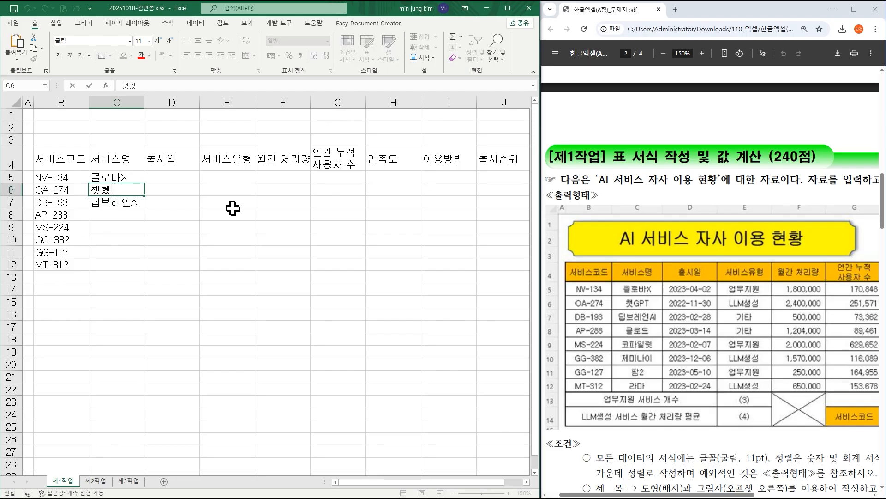
pyautogui.press('BackSpace')
pyautogui.press('BackSpace')
pyautogui.write('c채')
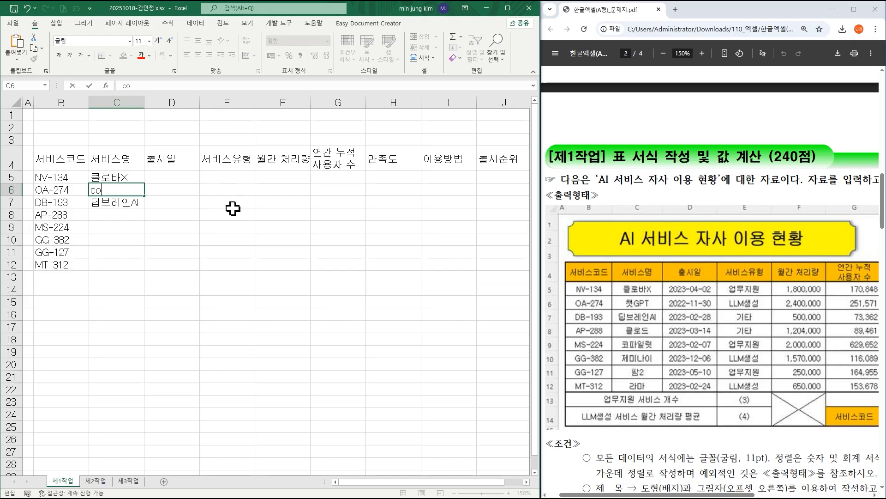
pyautogui.press('BackSpace')
pyautogui.write('챗')
pyautogui.write('GPT')
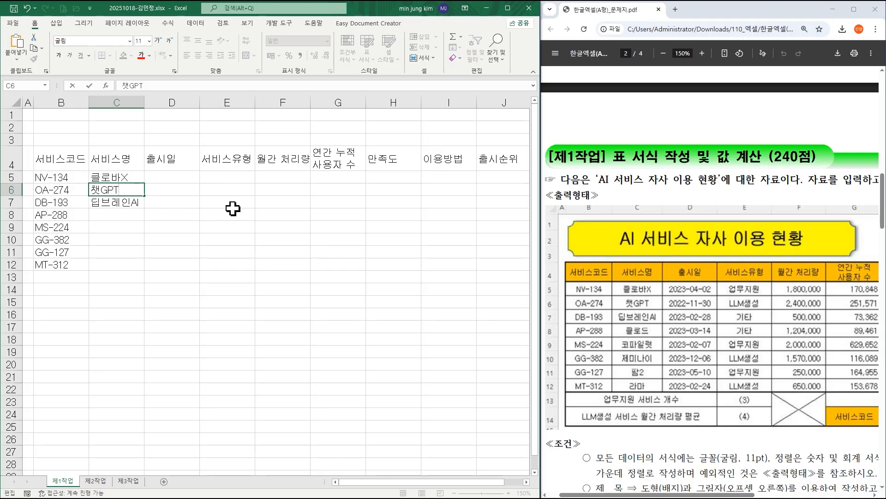
pyautogui.press('Return')
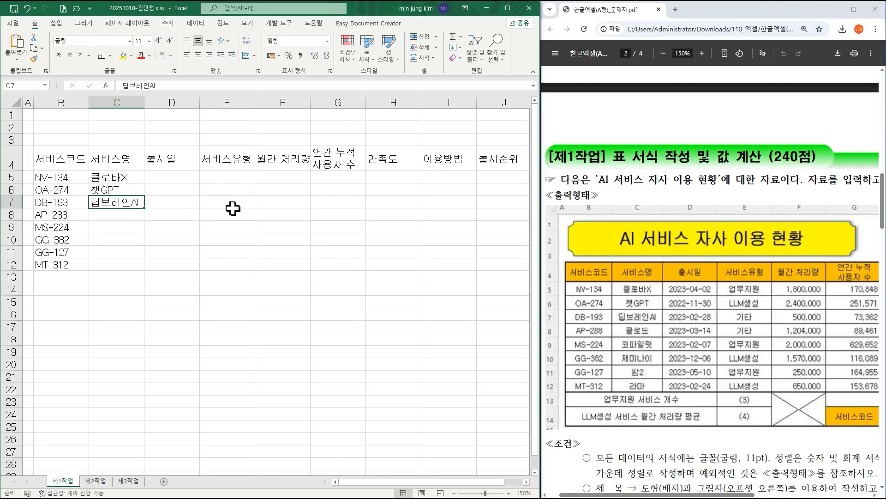
# Enter the service names 클로드 in C8 and 코파일럿 in C9.
pyautogui.press('Return')
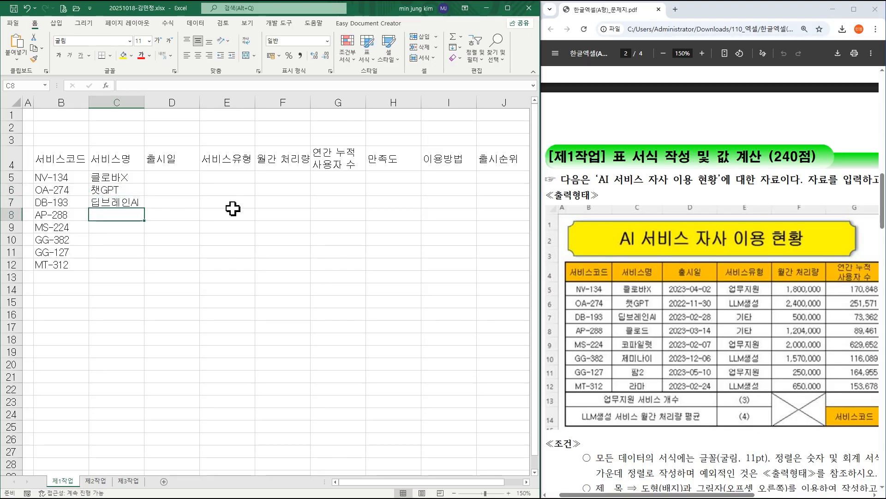
pyautogui.write('클ㄹ')
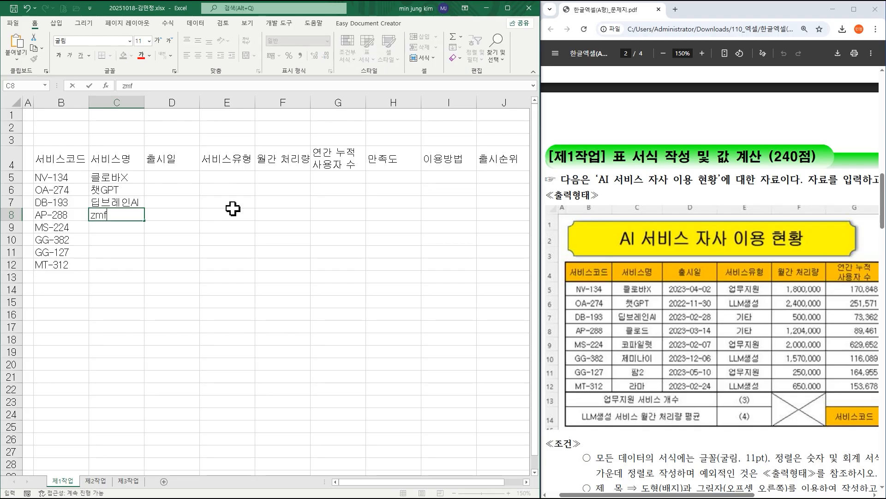
pyautogui.write('ㅗ드')
pyautogui.press('Return')
pyautogui.write('코파일러ㅅ')
pyautogui.press('Return')
# Finish the service name column with 제미나이 in C10, 팜2 in C11 and 라마 in C12.
pyautogui.write('제미나이')
pyautogui.press('Return')
pyautogui.write('파ㅁ2')
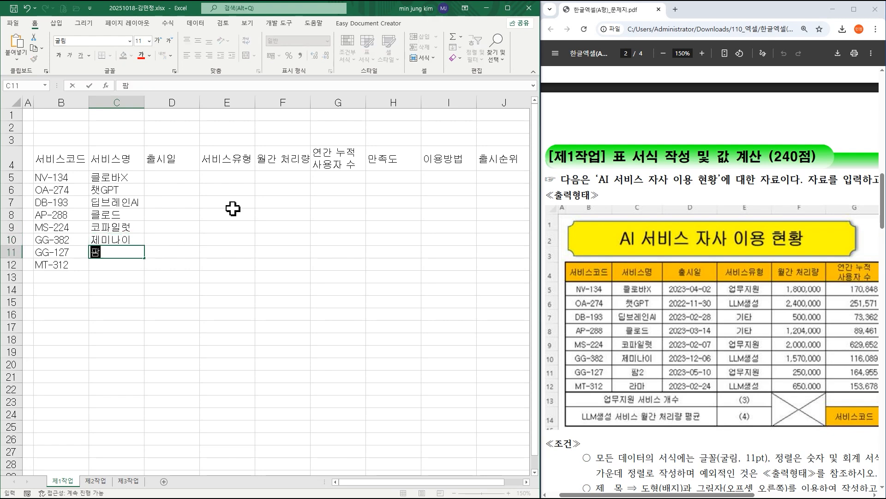
pyautogui.press('Return')
pyautogui.write('라마')
pyautogui.press('Tab')
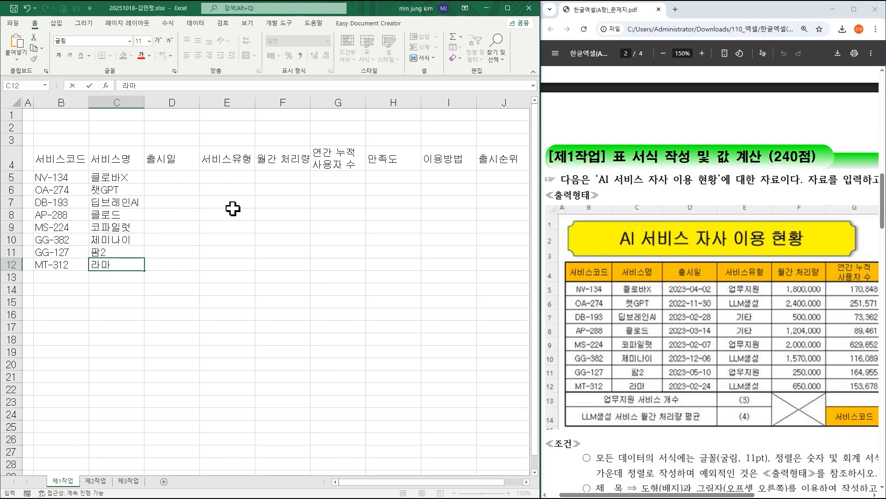
# Enter the release dates 2023-04-02 in D5 and 2022-11-30 in D6.
pyautogui.press('Up')
pyautogui.press('Up')
pyautogui.press('Up')
pyautogui.press('Up')
pyautogui.press('Up')
pyautogui.press('Up')
pyautogui.press('Up')
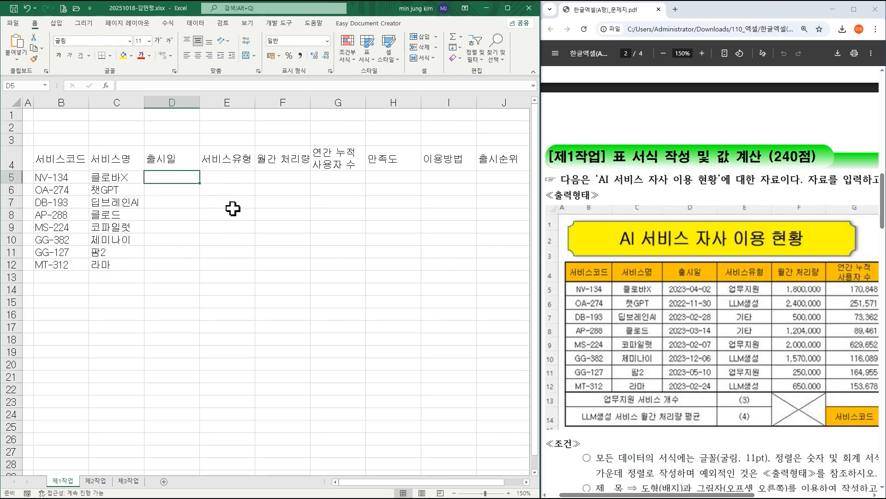
pyautogui.write('202')
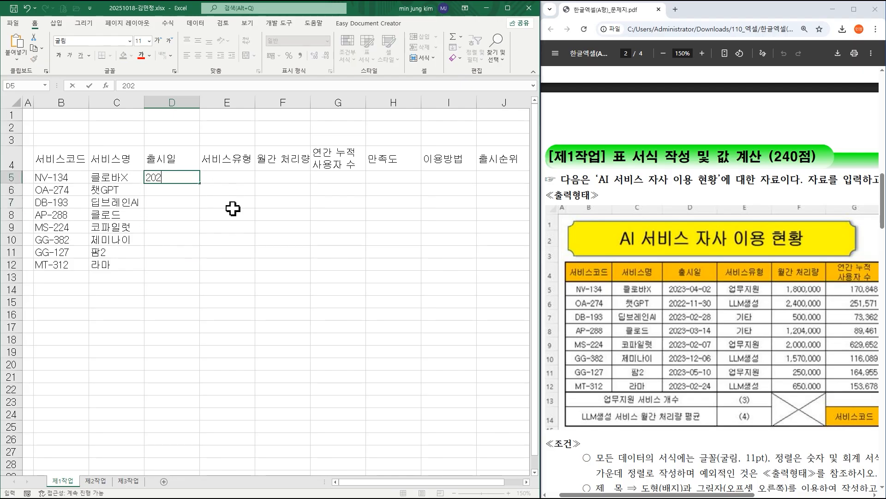
pyautogui.write('3-04-02')
pyautogui.press('Return')
pyautogui.write('2022')
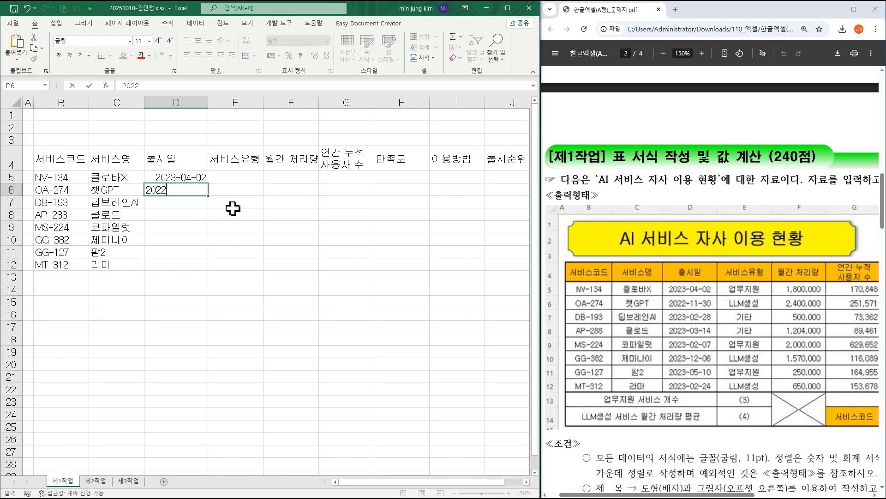
pyautogui.write('-11-30')
pyautogui.press('Return')
# Enter the release dates 2023-02-28 in D7 and 2023-03-14 in D8.
pyautogui.write('2023')
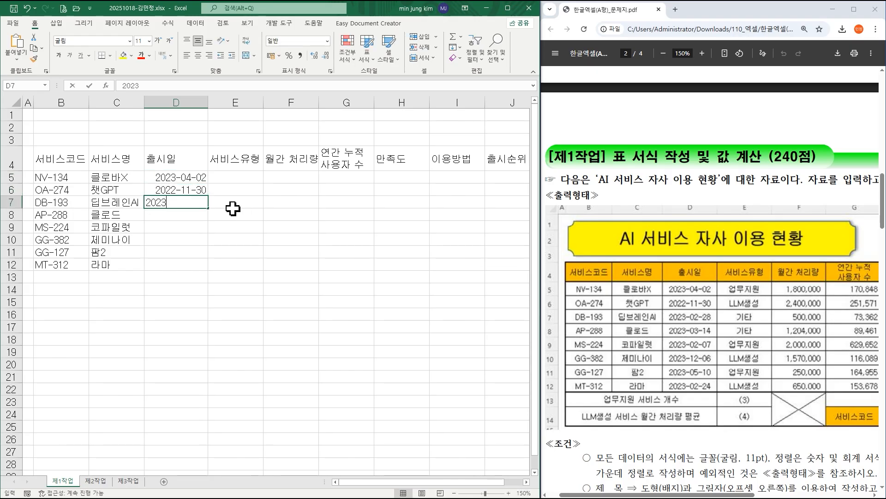
pyautogui.write('-02-28')
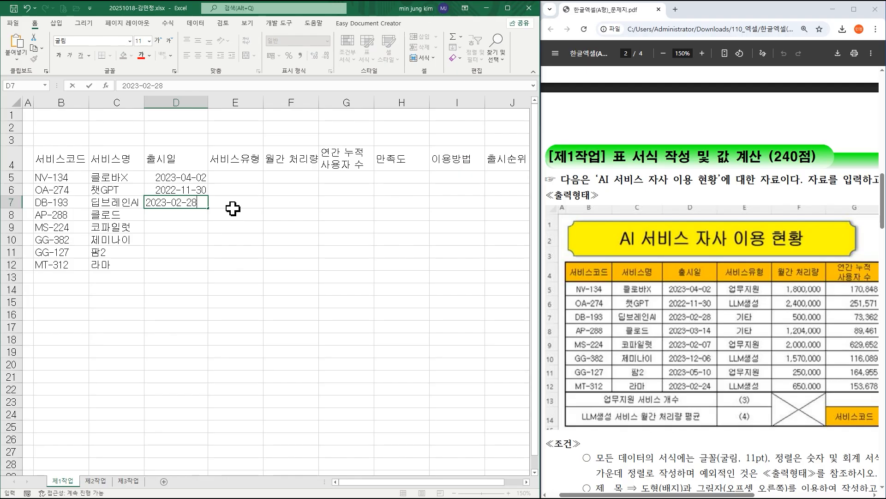
pyautogui.press('Return')
pyautogui.write('2023-03-14')
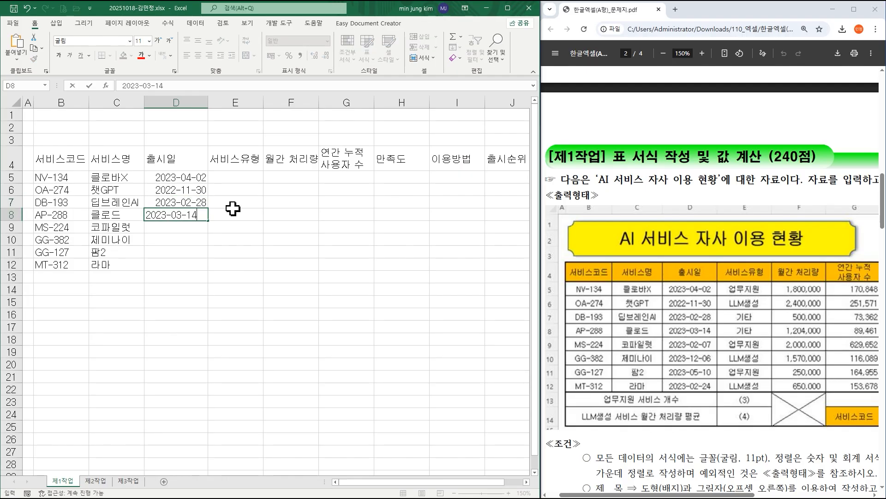
pyautogui.press('Return')
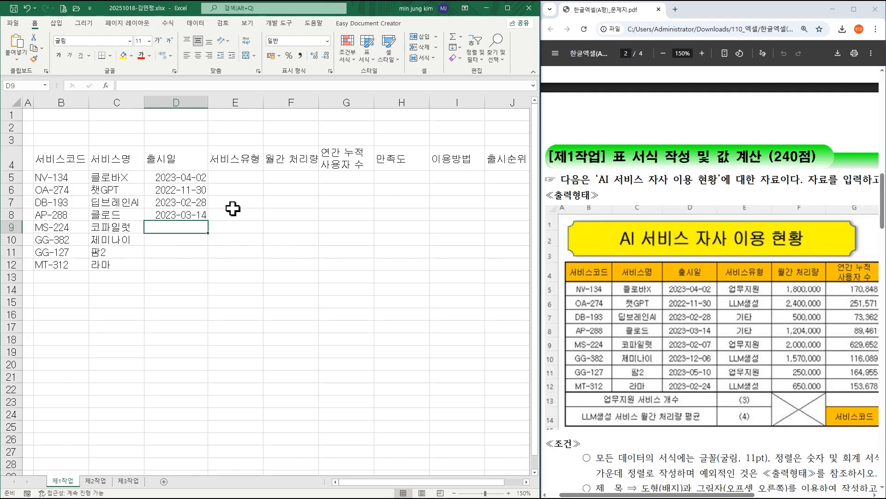
# Enter the release dates 2023-02-07 in D9 and 2023-12-06 in D10.
pyautogui.write('2023-02-07')
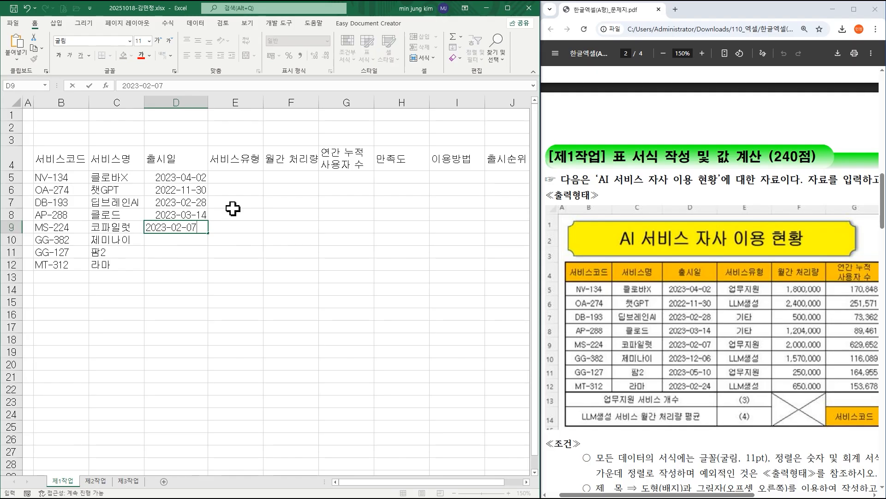
pyautogui.press('Return')
pyautogui.write('2023-12-')
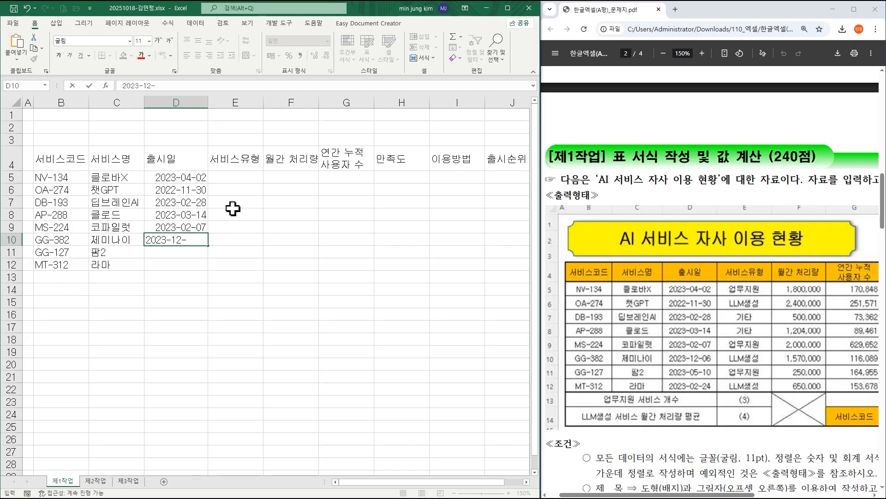
pyautogui.write('06')
pyautogui.press('Return')
# Finish the release date column with 2023-05-10 in D11 and 2023-02-24 in D12, and select cell E5.
pyautogui.write('20')
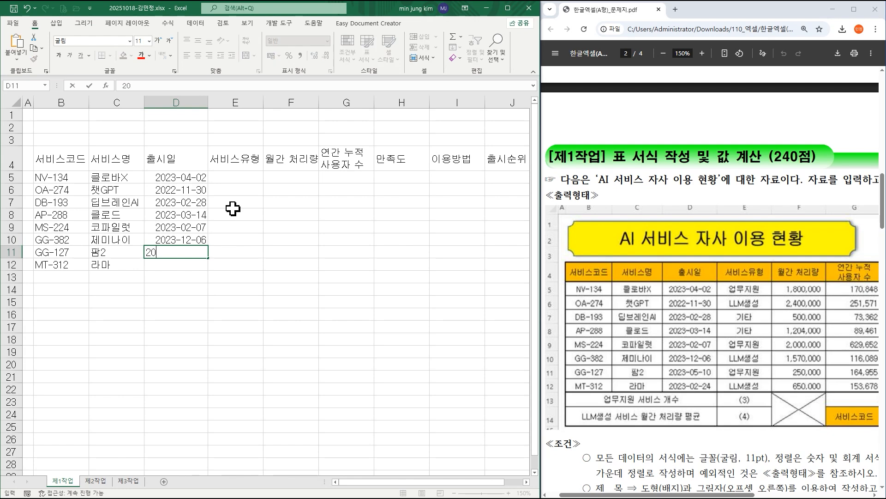
pyautogui.write('23-05-10')
pyautogui.press('Return')
pyautogui.write('2023-02-24')
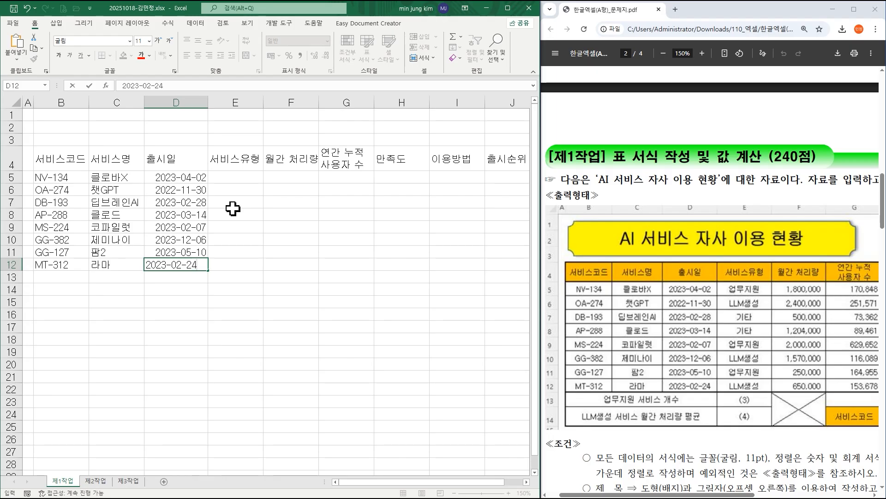
pyautogui.press('Tab')
pyautogui.press('Up')
pyautogui.press('Up')
pyautogui.press('Up')
pyautogui.press('Up')
pyautogui.press('Up')
pyautogui.press('Up')
pyautogui.press('Up')
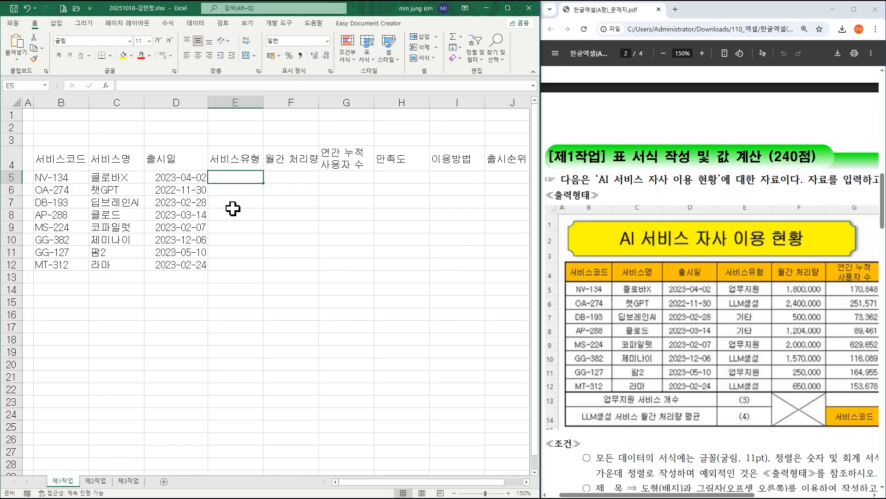
# Enter the service types 업무지원 in E5 and LLM생성 in E6.
pyautogui.write('dj업무지원')
pyautogui.press('Return')
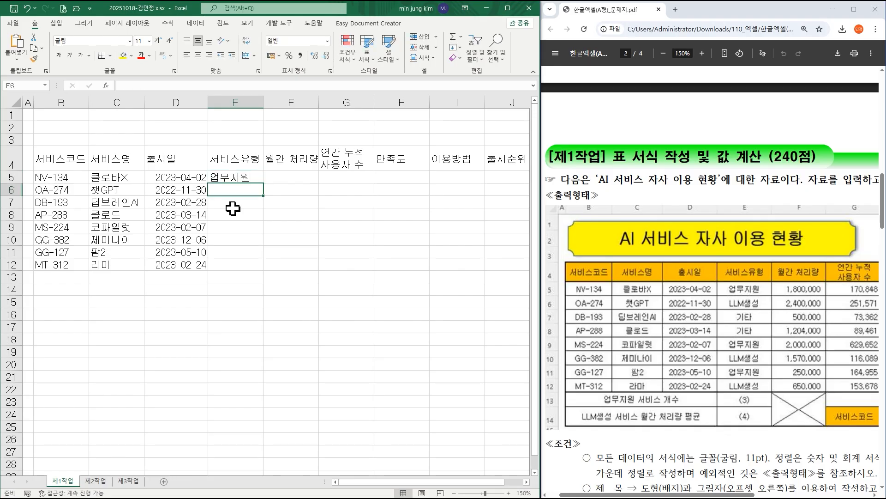
pyautogui.write('LLM')
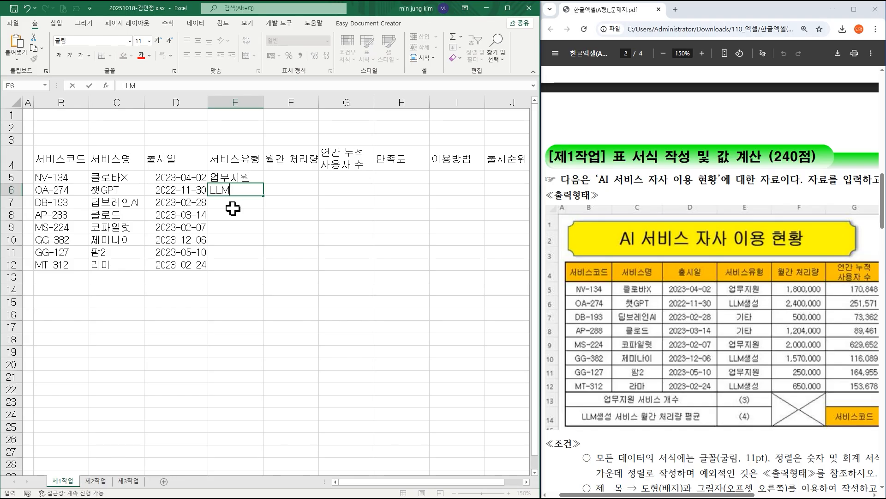
pyautogui.press('Right')
pyautogui.press('Left')
pyautogui.press('F2')
pyautogui.write('생성')
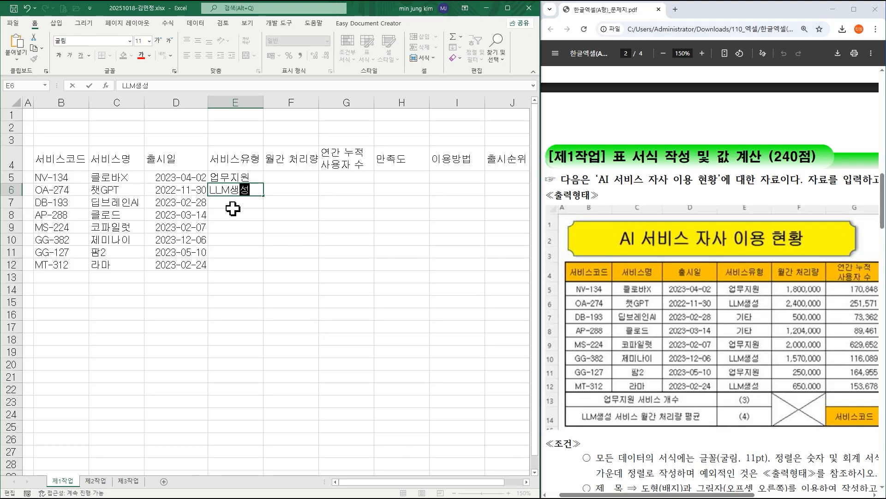
pyautogui.press('Return')
# Enter the service types 기타 in E7 and E8, and 업무지원 in E9.
pyautogui.write('기타')
pyautogui.press('Return')
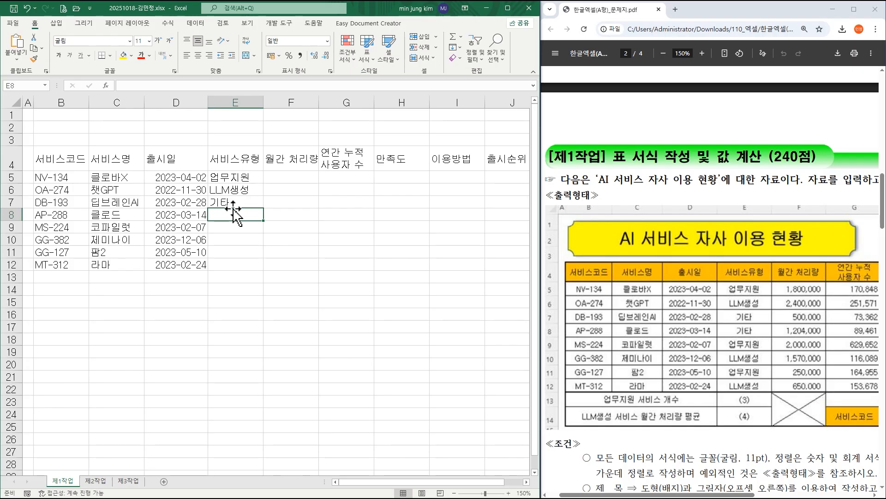
pyautogui.write('기타')
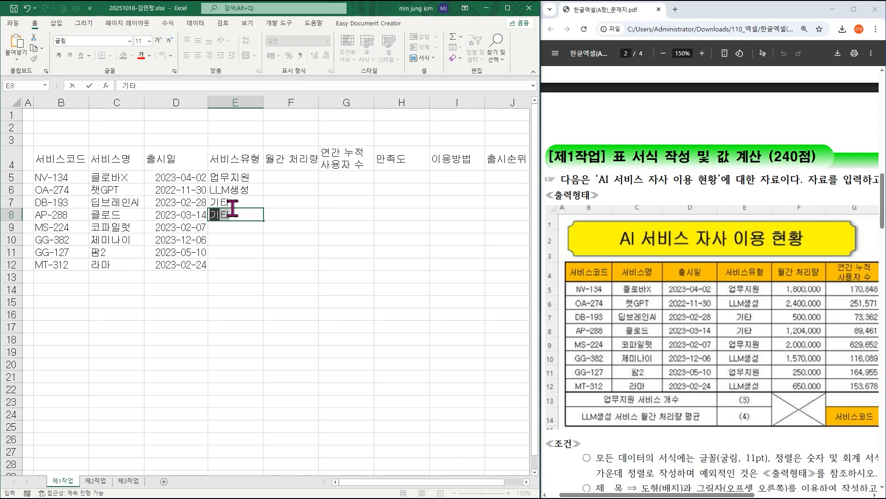
pyautogui.press('Return')
pyautogui.write('업무지원')
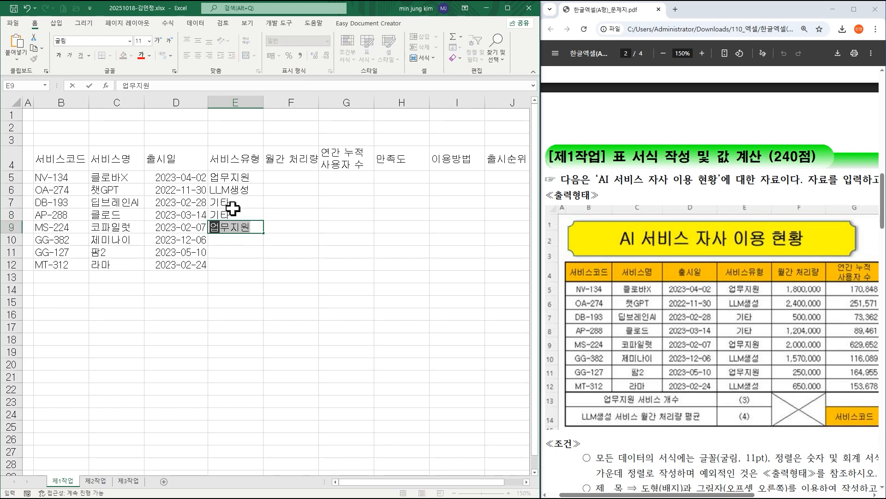
pyautogui.press('Return')
# Finish the service type column with LLM생성 in E10, 업무지원 in E11 and LLM생성 in E12, and select cell F5.
pyautogui.write('LLM생성')
pyautogui.press('Return')
pyautogui.write('업무지원')
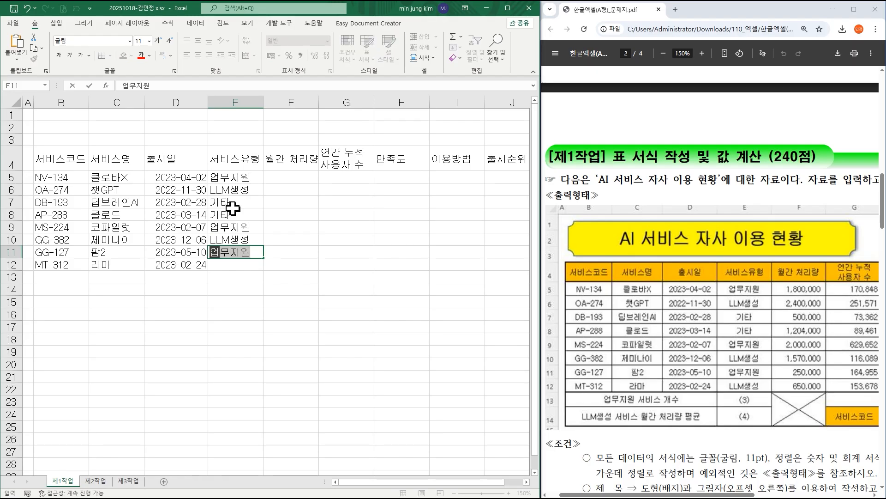
pyautogui.press('Return')
pyautogui.write('LLM생성')
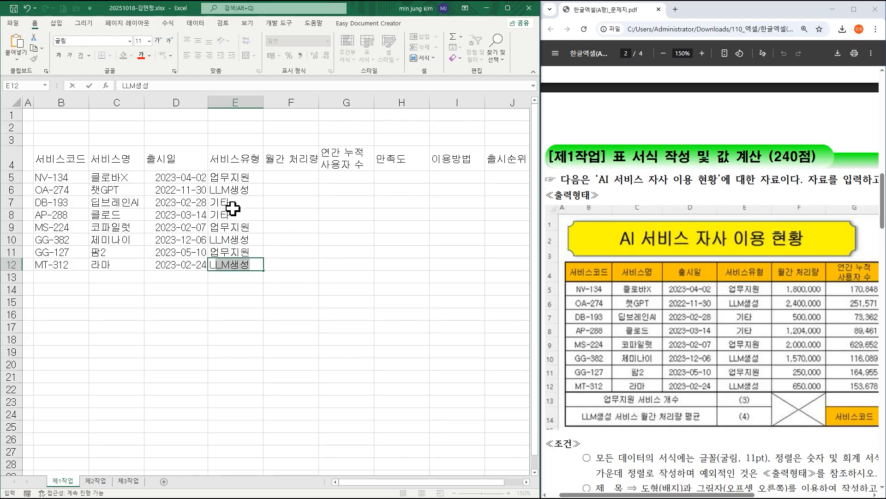
pyautogui.press('Return')
pyautogui.press('Right')
pyautogui.press('Up')
pyautogui.press('Up')
pyautogui.press('Up')
pyautogui.press('Up')
pyautogui.press('Up')
pyautogui.press('Up')
pyautogui.press('Up')
pyautogui.press('Up')
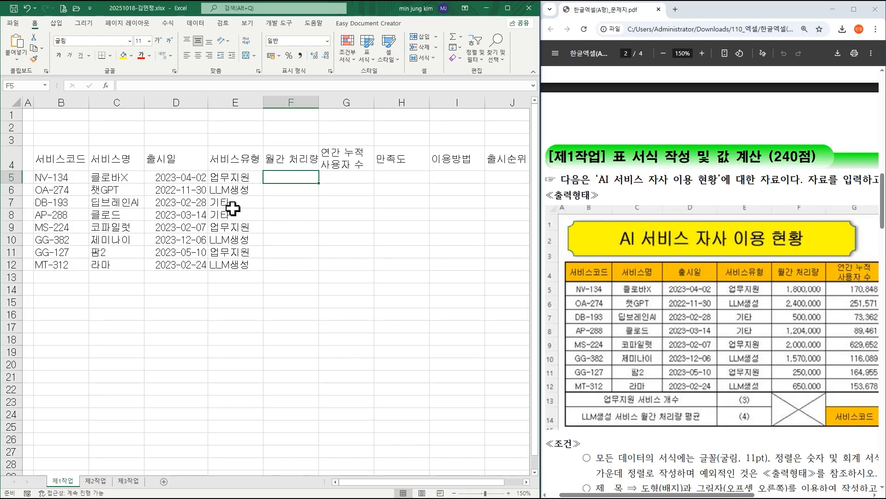
# Enter the monthly throughput values 1800000 in F5, 2400000 in F6 and 500000 in F7.
pyautogui.write('1800000')
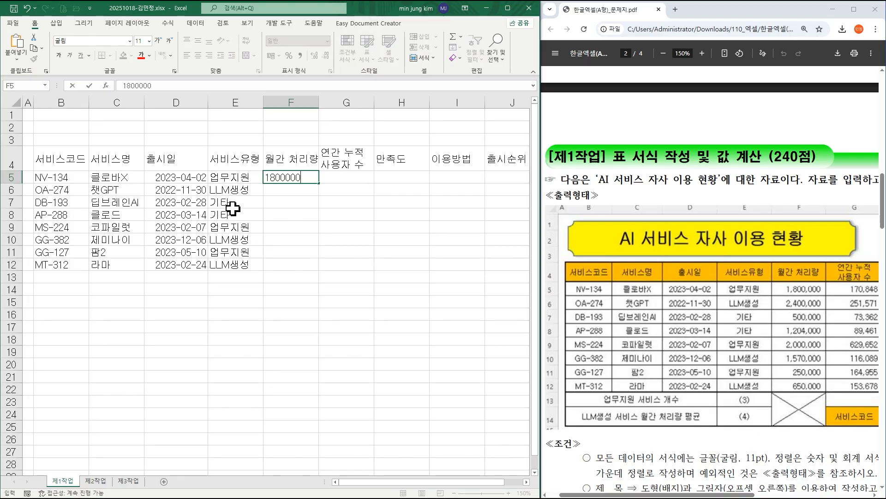
pyautogui.press('Return')
pyautogui.write('2400000')
pyautogui.press('Return')
pyautogui.write('500000')
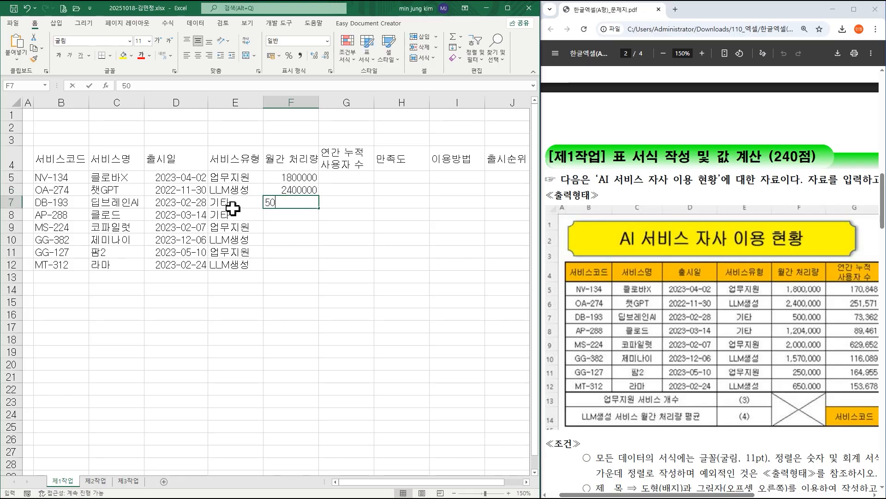
pyautogui.press('Return')
# Enter the monthly throughput values 1204000 in F8, 2000000 in F9 and 1570000 in F10.
pyautogui.write('12042')
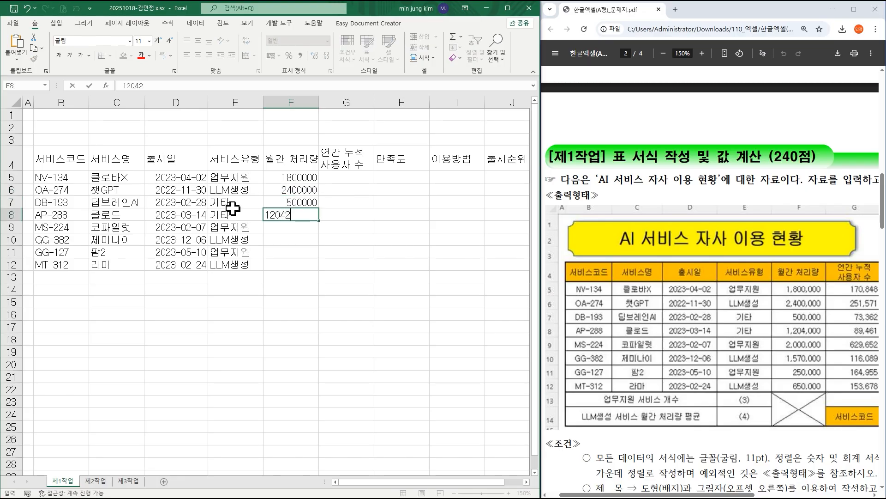
pyautogui.write('000')
pyautogui.press('Return')
pyautogui.write('2000000')
pyautogui.press('Return')
pyautogui.write('1570000')
pyautogui.press('Return')
# Finish the monthly throughput column with 250000 in F11 and 650000 in F12, and select cell G5.
pyautogui.write('25000')
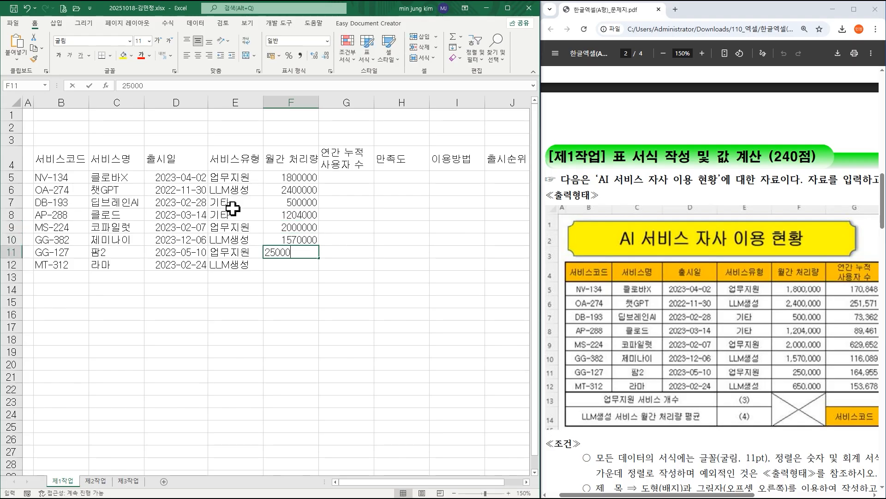
pyautogui.write('0')
pyautogui.press('Return')
pyautogui.write('65000')
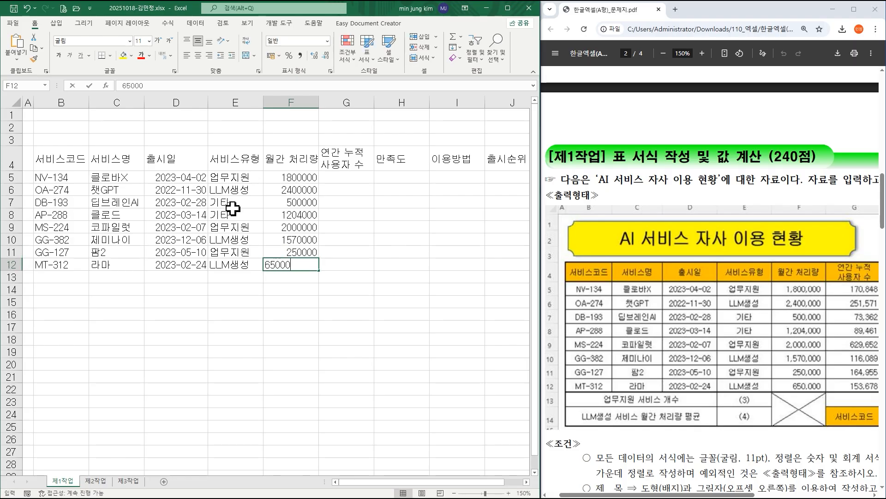
pyautogui.write('0')
pyautogui.press('Tab')
pyautogui.press('Up')
pyautogui.press('Up')
pyautogui.press('Up')
pyautogui.press('Up')
pyautogui.press('Up')
pyautogui.press('Up')
pyautogui.press('Up')
# Enter the annual cumulative user counts 170848 in G5, 251571 in G6 and 73362 in G7 from the exam PDF.
pyautogui.moveTo(677, 496); pyautogui.dragTo(764, 496)
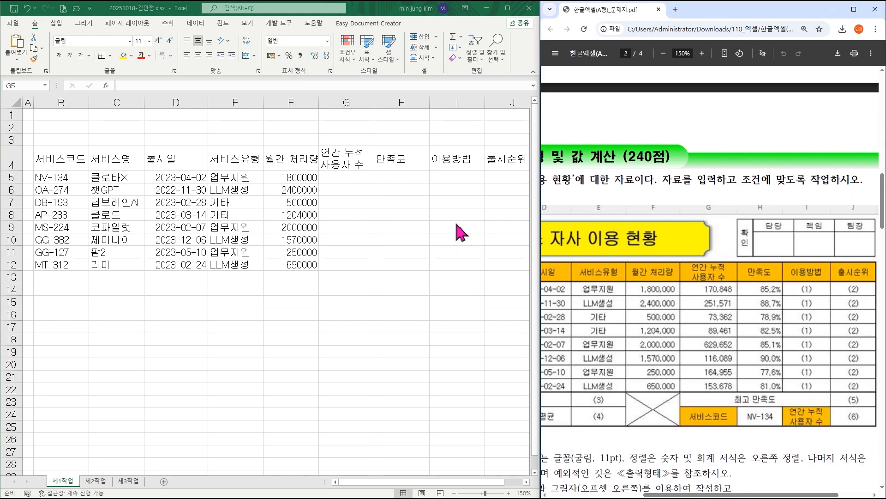
pyautogui.click(346, 178)
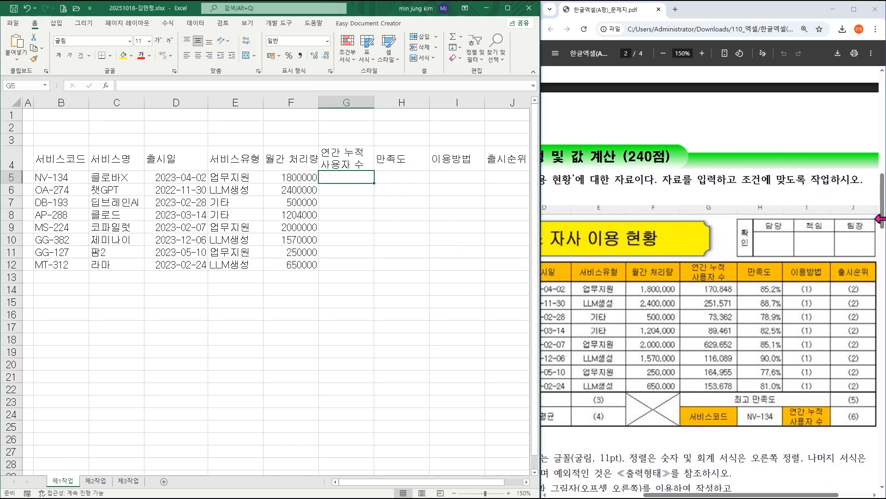
pyautogui.write('170848')
pyautogui.press('Return')
pyautogui.write('251571')
pyautogui.press('Return')
pyautogui.write('73362')
pyautogui.press('Return')
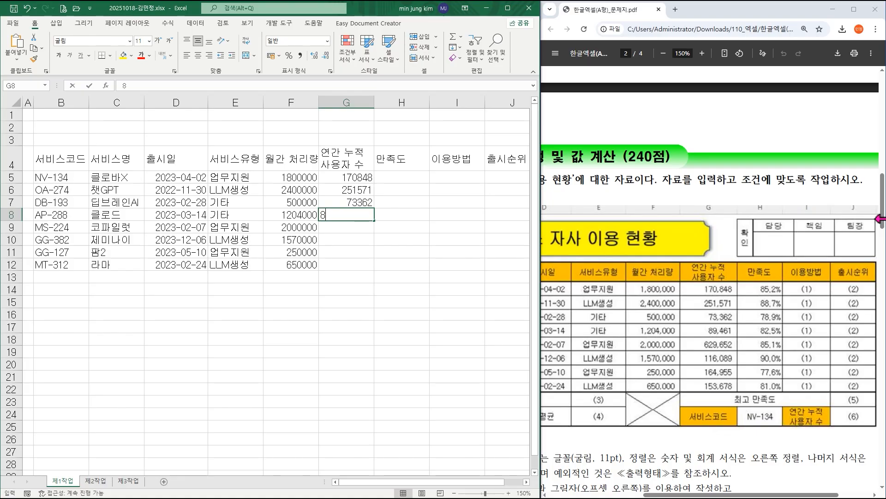
# Enter the annual cumulative user counts 89461 in G8 and 629652 in G9.
pyautogui.write('89461')
pyautogui.press('Return')
pyautogui.write('2')
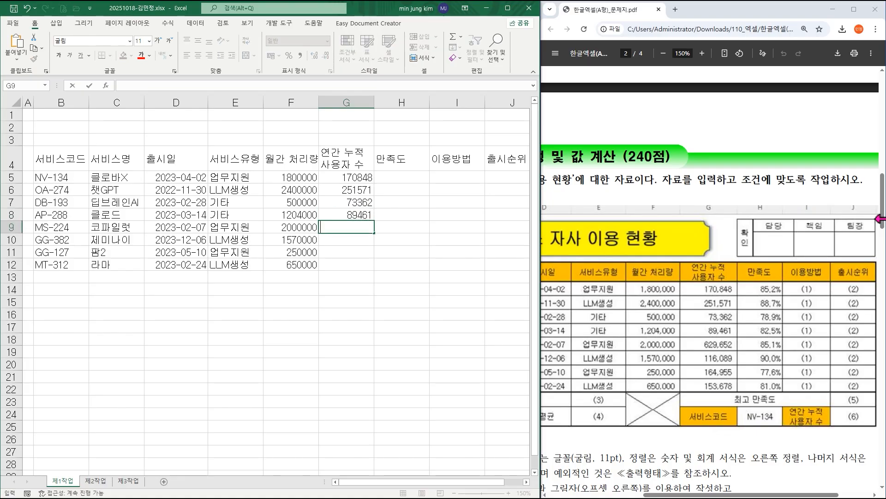
pyautogui.write('629652')
pyautogui.press('Return')
# Finish the annual user count column with 116089 in G10, 164955 in G11 and 153678 in G12, and select cell H5.
pyautogui.write('116089')
pyautogui.press('Return')
pyautogui.write('164955')
pyautogui.press('Return')
pyautogui.write('153678')
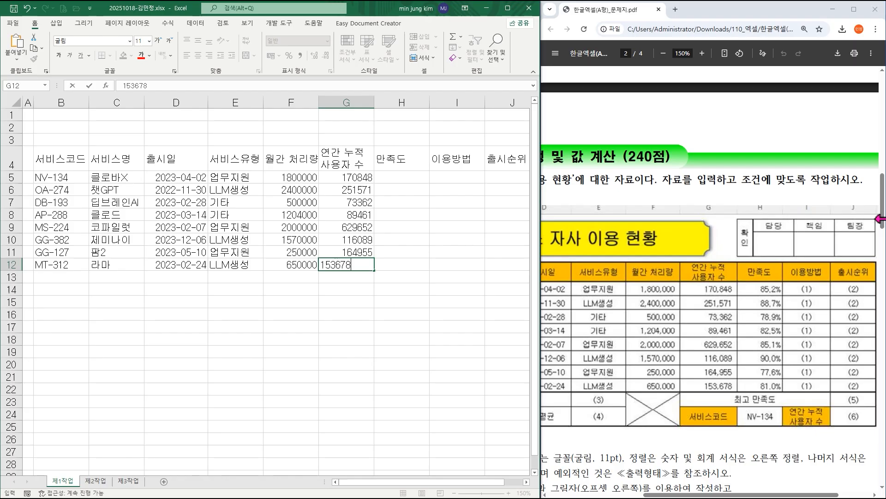
pyautogui.press('Tab')
pyautogui.press('Up')
pyautogui.press('Up')
pyautogui.press('Up')
pyautogui.press('Up')
pyautogui.press('Up')
pyautogui.press('Up')
pyautogui.press('Up')
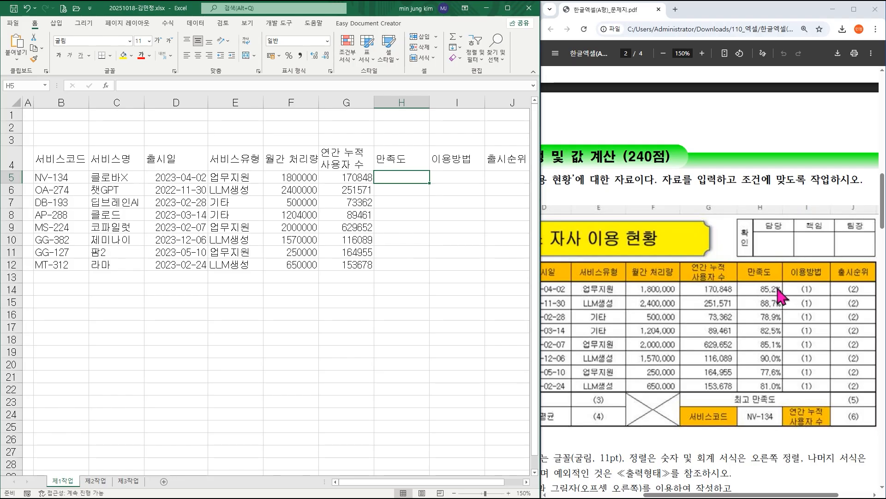
# Apply the percent format to the 만족도 cells H5:H12 and keep the range selected for data entry.
pyautogui.moveTo(402, 177); pyautogui.dragTo(404, 262)
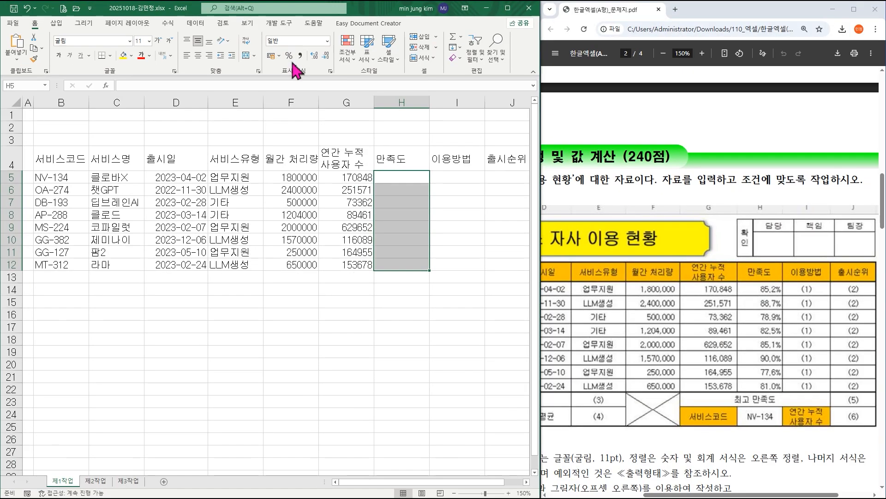
pyautogui.click(289, 55)
pyautogui.click(414, 178)
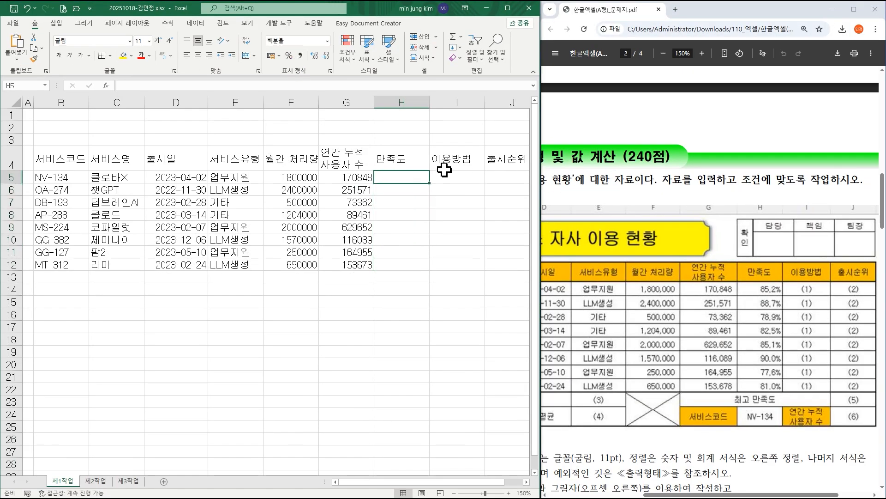
pyautogui.moveTo(412, 176); pyautogui.dragTo(414, 264)
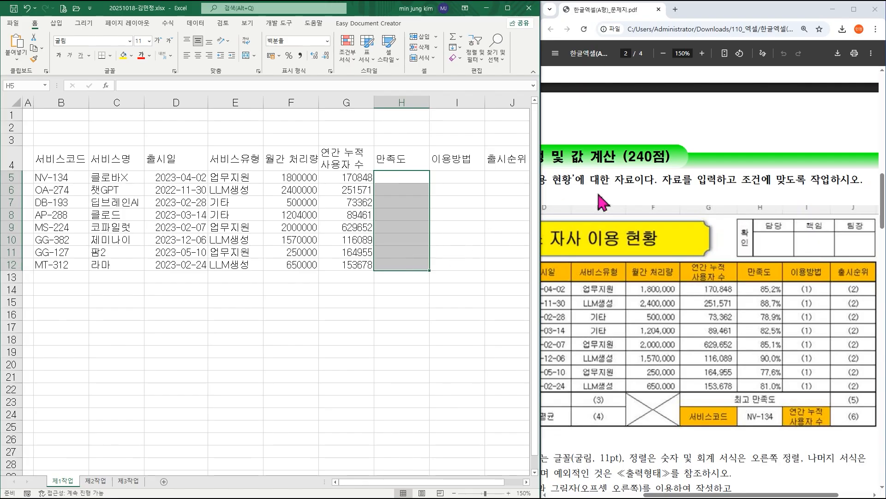
# Enter the satisfaction values 85.2% in H5, 88.7% in H6 and 78.9% in H7.
pyautogui.write('85.2')
pyautogui.press('Return')
pyautogui.write('88.7')
pyautogui.press('Return')
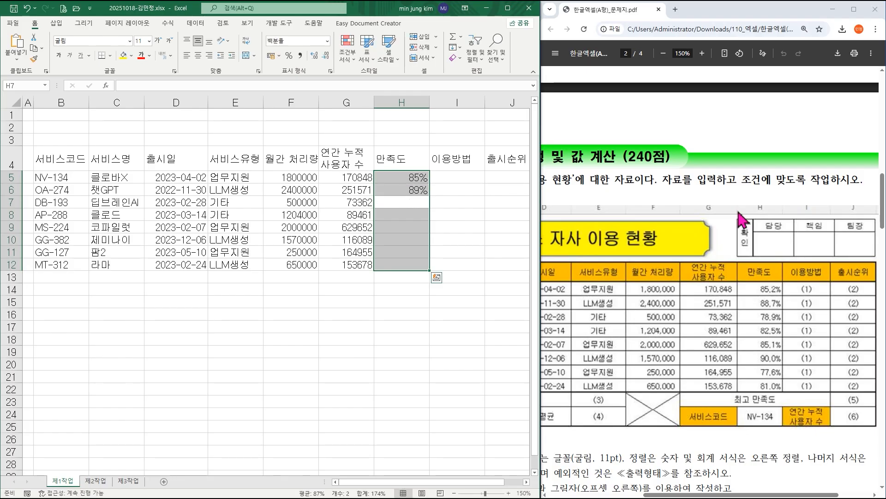
pyautogui.write('78.9')
pyautogui.press('Return')
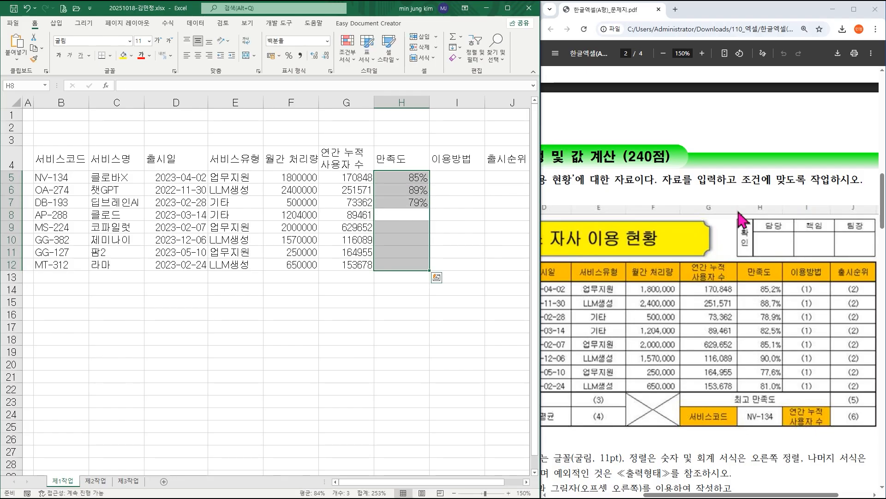
# Enter the satisfaction values 82.5% in H8, 85.1% in H9 and 90.0% in H10.
pyautogui.write('82.5')
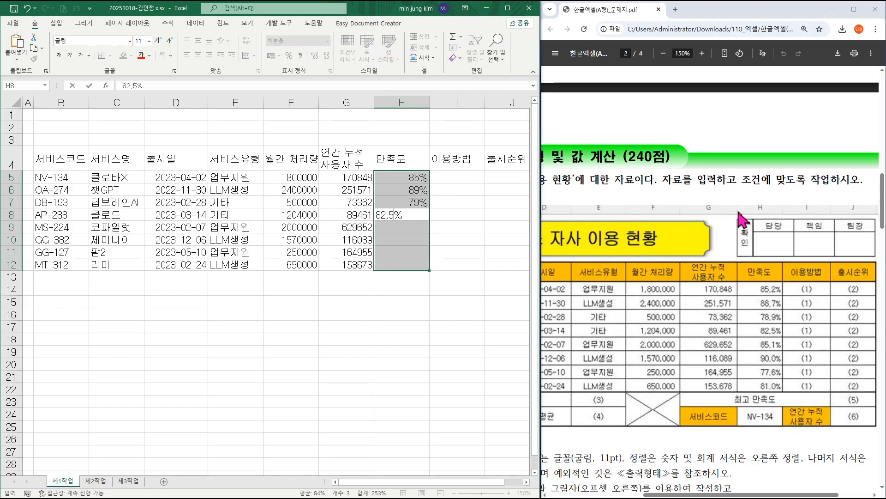
pyautogui.press('Return')
pyautogui.write('85.1')
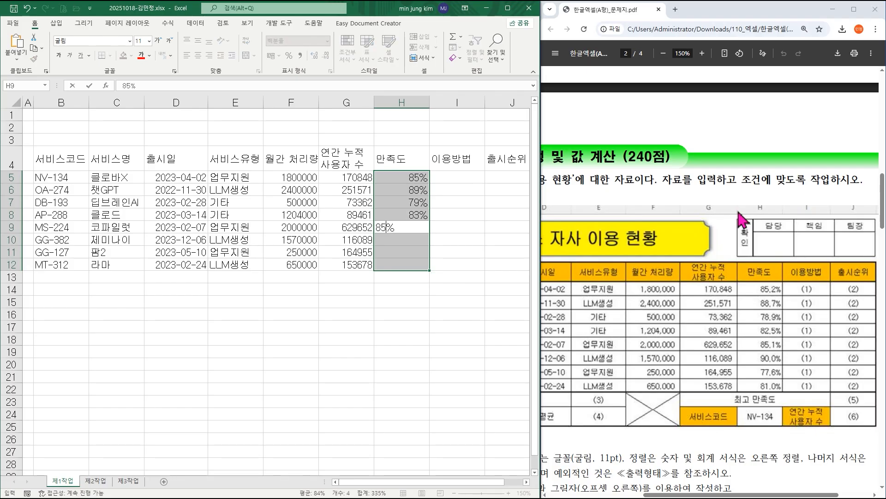
pyautogui.press('Return')
pyautogui.write('90.0')
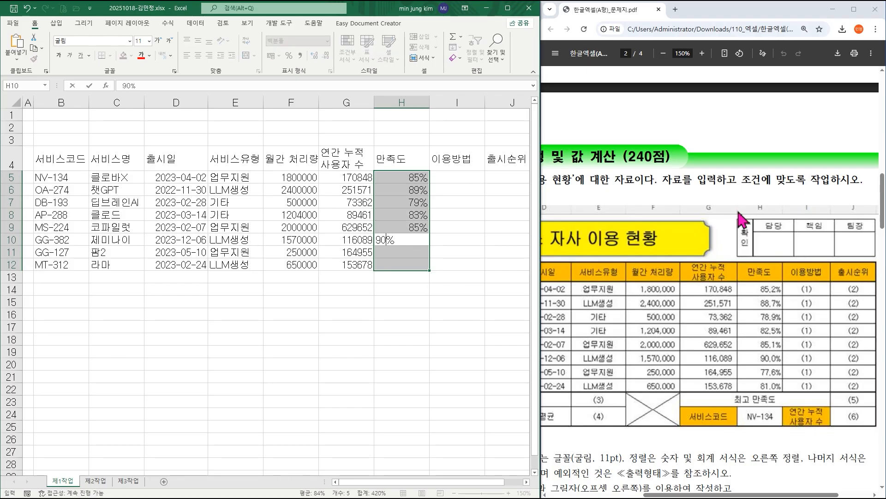
pyautogui.press('Return')
# Enter 77.6% in H11 and 81.0% in H12, and display the percentages in H5:H12 with one decimal place.
pyautogui.write('77.6')
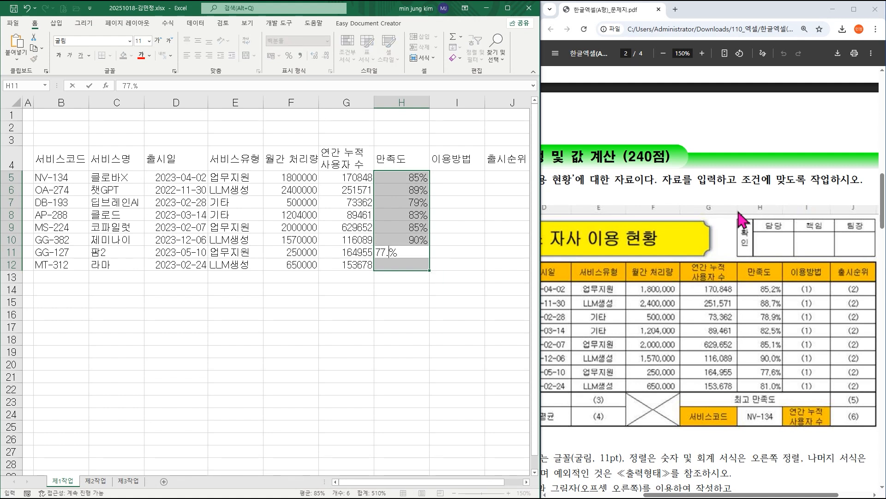
pyautogui.press('Return')
pyautogui.write('8')
pyautogui.write('1.0')
pyautogui.press('Return')
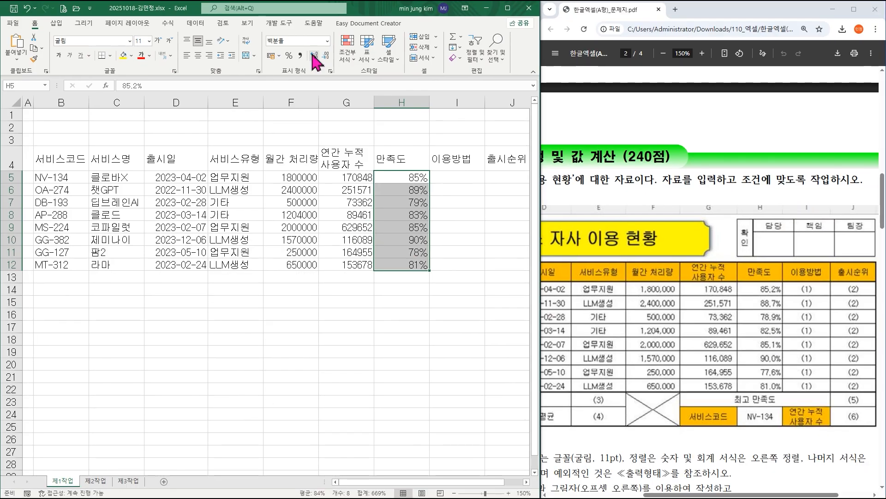
pyautogui.click(314, 55)
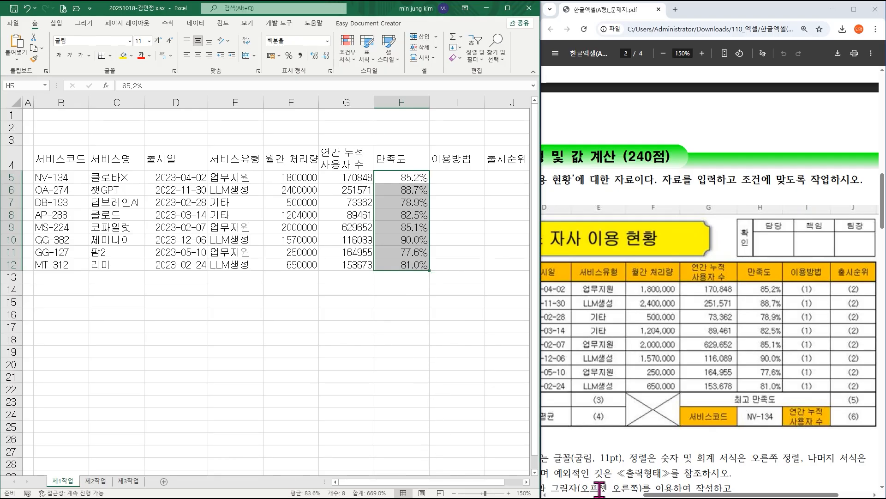
# Enter the summary label '업무지원 서비스 개수' in B13, following the exam PDF's table.
pyautogui.moveTo(656, 495); pyautogui.dragTo(580, 495)
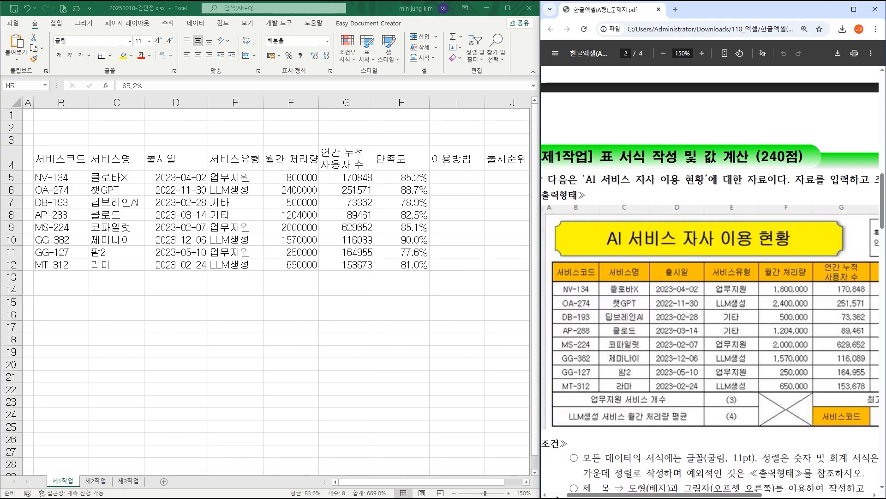
pyautogui.click(487, 490)
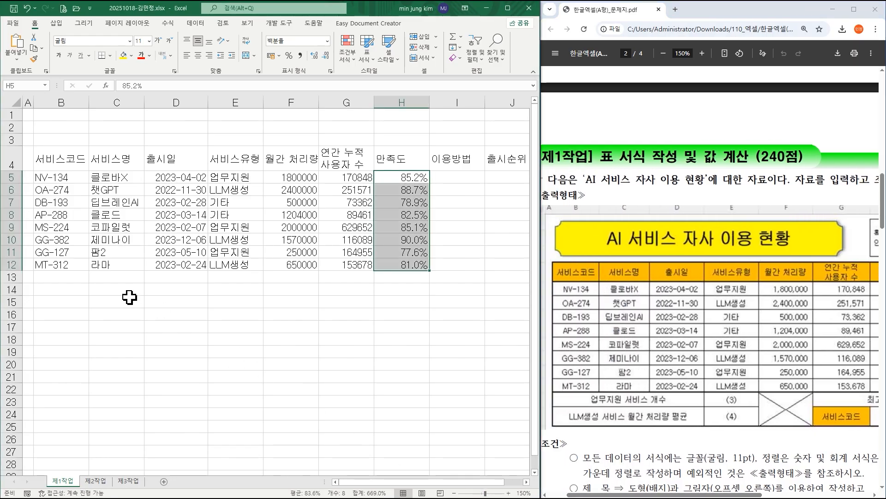
pyautogui.click(65, 275)
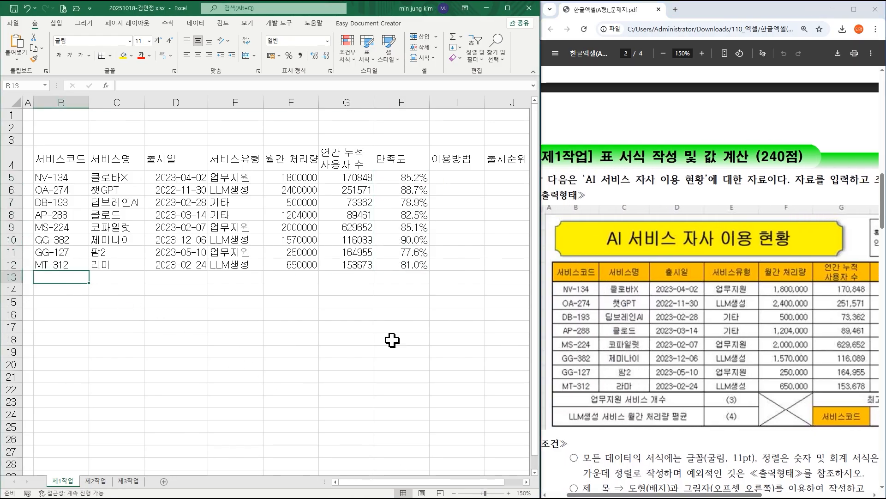
pyautogui.write('djq')
pyautogui.press('BackSpace')
pyautogui.press('Hangul')
pyautogui.write('업무지')
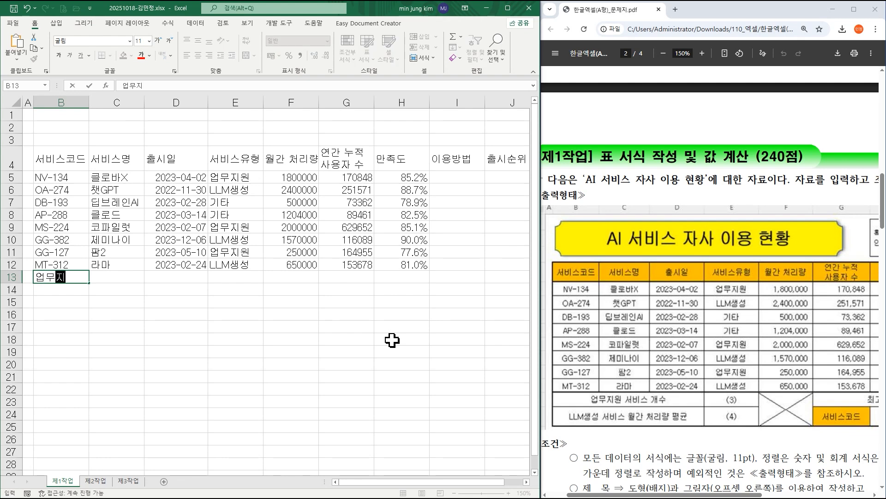
pyautogui.write('원 서비스 개수')
pyautogui.press('Return')
# Enter the summary label 'LLM생성 서비스 월간 처리량 평균' in B14.
pyautogui.write('ㄴLLM')
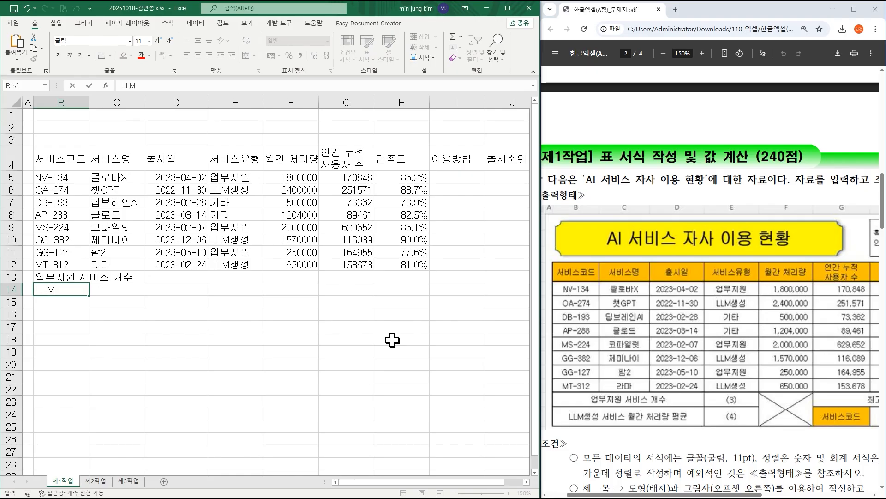
pyautogui.press('Hangul')
pyautogui.write('생성 서비스 ㅇ월간 처리량 평균')
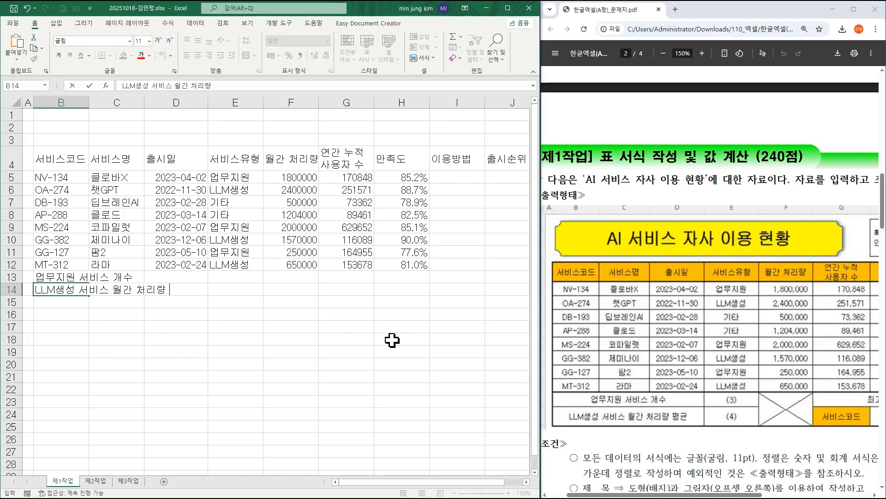
pyautogui.press('Tab')
pyautogui.press('Tab')
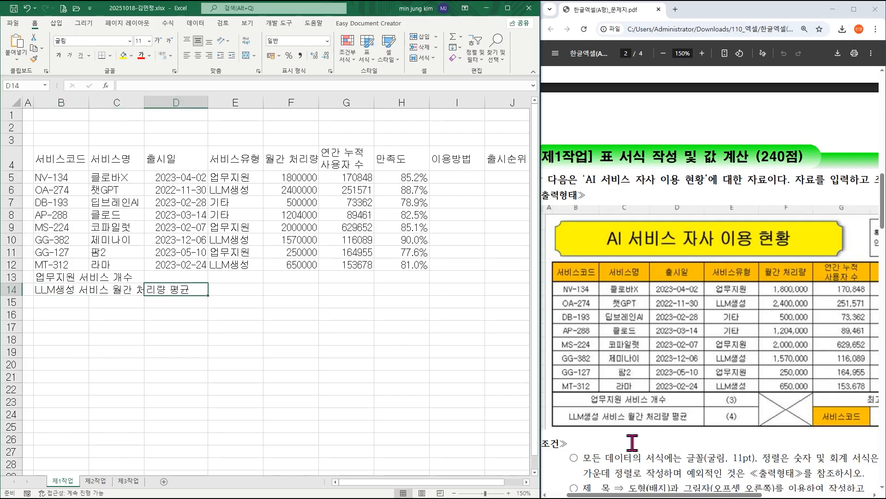
# Enter the labels '최고 만족도' in G13 and '서비스코드' in G14.
pyautogui.hscroll(5, 661, 488)
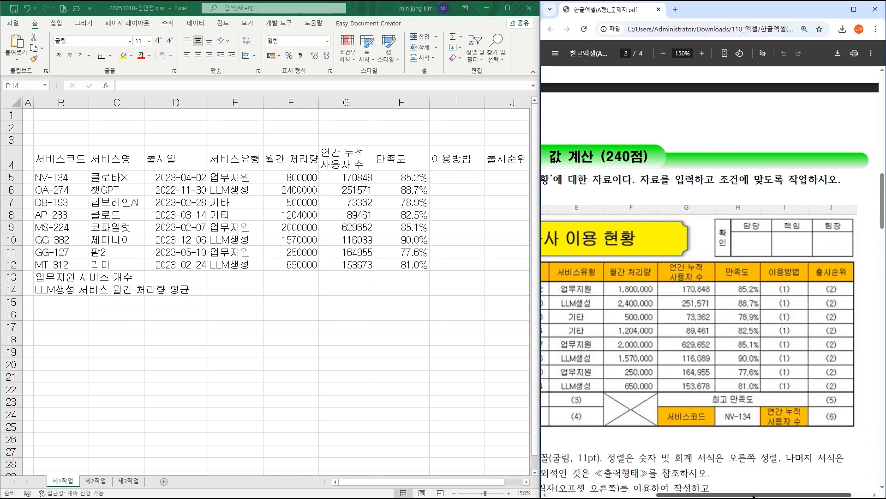
pyautogui.click(324, 277)
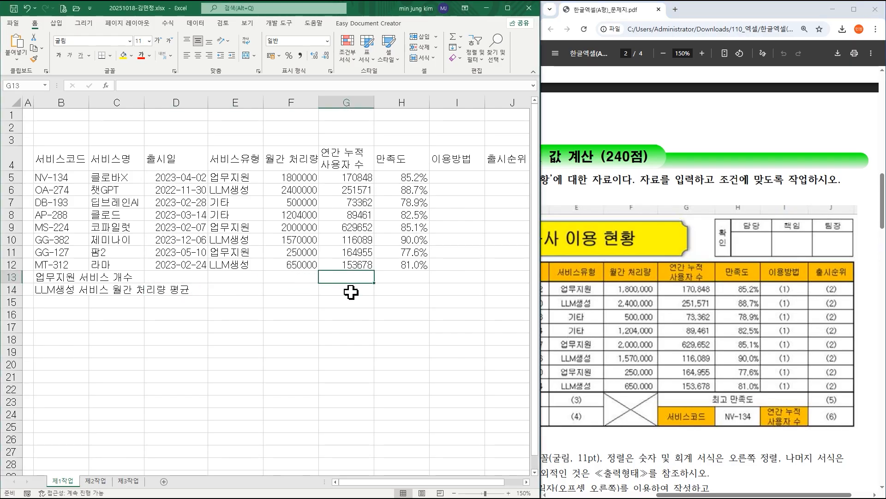
pyautogui.write('최고 만족도')
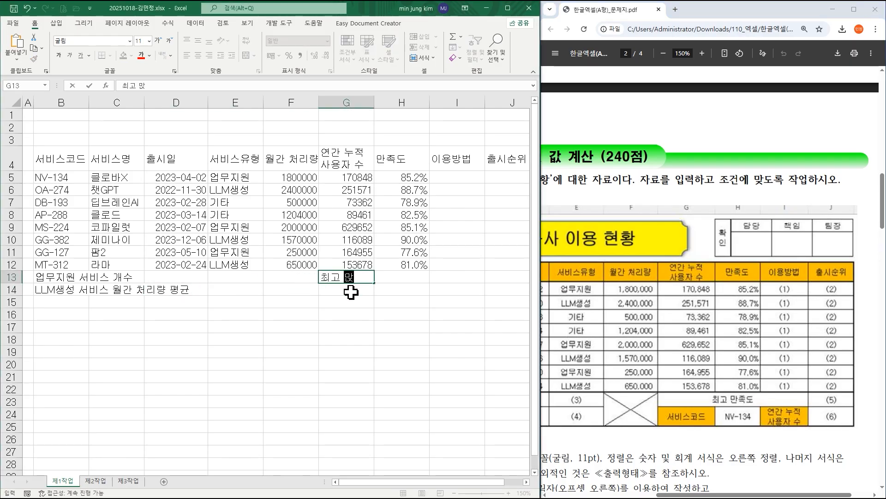
pyautogui.click(351, 292)
pyautogui.write('ㅅ')
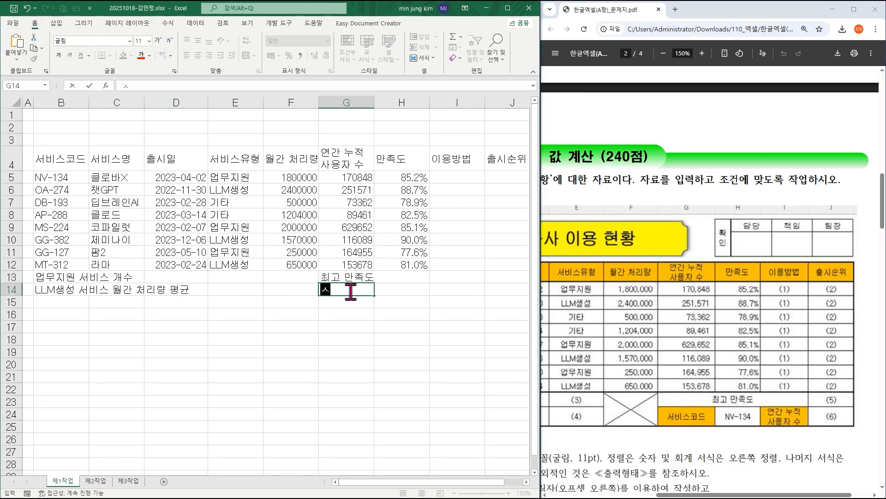
pyautogui.write('ㅓ비스코')
pyautogui.write('드')
# Enter the two-line label '연간 누적 / 사용자 수' in I14, with a line break inside the cell.
pyautogui.press('Tab')
pyautogui.press('Tab')
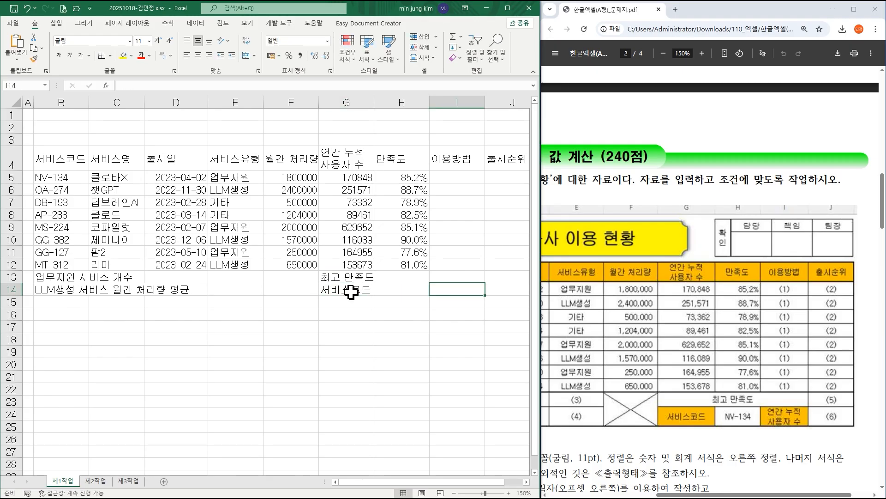
pyautogui.write('연간 누적')
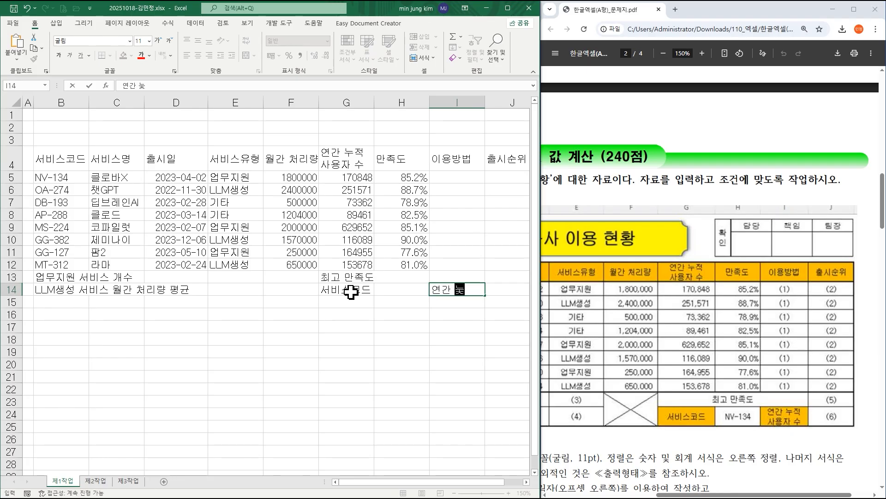
pyautogui.hotkey('alt', 'Return')
pyautogui.write('사용')
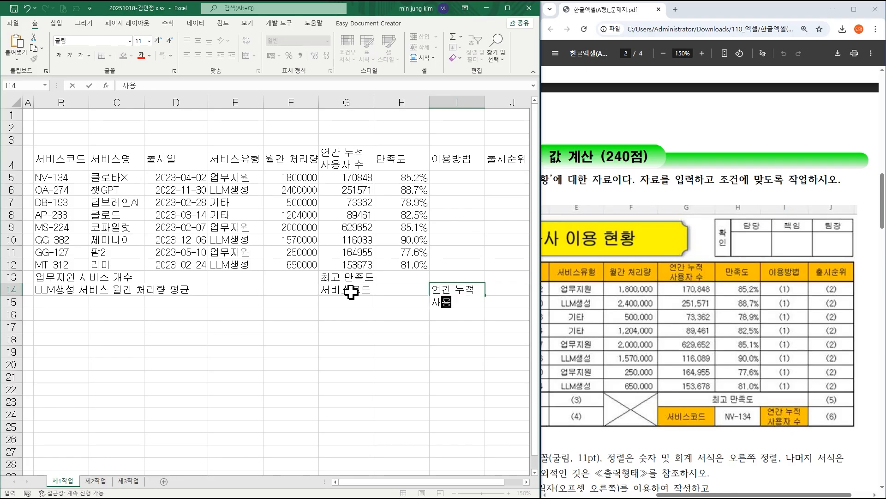
pyautogui.write('자 수')
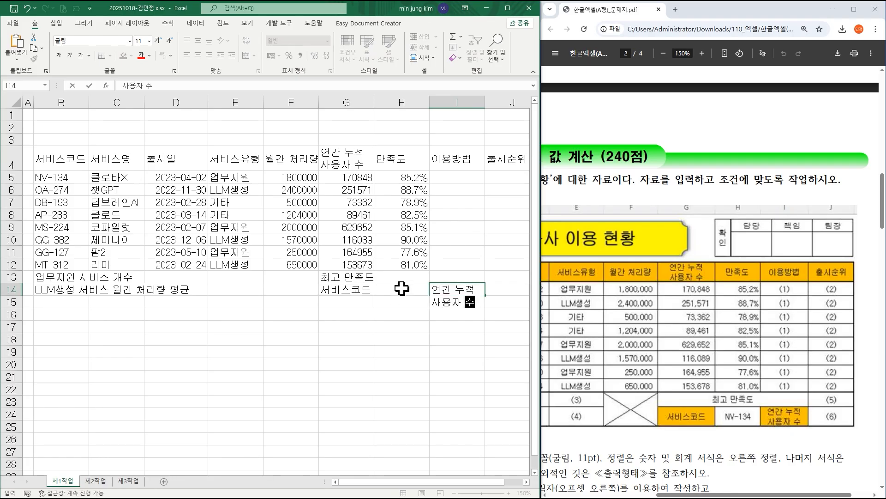
pyautogui.click(402, 288)
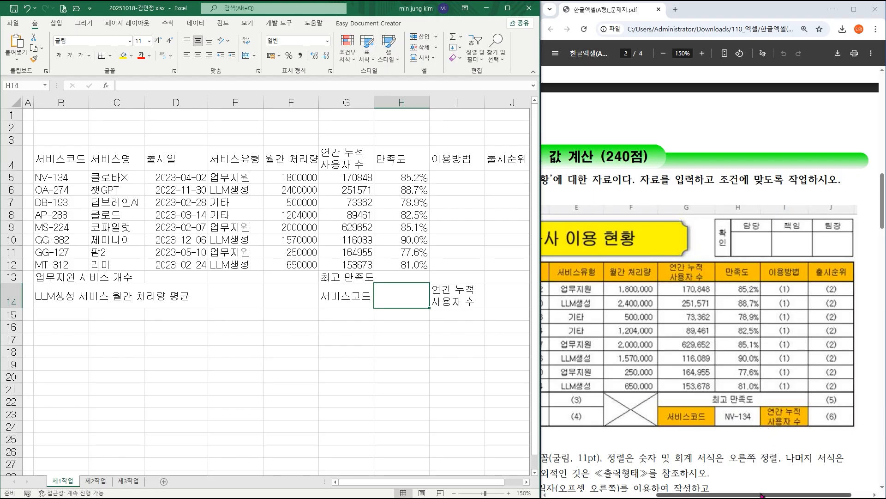
# Following the alignment condition in the exam PDF, centre-align the whole table range B4:J14.
pyautogui.moveTo(761, 495); pyautogui.dragTo(722, 495)
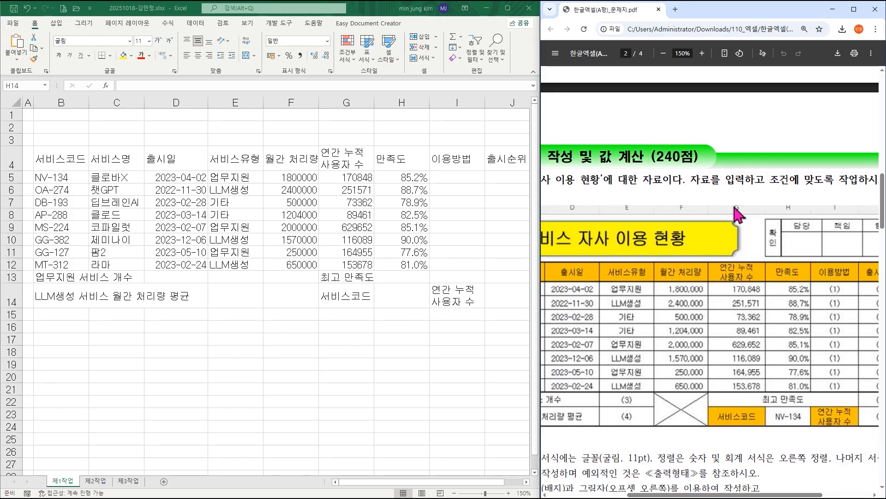
pyautogui.click(664, 53)
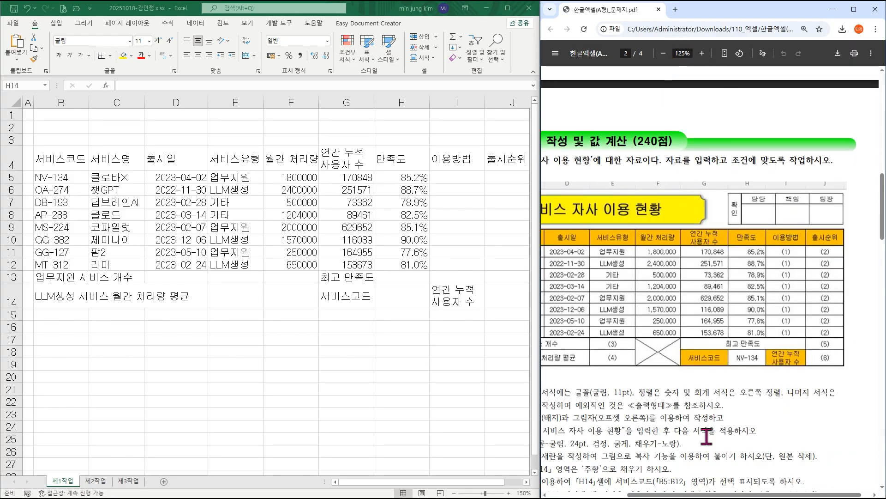
pyautogui.moveTo(730, 495); pyautogui.dragTo(690, 495)
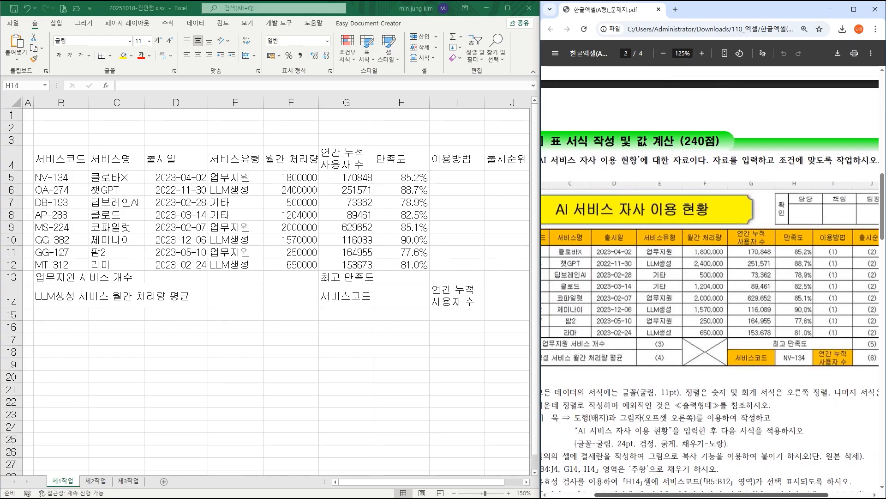
pyautogui.click(663, 53)
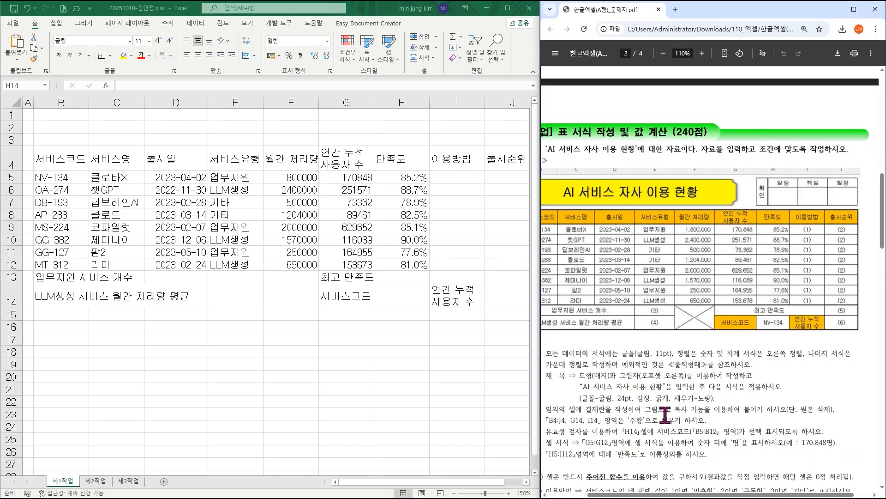
pyautogui.moveTo(698, 496); pyautogui.dragTo(685, 495)
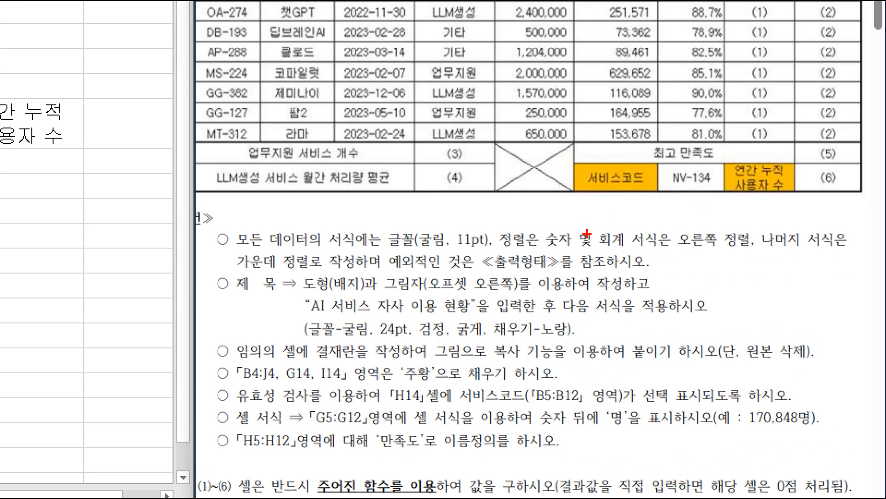
pyautogui.moveTo(538, 223)
pyautogui.mouseDown()
pyautogui.moveTo(620, 245)
pyautogui.moveTo(760, 250)
pyautogui.mouseUp()
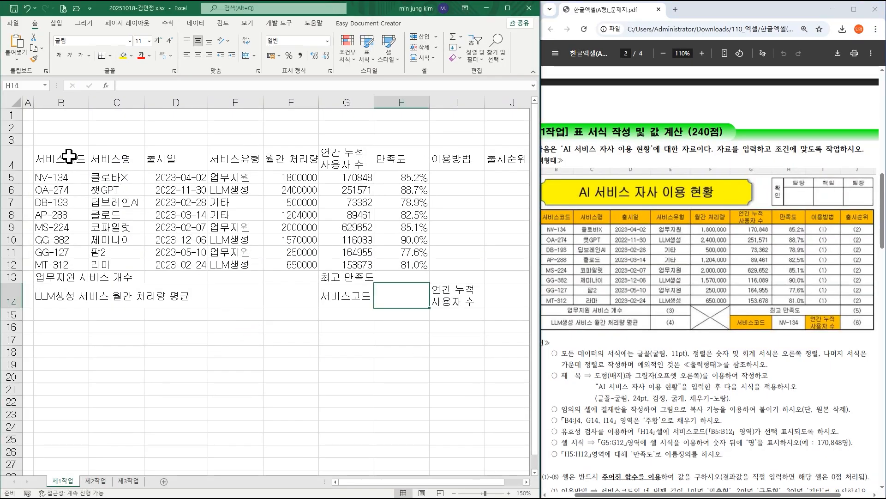
pyautogui.moveTo(69, 157); pyautogui.dragTo(491, 301)
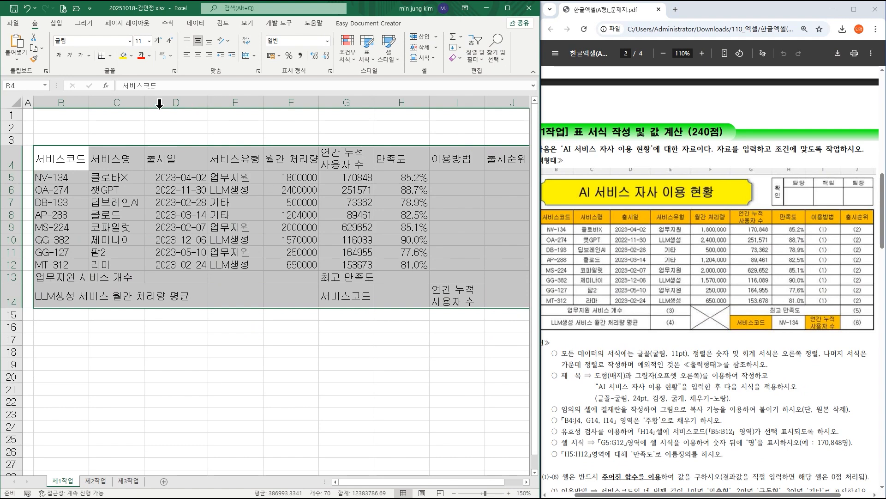
pyautogui.click(198, 55)
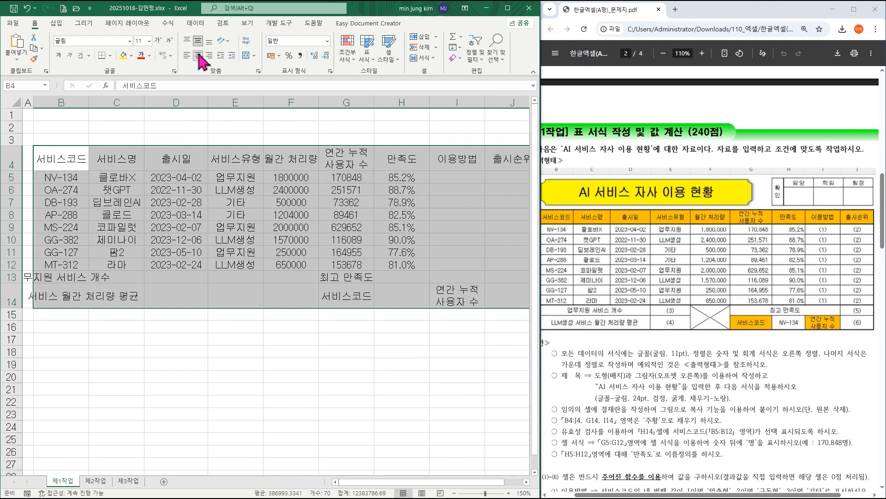
# Right-align the numeric cells F5:H12 and apply the comma style to F5:G12.
pyautogui.click(291, 176)
pyautogui.moveTo(292, 176); pyautogui.dragTo(381, 262)
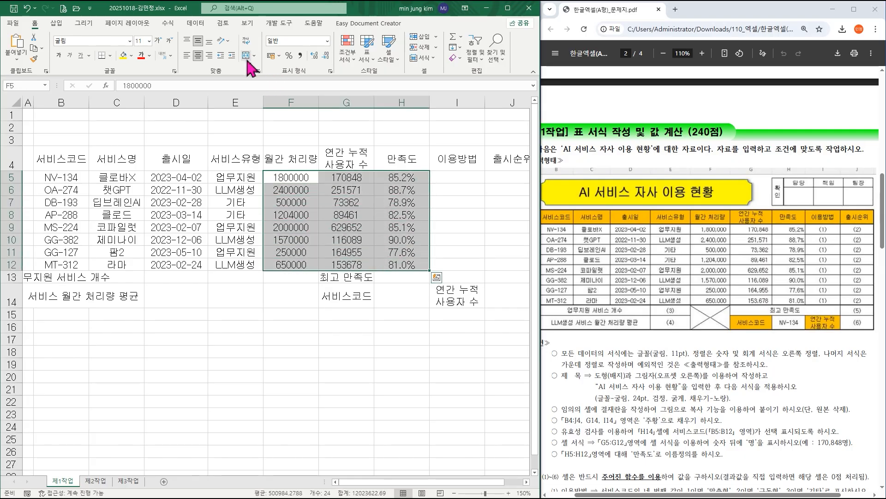
pyautogui.click(210, 56)
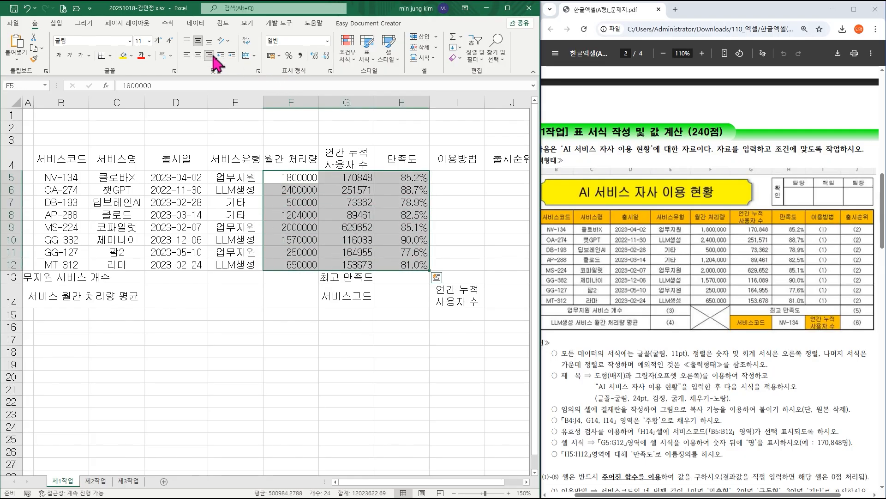
pyautogui.click(312, 176)
pyautogui.moveTo(312, 177); pyautogui.dragTo(351, 261)
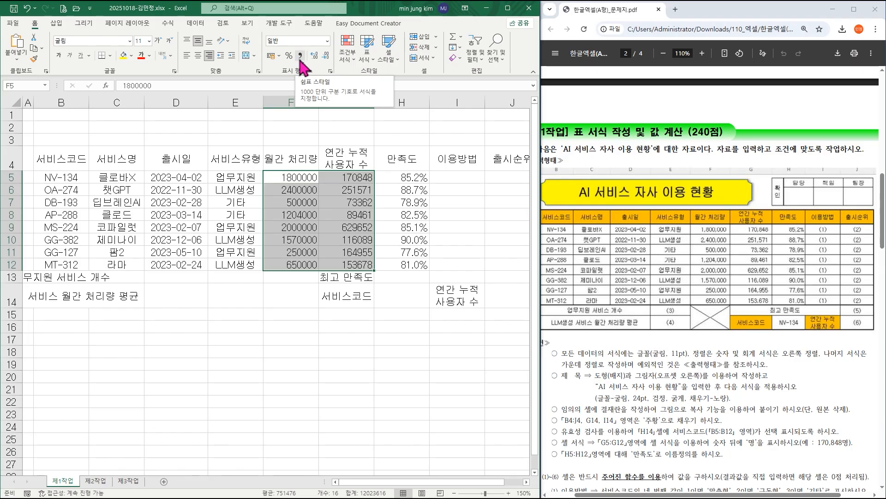
pyautogui.click(300, 56)
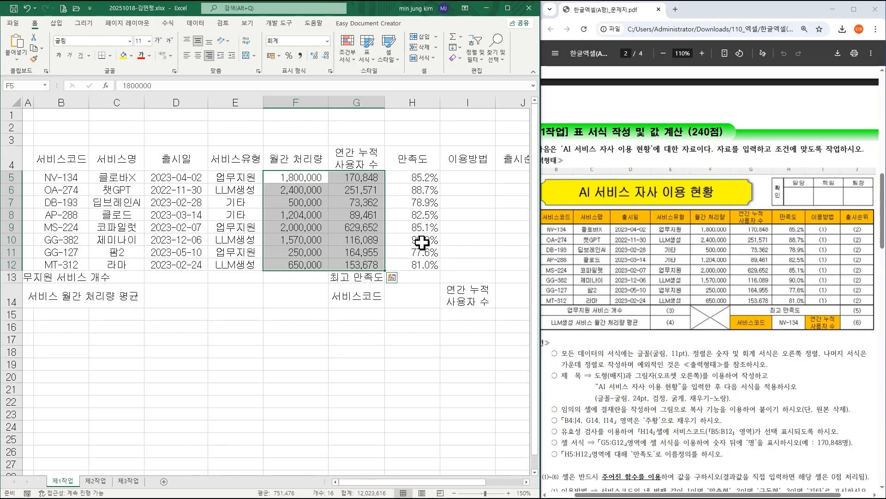
pyautogui.hotkey('ctrl', '2')
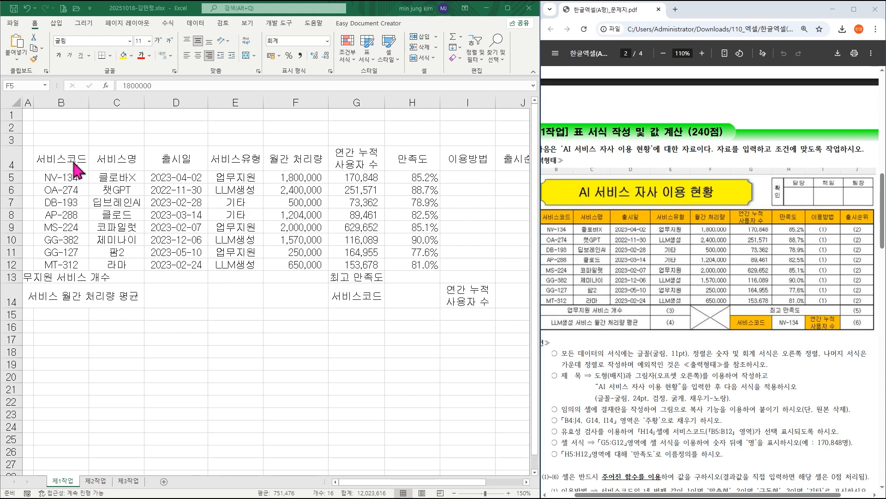
# Apply all borders and a thick outside border to B4:J14, and put a thick outside border around the data rows B5:J12.
pyautogui.moveTo(69, 152); pyautogui.dragTo(500, 303)
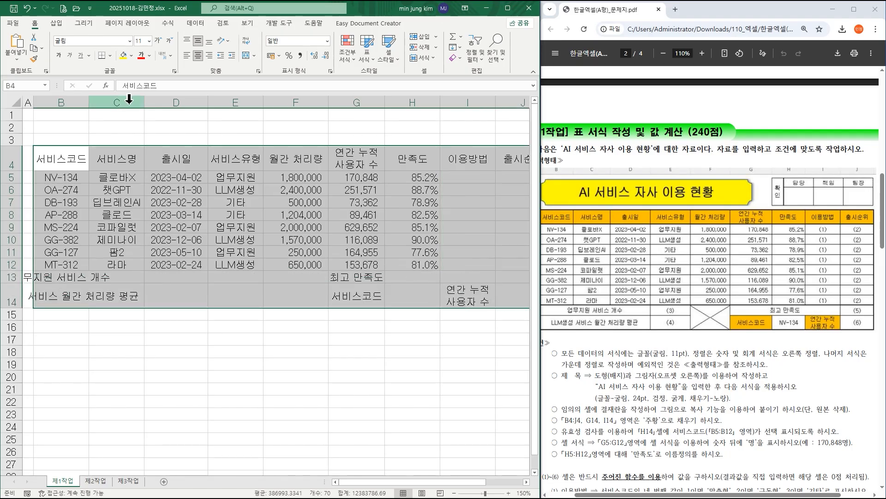
pyautogui.click(110, 56)
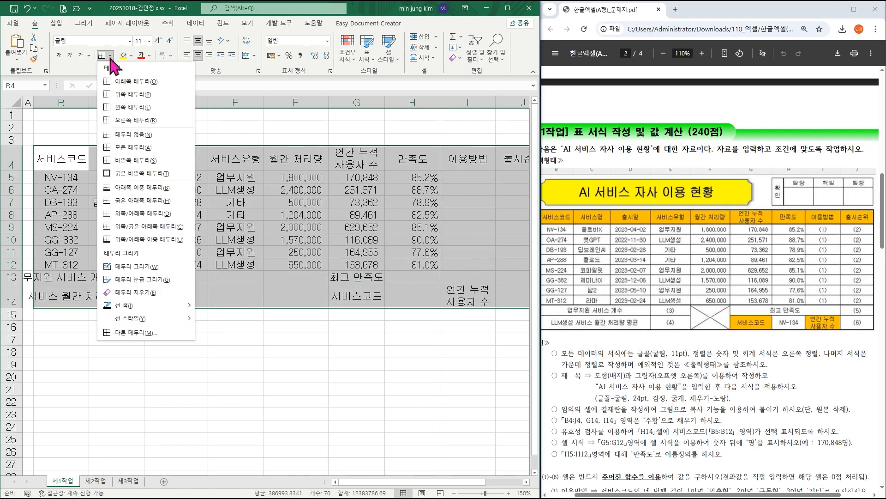
pyautogui.click(134, 148)
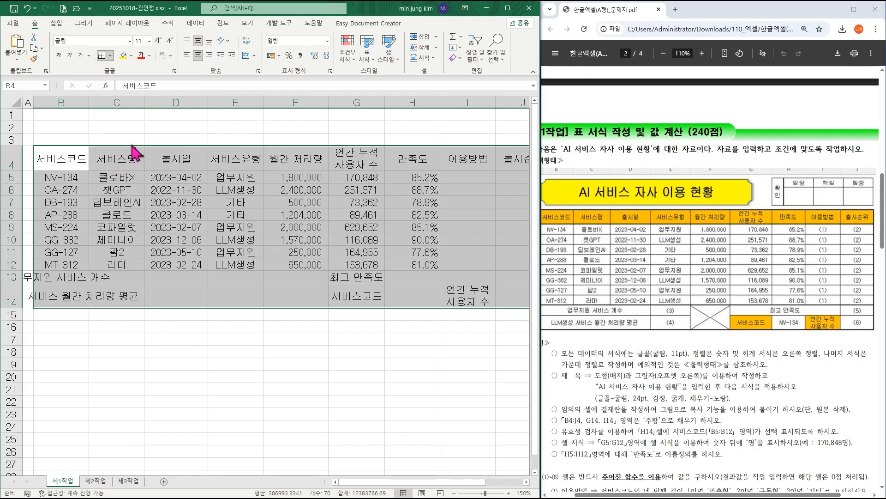
pyautogui.click(110, 56)
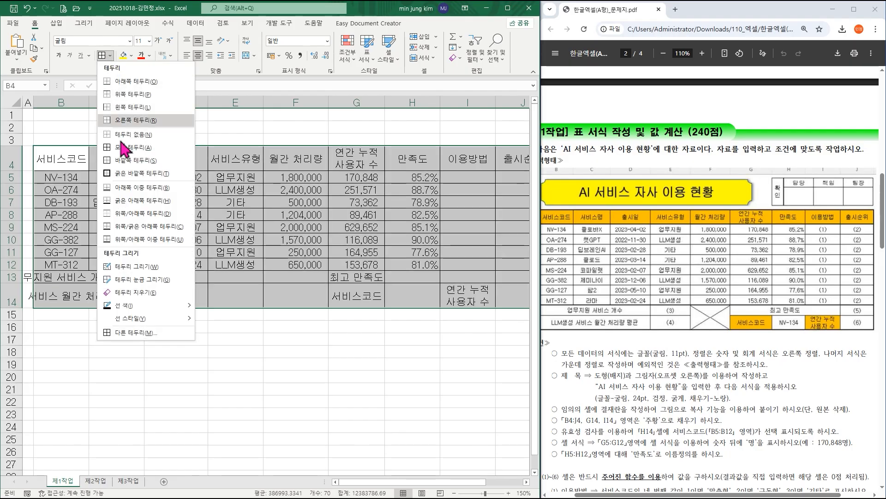
pyautogui.click(142, 173)
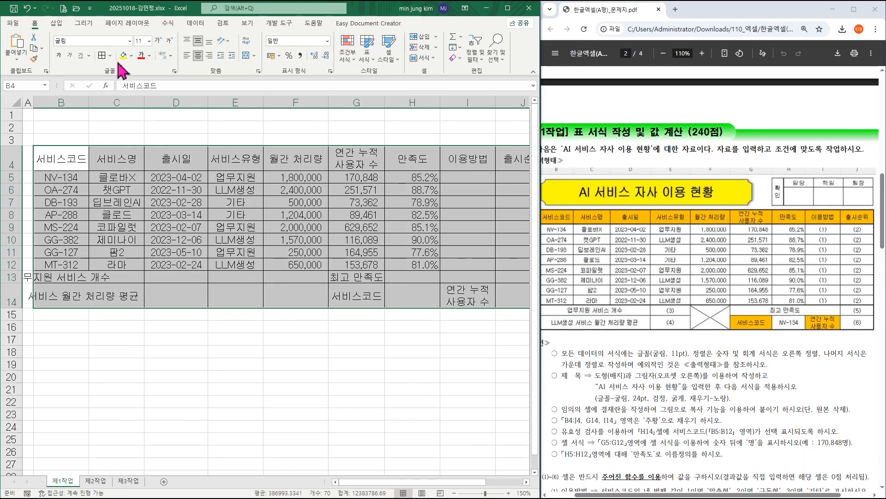
pyautogui.click(110, 56)
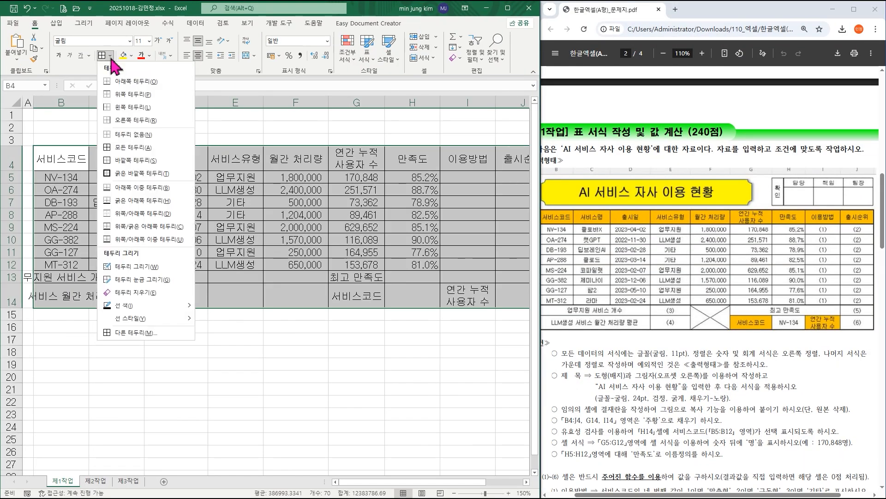
pyautogui.click(132, 173)
pyautogui.moveTo(68, 176); pyautogui.dragTo(504, 263)
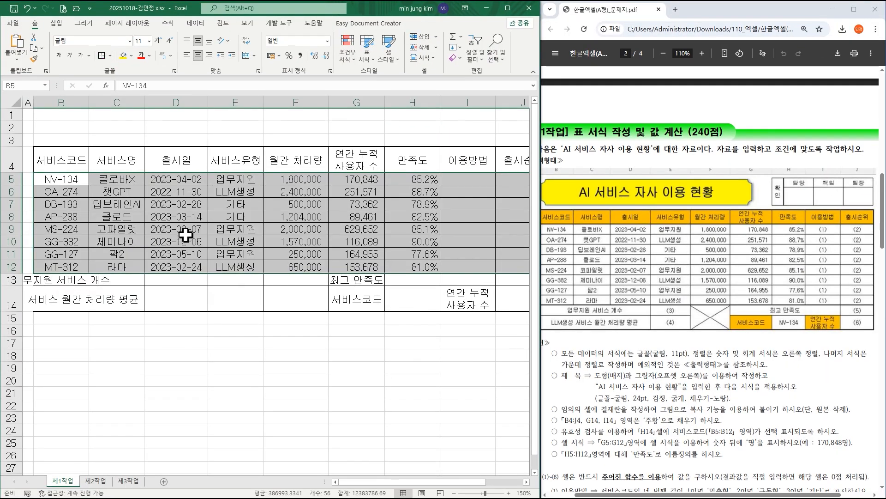
# Merge and centre the ranges B13:D13, B14:D14, F13:F14 and G13:I13 together.
pyautogui.click(71, 279)
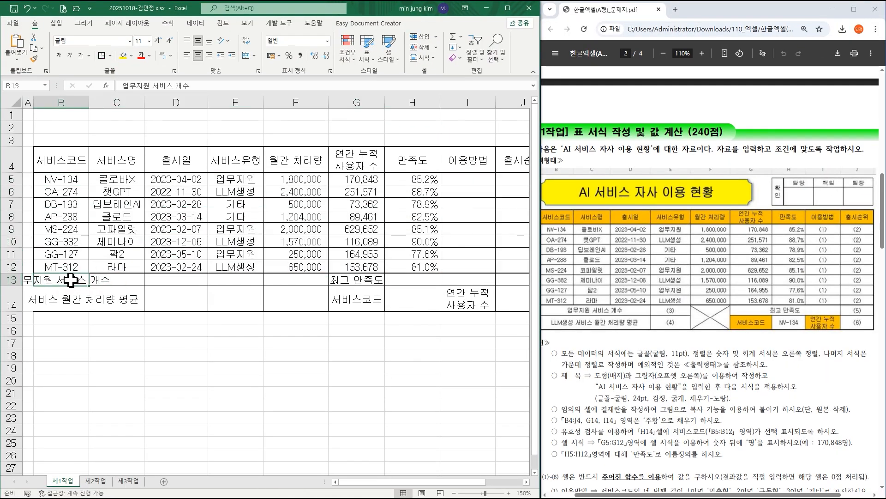
pyautogui.moveTo(70, 280); pyautogui.dragTo(162, 283)
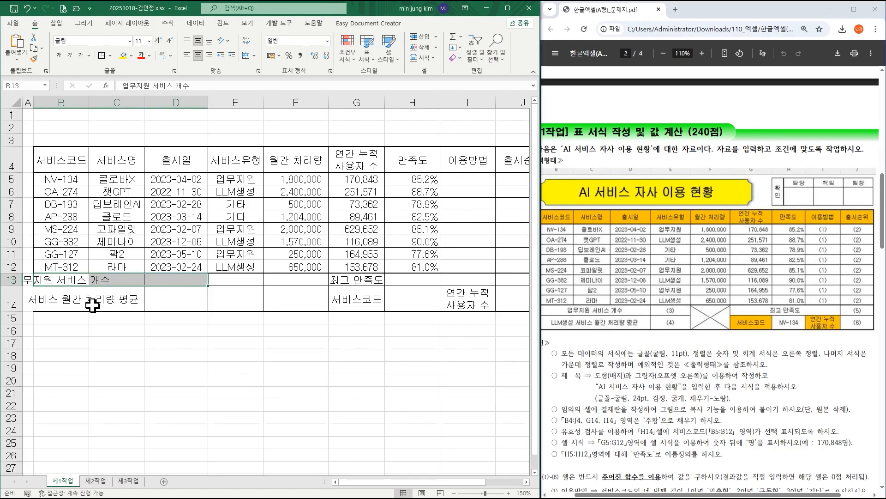
pyautogui.keyDown('ctrl'); pyautogui.click(61, 301); pyautogui.keyUp('ctrl')
pyautogui.moveTo(60, 301); pyautogui.dragTo(168, 301)
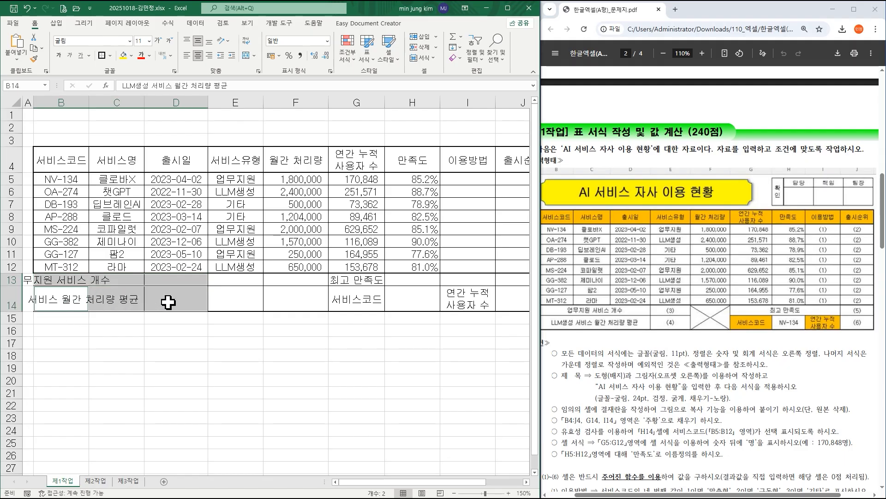
pyautogui.keyDown('ctrl'); pyautogui.click(297, 279); pyautogui.keyUp('ctrl')
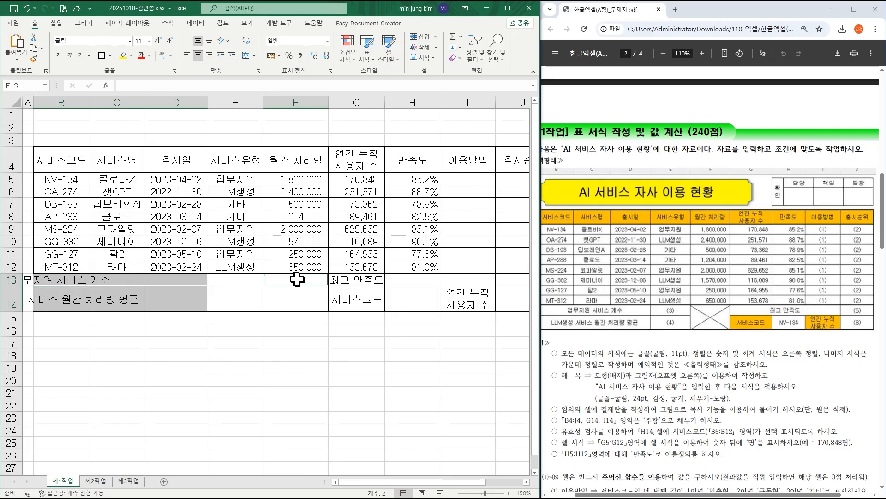
pyautogui.moveTo(297, 280); pyautogui.dragTo(296, 297)
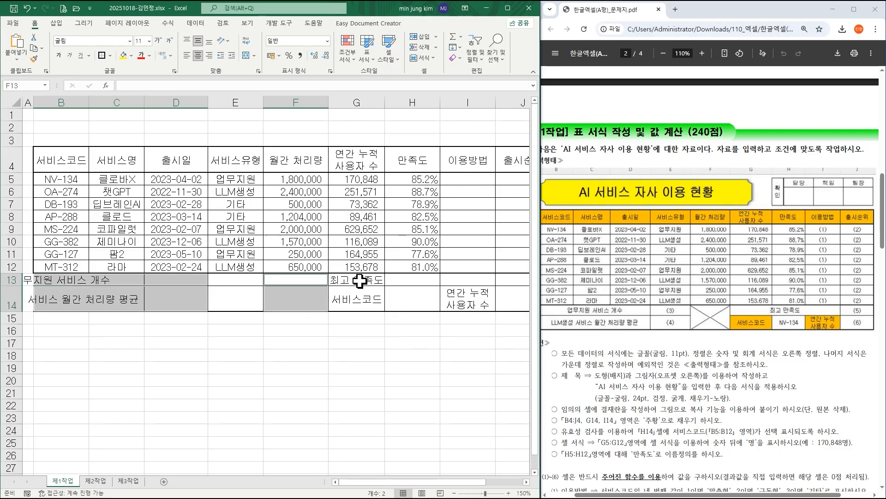
pyautogui.moveTo(360, 279); pyautogui.dragTo(461, 279)
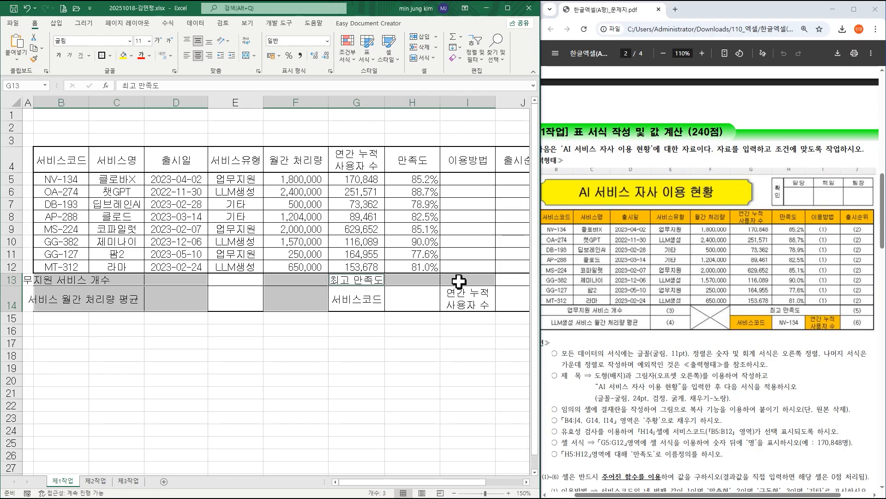
pyautogui.click(246, 55)
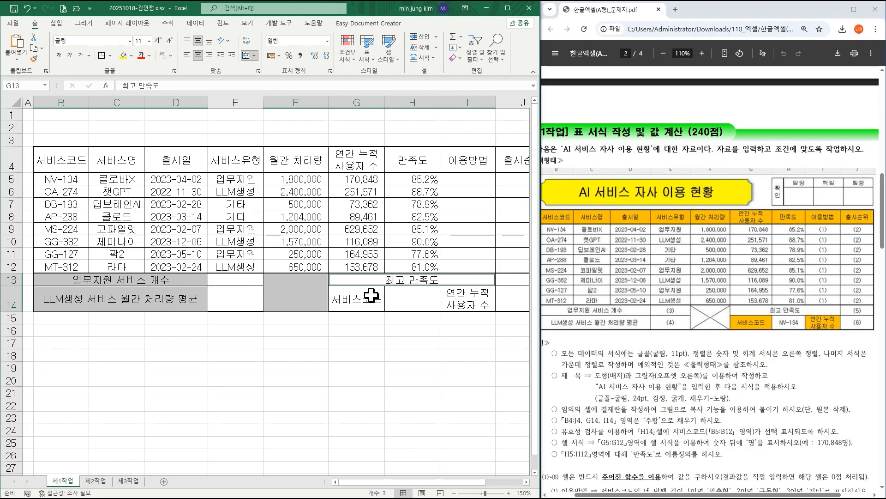
# Add both diagonal borders to the merged cell F13:F14 so that they form an X.
pyautogui.click(291, 293)
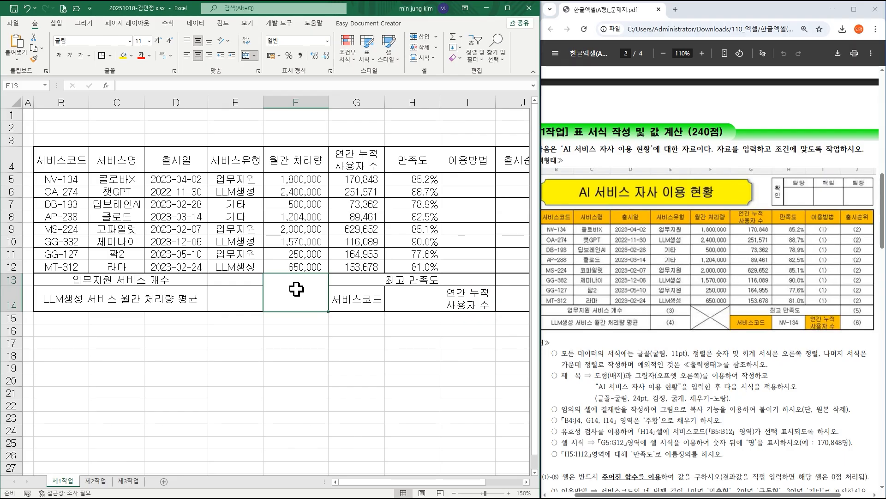
pyautogui.rightClick(296, 286)
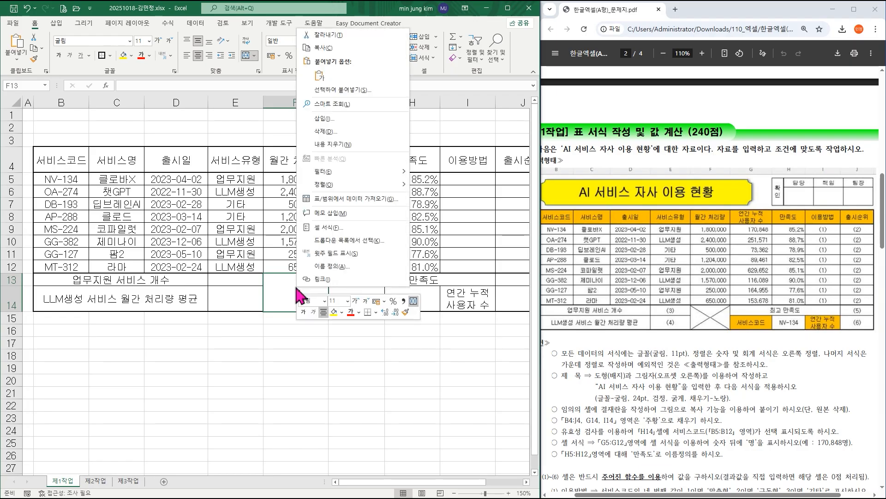
pyautogui.click(335, 228)
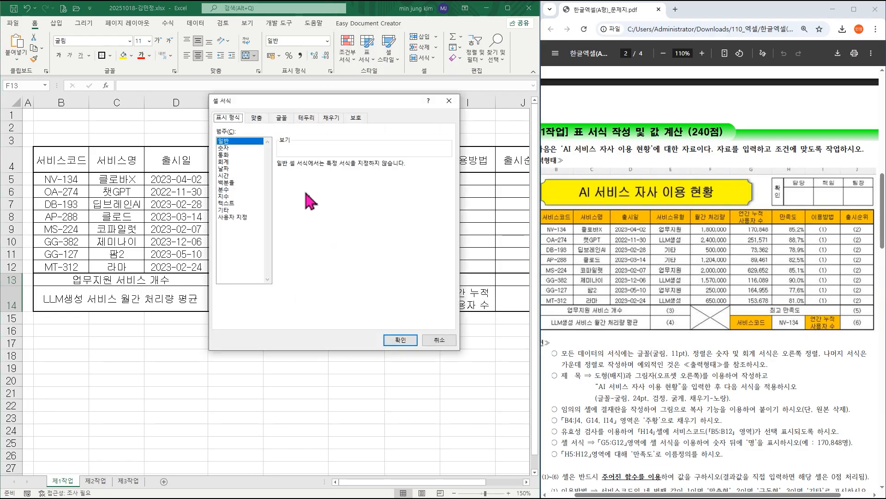
pyautogui.click(304, 119)
pyautogui.click(289, 244)
pyautogui.click(390, 243)
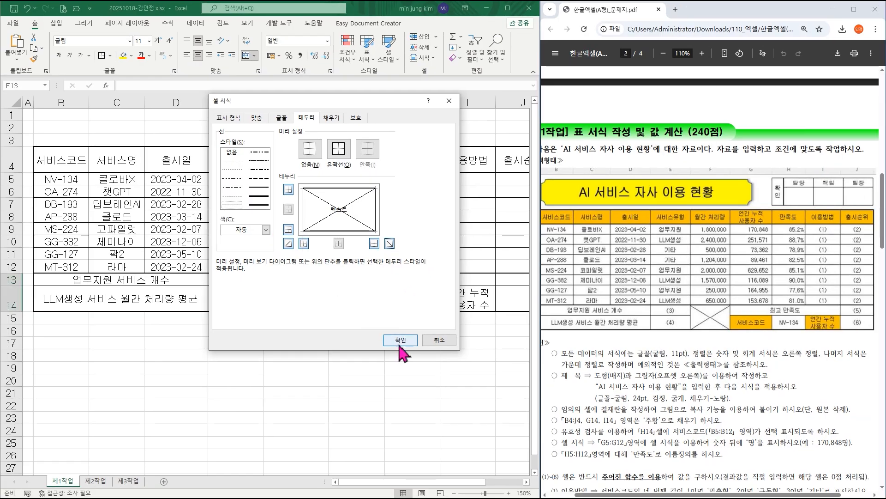
pyautogui.click(603, 441)
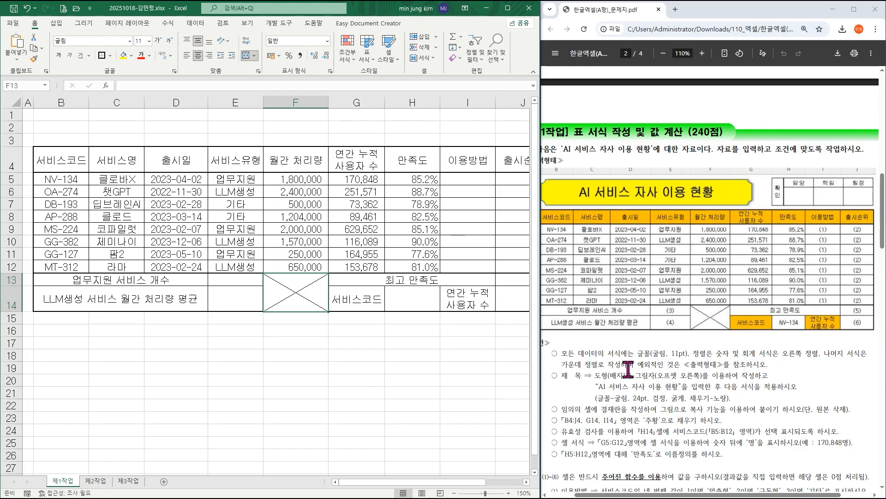
# Following the title condition in the exam PDF, draw a plaque shape (배지) about 12.4 cm wide and 1.16 cm high over B1:G3.
pyautogui.scroll(-1, 628, 368)
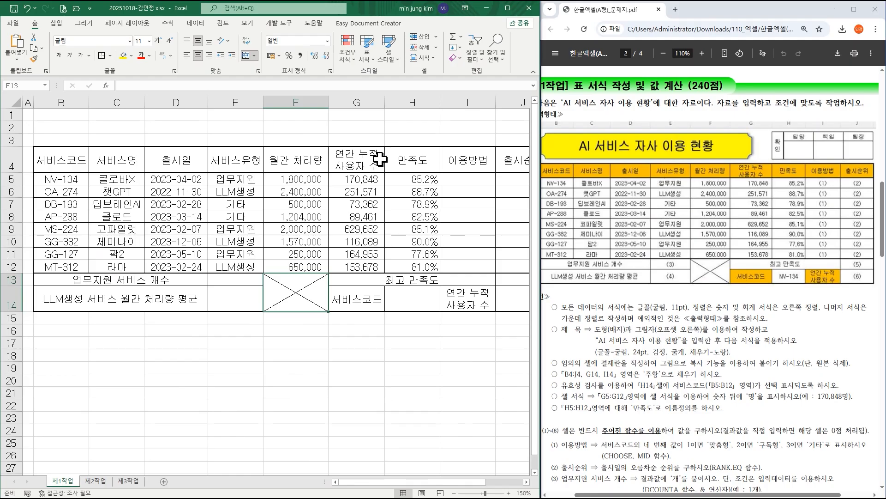
pyautogui.click(56, 23)
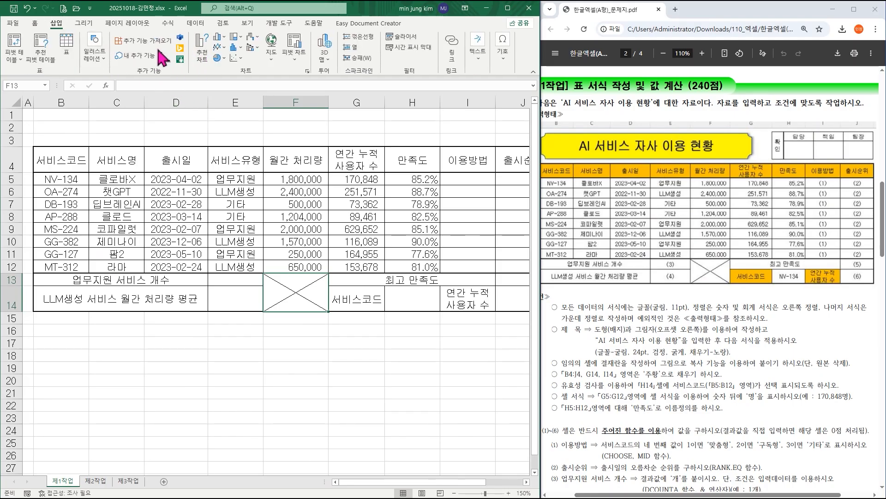
pyautogui.click(94, 55)
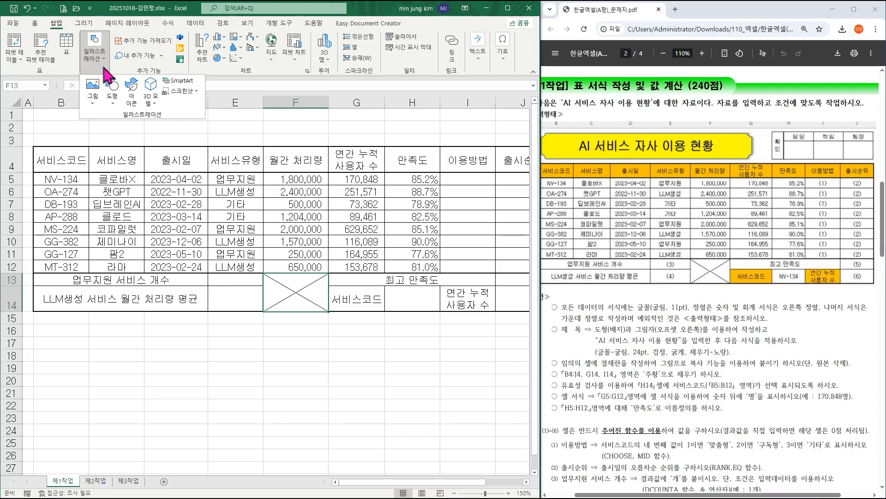
pyautogui.click(113, 92)
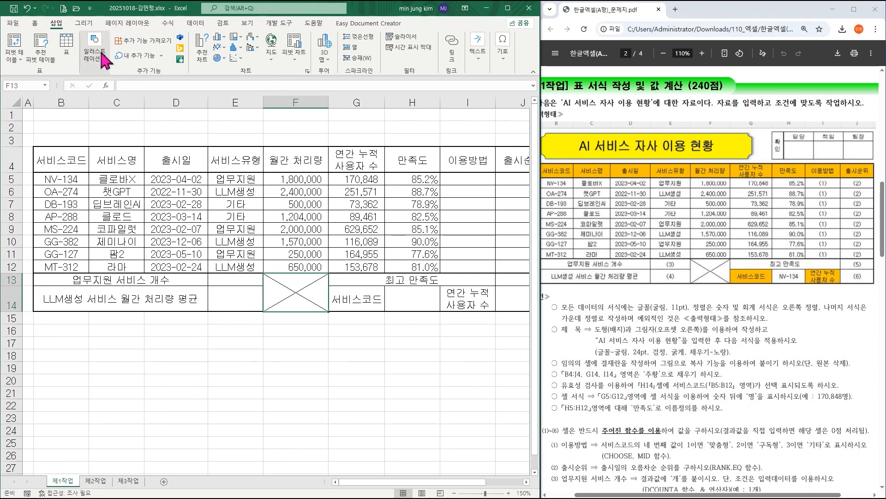
pyautogui.click(94, 46)
pyautogui.click(112, 89)
pyautogui.click(201, 228)
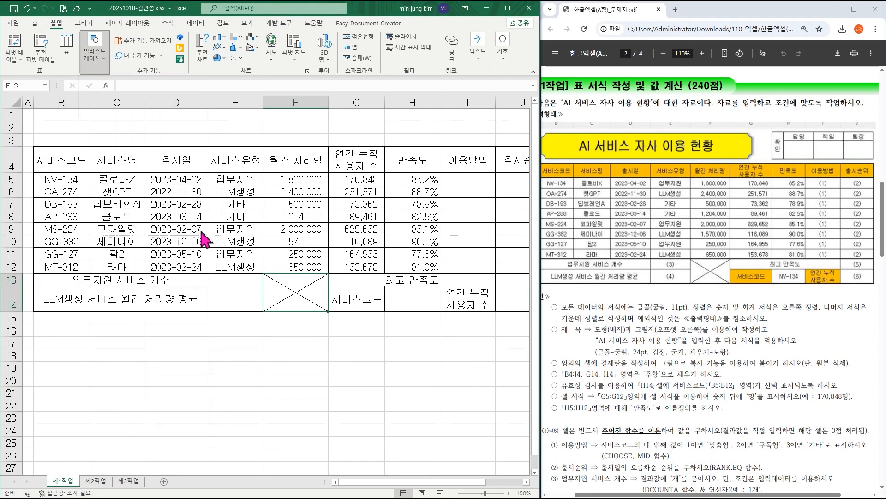
pyautogui.moveTo(34, 111); pyautogui.dragTo(358, 141)
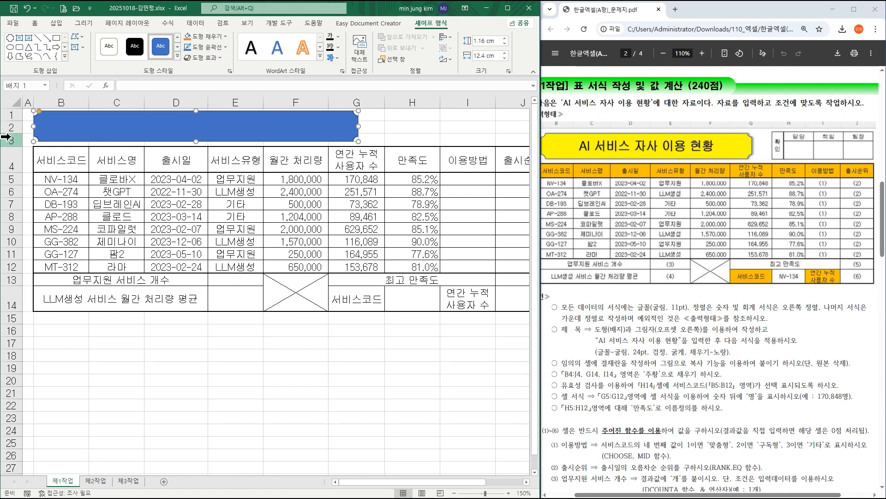
# Increase the height of rows 1 to 3 and reposition the plaque shape within the space above the table.
pyautogui.moveTo(8, 115); pyautogui.dragTo(12, 142)
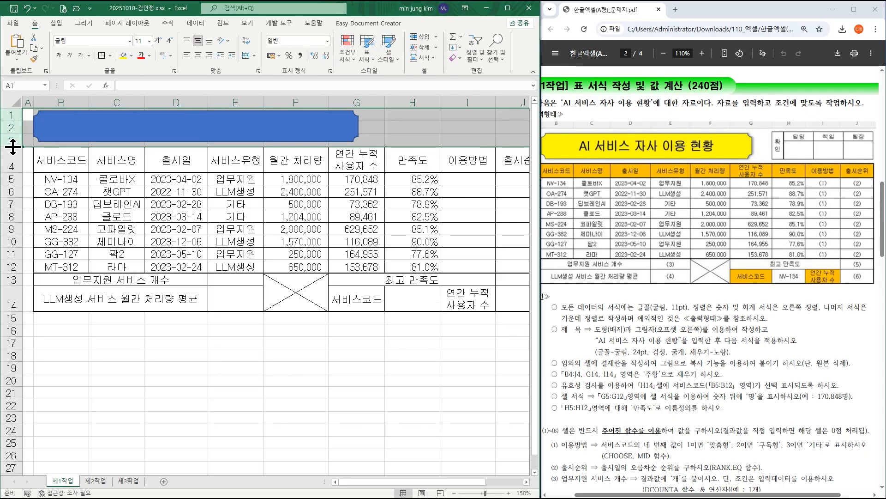
pyautogui.moveTo(12, 147); pyautogui.dragTo(13, 156)
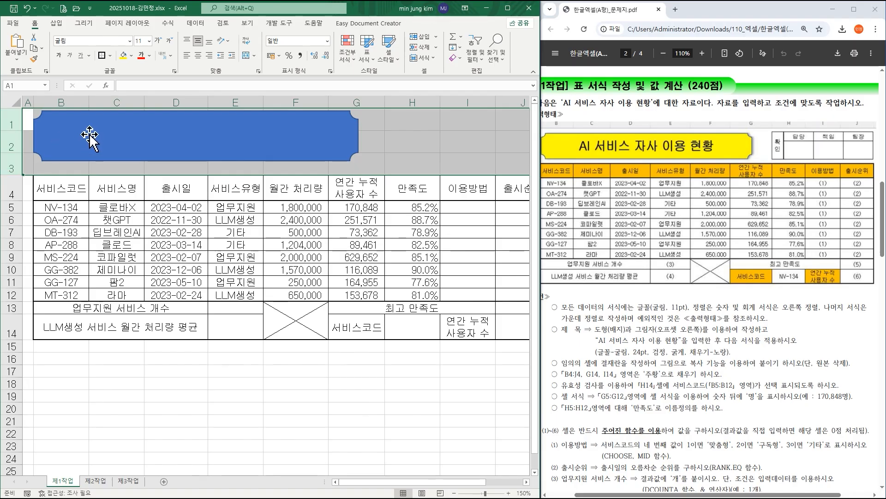
pyautogui.moveTo(90, 134); pyautogui.dragTo(95, 138)
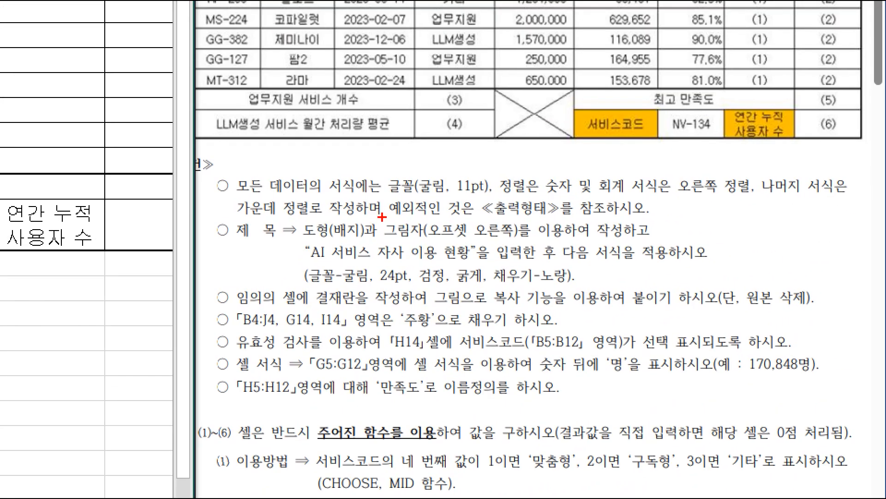
pyautogui.moveTo(381, 217)
pyautogui.mouseDown()
pyautogui.moveTo(524, 240)
pyautogui.moveTo(559, 282)
pyautogui.moveTo(581, 286)
pyautogui.mouseUp()
pyautogui.moveTo(339, 262); pyautogui.dragTo(488, 287)
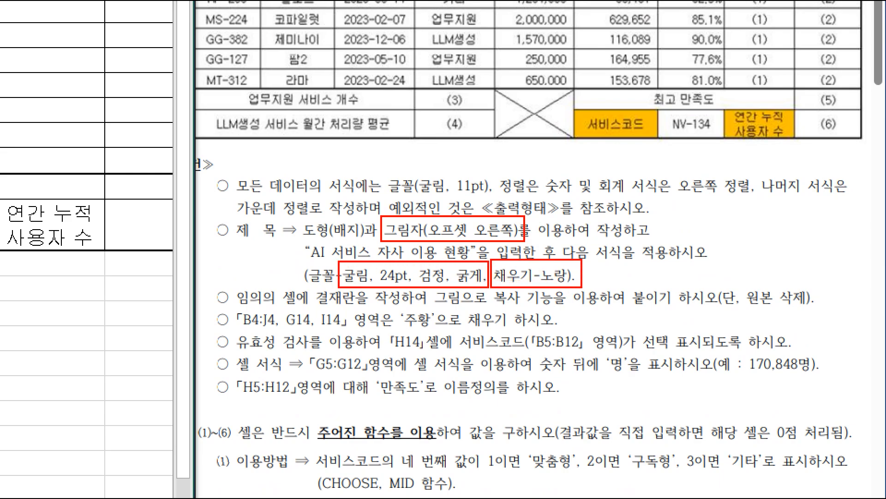
pyautogui.press('Escape')
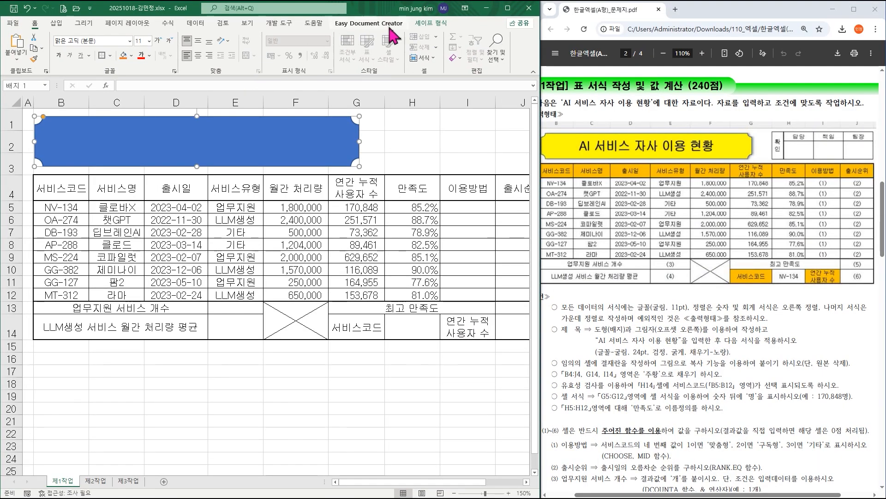
# Fill the plaque shape with standard yellow and give it the outer shadow Offset: Right (오프셋: 오른쪽).
pyautogui.click(428, 24)
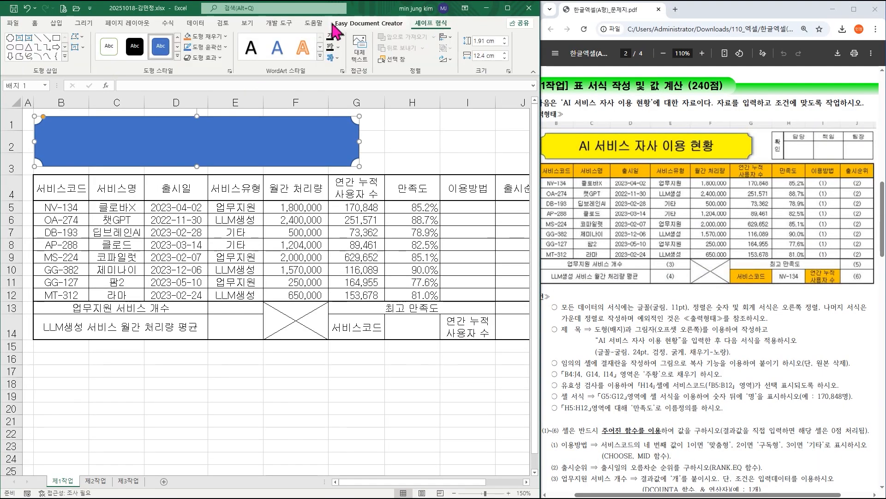
pyautogui.click(214, 36)
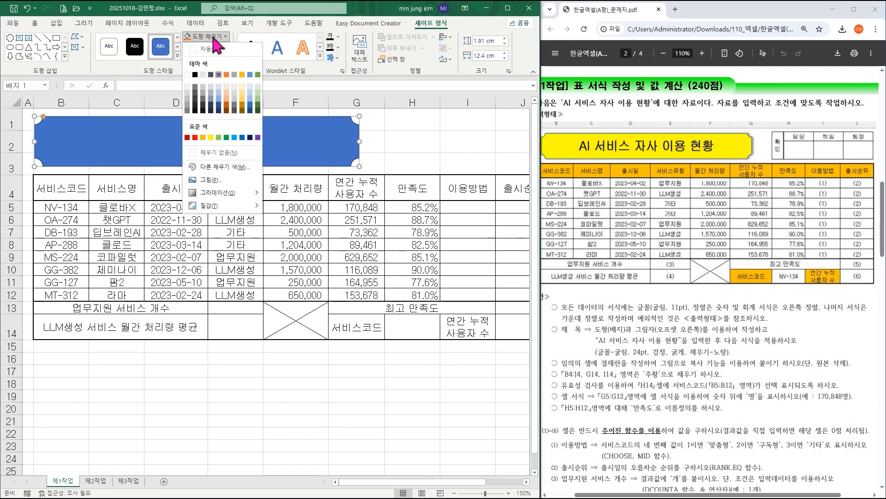
pyautogui.click(211, 138)
pyautogui.click(215, 58)
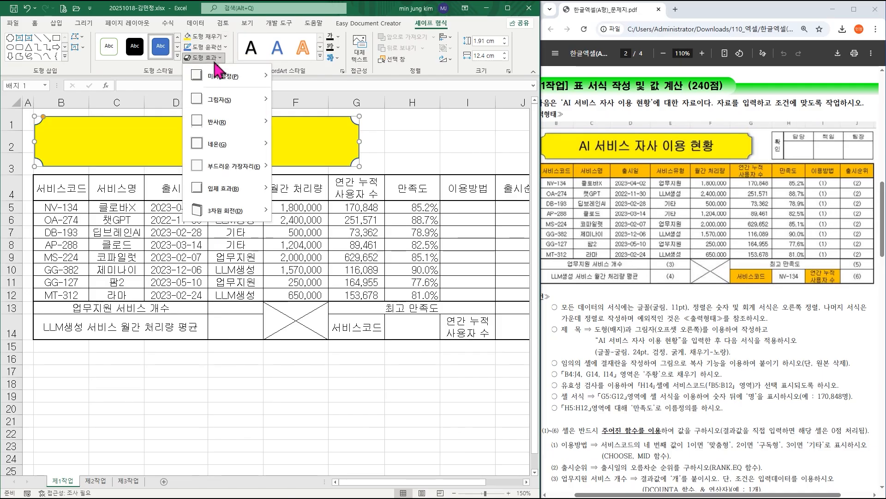
pyautogui.moveTo(225, 97)
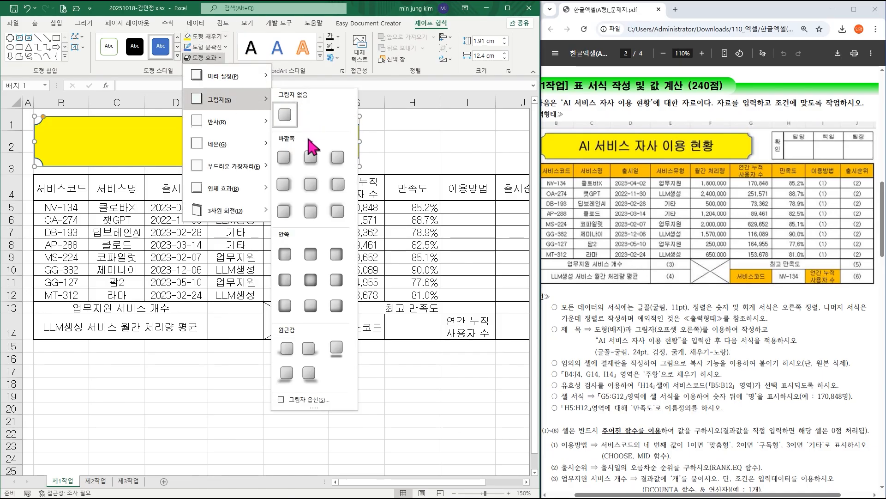
pyautogui.click(289, 184)
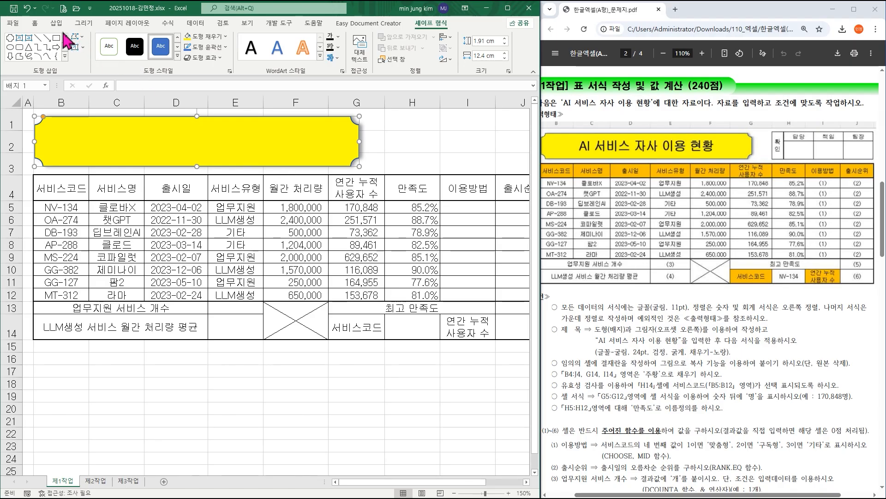
# Set the plaque shape's font to 굴림 at 24 pt.
pyautogui.click(34, 23)
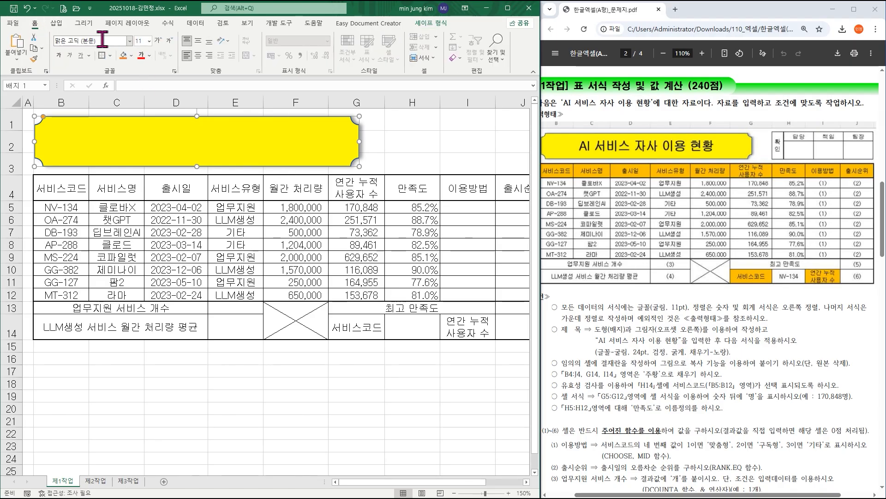
pyautogui.click(130, 41)
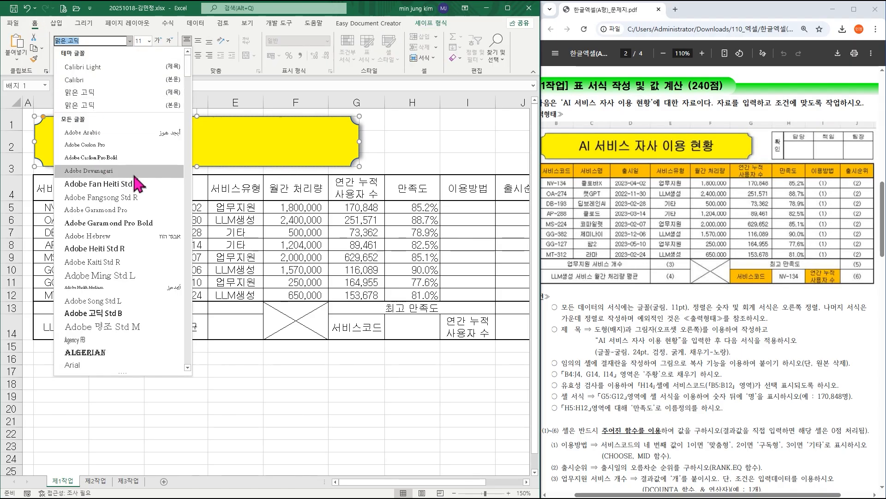
pyautogui.scroll(-20, 137, 184)
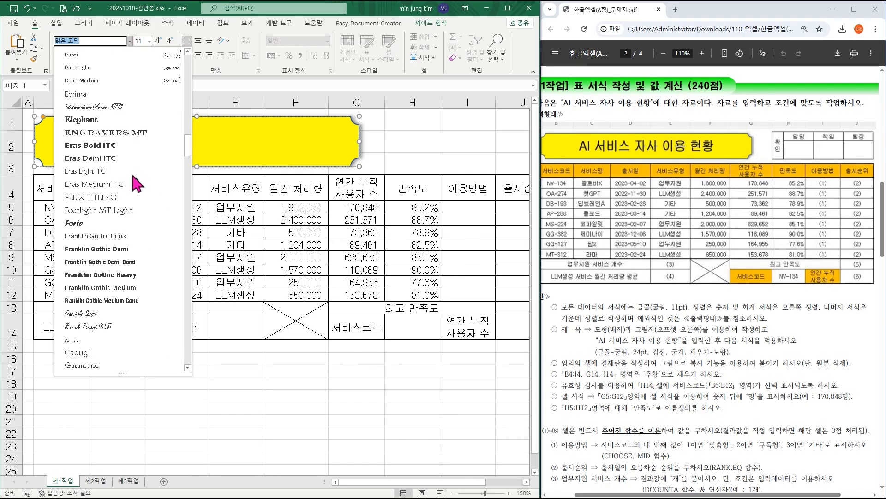
pyautogui.scroll(-20, 138, 183)
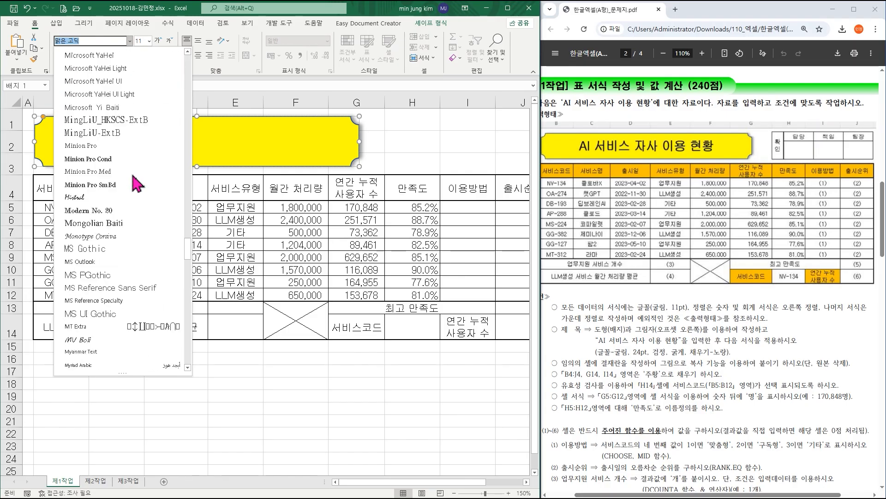
pyautogui.scroll(-20, 137, 184)
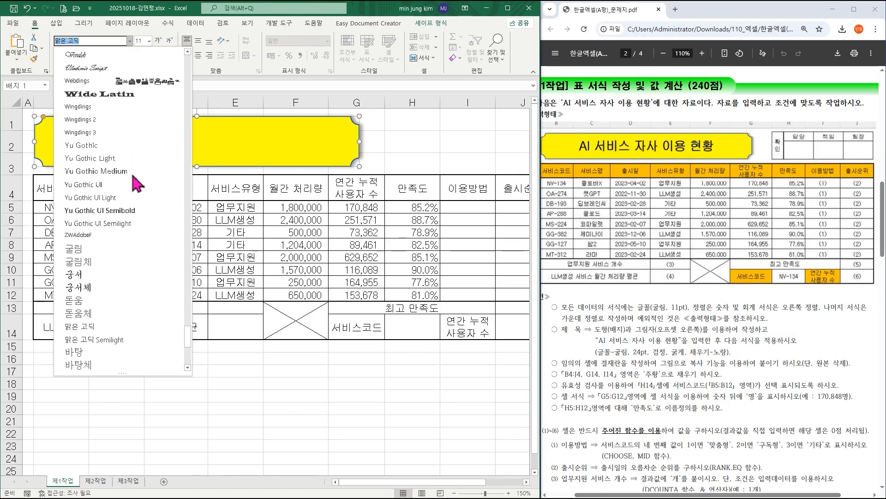
pyautogui.scroll(2, 137, 184)
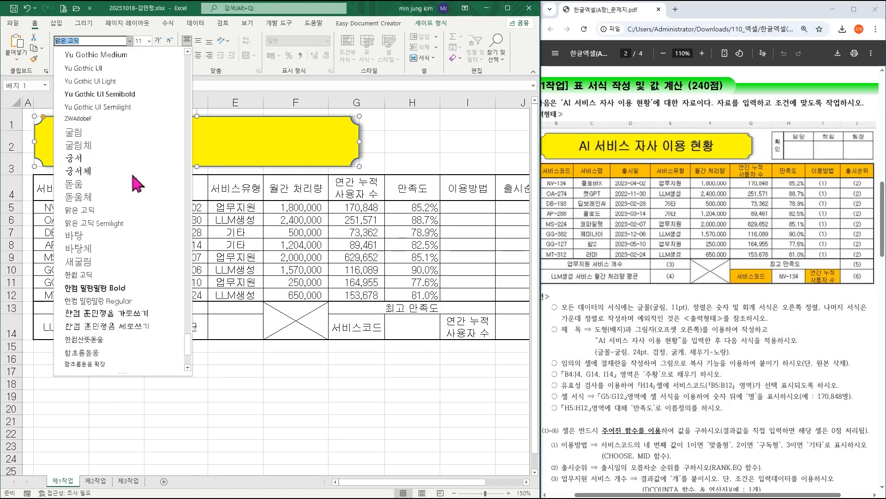
pyautogui.click(96, 135)
pyautogui.click(150, 41)
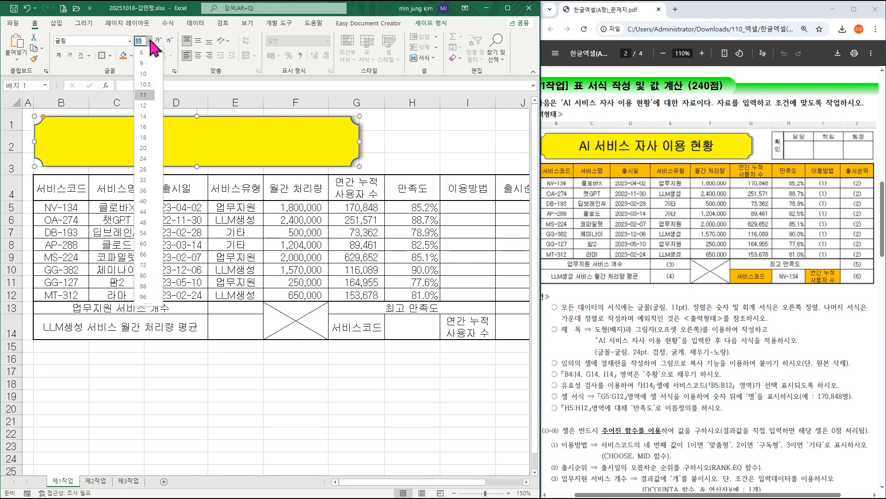
pyautogui.click(147, 158)
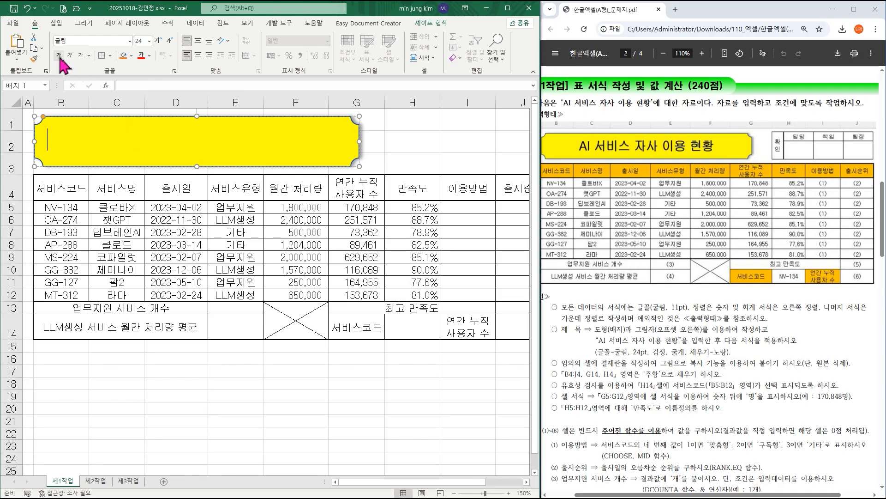
# Make the plaque's text automatic black, bold and centred horizontally and vertically, and enter the title 'AI 서비스 자사 이용 현황'.
pyautogui.click(149, 56)
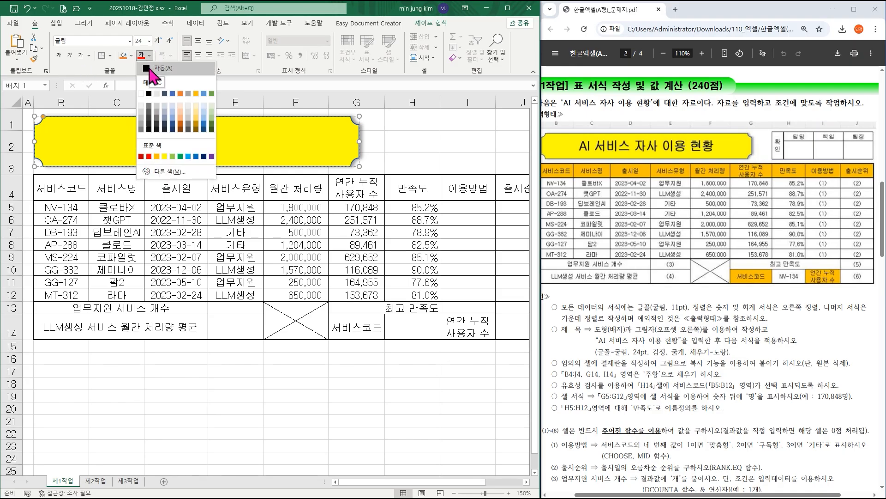
pyautogui.click(150, 68)
pyautogui.click(59, 56)
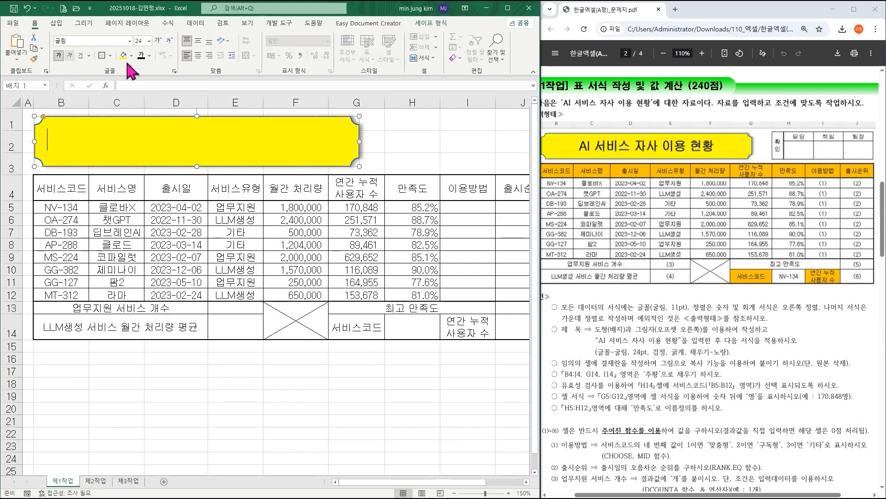
pyautogui.click(197, 55)
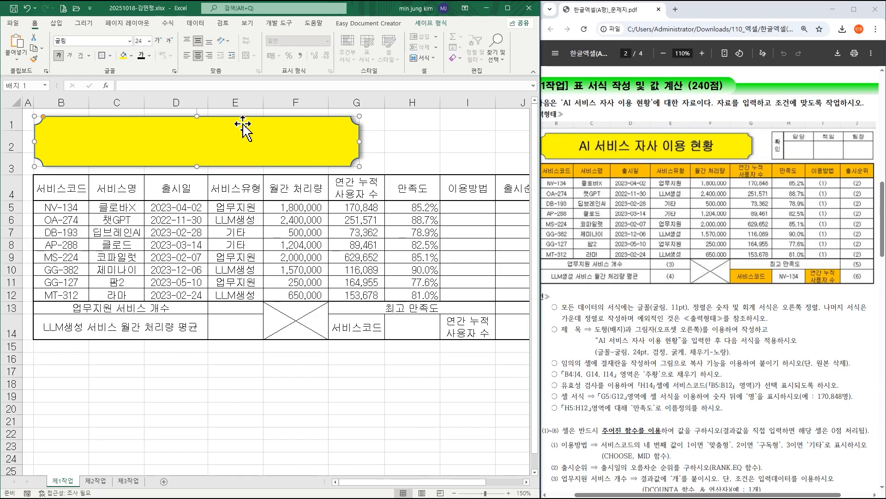
pyautogui.write('I 서비스')
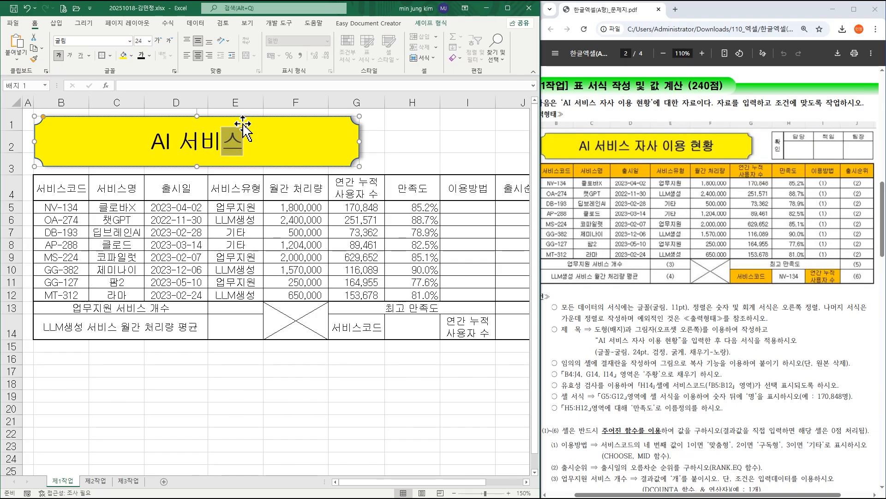
pyautogui.write(' 잣사 이용 현황')
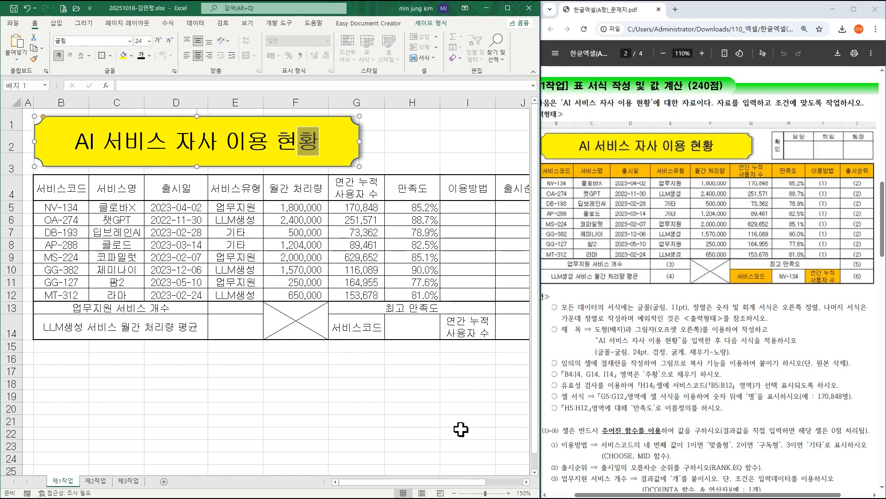
# Enter the approval box headings 확인, 담당, 책임 and 팀장 in the empty cells L17:O17.
pyautogui.moveTo(368, 483); pyautogui.dragTo(469, 487)
pyautogui.click(526, 482)
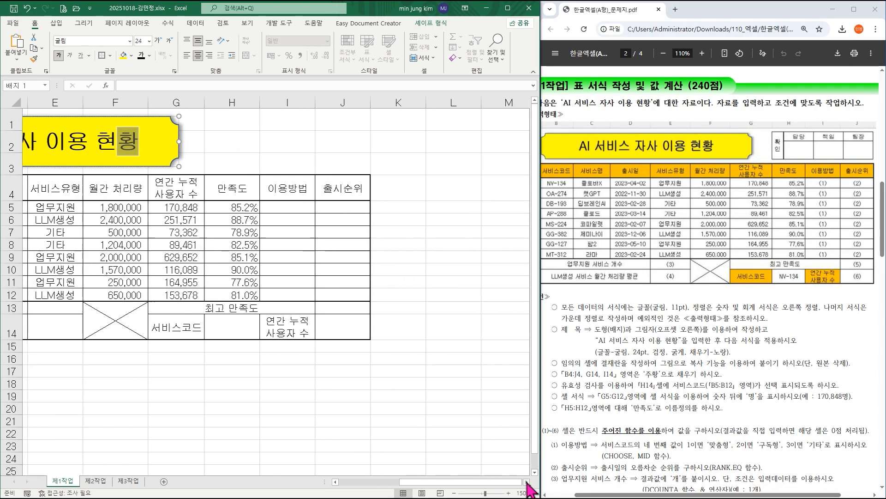
pyautogui.click(527, 481)
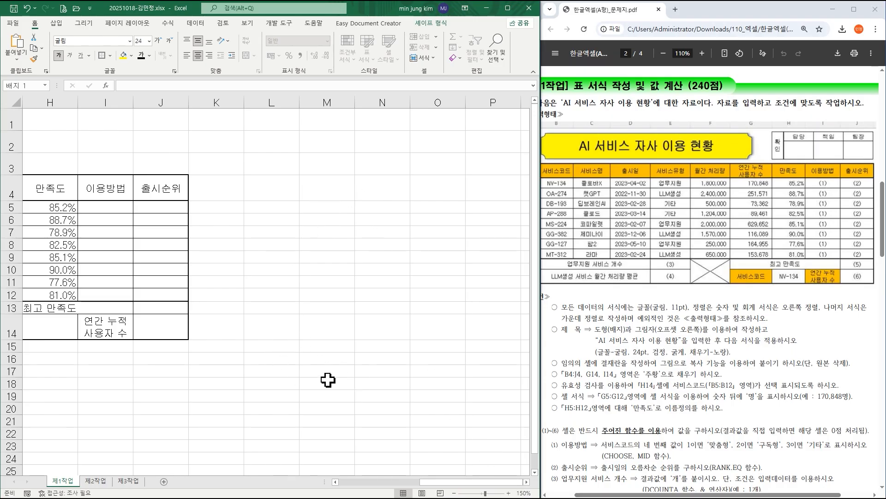
pyautogui.click(274, 372)
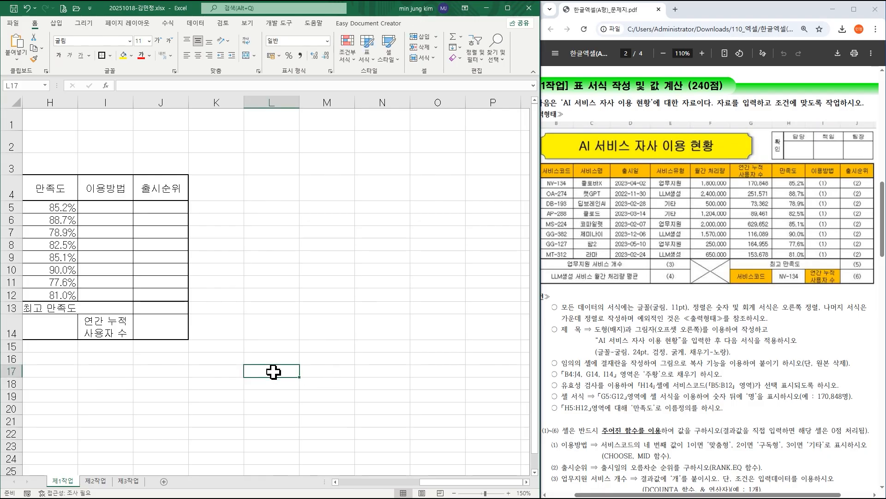
pyautogui.click(272, 164)
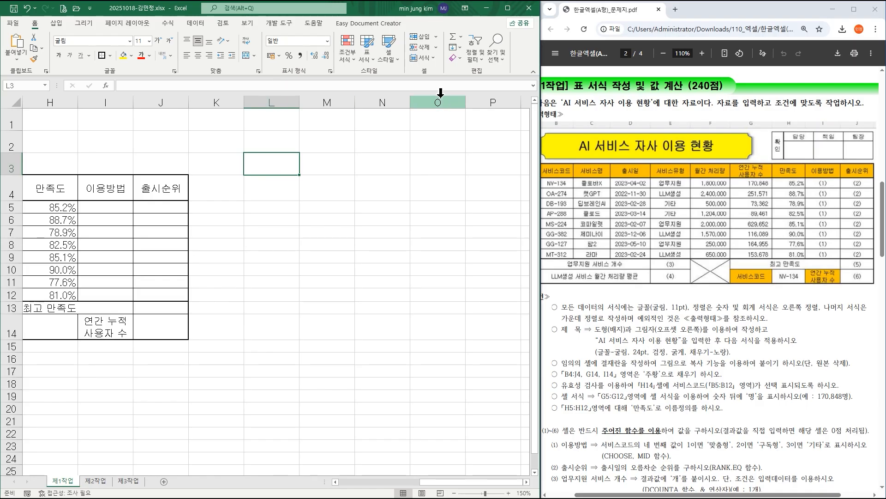
pyautogui.click(278, 373)
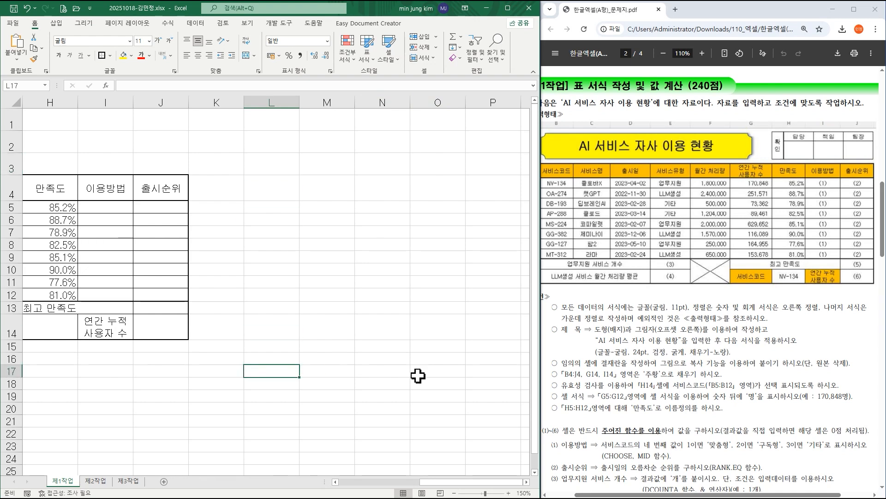
pyautogui.write('ㅎ')
pyautogui.write('확인')
pyautogui.press('Tab')
pyautogui.write('담당')
pyautogui.press('Tab')
pyautogui.write('책임')
pyautogui.press('Tab')
pyautogui.write('티ㅁ장')
# Centre the contents of L17:O18 horizontally and apply all borders (모든 테두리) to the range.
pyautogui.moveTo(284, 369); pyautogui.dragTo(452, 384)
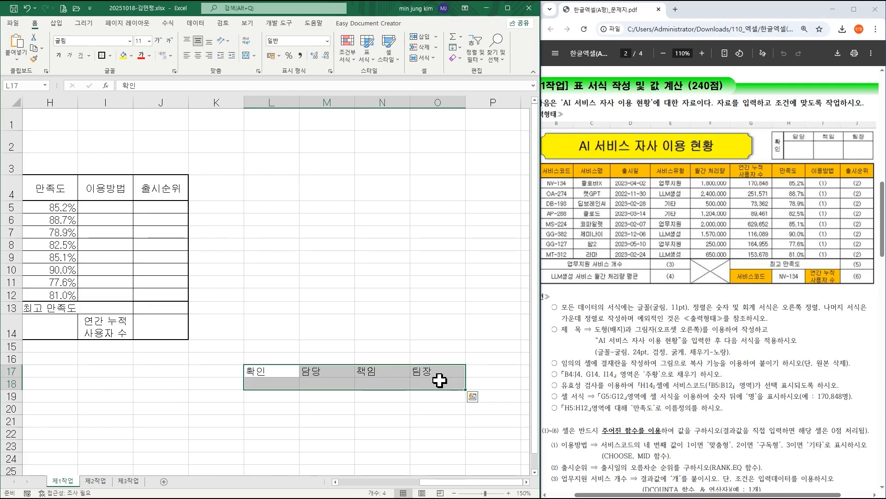
pyautogui.click(198, 56)
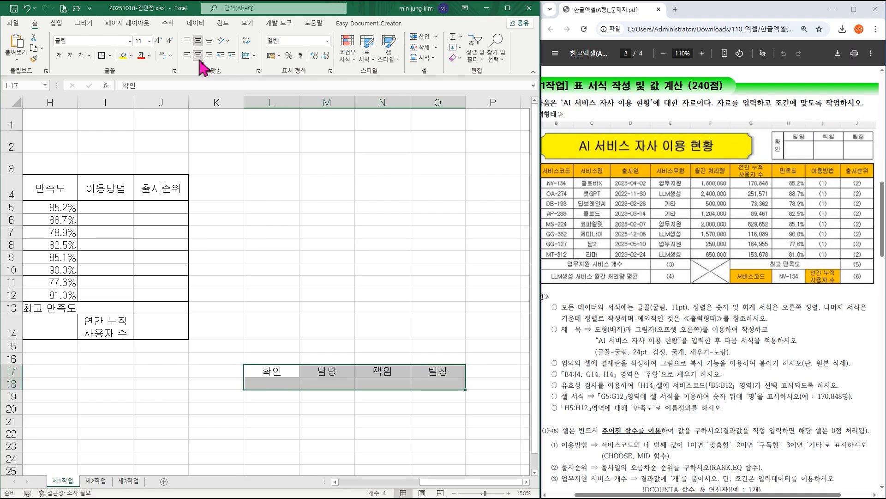
pyautogui.click(111, 55)
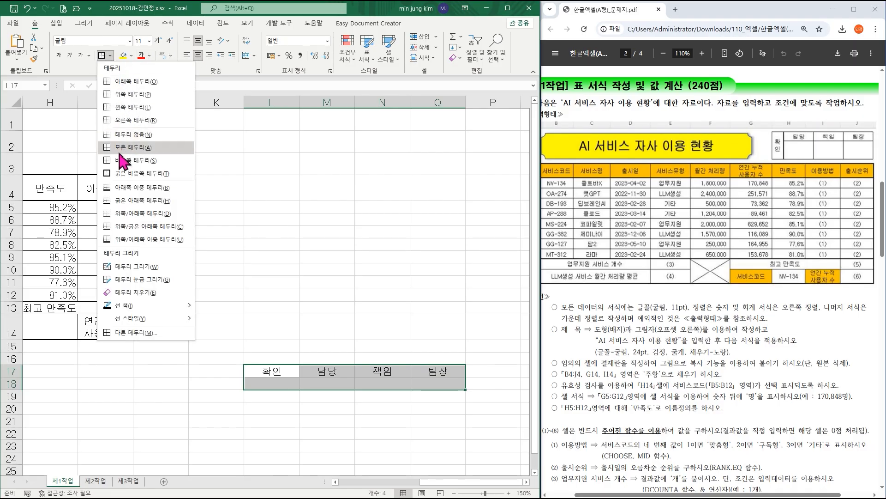
pyautogui.click(121, 150)
# Merge L17:L18 with vertical text (세로 쓰기) for 확인, and adjust the box with a narrower column L and a taller row 18.
pyautogui.moveTo(273, 374); pyautogui.dragTo(274, 383)
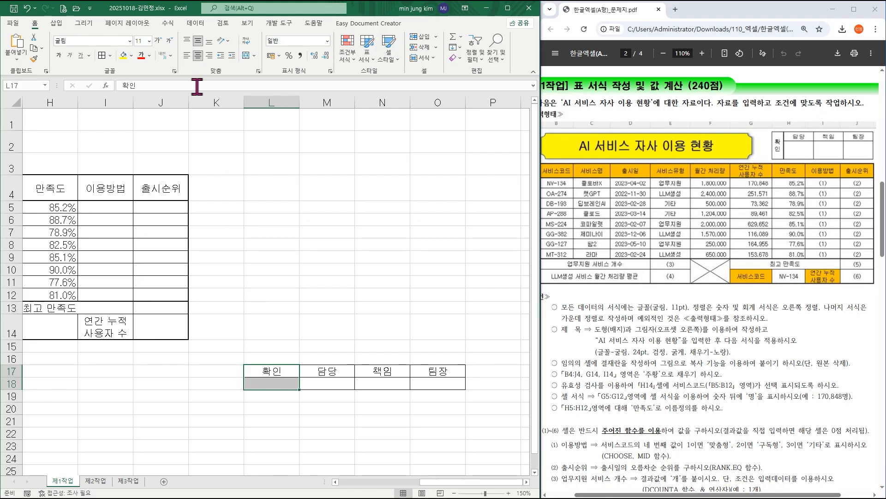
pyautogui.click(247, 56)
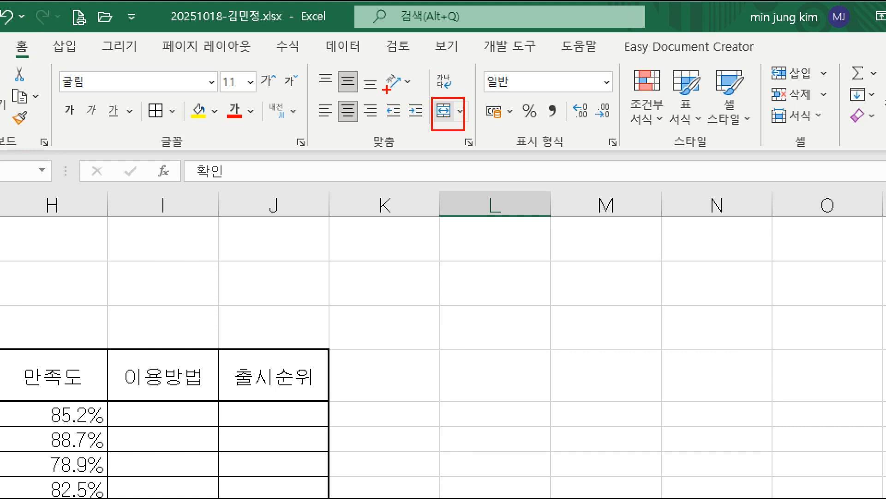
pyautogui.moveTo(378, 63); pyautogui.dragTo(421, 95)
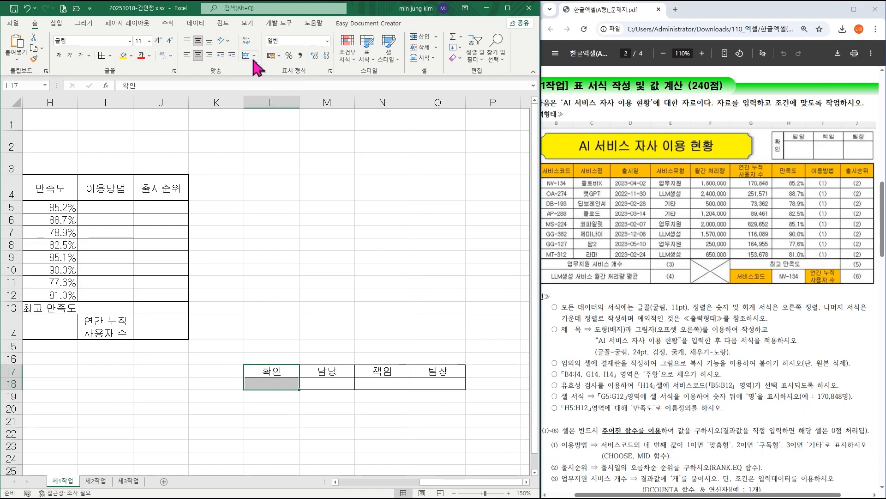
pyautogui.click(397, 82)
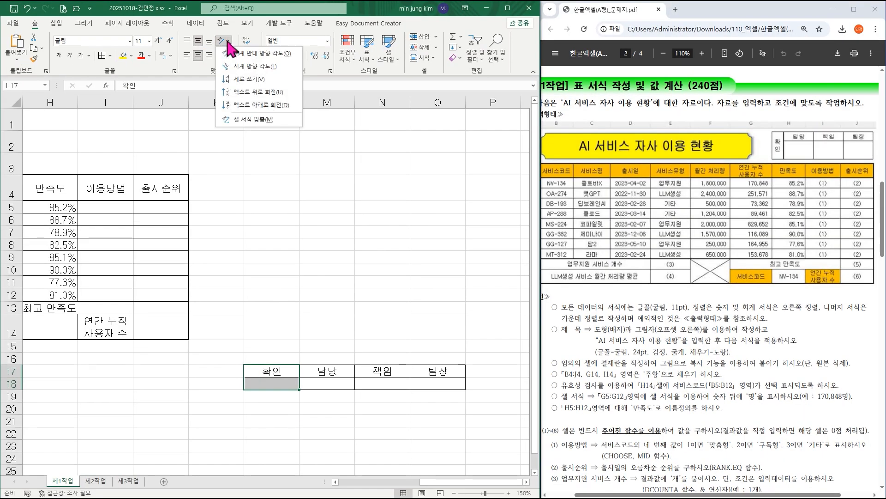
pyautogui.click(232, 79)
pyautogui.click(248, 55)
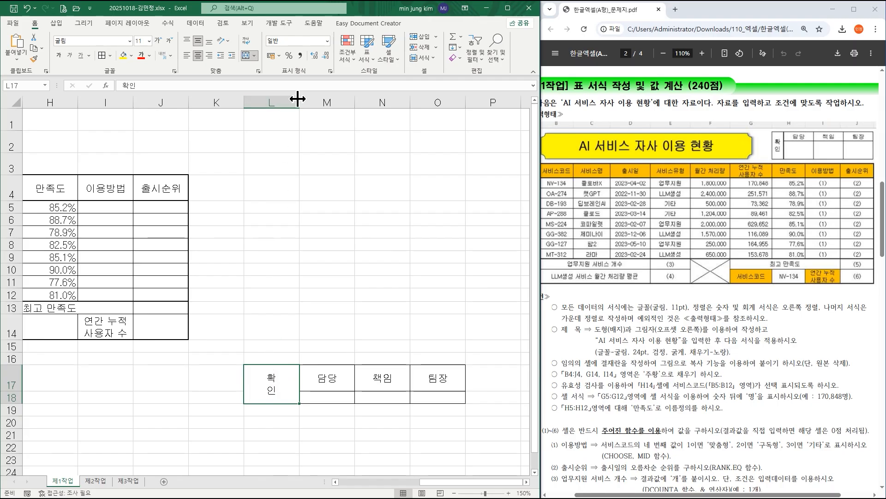
pyautogui.moveTo(299, 101); pyautogui.dragTo(272, 102)
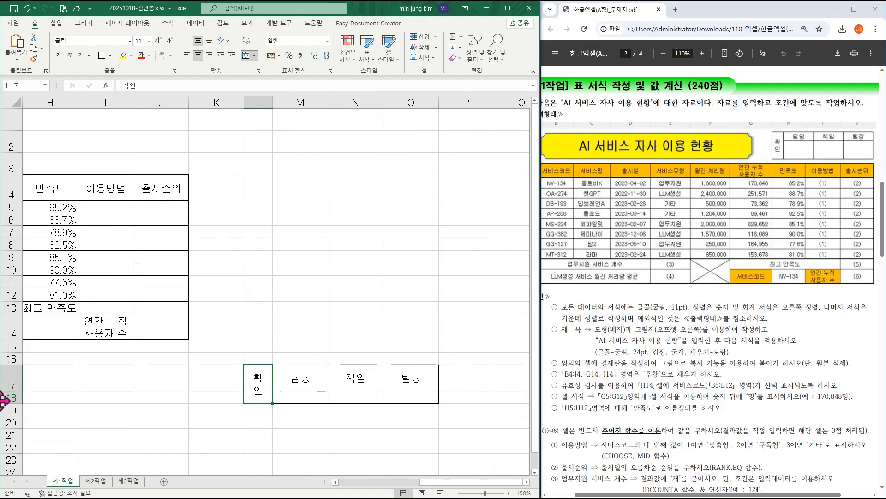
pyautogui.moveTo(9, 391); pyautogui.dragTo(14, 418)
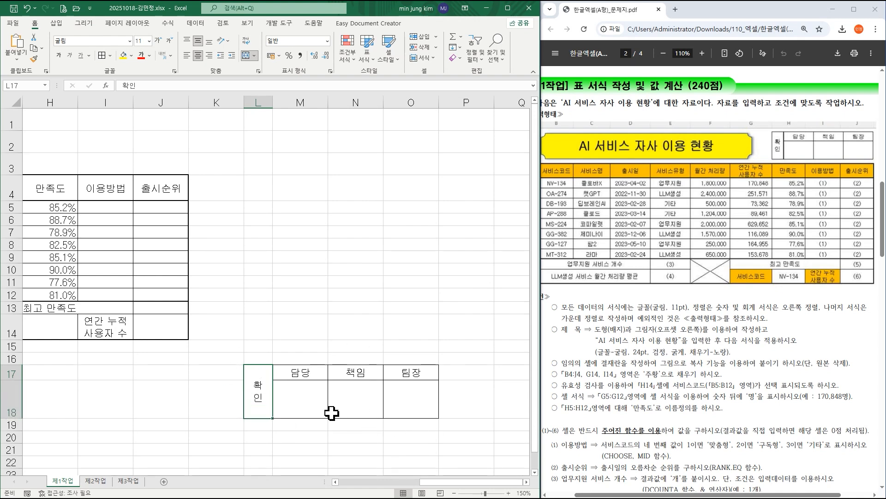
# Copy the approval box L17:O18 as a picture as shown on screen, and place the pasted picture in rows 1–3, right-aligned with column J.
pyautogui.moveTo(265, 382); pyautogui.dragTo(401, 392)
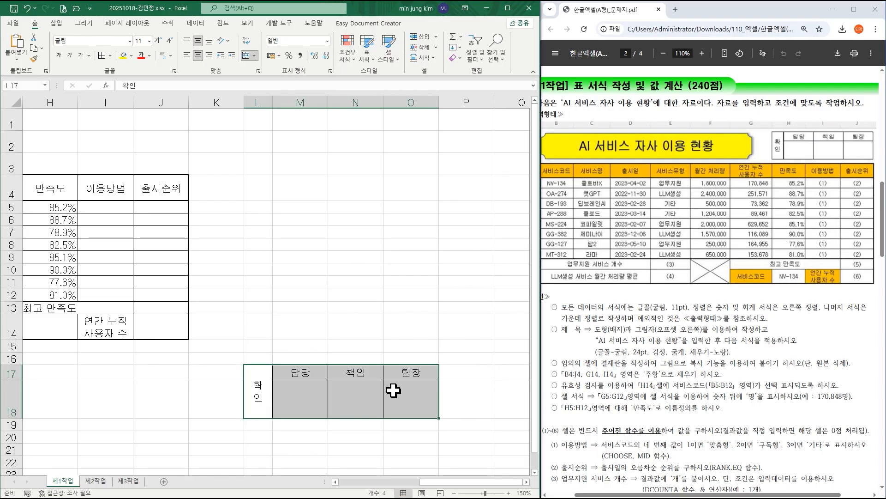
pyautogui.click(41, 48)
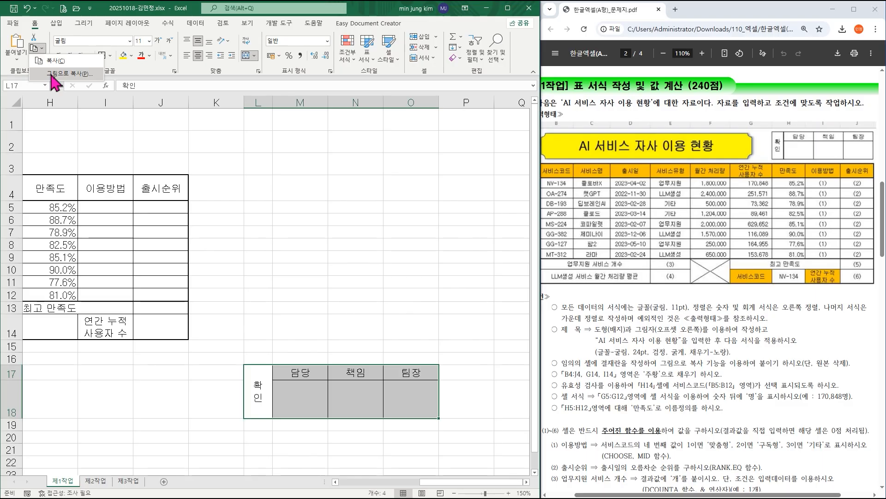
pyautogui.click(69, 74)
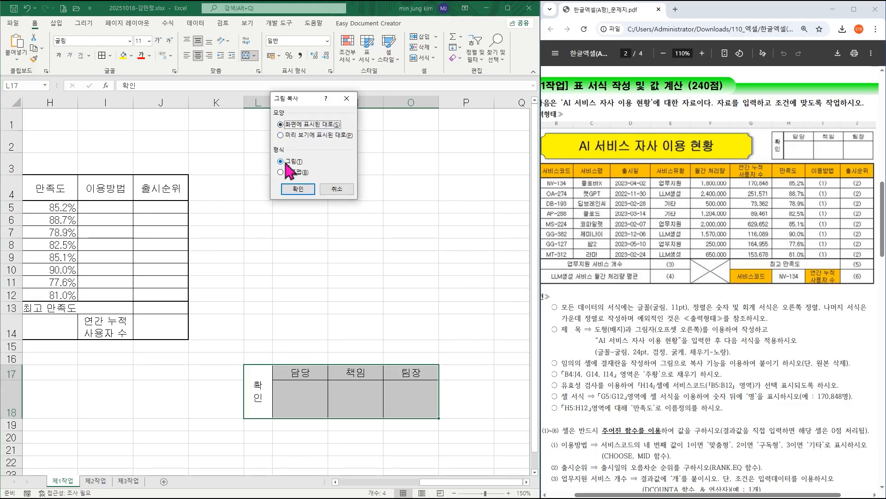
pyautogui.click(299, 188)
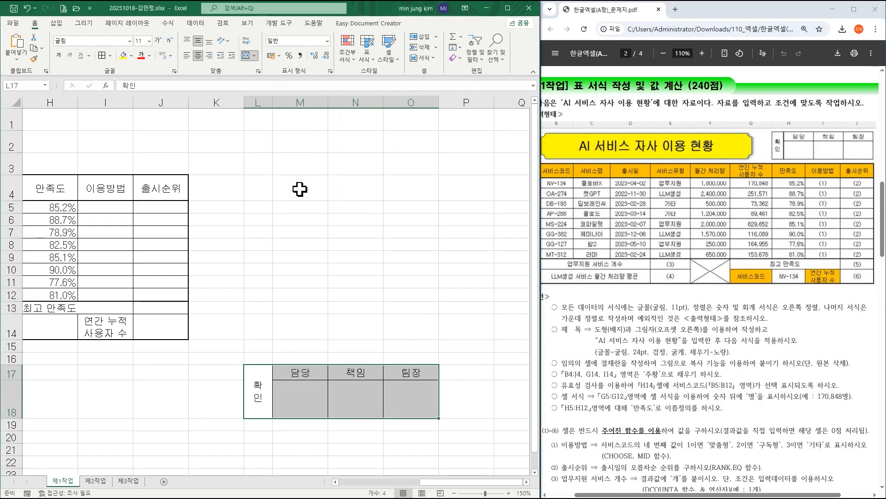
pyautogui.hotkey('ctrl', 'v')
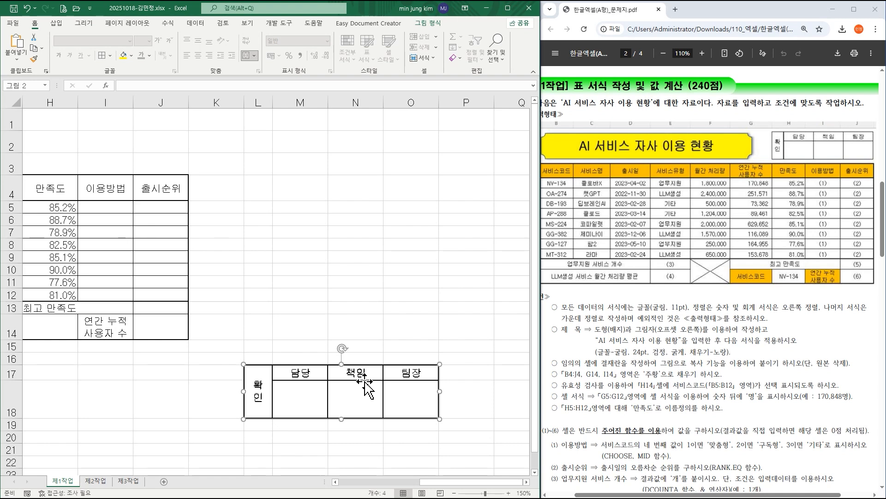
pyautogui.moveTo(351, 397); pyautogui.dragTo(97, 146)
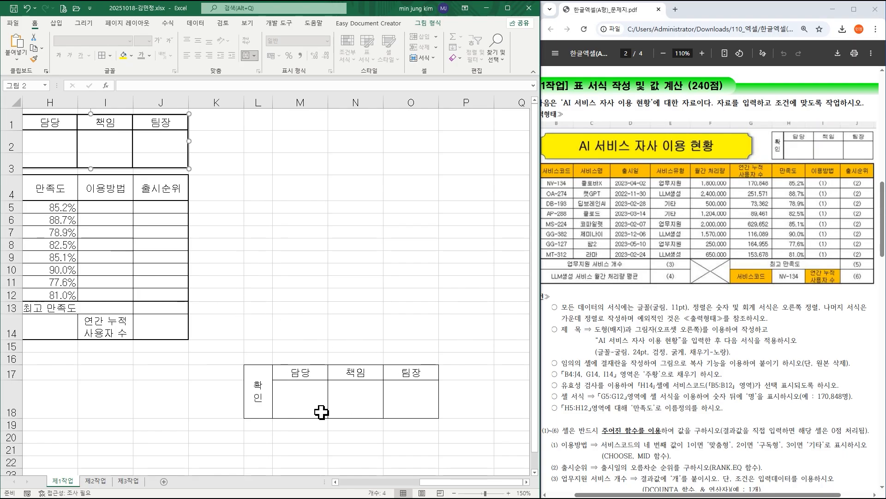
# Delete columns L:O and rows 17:18 to remove the original approval box.
pyautogui.moveTo(258, 102); pyautogui.dragTo(395, 96)
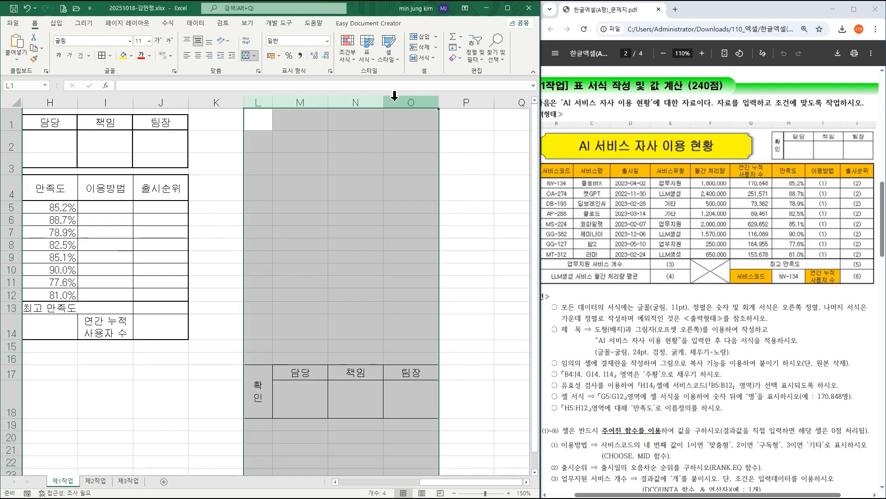
pyautogui.rightClick(395, 97)
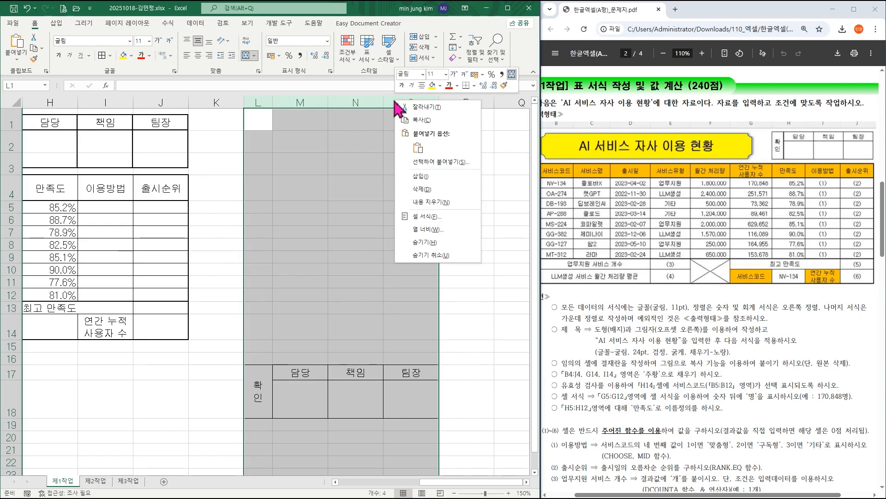
pyautogui.click(434, 190)
pyautogui.moveTo(10, 372); pyautogui.dragTo(5, 398)
pyautogui.rightClick(7, 400)
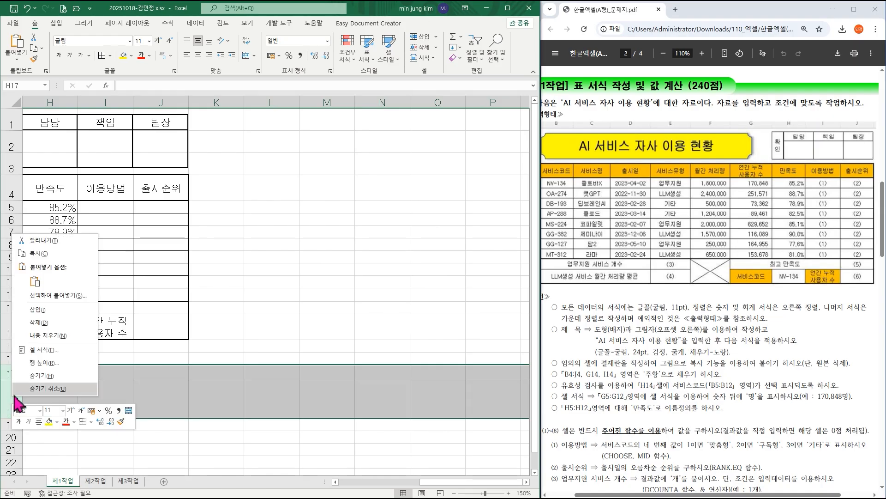
pyautogui.click(45, 322)
# Shrink the approval box picture so it spans columns H to J in rows 1–3, clear of the title shape.
pyautogui.moveTo(427, 487); pyautogui.dragTo(383, 485)
pyautogui.click(342, 152)
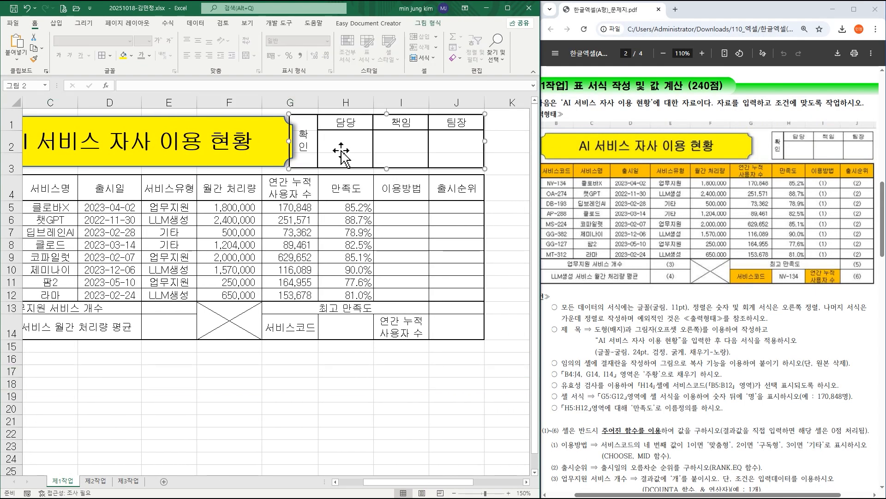
pyautogui.moveTo(293, 113); pyautogui.dragTo(326, 119)
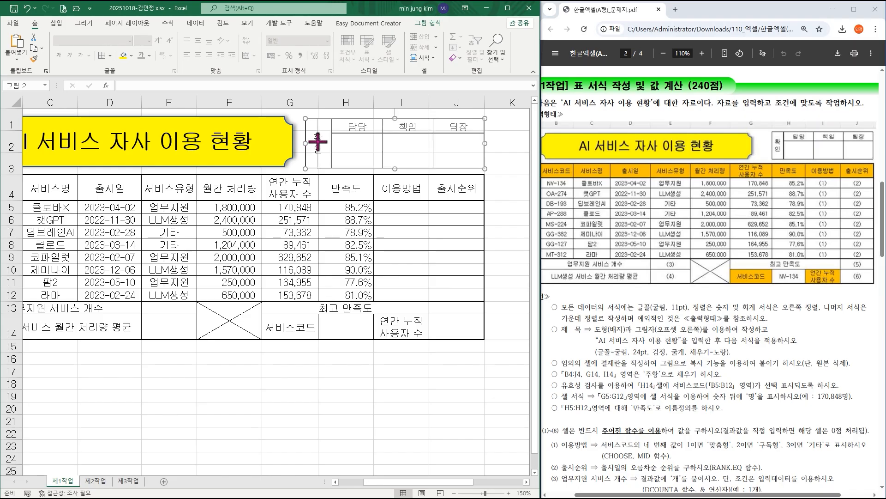
pyautogui.moveTo(306, 143); pyautogui.dragTo(318, 142)
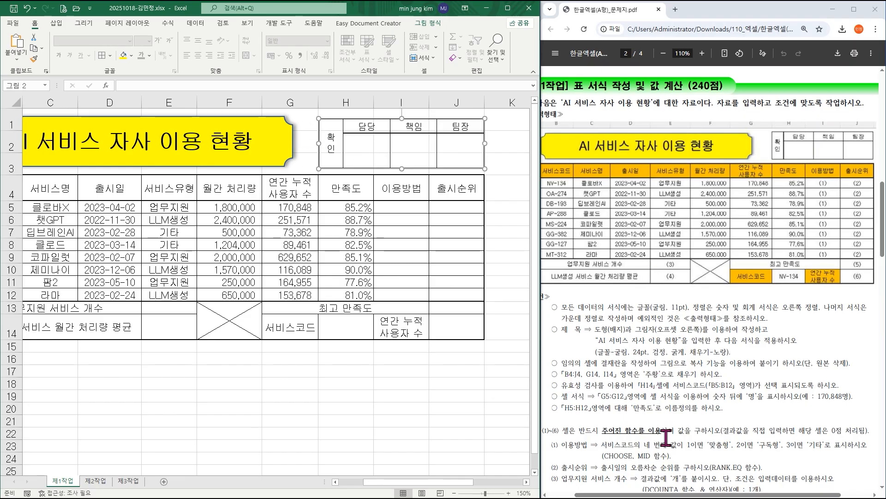
# Fill the header range B4:J4 and the cells G14 and I14 with the standard colour orange (주황).
pyautogui.moveTo(651, 494); pyautogui.dragTo(621, 495)
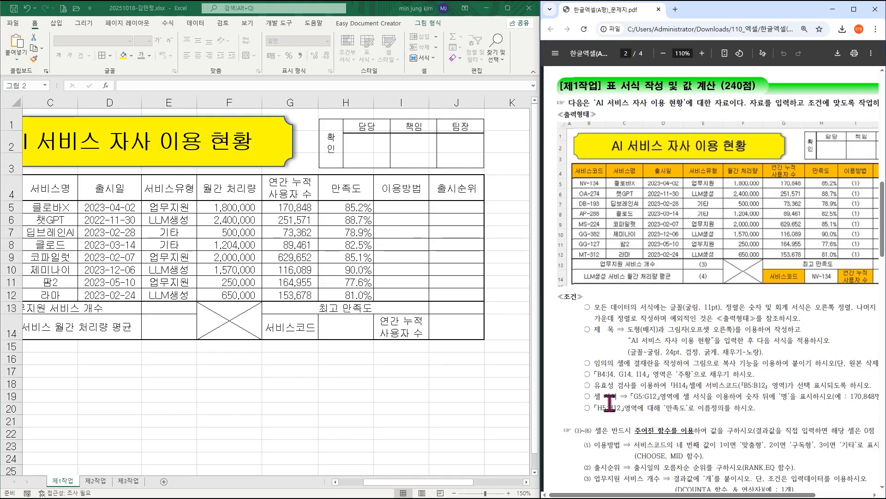
pyautogui.click(388, 489)
pyautogui.moveTo(386, 484); pyautogui.dragTo(360, 483)
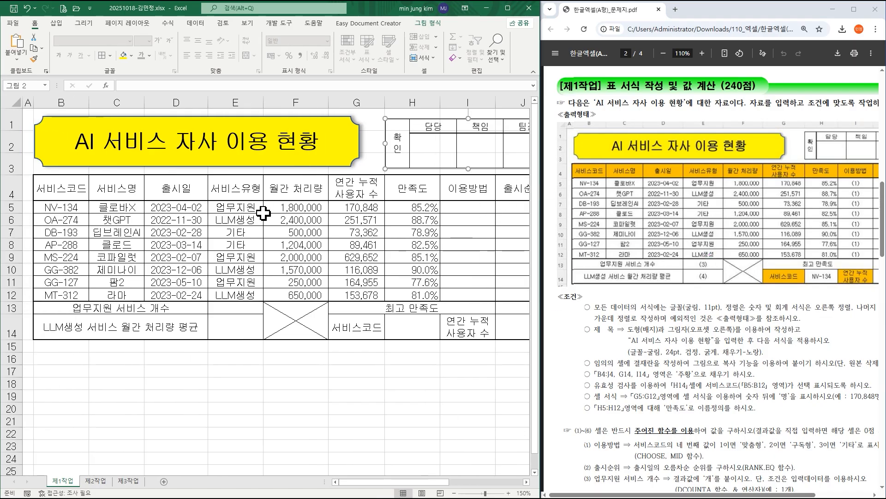
pyautogui.moveTo(64, 188); pyautogui.dragTo(501, 189)
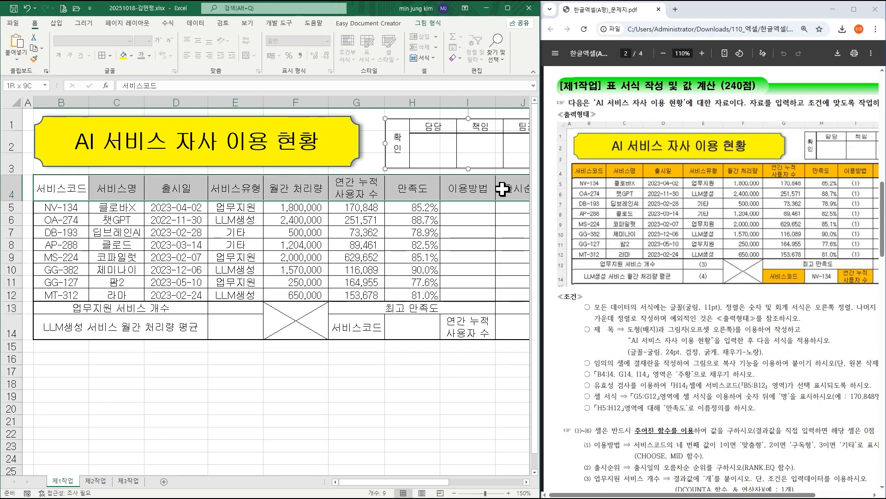
pyautogui.moveTo(502, 189); pyautogui.dragTo(502, 188)
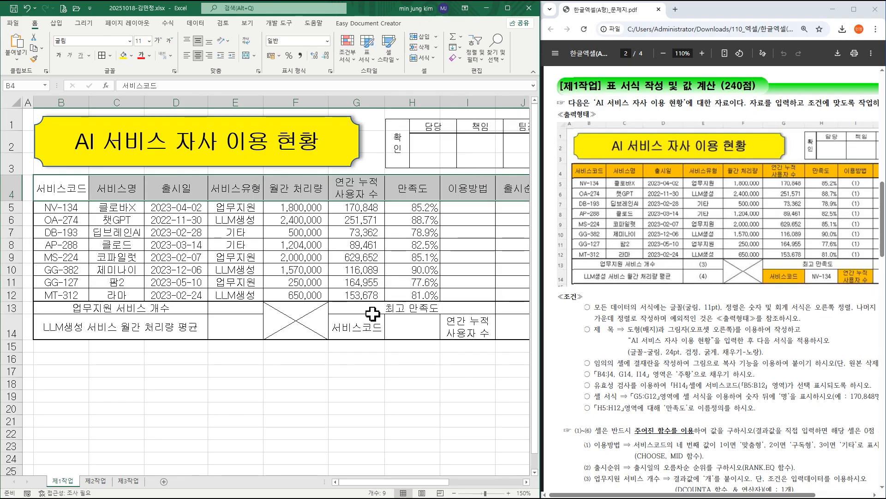
pyautogui.keyDown('ctrl'); pyautogui.click(368, 328); pyautogui.keyUp('ctrl')
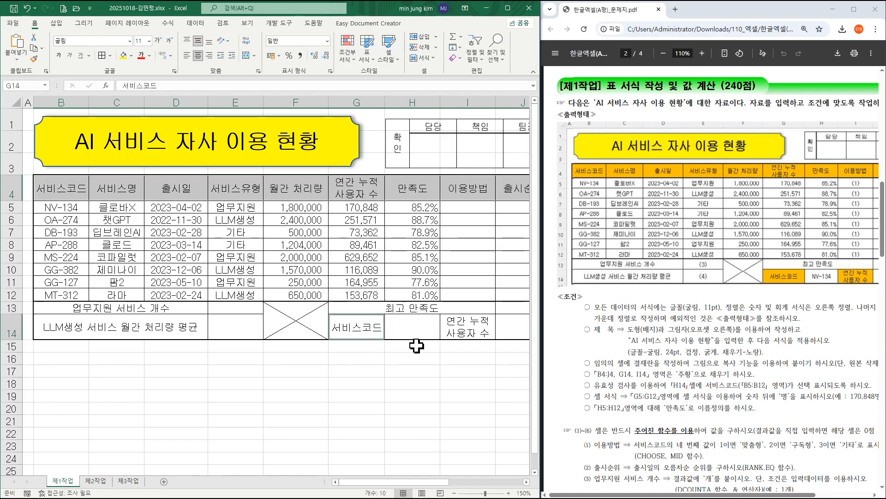
pyautogui.keyDown('ctrl'); pyautogui.click(464, 330); pyautogui.keyUp('ctrl')
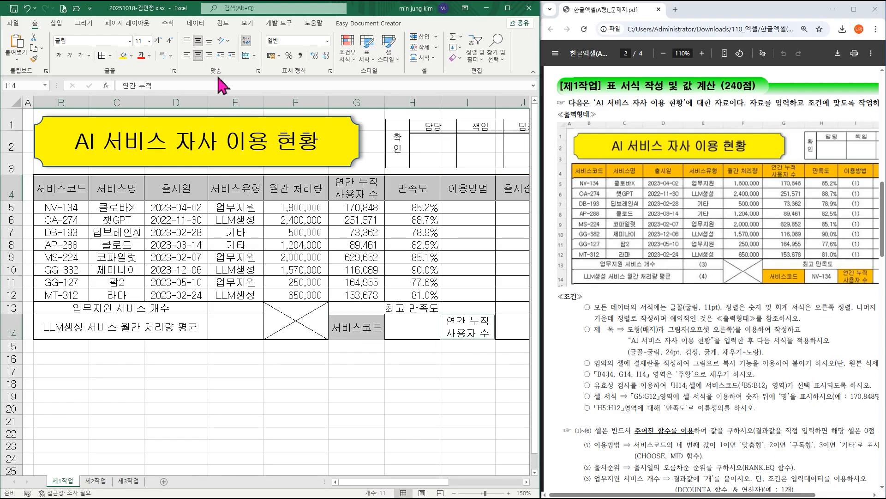
pyautogui.click(132, 56)
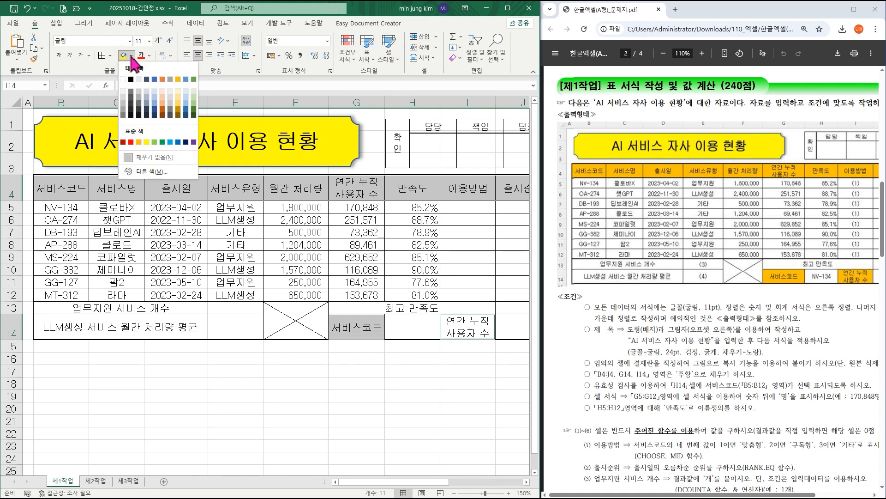
pyautogui.click(138, 143)
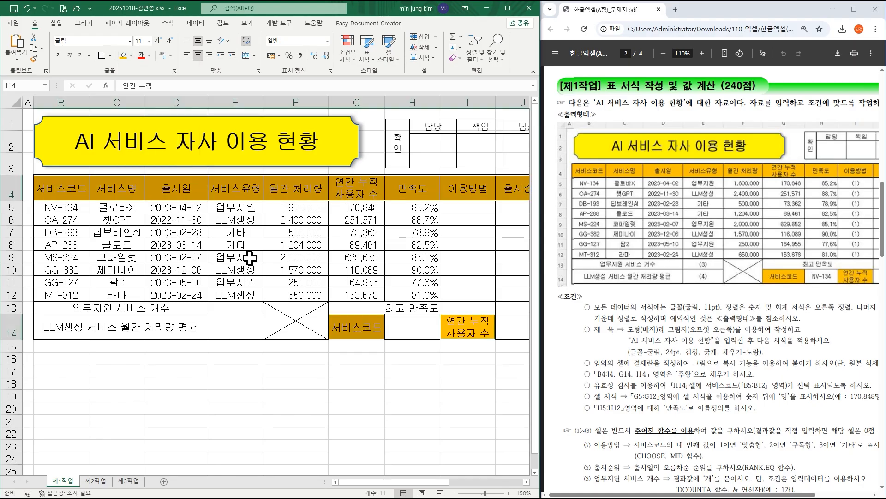
# Start a data validation (데이터 유효성 검사) rule on cell H14 with the allowed type set to list (목록).
pyautogui.click(404, 328)
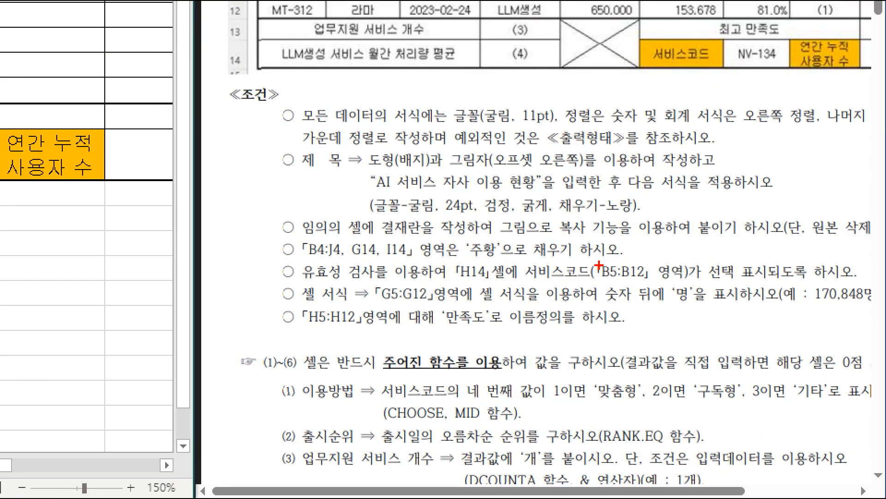
pyautogui.moveTo(434, 257)
pyautogui.mouseDown()
pyautogui.moveTo(687, 299)
pyautogui.moveTo(713, 286)
pyautogui.mouseUp()
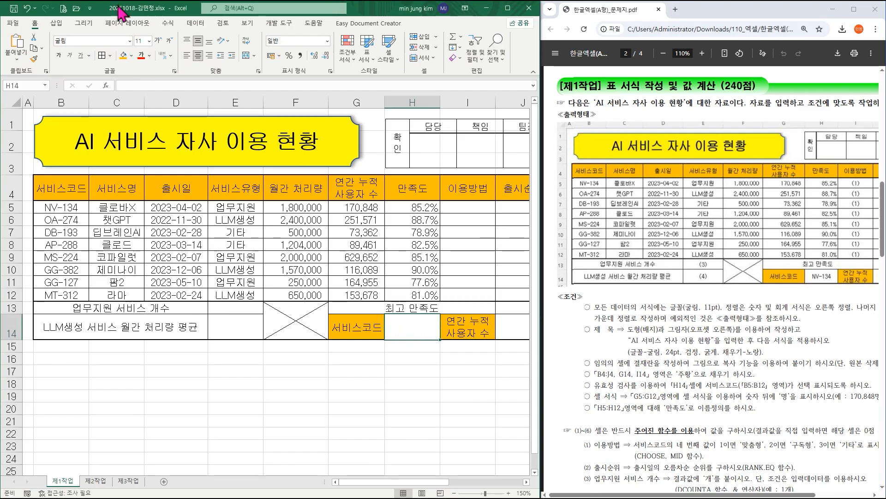
pyautogui.click(196, 23)
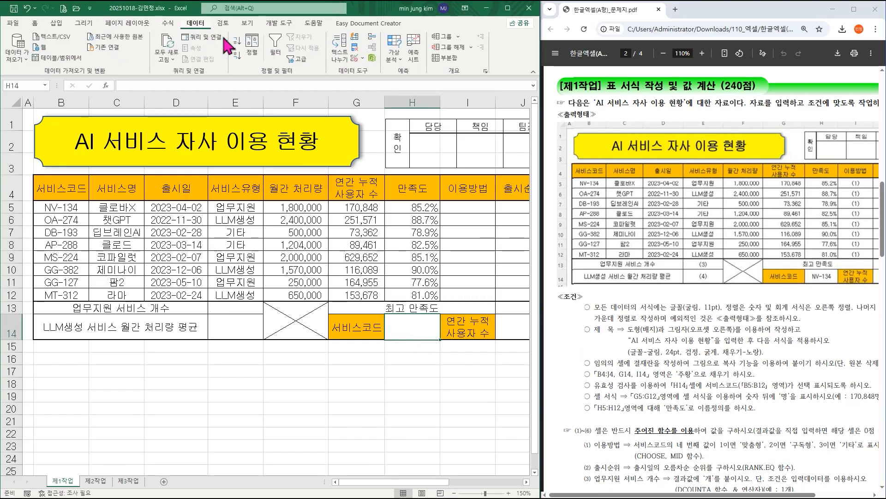
pyautogui.click(394, 58)
pyautogui.click(393, 58)
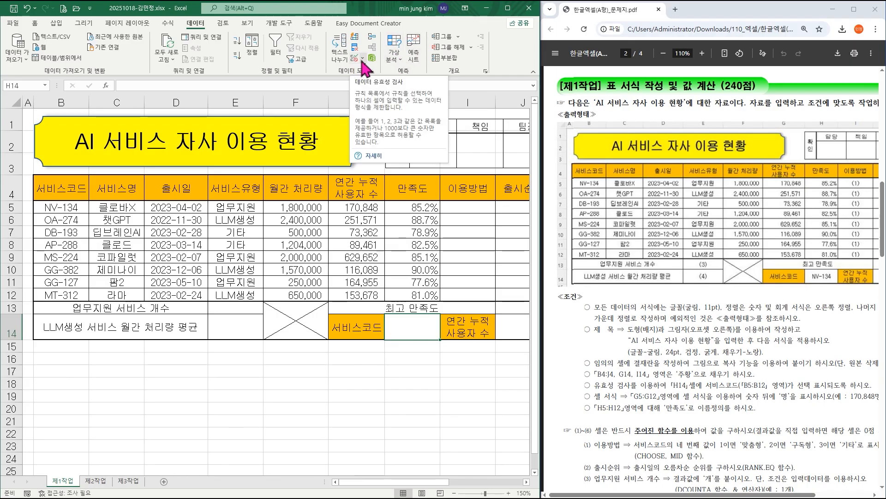
pyautogui.click(508, 7)
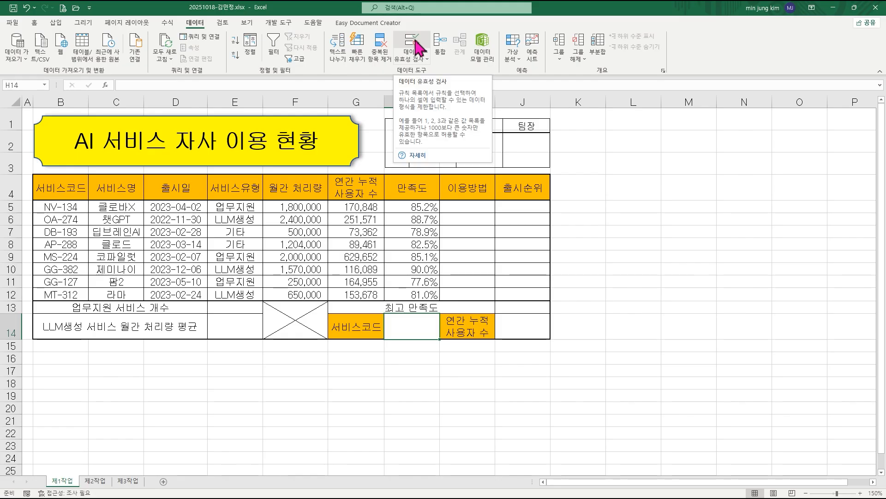
pyautogui.click(420, 63)
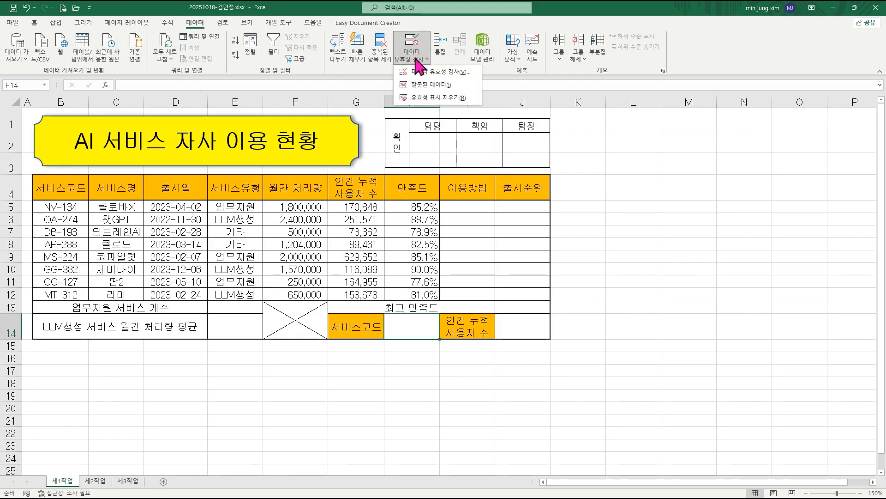
pyautogui.click(427, 74)
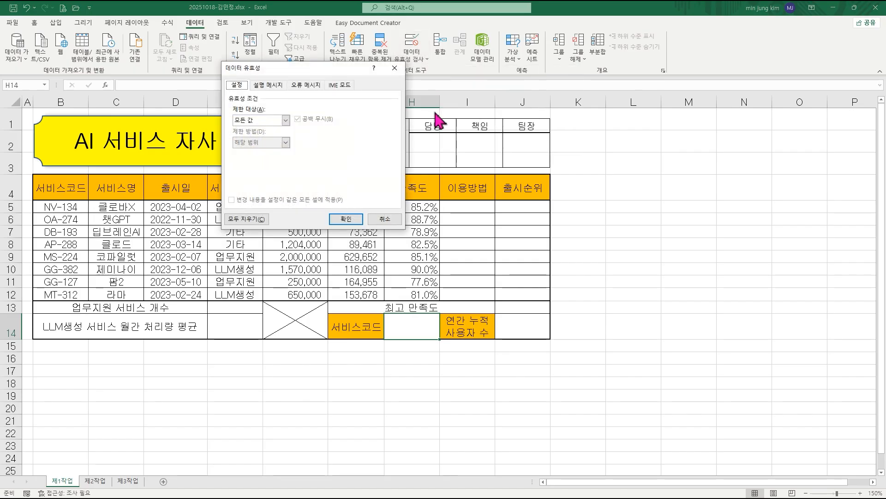
pyautogui.click(259, 120)
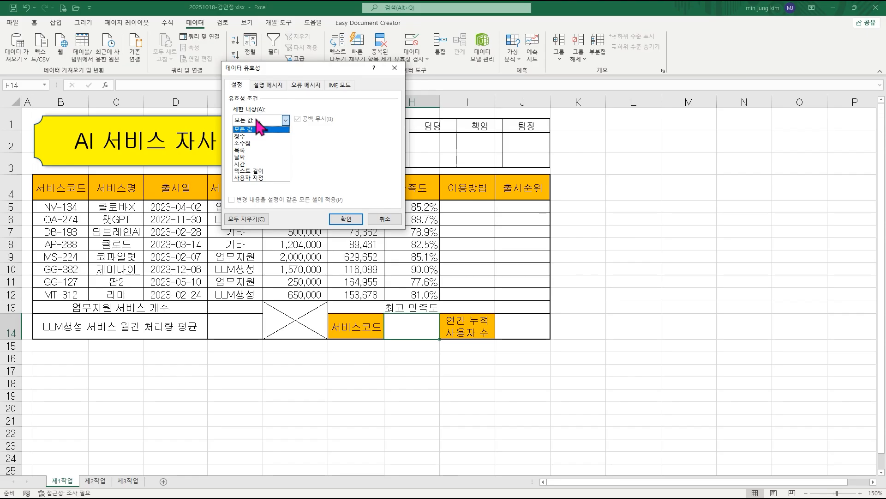
pyautogui.click(252, 150)
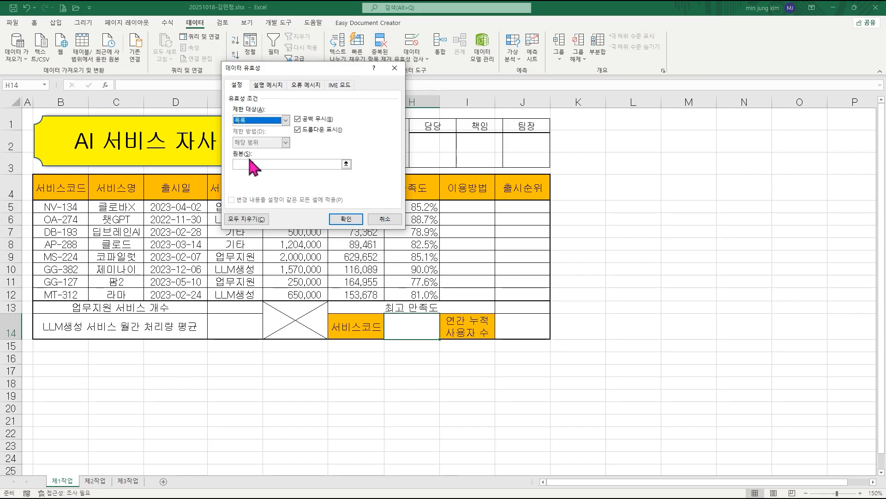
# Apply the validation list with source =$B$5:$B$12 and choose NV-134 in H14.
pyautogui.click(241, 164)
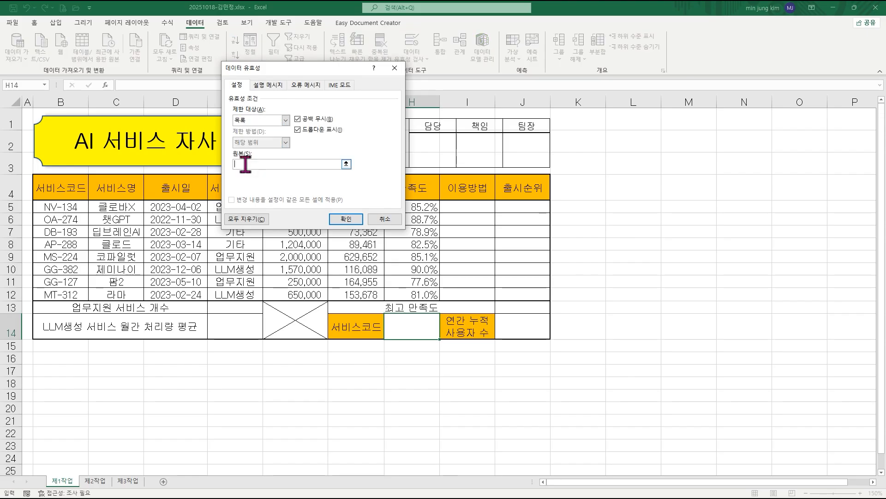
pyautogui.moveTo(74, 204); pyautogui.dragTo(64, 291)
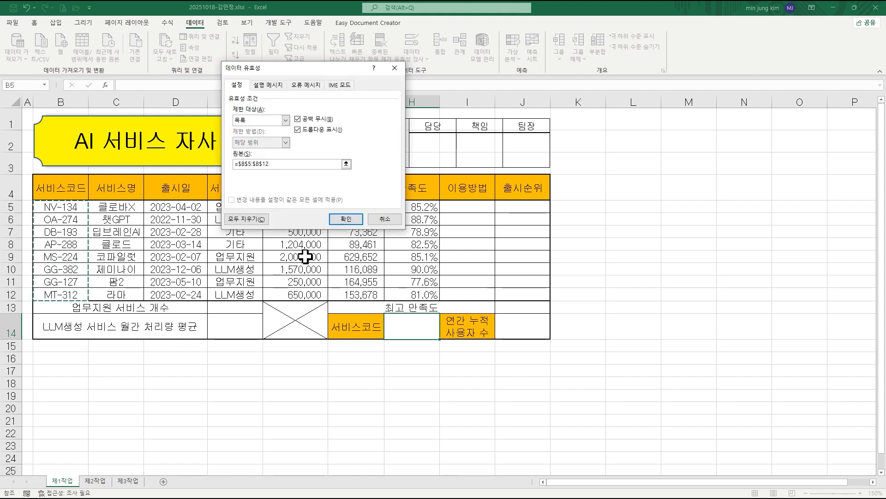
pyautogui.click(345, 219)
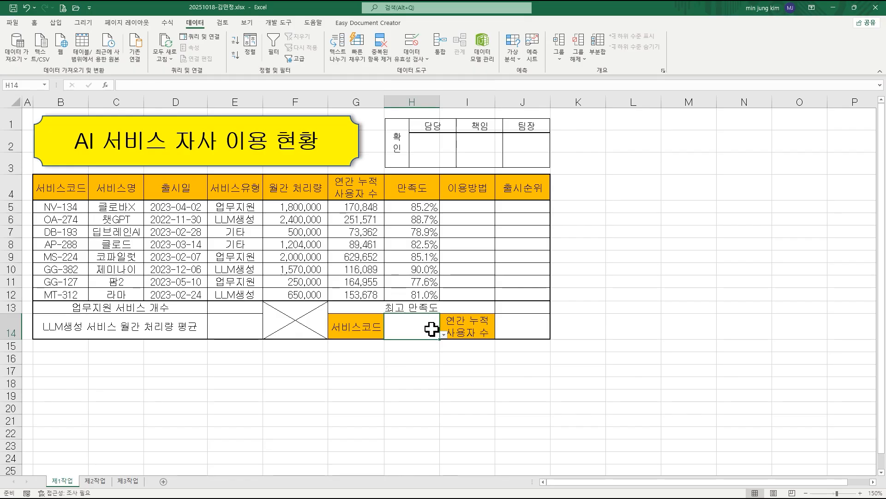
pyautogui.click(444, 335)
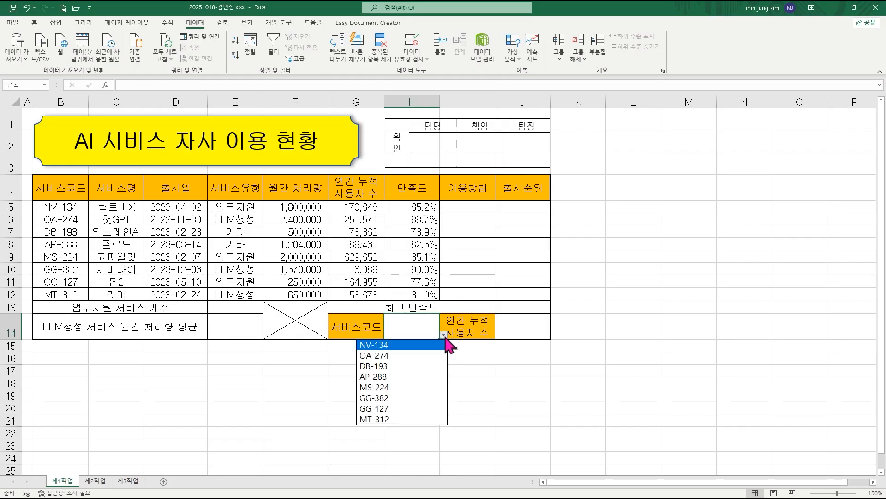
pyautogui.click(418, 345)
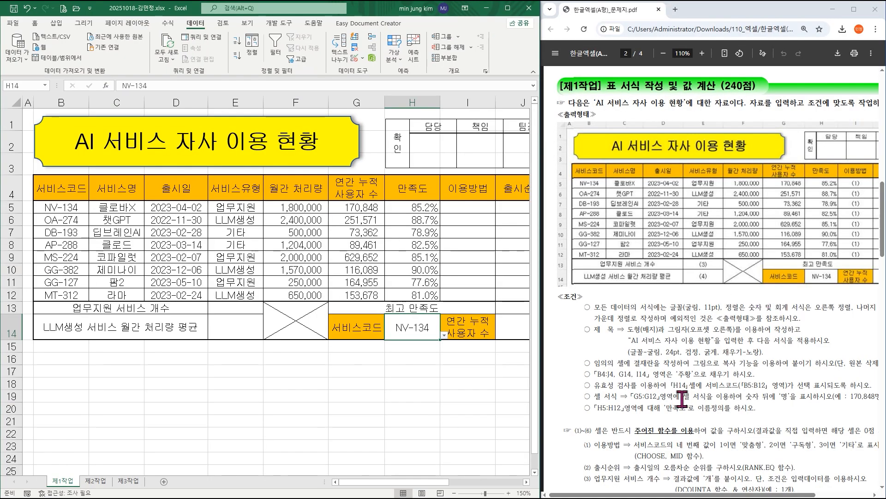
# Format G5:G12 with the custom number format #,##0"명".
pyautogui.moveTo(633, 397); pyautogui.dragTo(656, 396)
pyautogui.click(680, 398)
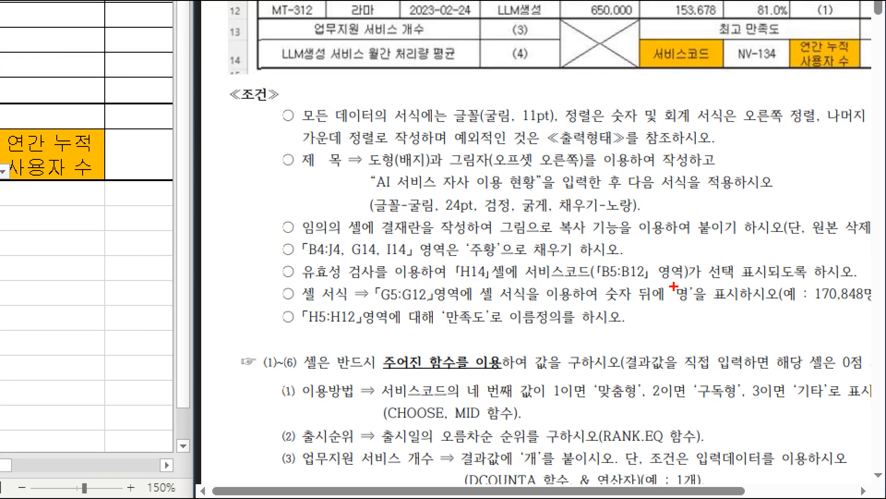
pyautogui.moveTo(667, 278); pyautogui.dragTo(701, 310)
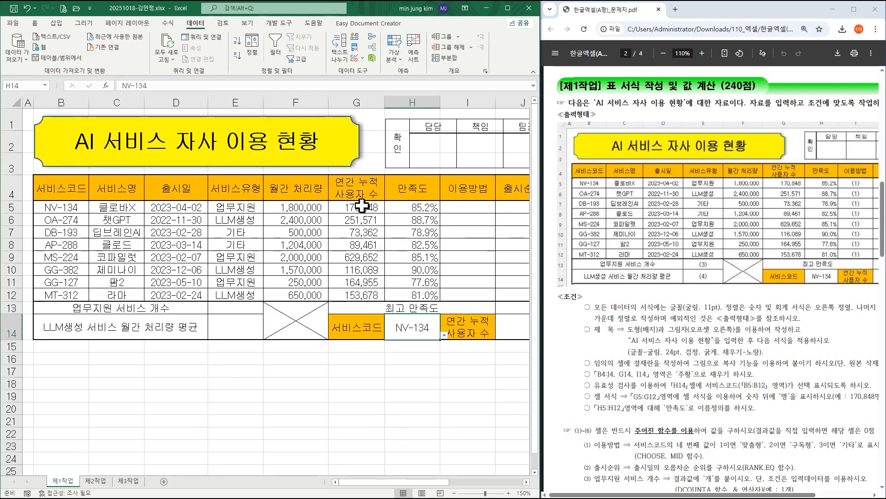
pyautogui.moveTo(362, 205); pyautogui.dragTo(362, 293)
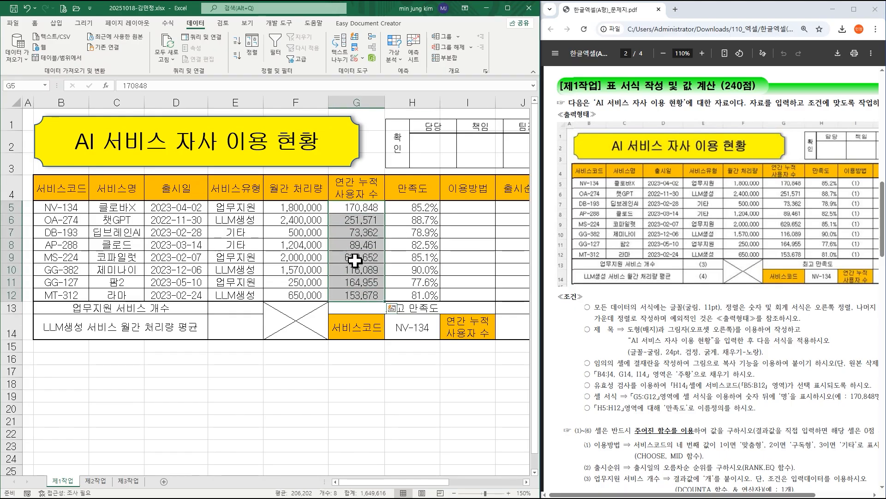
pyautogui.rightClick(358, 227)
pyautogui.click(412, 425)
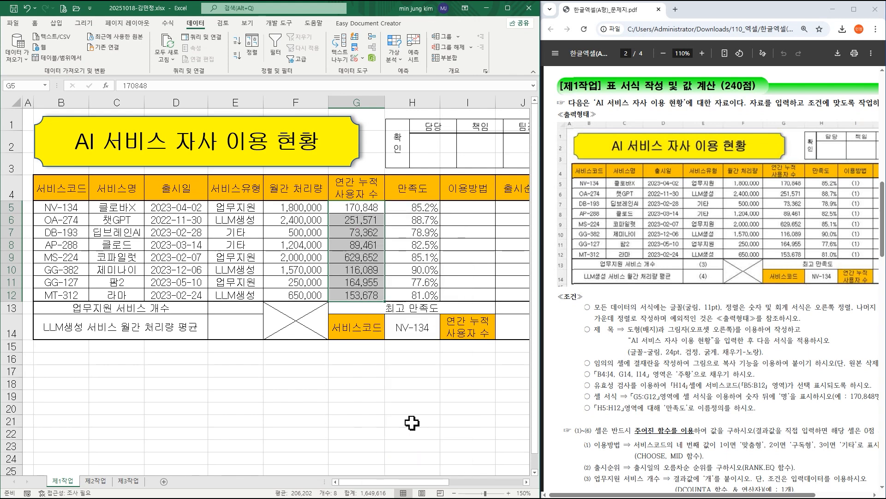
pyautogui.click(312, 267)
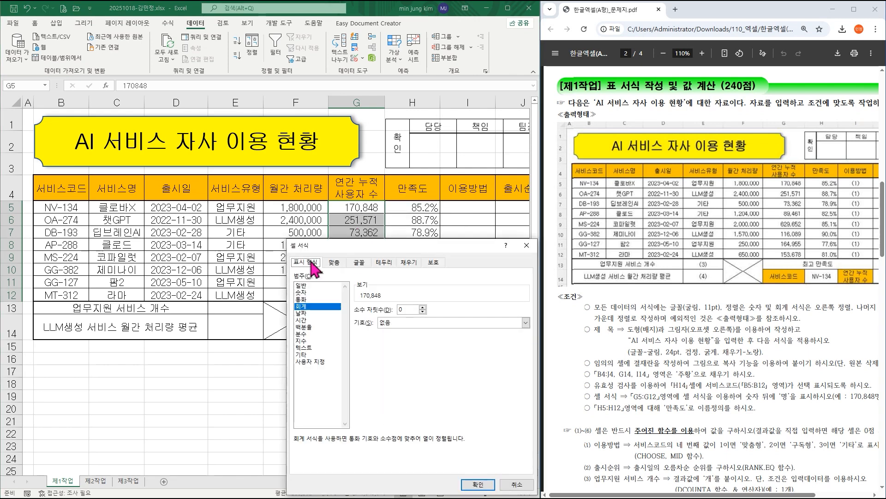
pyautogui.click(317, 362)
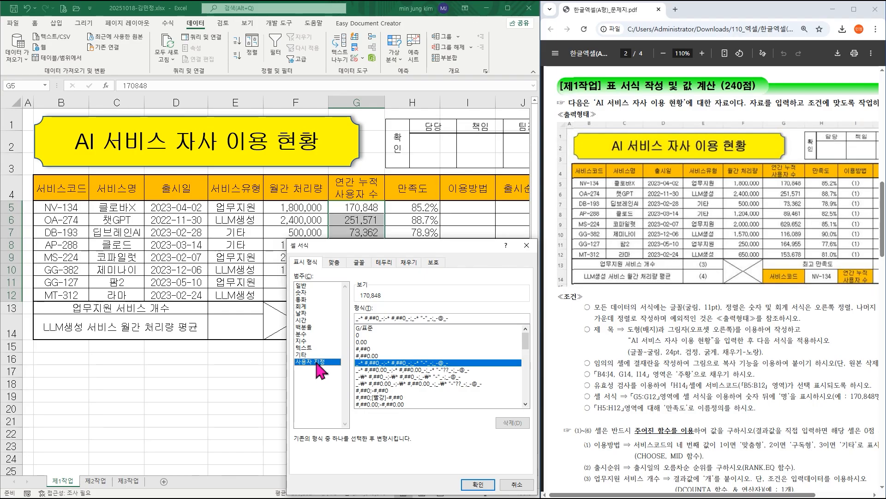
pyautogui.click(365, 349)
pyautogui.click(382, 318)
pyautogui.write('"')
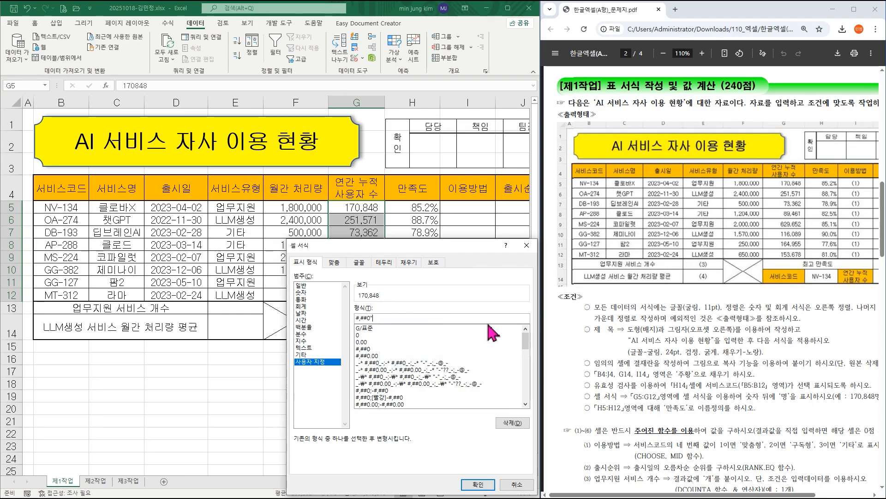
pyautogui.write('명')
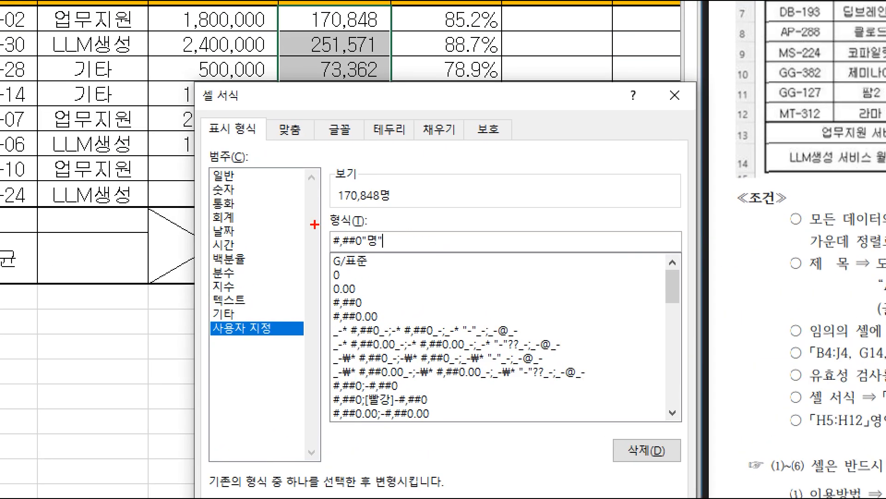
pyautogui.moveTo(315, 225); pyautogui.dragTo(398, 253)
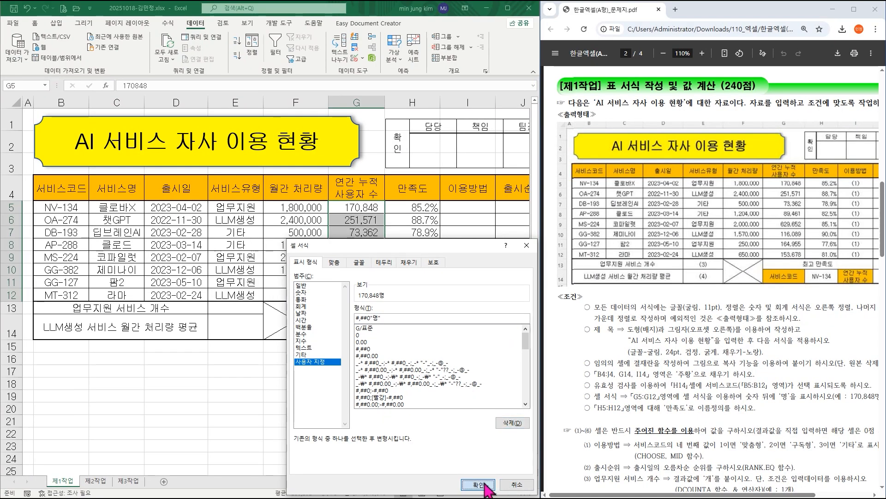
pyautogui.click(481, 488)
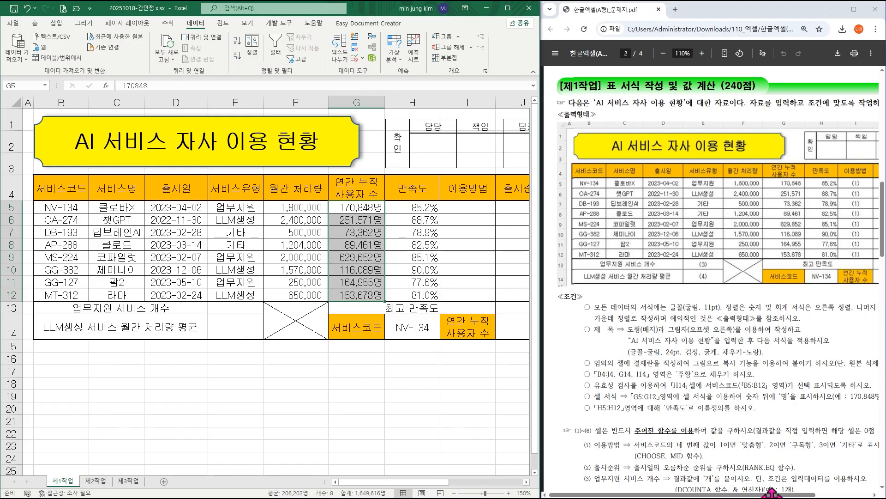
pyautogui.moveTo(776, 495); pyautogui.dragTo(790, 497)
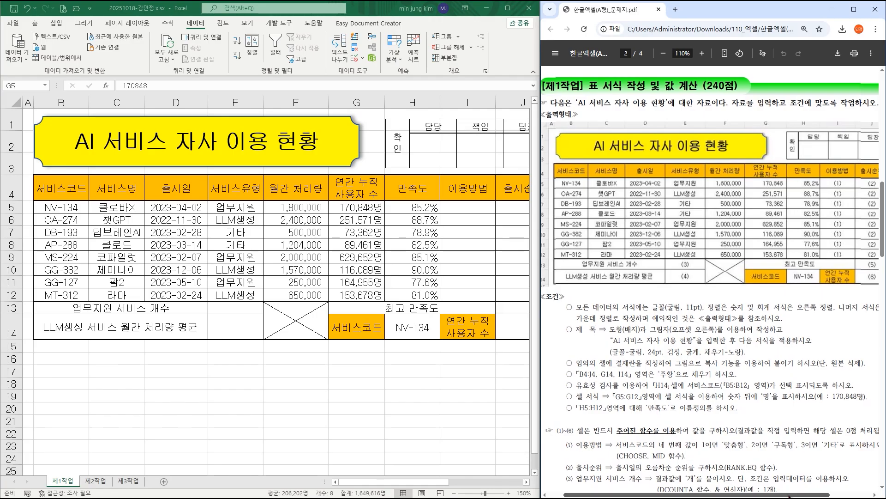
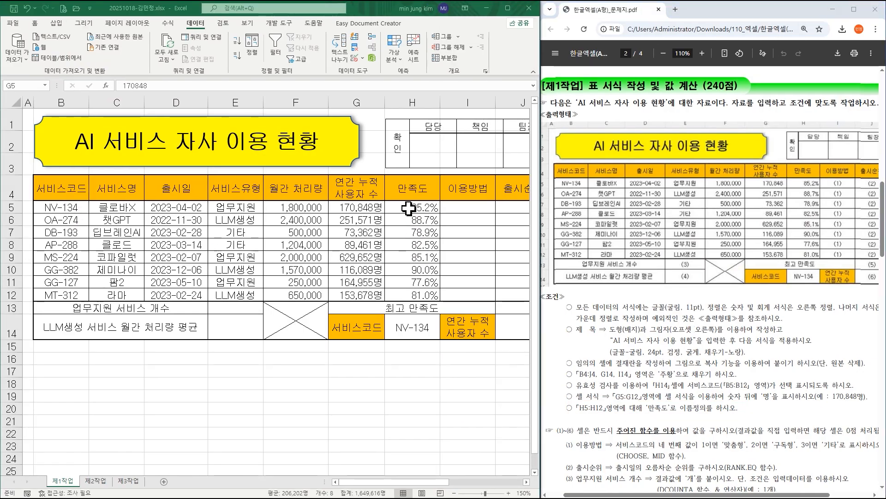
# Define the name 만족도 for the range H5:H12.
pyautogui.click(403, 201)
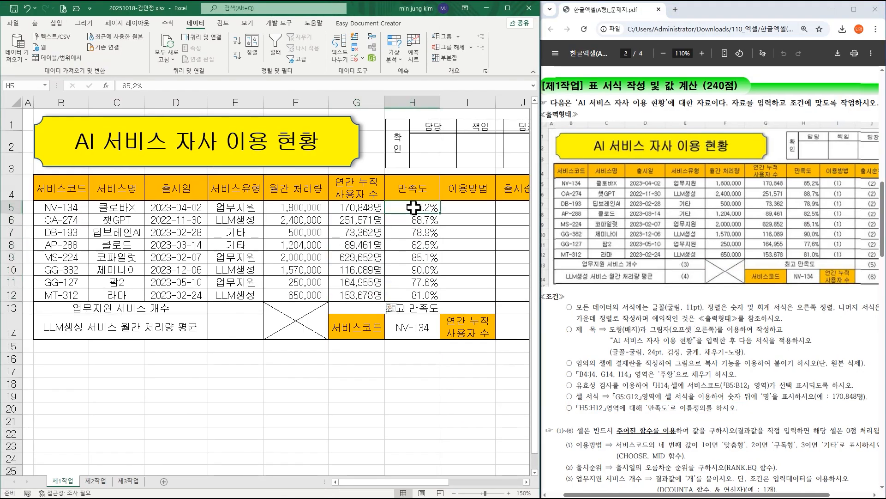
pyautogui.moveTo(413, 208); pyautogui.dragTo(411, 296)
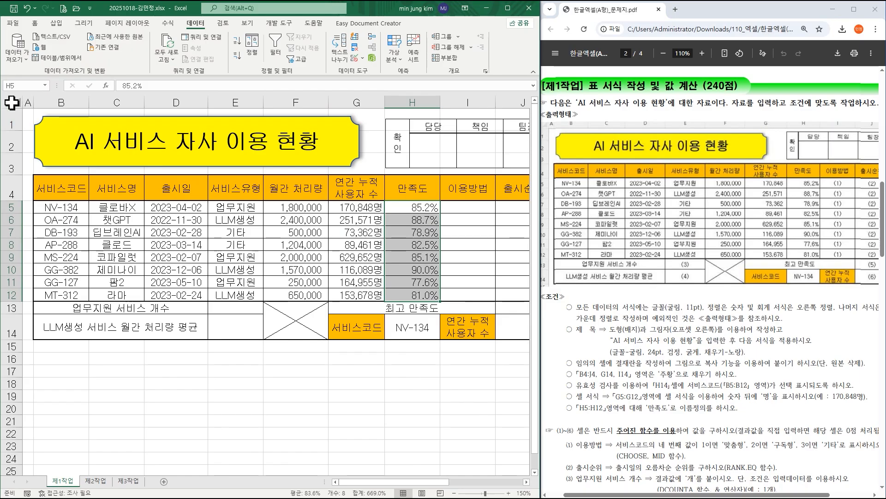
pyautogui.click(23, 85)
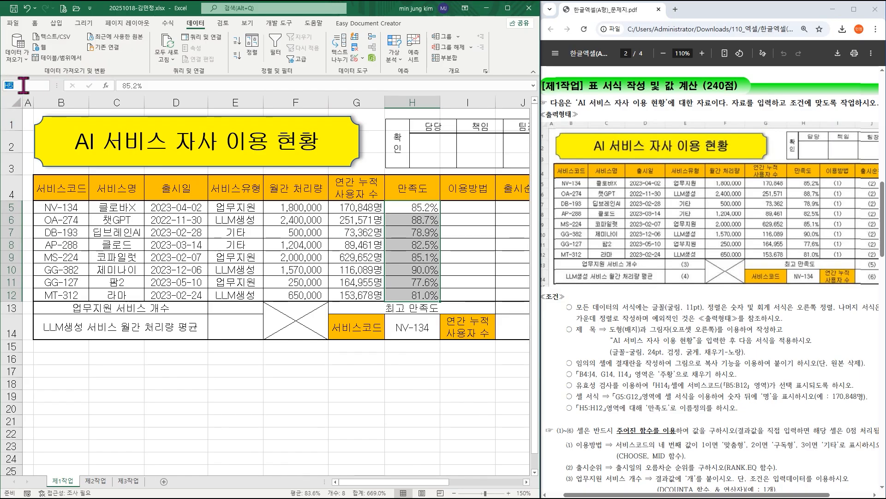
pyautogui.write('만족도')
pyautogui.press('Return')
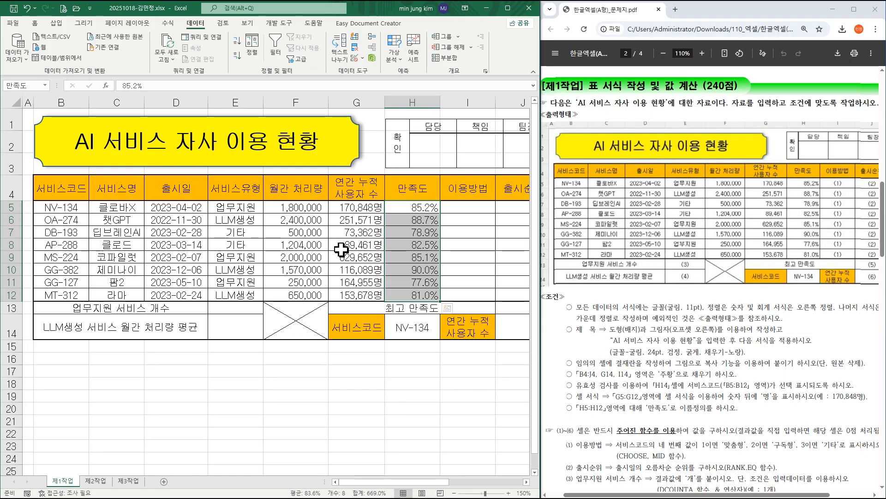
pyautogui.click(416, 361)
# Select I5 and examine condition (1) for 이용방법 in the exam PDF, including the code position, result texts and required functions.
pyautogui.scroll(-2, 768, 340)
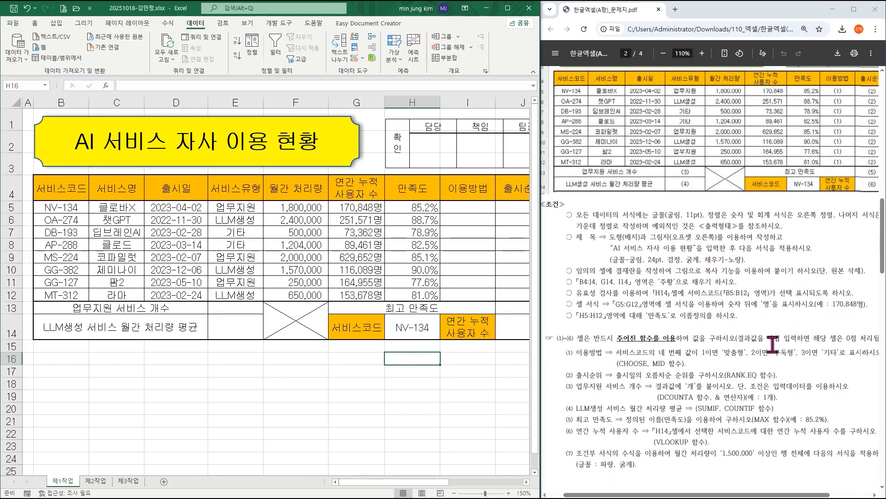
pyautogui.scroll(-1, 773, 343)
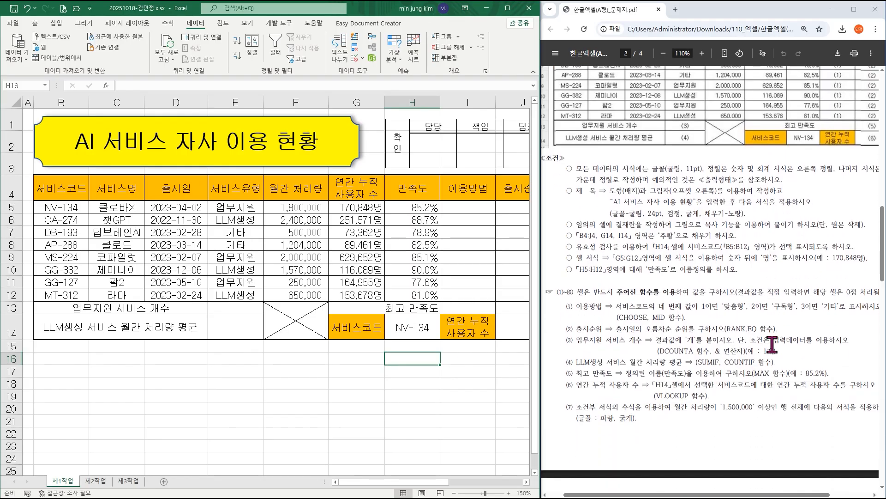
pyautogui.click(488, 209)
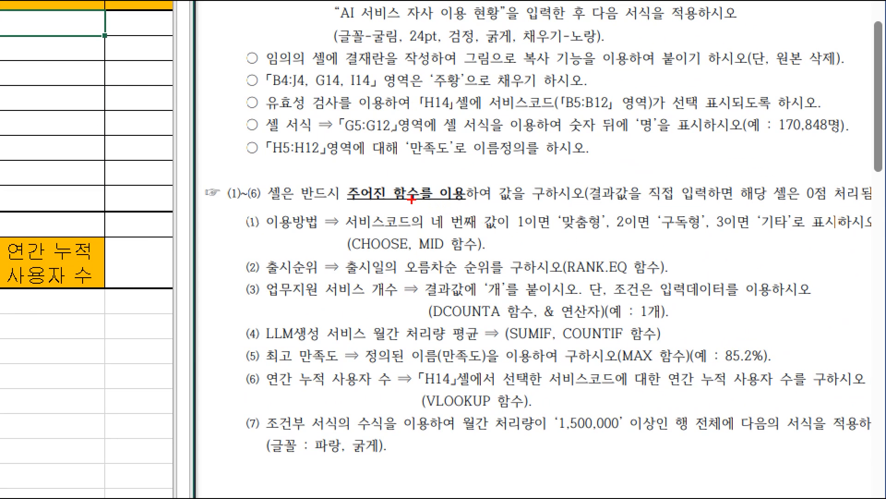
pyautogui.moveTo(411, 200)
pyautogui.mouseDown()
pyautogui.moveTo(527, 229)
pyautogui.moveTo(604, 233)
pyautogui.moveTo(628, 213)
pyautogui.moveTo(713, 241)
pyautogui.moveTo(836, 240)
pyautogui.mouseUp()
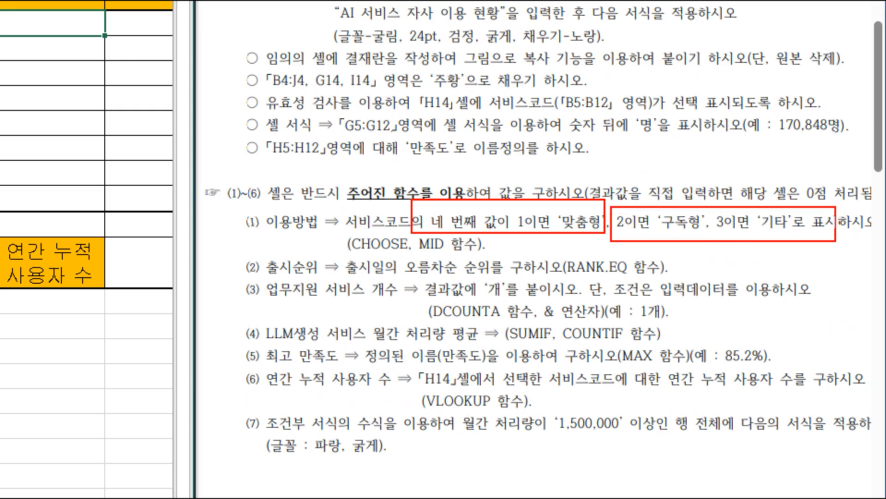
pyautogui.moveTo(532, 214); pyautogui.dragTo(502, 217)
pyautogui.moveTo(647, 224); pyautogui.dragTo(601, 231)
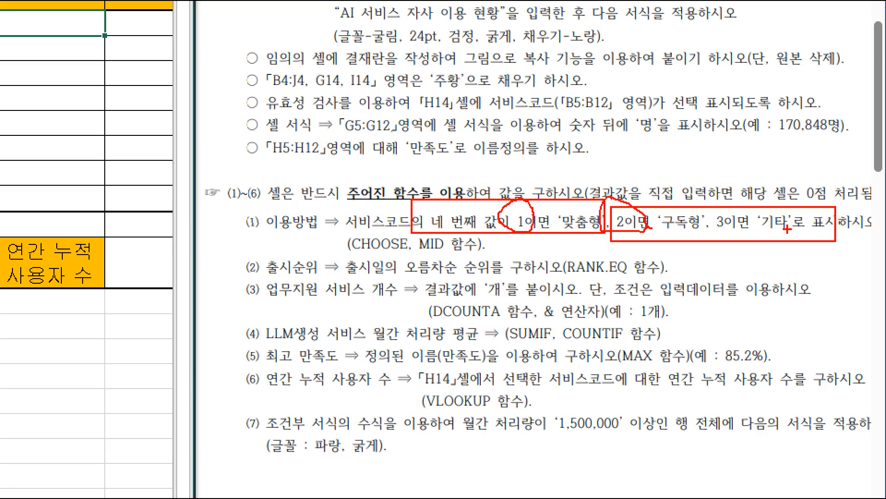
pyautogui.moveTo(349, 255); pyautogui.dragTo(491, 255)
pyautogui.moveTo(470, 224)
pyautogui.mouseDown()
pyautogui.moveTo(436, 209)
pyautogui.moveTo(508, 226)
pyautogui.mouseUp()
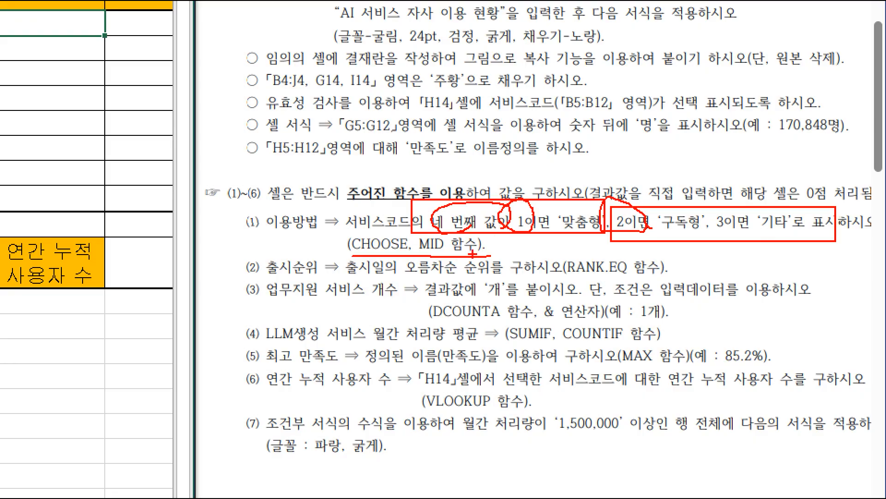
pyautogui.press('Escape')
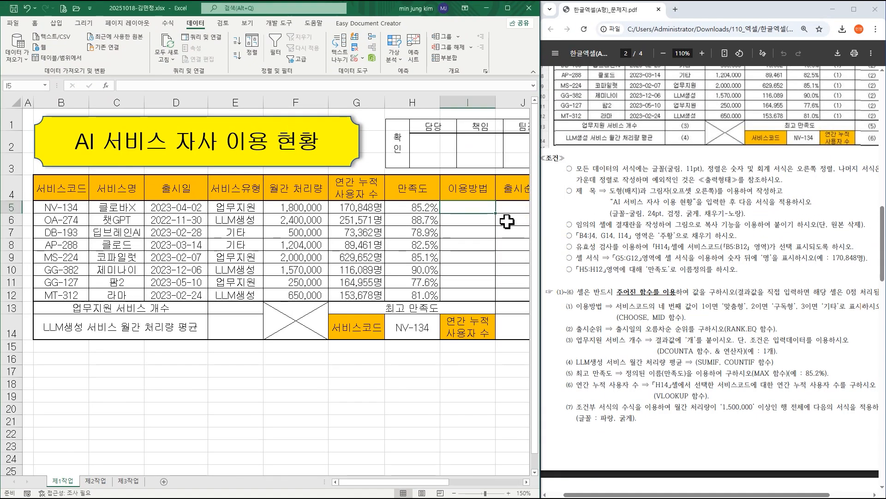
# Start a CHOOSE formula in I5 with its function arguments dialog and nest the MID function as Index_num.
pyautogui.write('=')
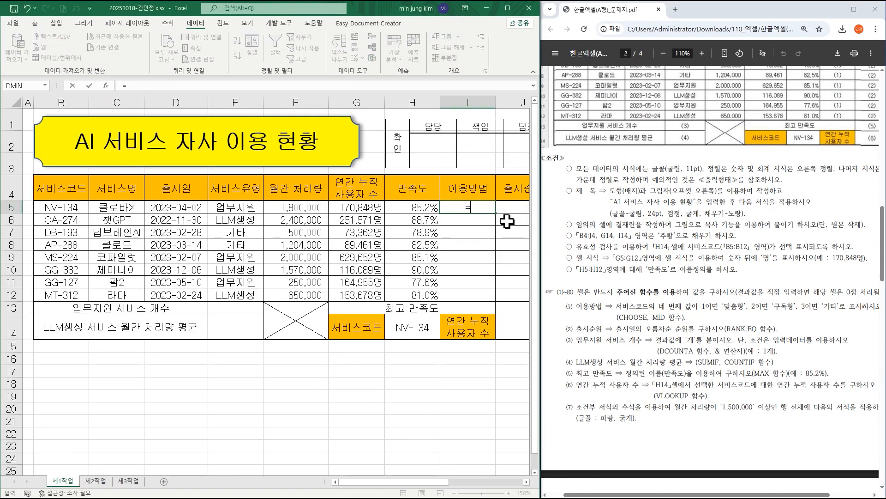
pyautogui.write('choose')
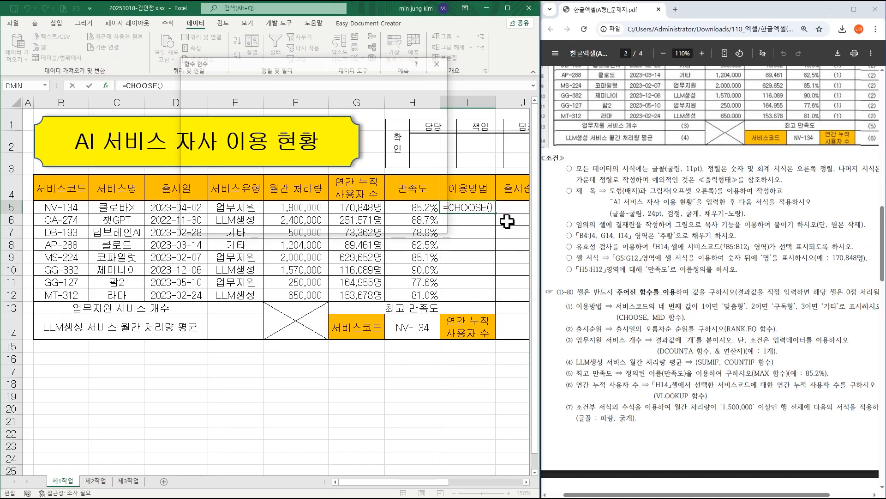
pyautogui.hotkey('ctrl', 'a')
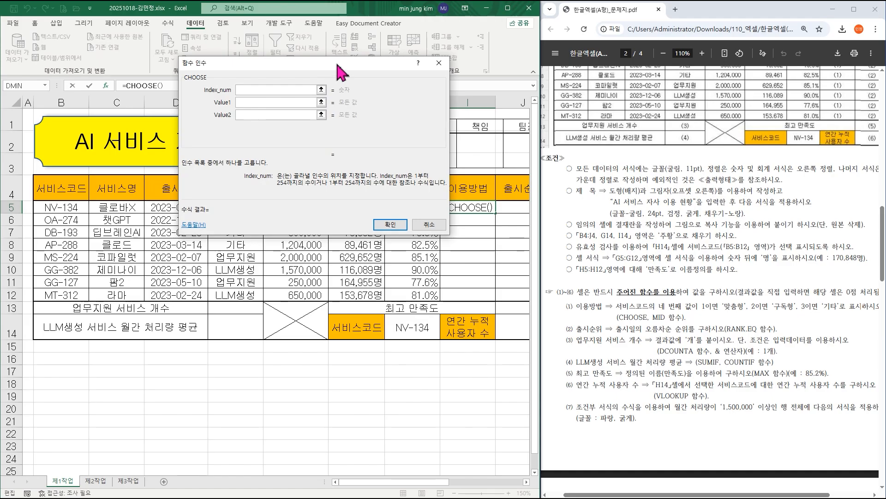
pyautogui.moveTo(338, 65); pyautogui.dragTo(340, 193)
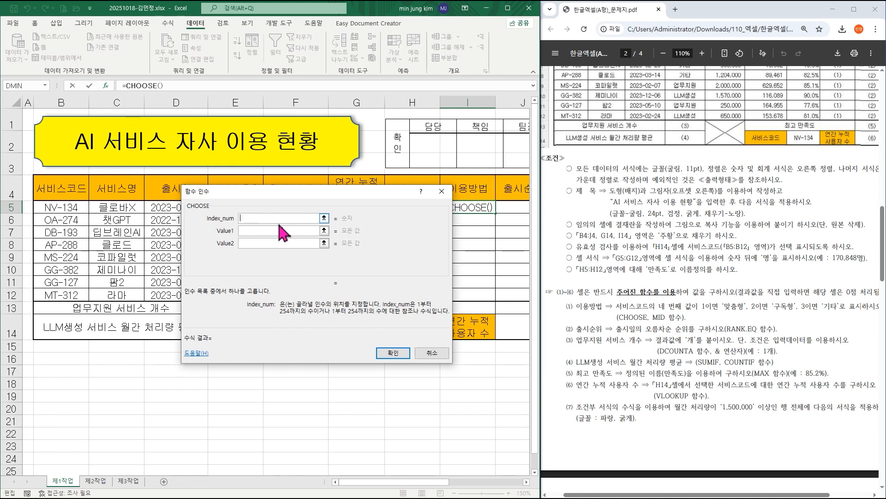
pyautogui.write('mid')
pyautogui.write(')')
pyautogui.press('BackSpace')
pyautogui.write('(')
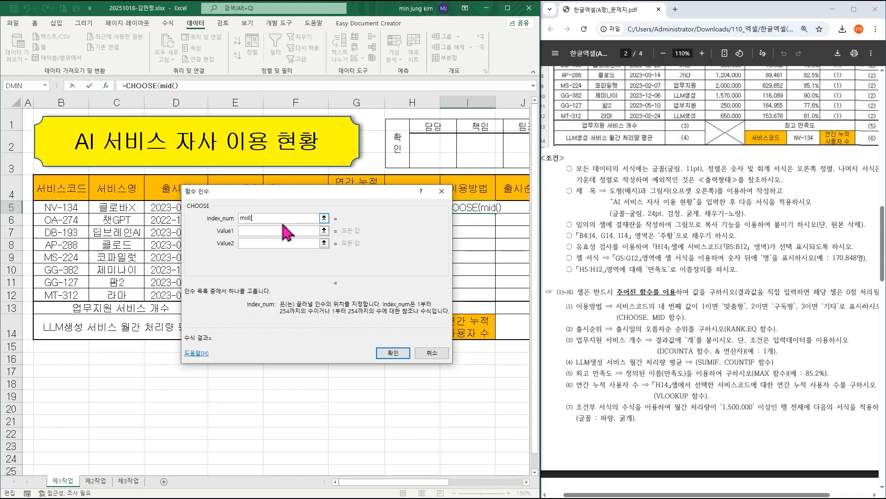
pyautogui.click(167, 85)
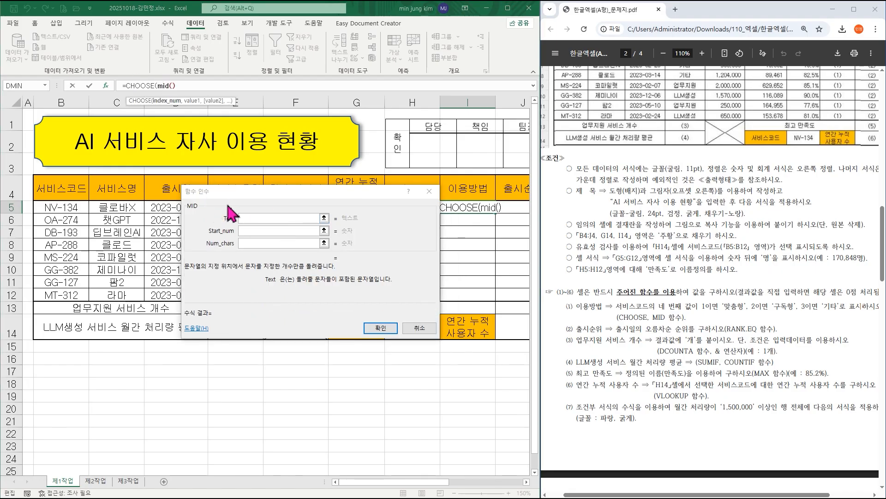
# Set the MID arguments to Text B5, Start_num 4 and Num_chars 1.
pyautogui.click(264, 218)
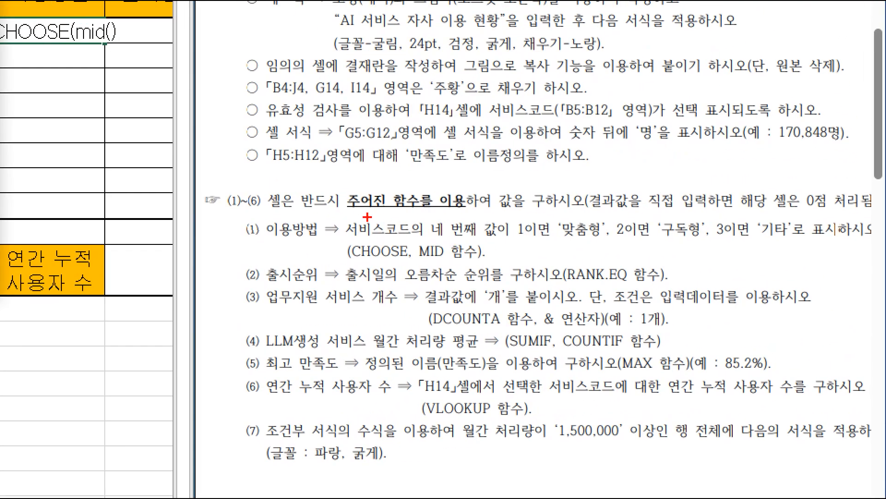
pyautogui.moveTo(323, 206)
pyautogui.mouseDown()
pyautogui.moveTo(444, 246)
pyautogui.moveTo(515, 255)
pyautogui.mouseUp()
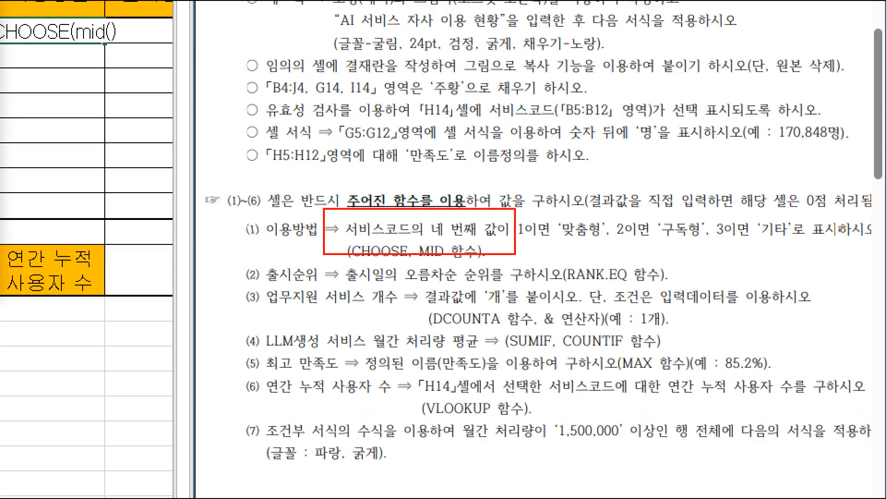
pyautogui.click(63, 210)
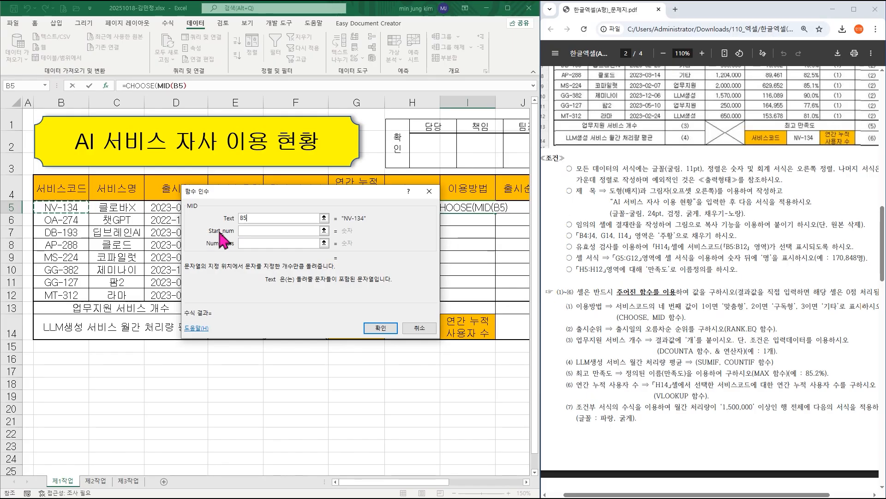
pyautogui.click(248, 231)
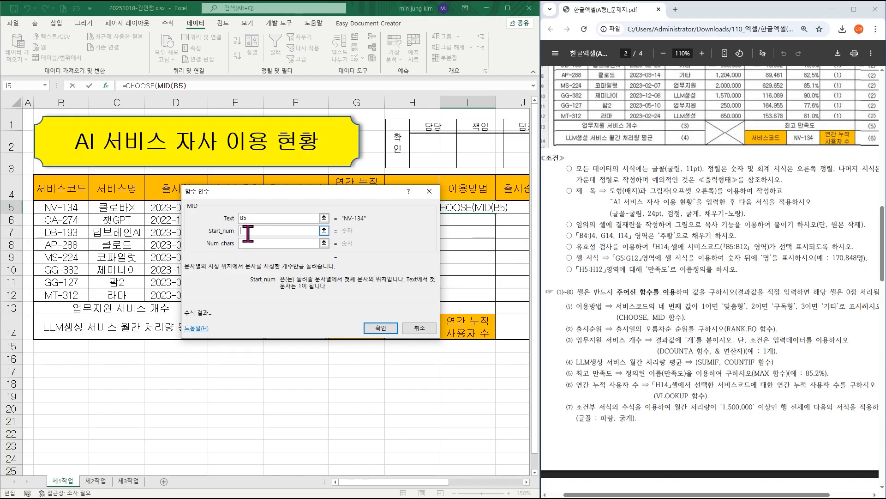
pyautogui.write('4')
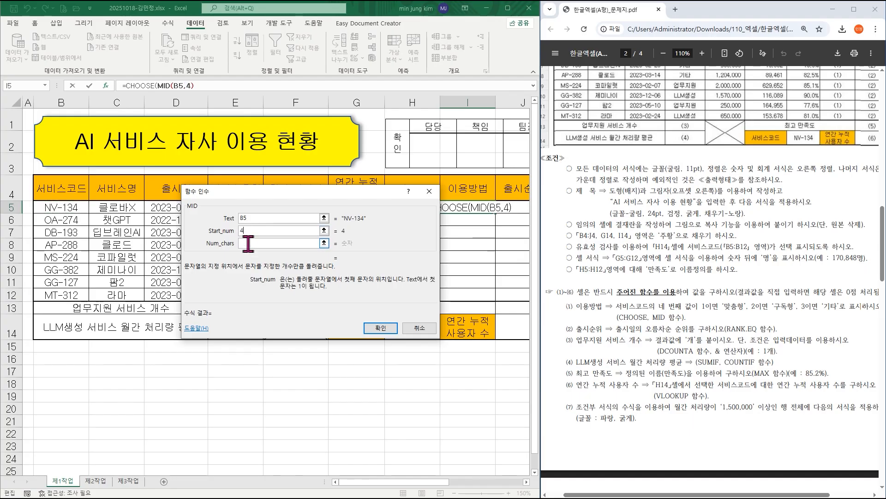
pyautogui.click(248, 244)
pyautogui.write('1')
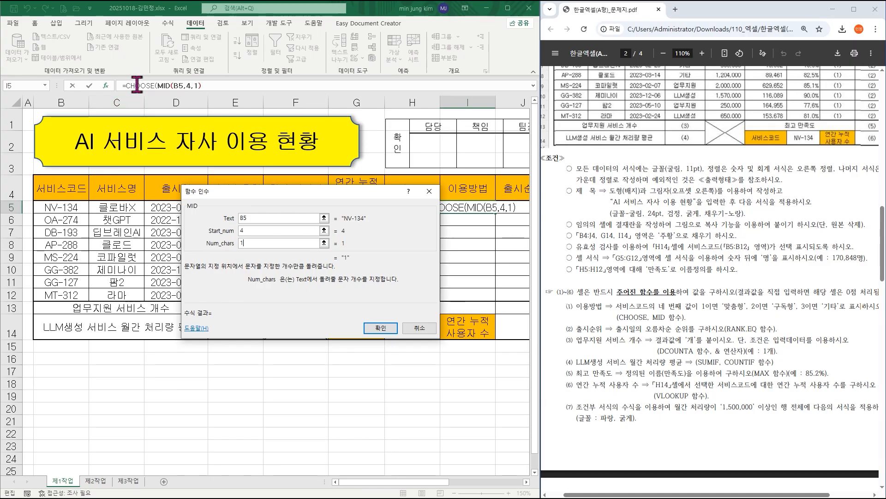
# Return to the CHOOSE arguments, set Value1 to "맞춤형", Value2 to "구독형" and Value3 to "기타", and confirm the formula.
pyautogui.click(137, 86)
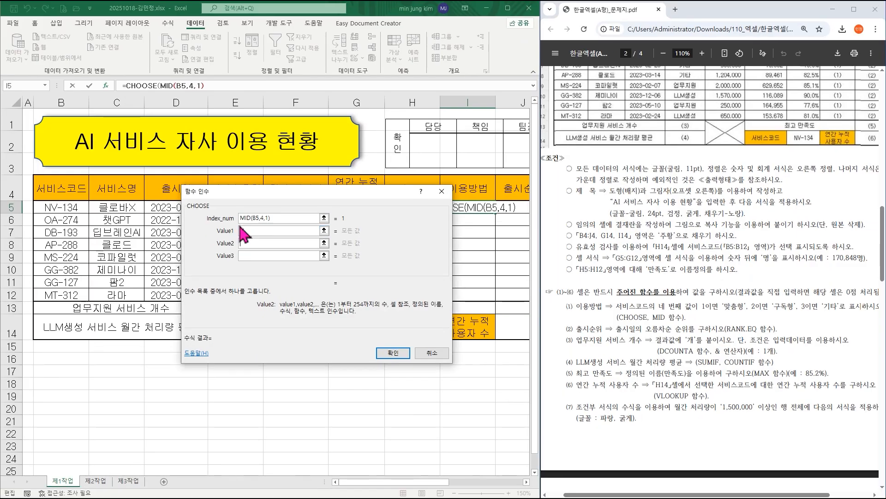
pyautogui.click(524, 287)
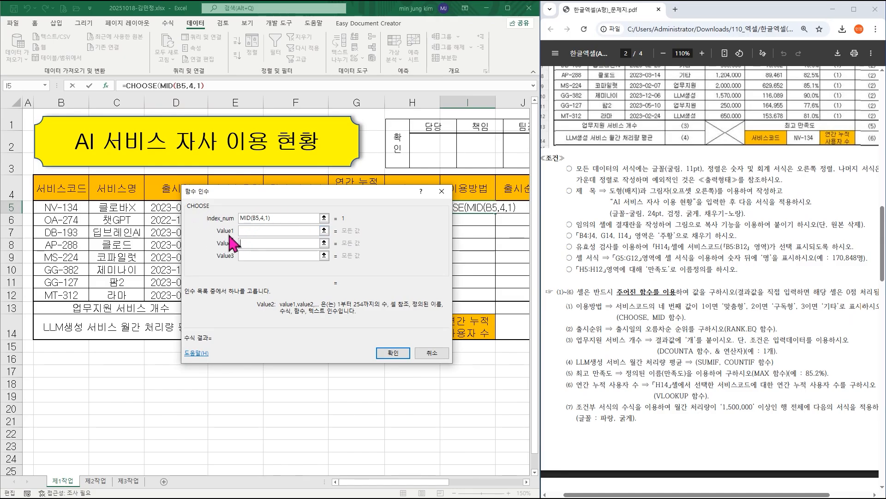
pyautogui.click(243, 231)
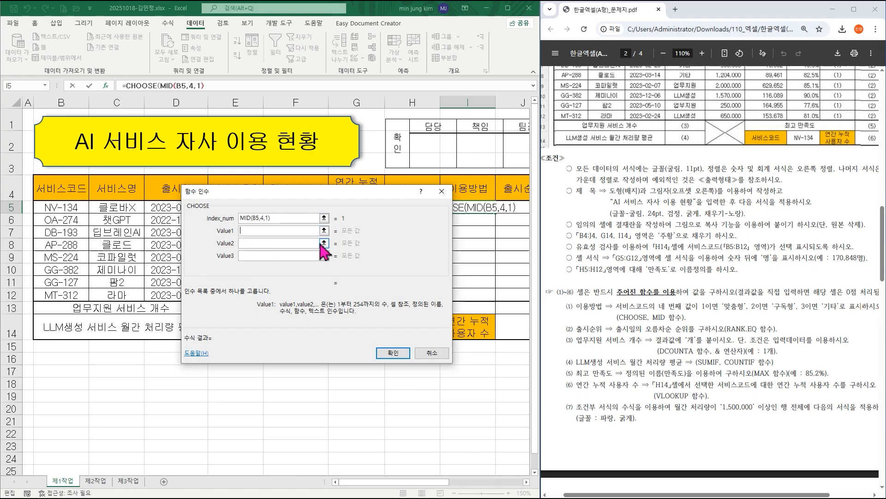
pyautogui.write('"akwcnagud"')
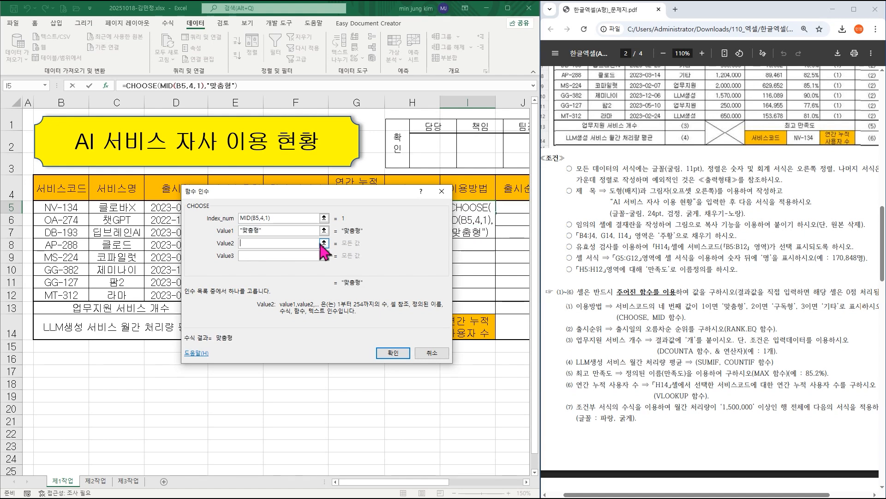
pyautogui.write('"rnehrgud"')
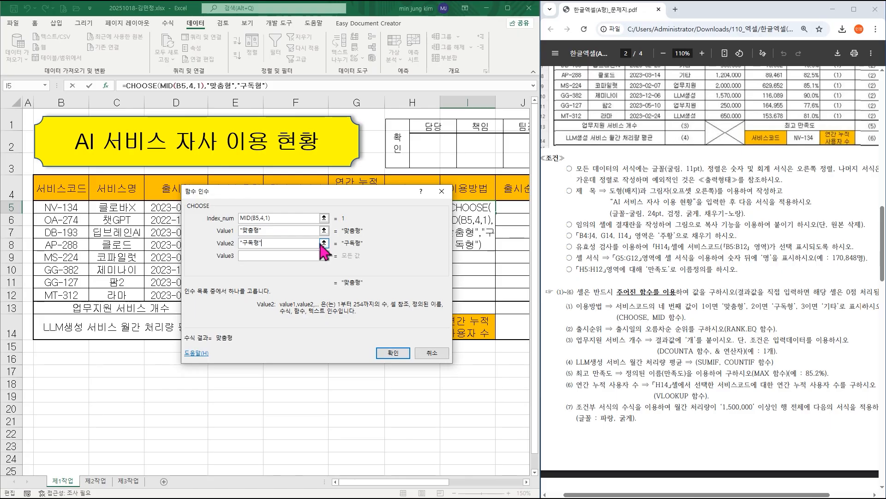
pyautogui.press('Tab')
pyautogui.write('"rlxk"')
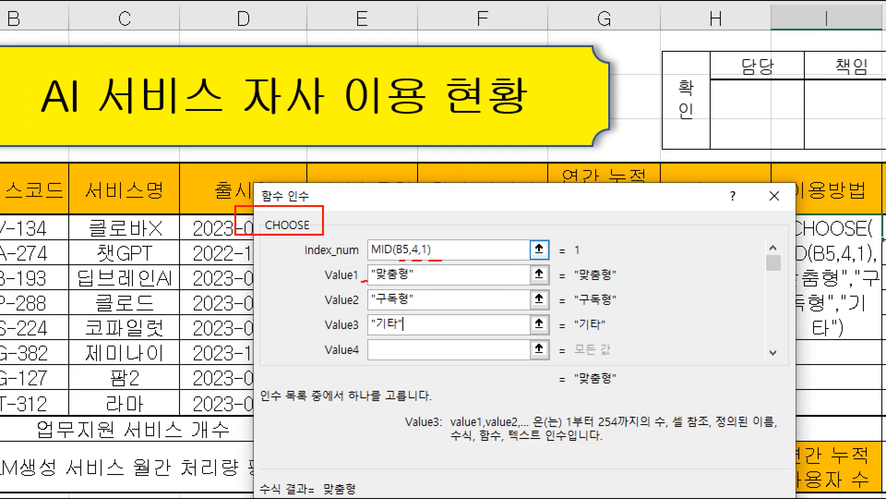
pyautogui.moveTo(377, 285); pyautogui.dragTo(441, 286)
pyautogui.moveTo(355, 312); pyautogui.dragTo(433, 311)
pyautogui.moveTo(362, 338)
pyautogui.mouseDown()
pyautogui.moveTo(337, 326)
pyautogui.moveTo(360, 328)
pyautogui.mouseUp()
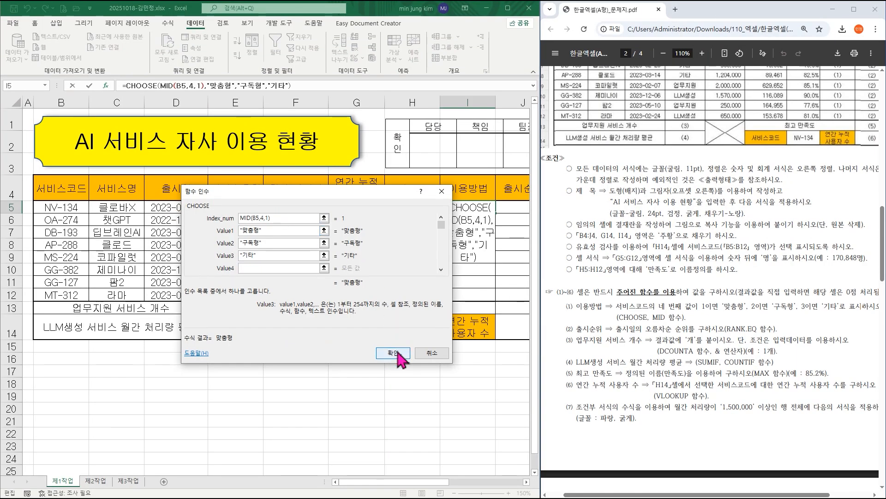
pyautogui.click(395, 356)
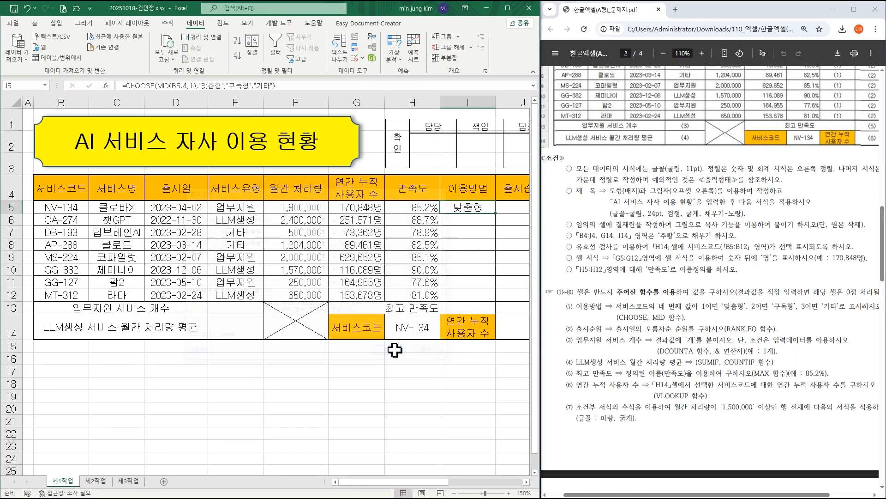
# Fill the I5 formula down to I12 without formatting (서식 없이 채우기).
pyautogui.moveTo(496, 213); pyautogui.dragTo(497, 300)
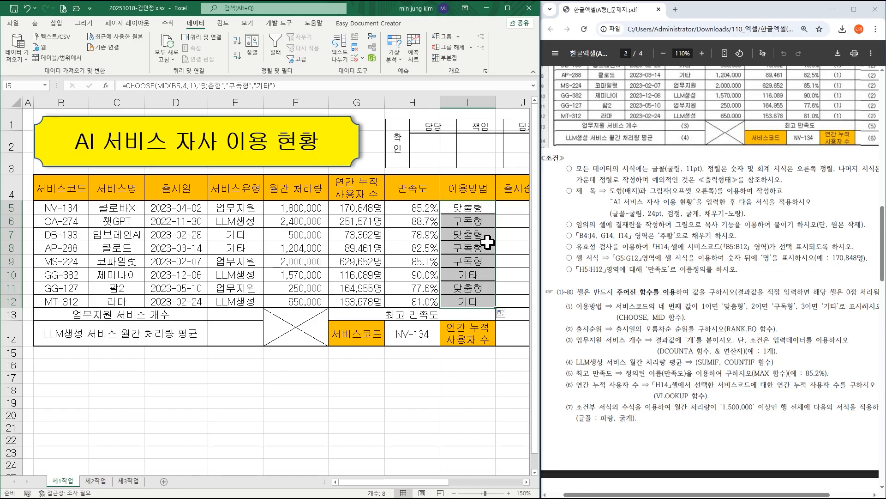
pyautogui.click(507, 323)
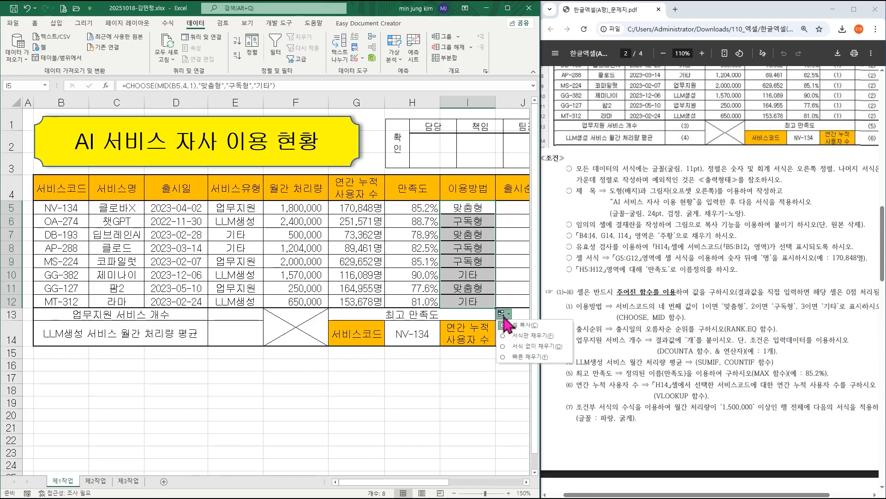
pyautogui.click(523, 346)
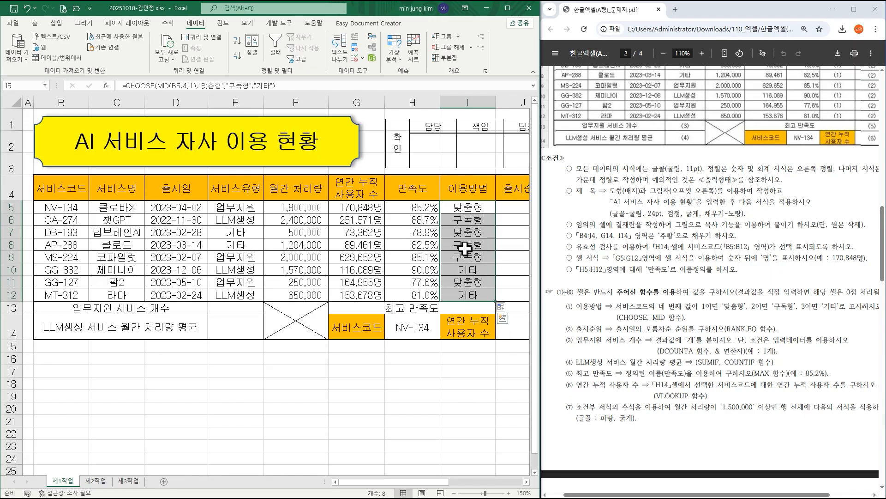
pyautogui.moveTo(446, 482); pyautogui.dragTo(482, 484)
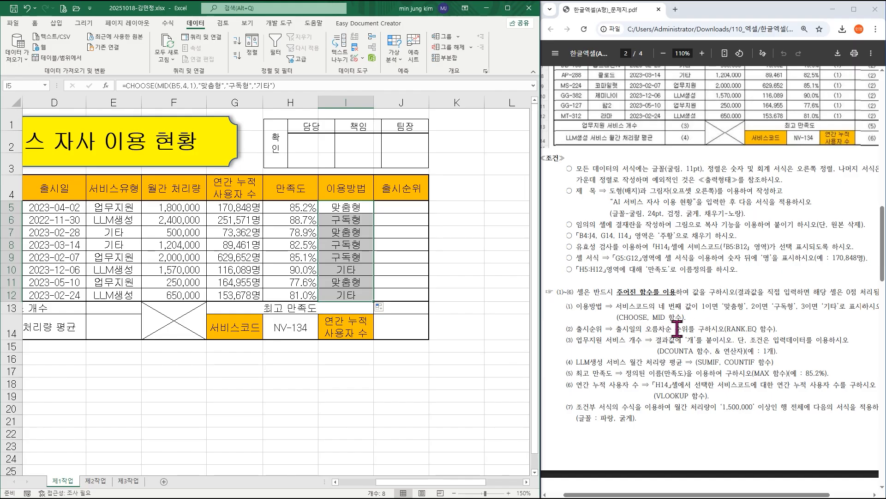
# Start a RANK.EQ formula in J5 with its function arguments dialog for the ascending rank of the 출시일 dates.
pyautogui.moveTo(616, 330); pyautogui.dragTo(689, 329)
pyautogui.click(413, 209)
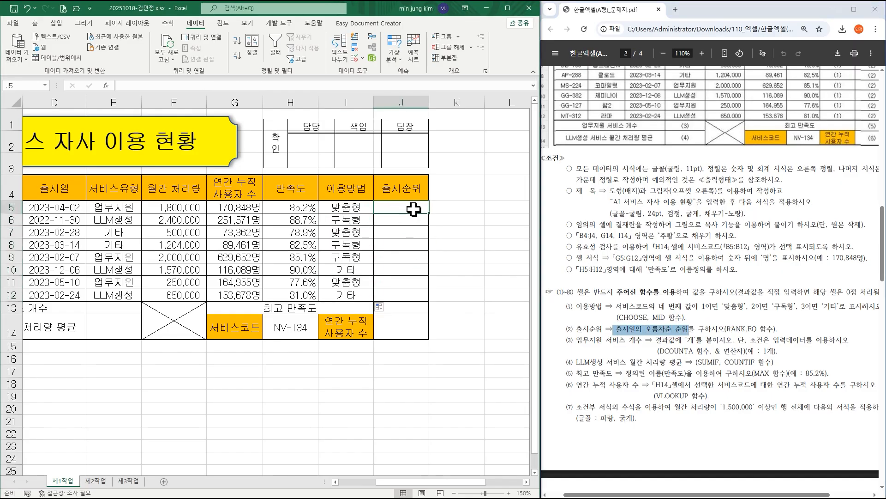
pyautogui.write('=')
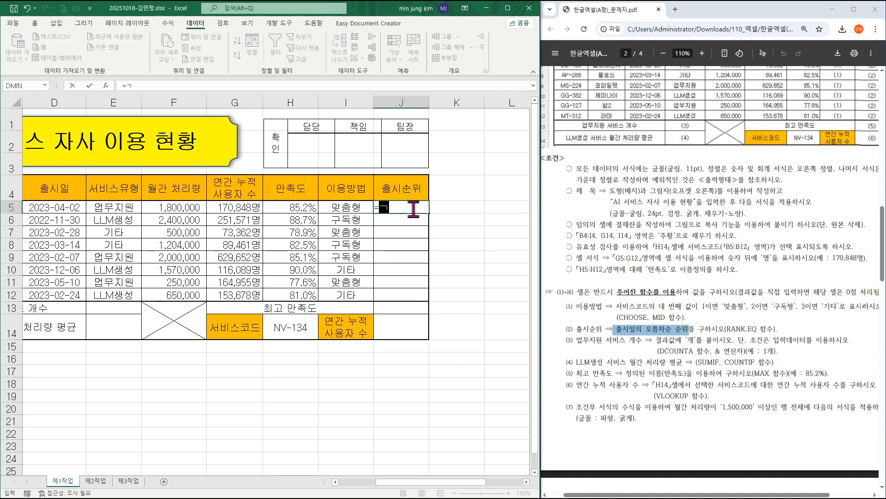
pyautogui.write('rank.eq')
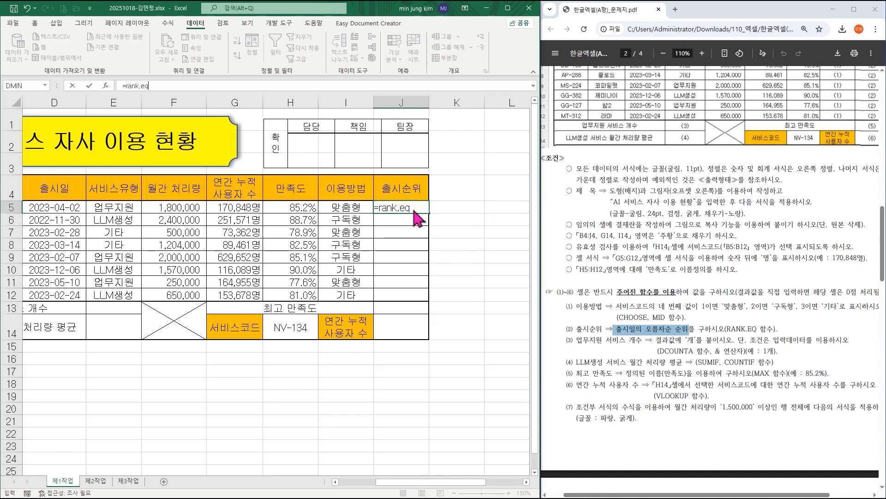
pyautogui.hotkey('ctrl', 'a')
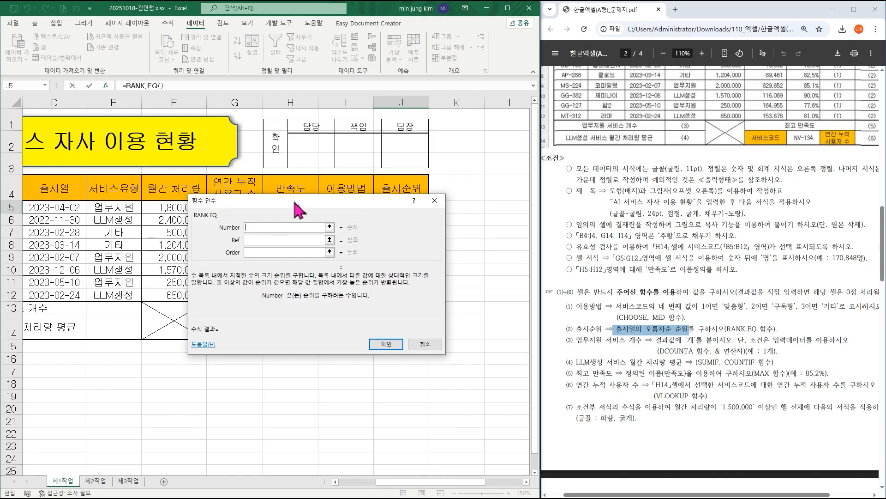
pyautogui.moveTo(296, 210); pyautogui.dragTo(333, 209)
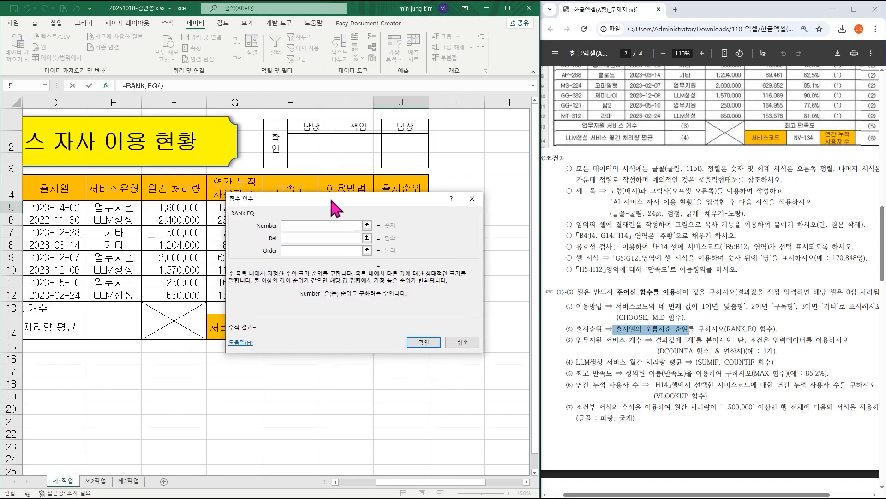
# Set the RANK.EQ arguments to Number D5 and Ref as the absolute range $D$5:$D$12.
pyautogui.click(52, 207)
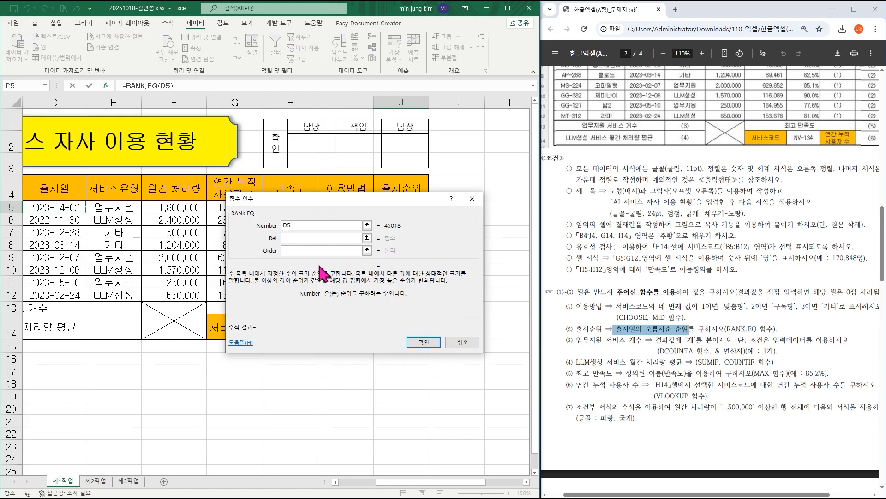
pyautogui.click(291, 239)
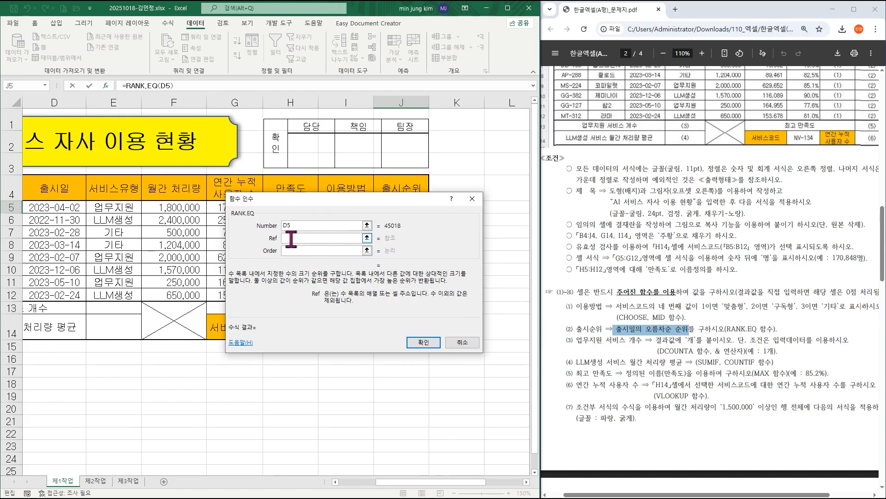
pyautogui.moveTo(70, 206); pyautogui.dragTo(71, 298)
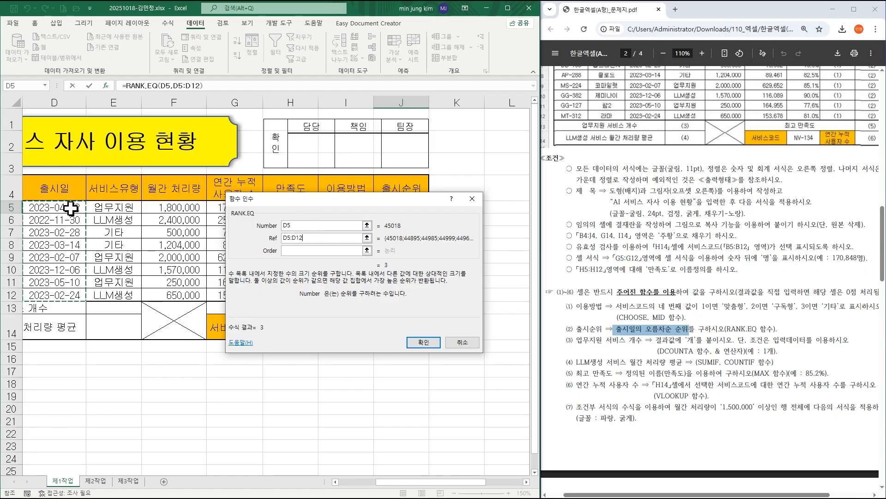
pyautogui.press('F4')
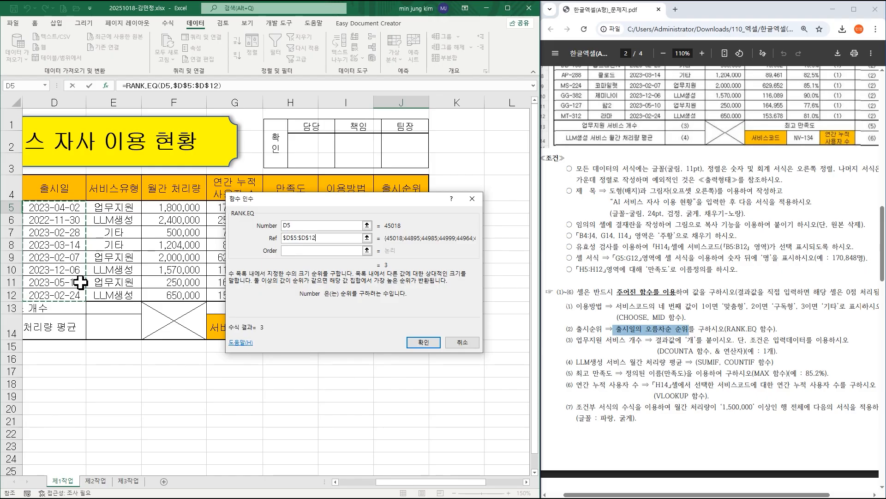
# Set the RANK.EQ Order argument to 1 for ascending order and confirm the formula.
pyautogui.click(292, 251)
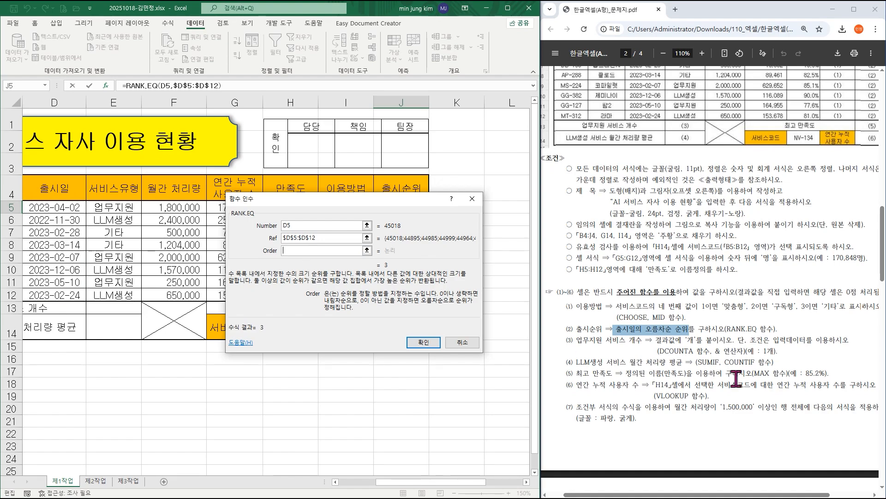
pyautogui.hotkey('ctrl', '1')
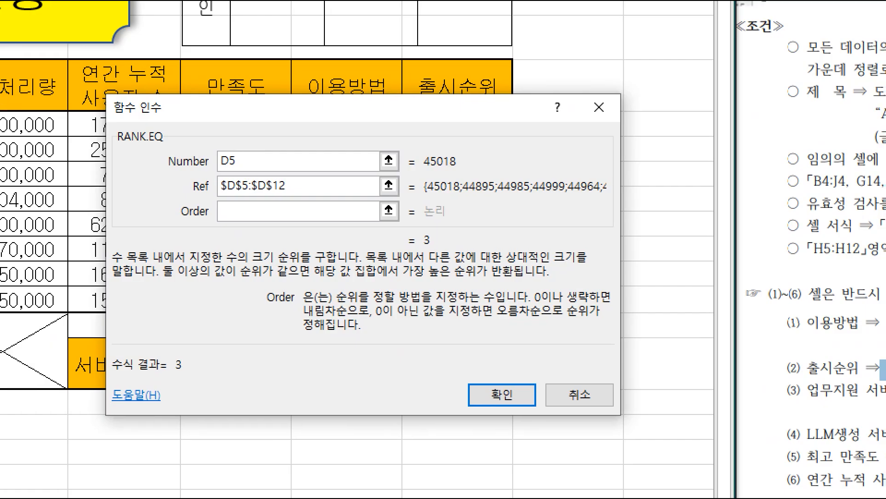
pyautogui.moveTo(372, 303); pyautogui.dragTo(590, 325)
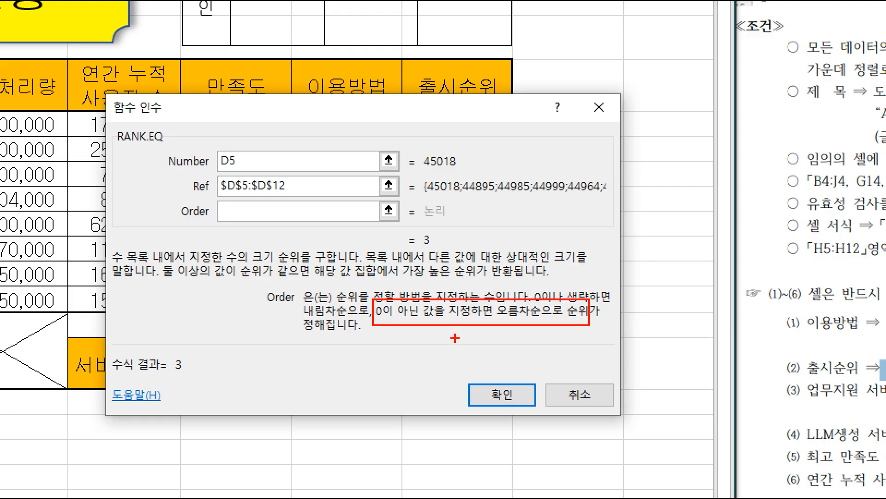
pyautogui.press('Escape')
pyautogui.write('1')
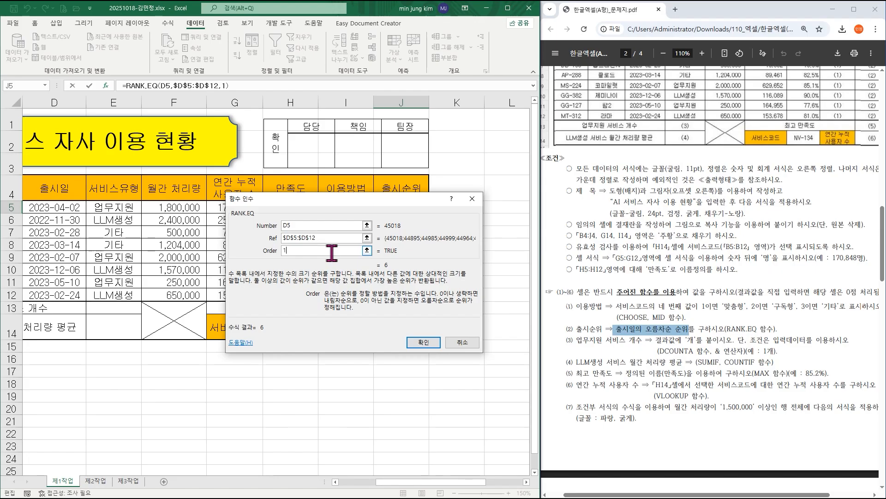
pyautogui.click(417, 342)
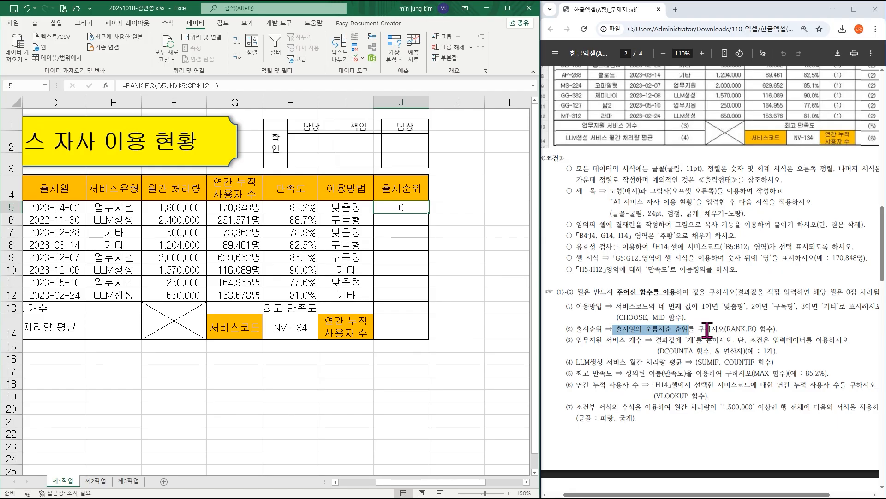
# Fill the J5 ranking formula down to J12 without formatting (서식 없이 채우기).
pyautogui.moveTo(429, 213); pyautogui.dragTo(431, 302)
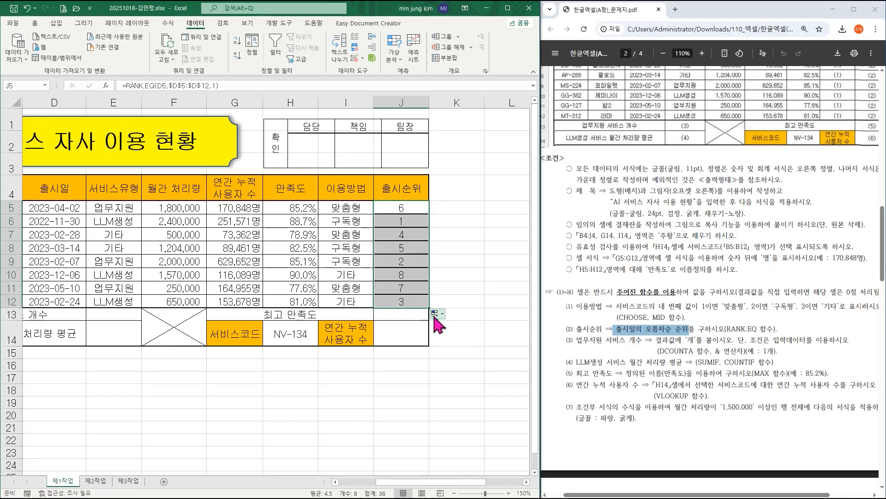
pyautogui.click(435, 315)
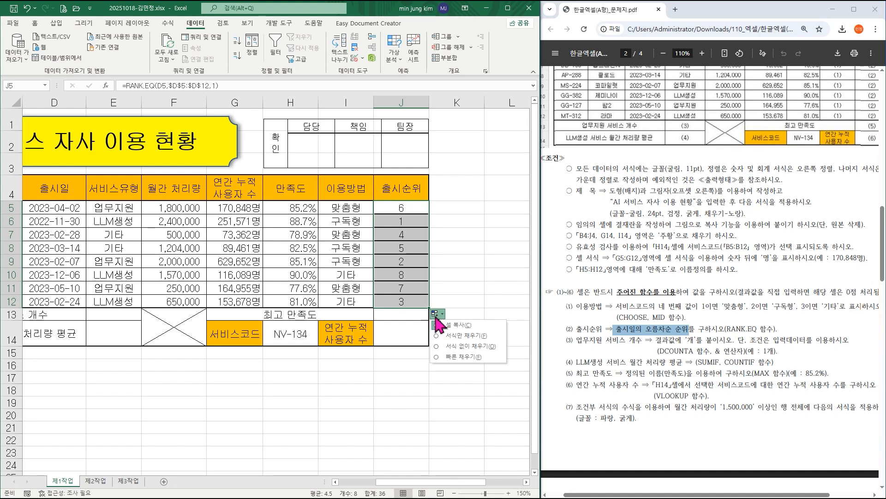
pyautogui.click(454, 347)
# Check condition (3) in the exam PDF and start a DCOUNTA formula in E13 with its function arguments dialog.
pyautogui.moveTo(422, 481); pyautogui.dragTo(391, 483)
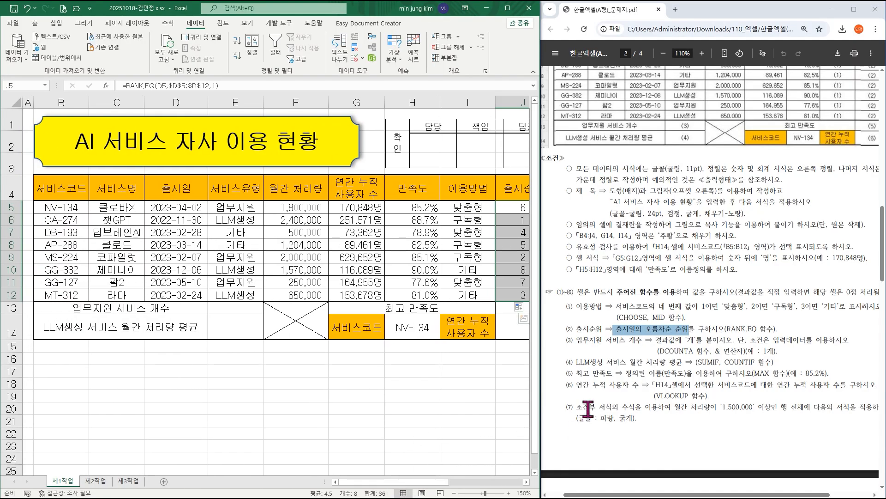
pyautogui.moveTo(660, 351); pyautogui.dragTo(695, 351)
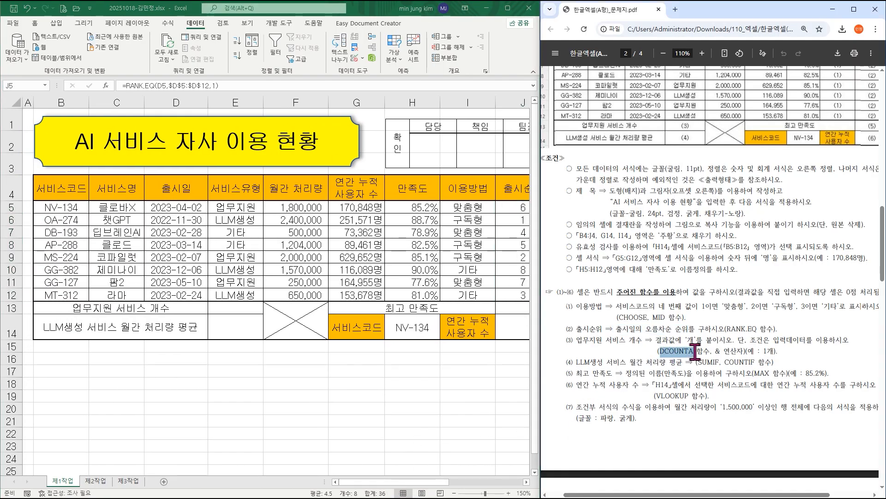
pyautogui.moveTo(575, 340); pyautogui.dragTo(636, 339)
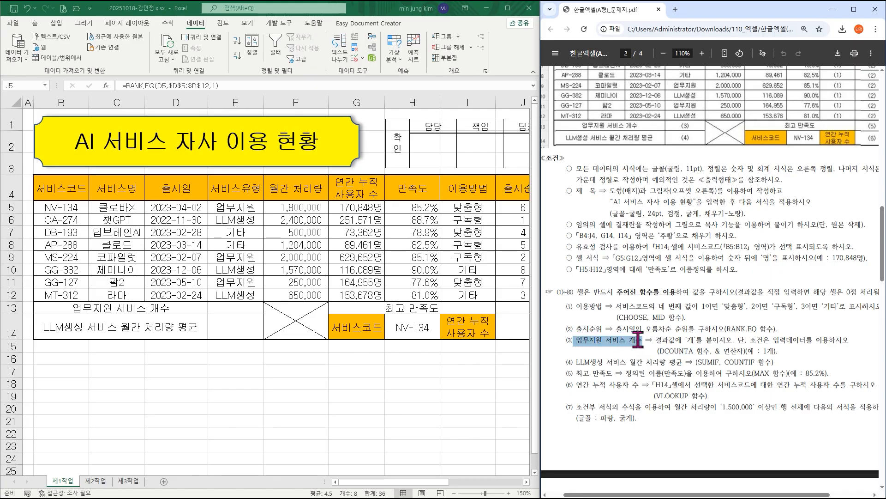
pyautogui.moveTo(714, 351); pyautogui.dragTo(745, 351)
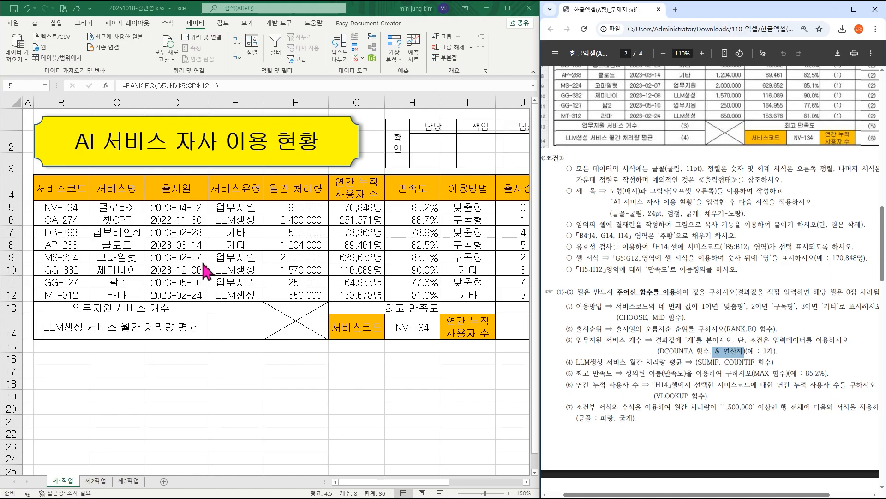
pyautogui.click(238, 309)
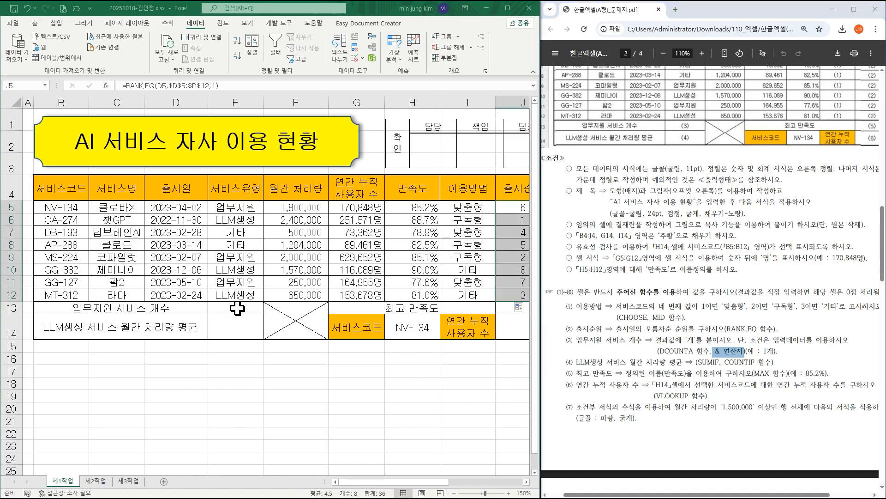
pyautogui.click(238, 309)
pyautogui.write('=')
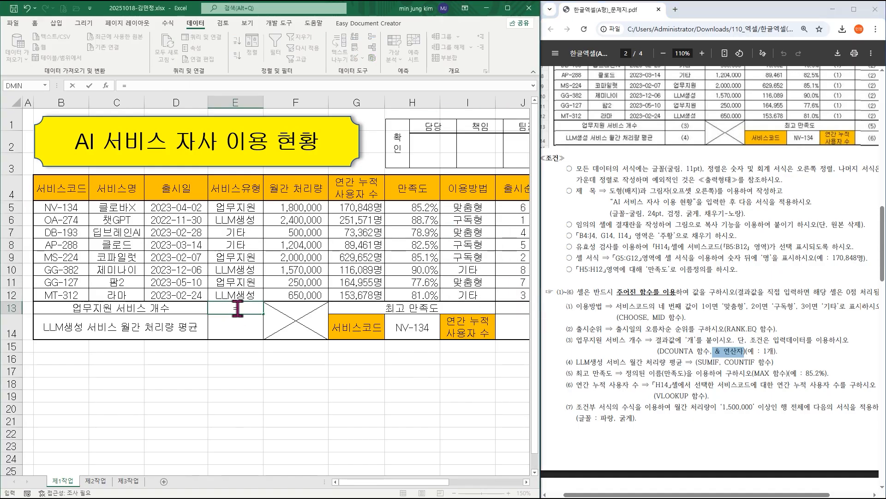
pyautogui.write('dcounta')
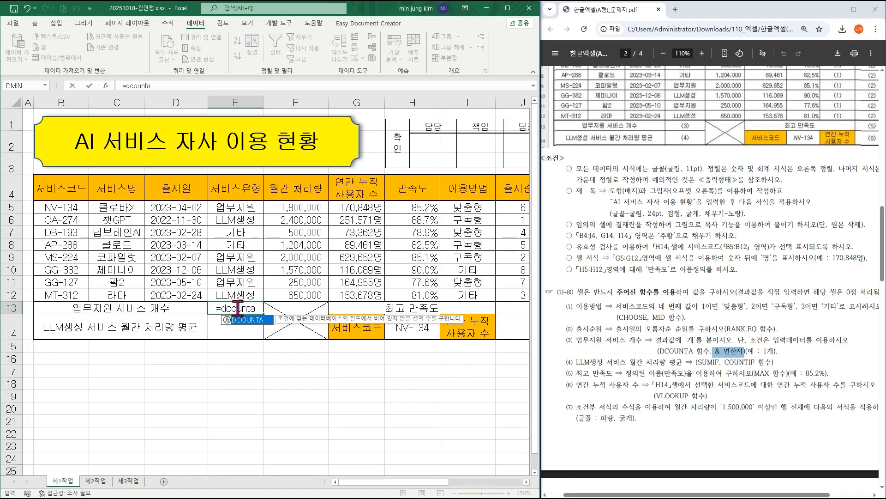
pyautogui.hotkey('ctrl', 'a')
pyautogui.moveTo(297, 206); pyautogui.dragTo(260, 350)
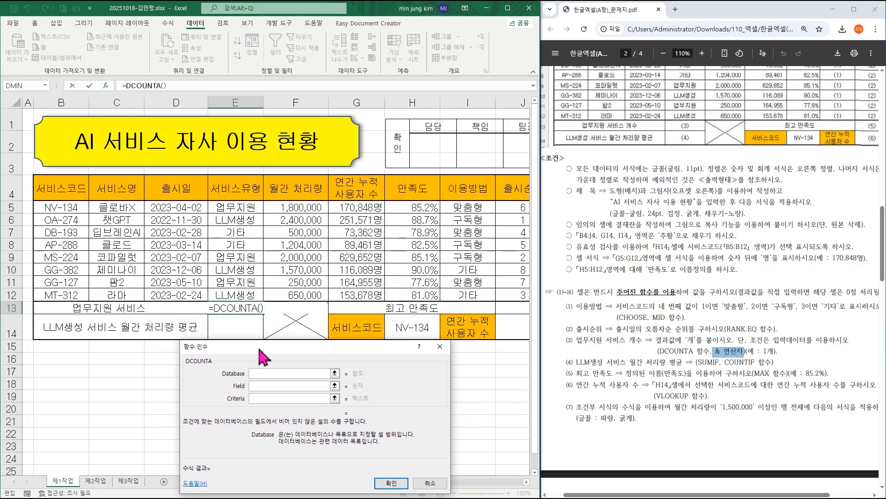
# Set the DCOUNTA arguments to Database B4:H12, Field E4 and Criteria E4:E5, and confirm the formula.
pyautogui.click(62, 189)
pyautogui.moveTo(62, 189); pyautogui.dragTo(396, 288)
pyautogui.click(271, 388)
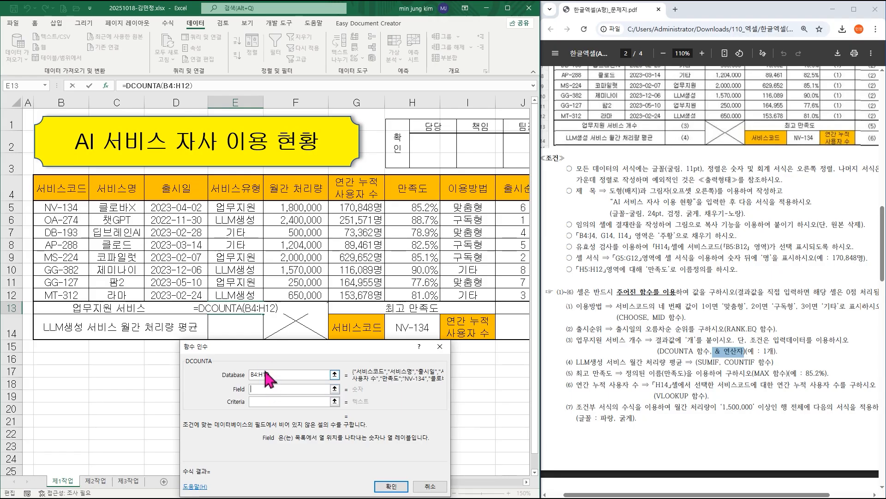
pyautogui.click(235, 188)
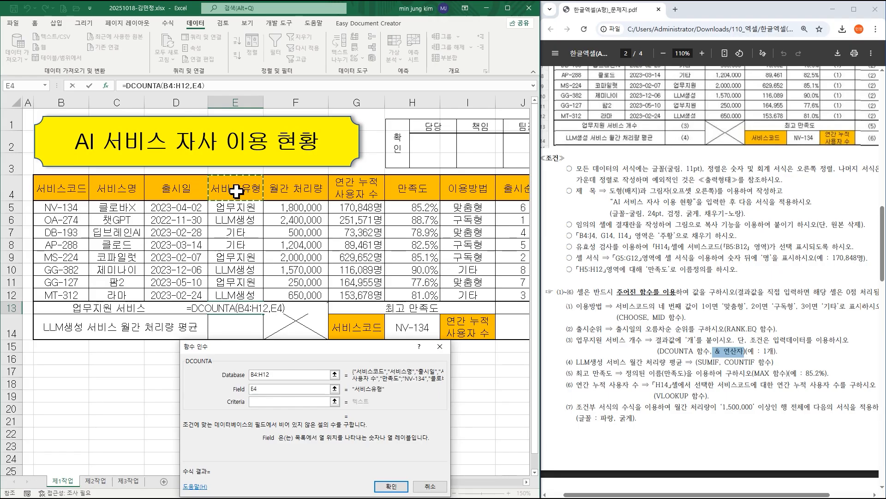
pyautogui.click(260, 402)
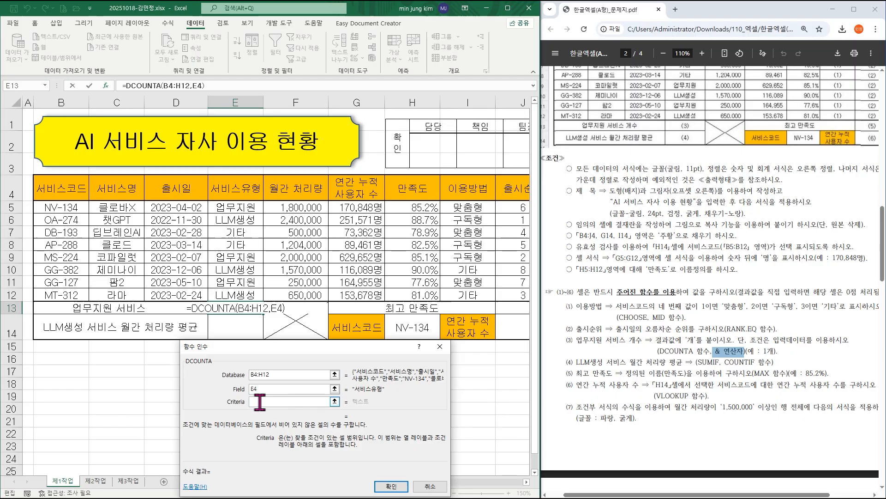
pyautogui.click(241, 186)
pyautogui.moveTo(241, 186); pyautogui.dragTo(241, 202)
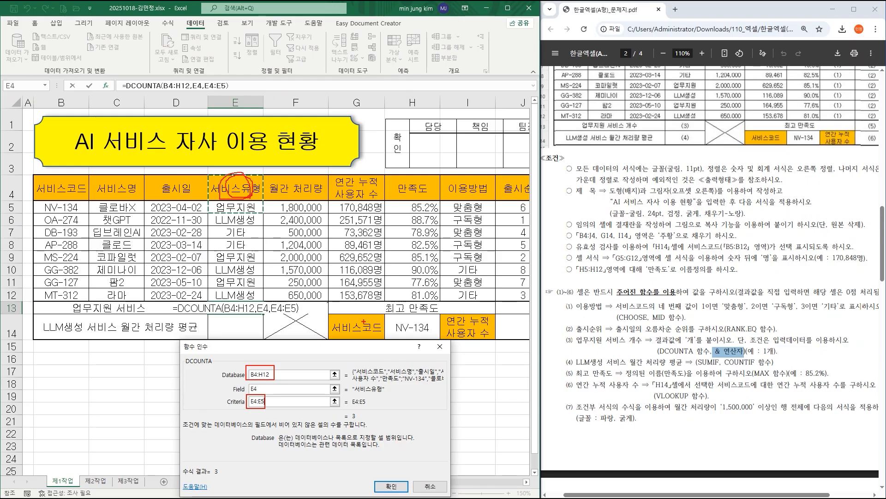
pyautogui.press('Escape')
pyautogui.click(392, 486)
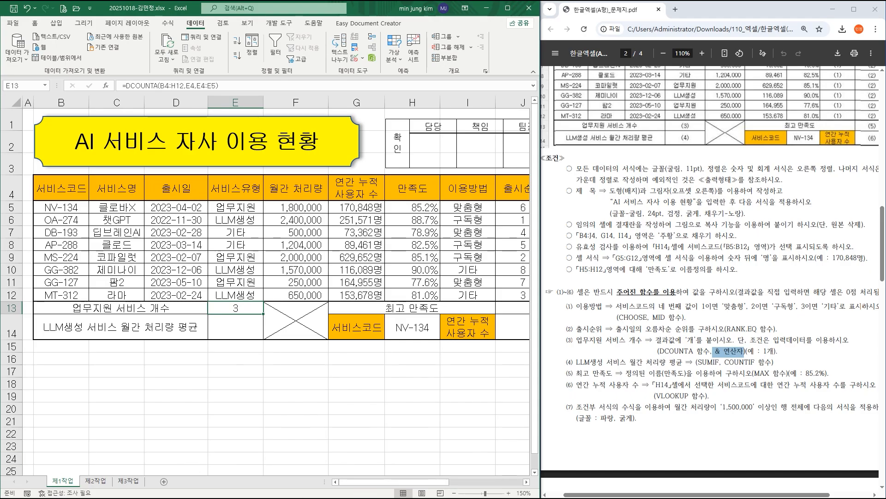
# Append &"개" to the end of the DCOUNTA formula in E13 and confirm it.
pyautogui.hotkey('shift', 'F3')
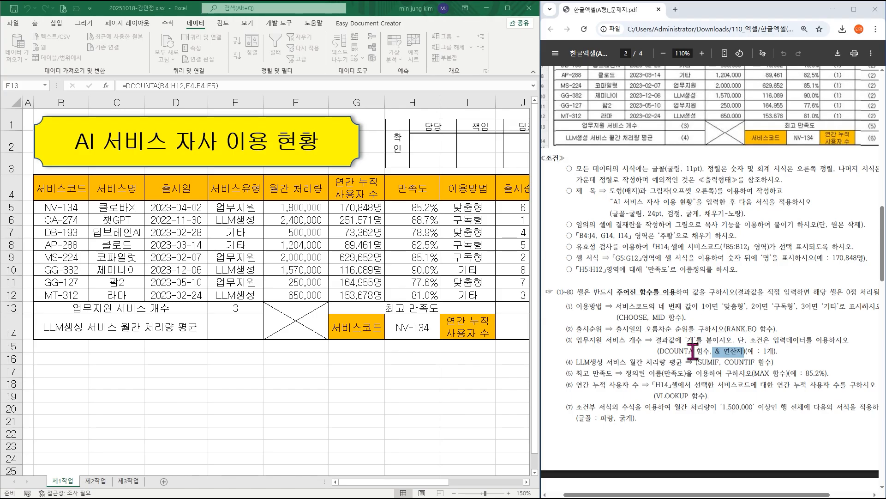
pyautogui.click(242, 308)
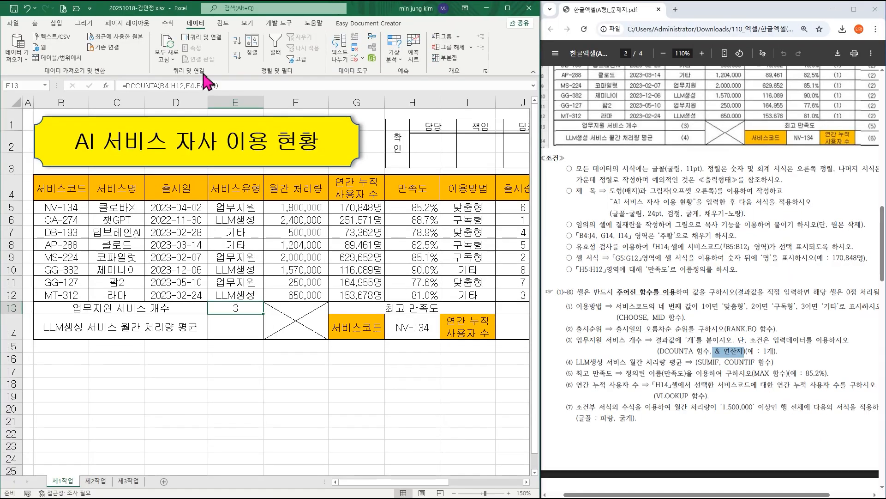
pyautogui.click(489, 171)
pyautogui.write('&')
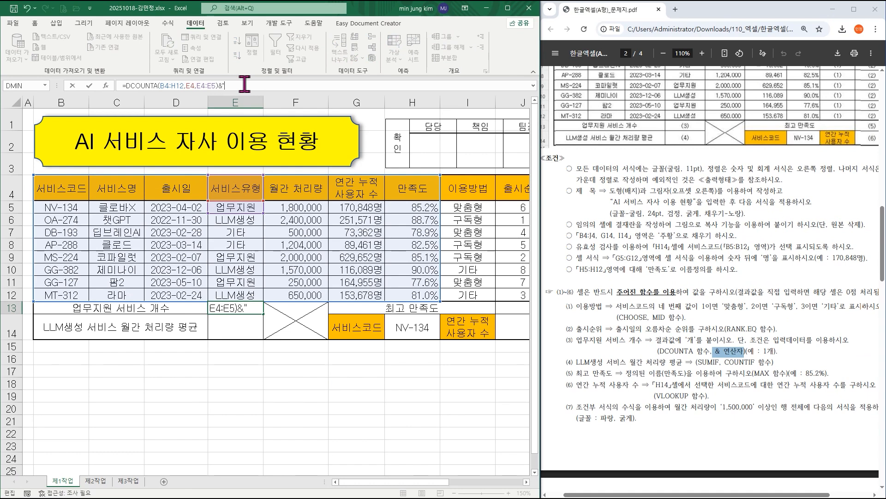
pyautogui.write('"r')
pyautogui.press('BackSpace')
pyautogui.write('개"')
pyautogui.press('Return')
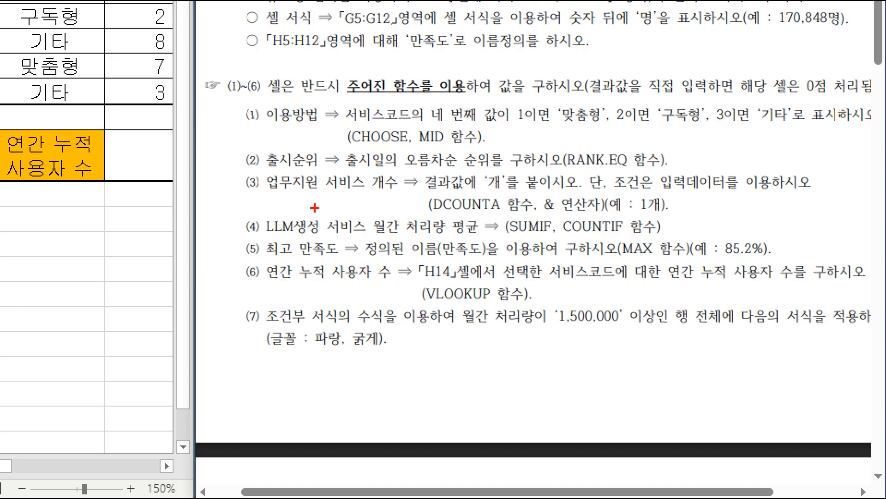
pyautogui.moveTo(252, 213)
pyautogui.mouseDown()
pyautogui.moveTo(464, 245)
pyautogui.moveTo(500, 239)
pyautogui.mouseUp()
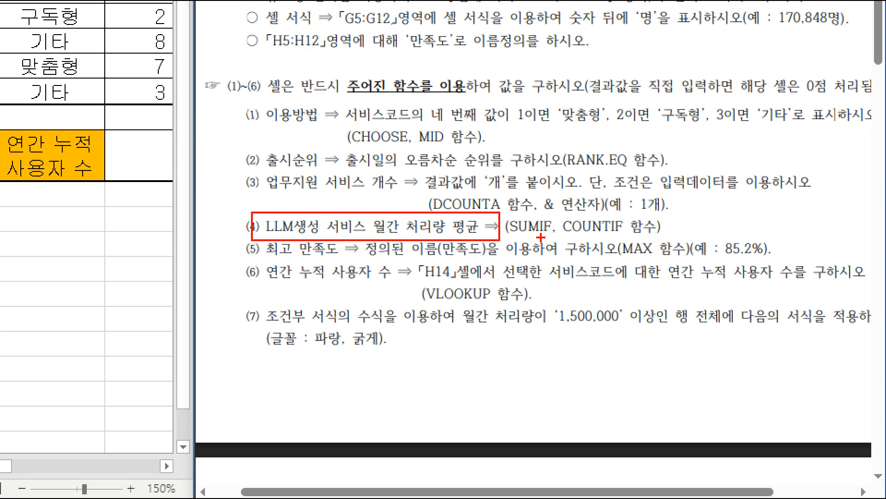
pyautogui.moveTo(530, 240)
pyautogui.mouseDown()
pyautogui.moveTo(552, 210)
pyautogui.moveTo(513, 242)
pyautogui.mouseUp()
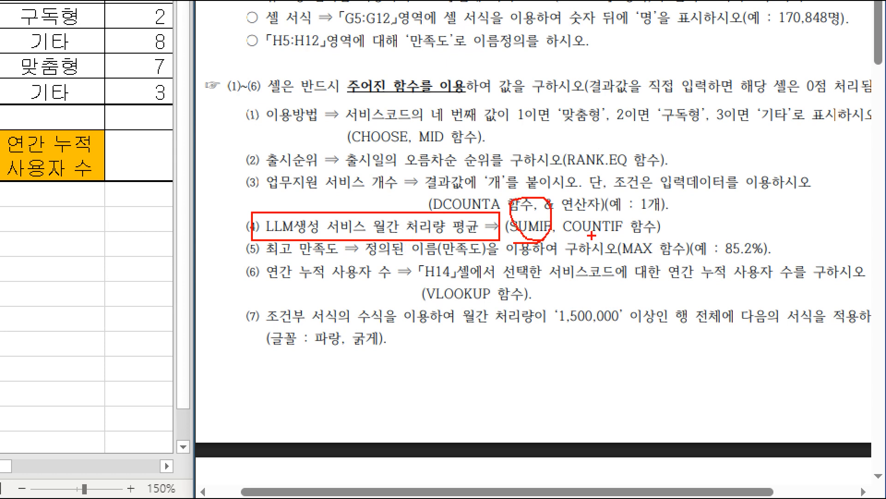
# Check condition (4) in the exam PDF and start a SUMIF formula in E14 with its function arguments dialog.
pyautogui.moveTo(566, 190); pyautogui.dragTo(518, 304)
pyautogui.press('Escape')
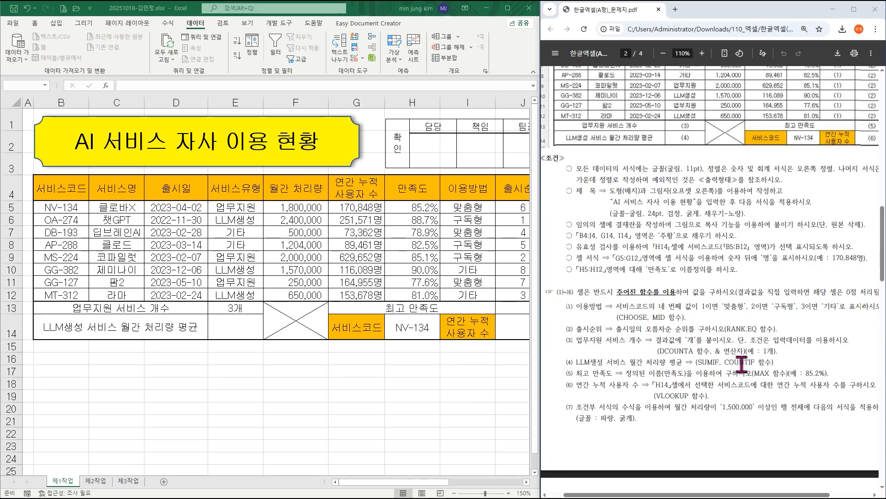
pyautogui.click(239, 329)
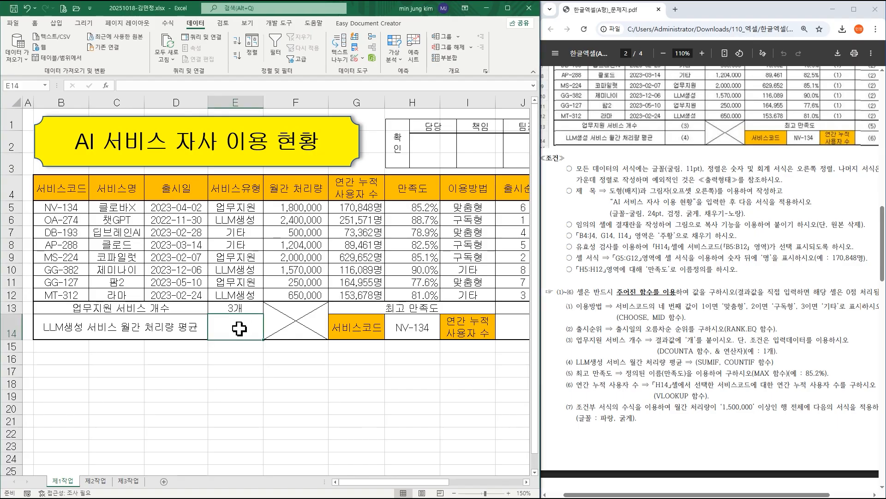
pyautogui.write('=sumi')
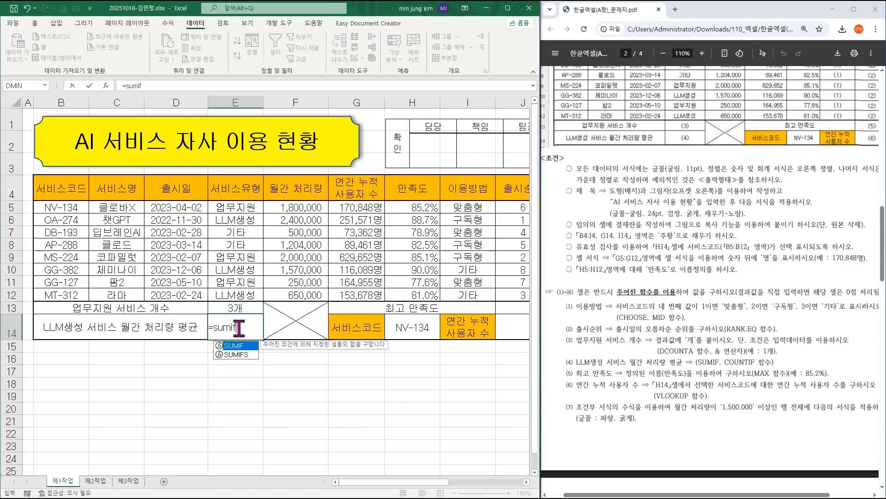
pyautogui.write('f')
pyautogui.hotkey('ctrl', 'a')
pyautogui.moveTo(240, 361); pyautogui.dragTo(327, 170)
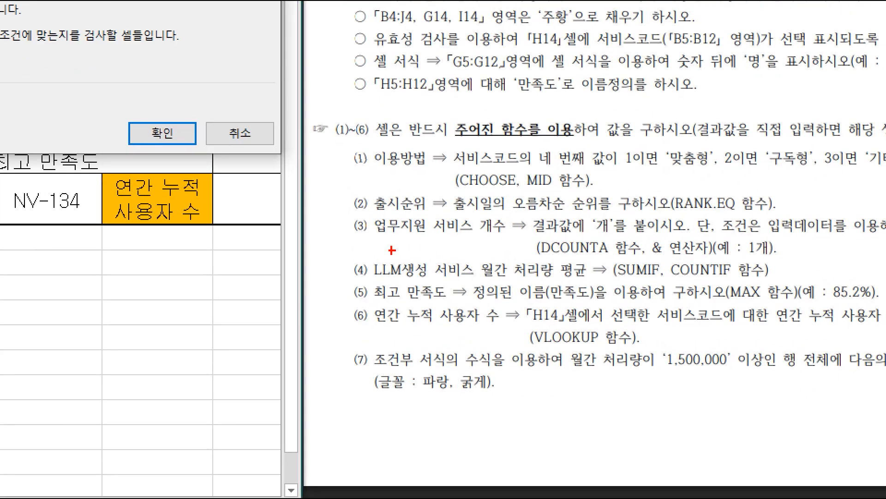
# Set the SUMIF arguments to Range E5:E12, Criteria E6 and Sum_range F5:F12, and confirm the formula.
pyautogui.moveTo(352, 247); pyautogui.dragTo(480, 283)
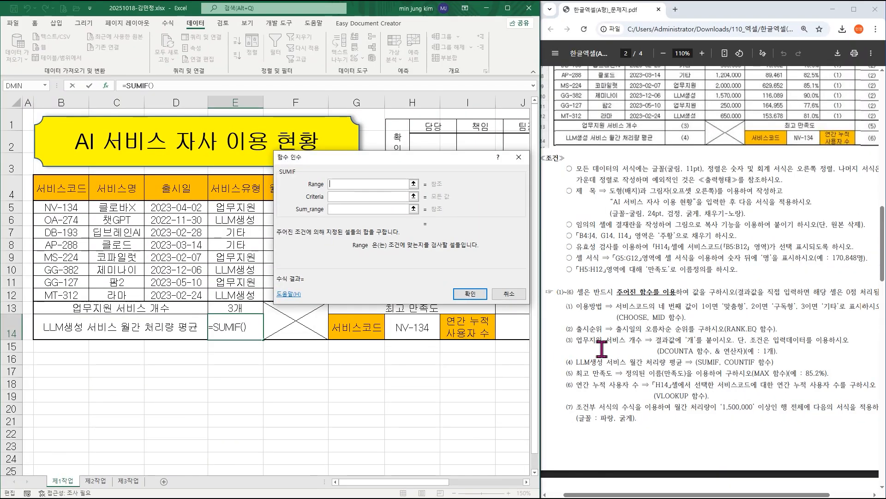
pyautogui.click(237, 212)
pyautogui.moveTo(238, 212); pyautogui.dragTo(233, 294)
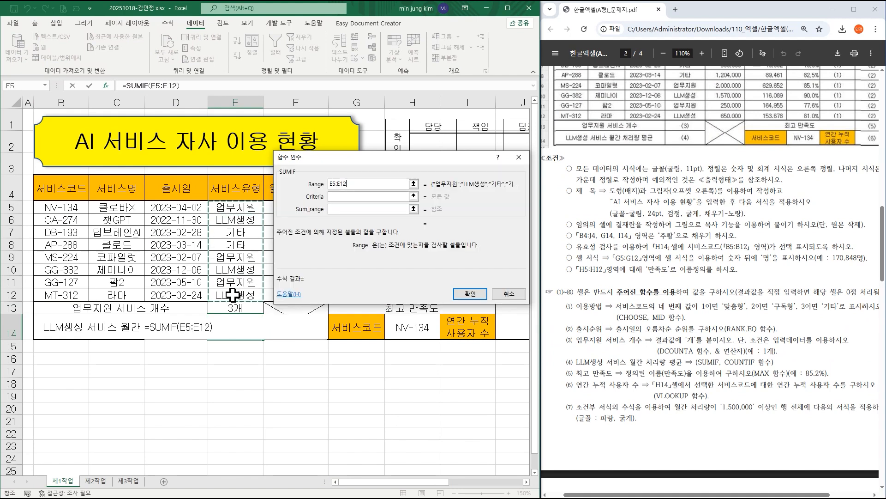
pyautogui.click(347, 195)
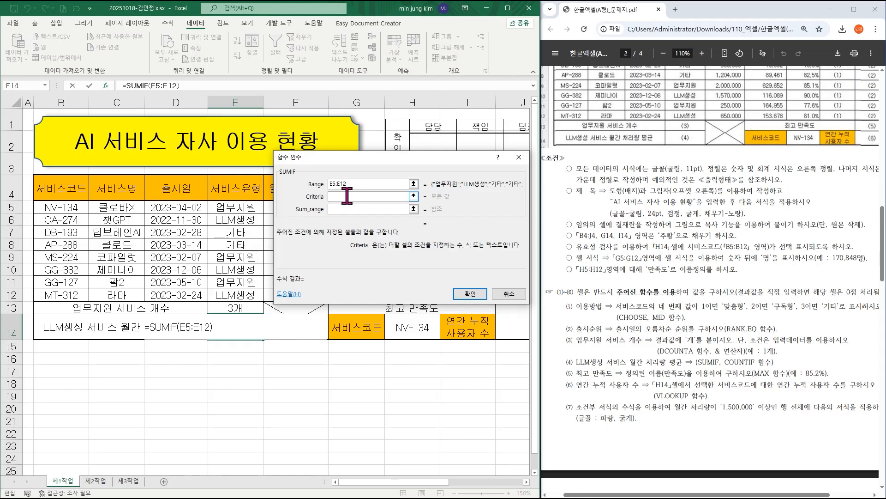
pyautogui.click(244, 221)
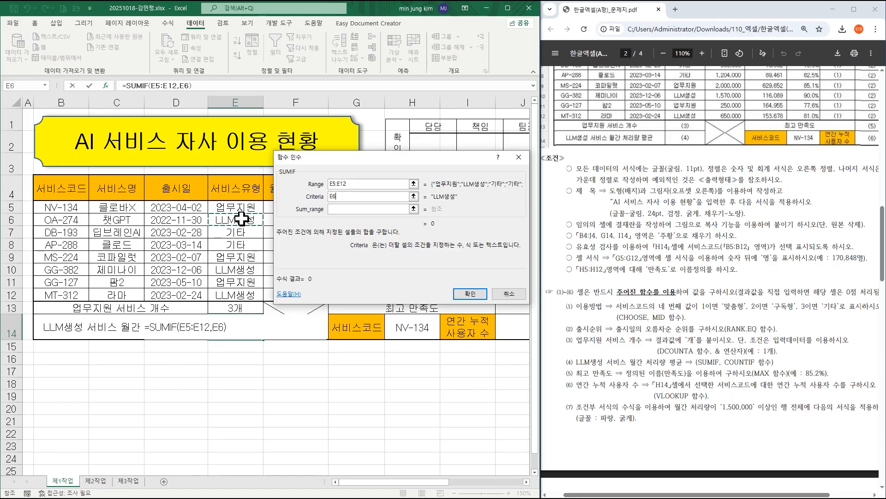
pyautogui.click(342, 209)
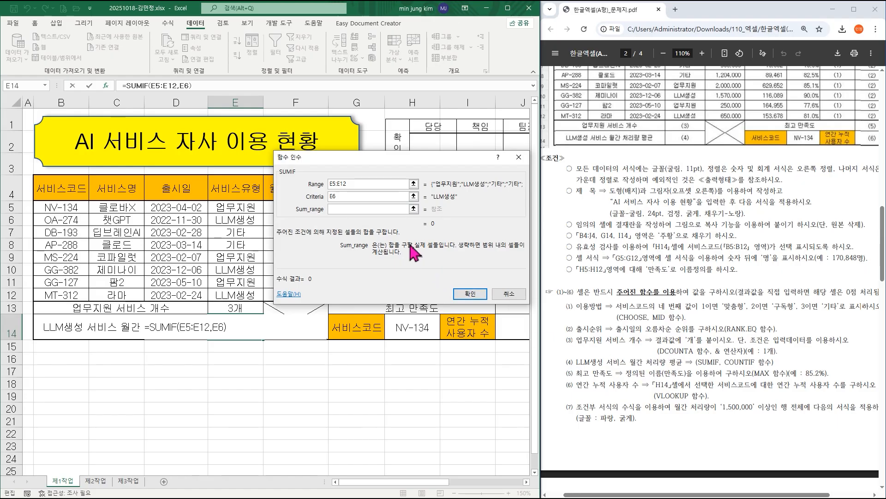
pyautogui.moveTo(346, 159); pyautogui.dragTo(407, 167)
pyautogui.moveTo(301, 209); pyautogui.dragTo(301, 295)
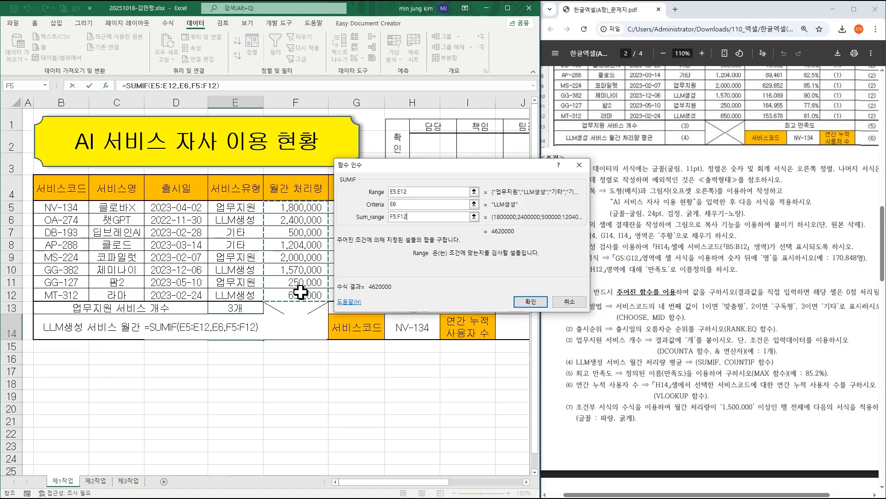
pyautogui.click(531, 301)
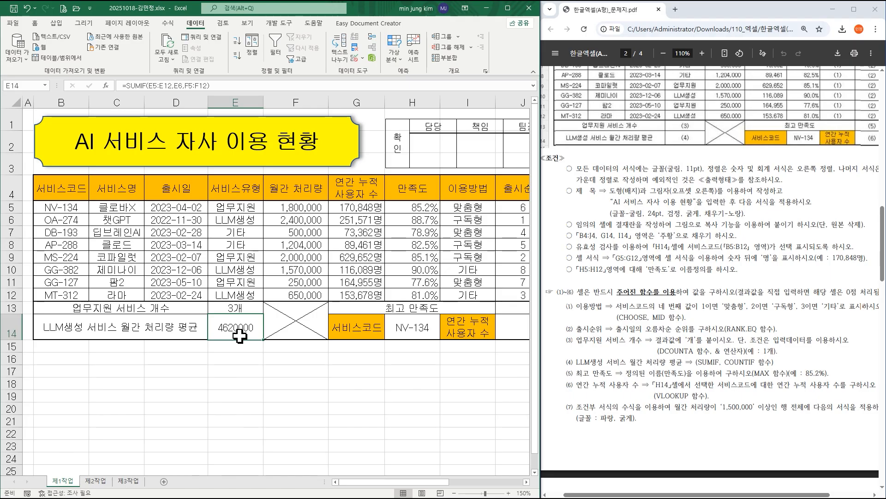
# Append a division by COUNTIF to the SUMIF formula in E14 and bring up the COUNTIF arguments dialog.
pyautogui.click(240, 86)
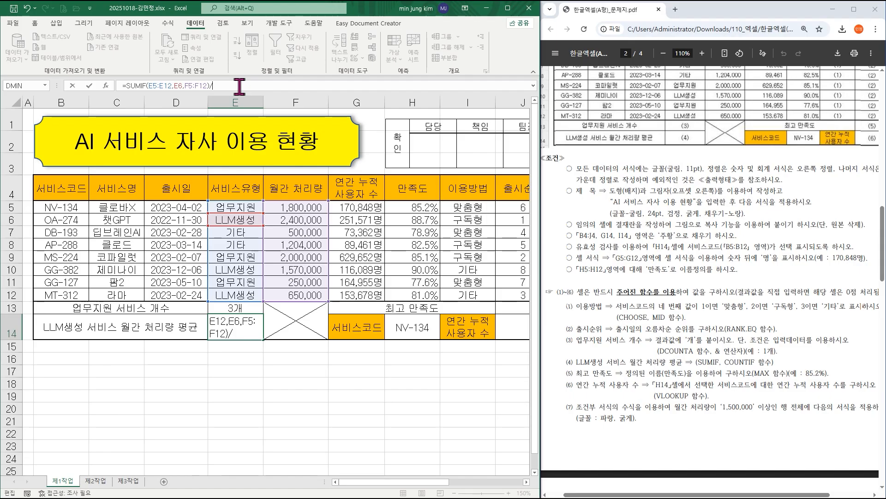
pyautogui.write('couni')
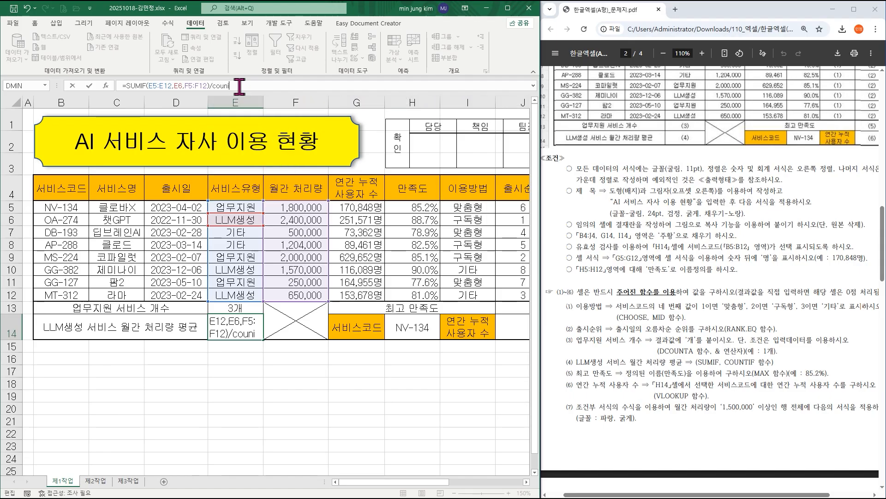
pyautogui.press('BackSpace')
pyautogui.write('tif')
pyautogui.hotkey('ctrl', 'a')
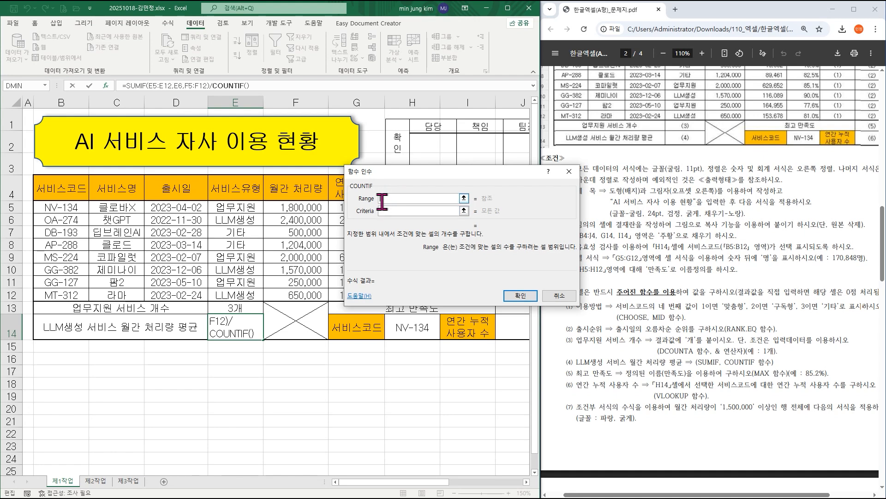
# Complete COUNTIF with Range E5:E12 and Criteria E6, then apply the comma style to E14.
pyautogui.click(387, 210)
pyautogui.moveTo(236, 207); pyautogui.dragTo(237, 294)
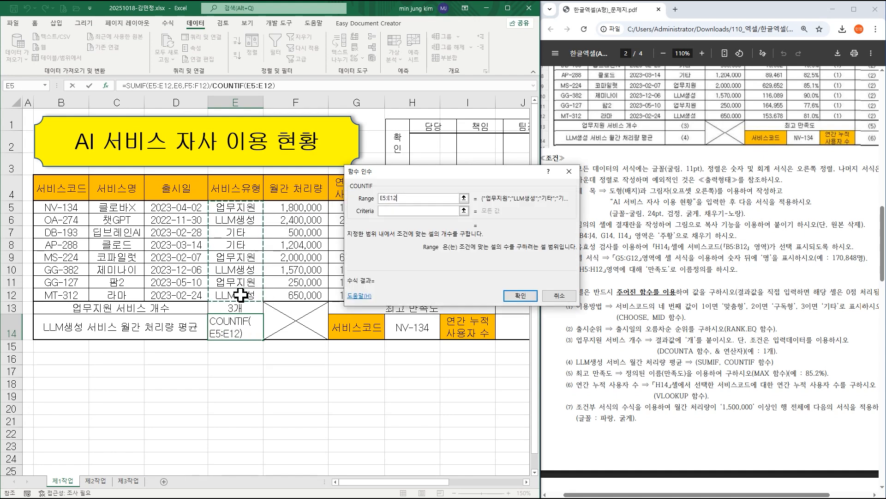
pyautogui.click(398, 210)
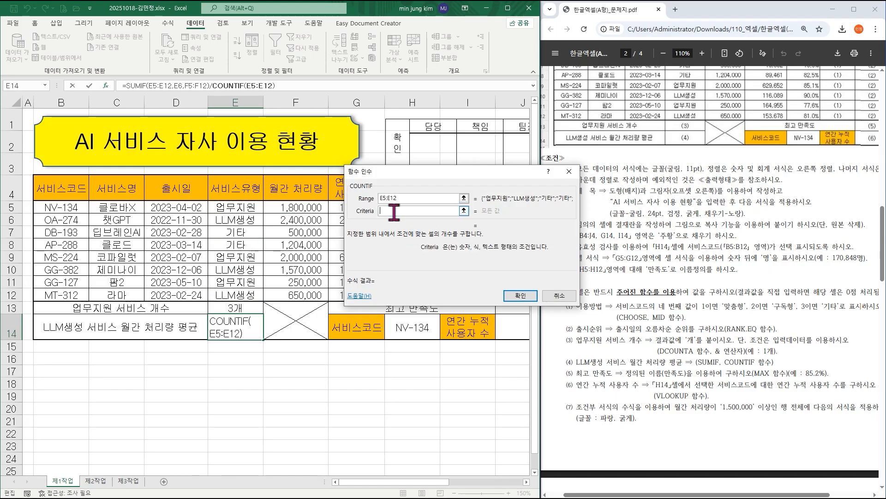
pyautogui.click(242, 220)
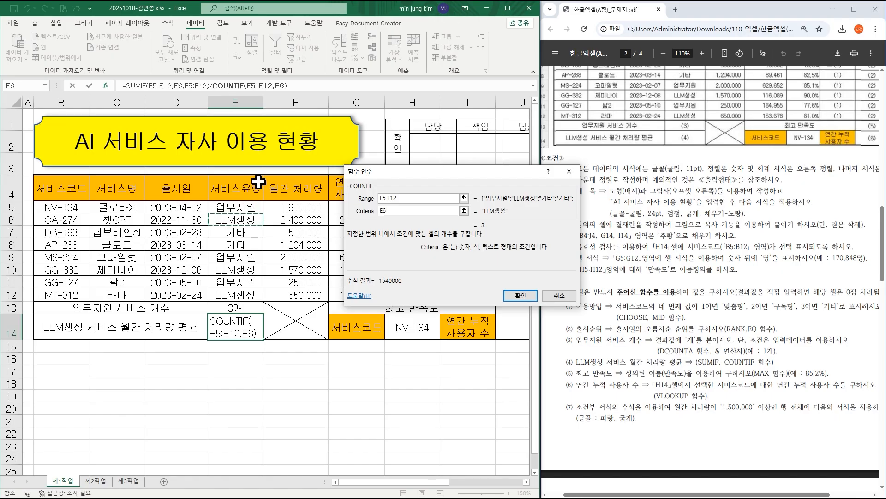
pyautogui.click(520, 296)
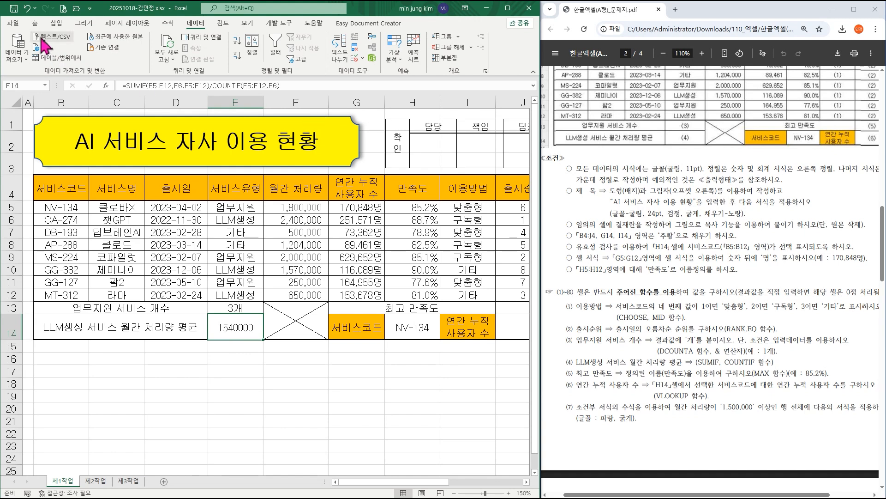
pyautogui.click(34, 22)
pyautogui.click(301, 56)
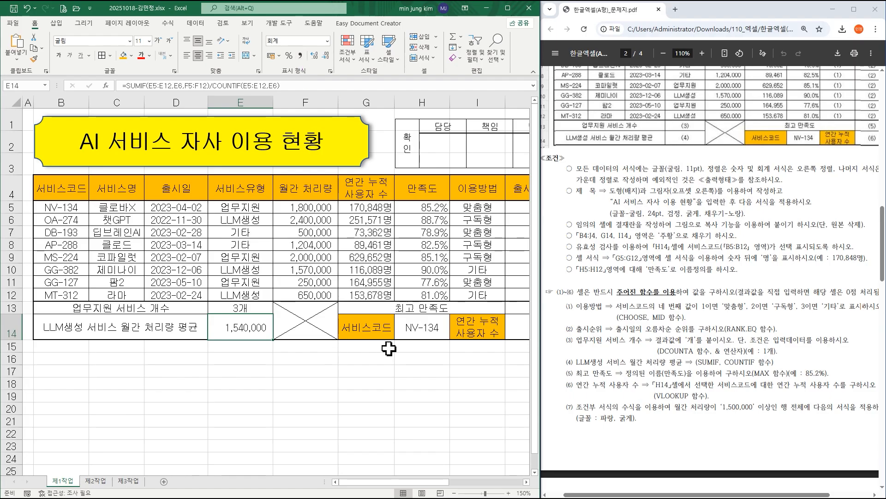
# Enter a MAX formula in J13 that uses the named range 만족도 (H5:H12) as its argument.
pyautogui.moveTo(410, 481); pyautogui.dragTo(441, 484)
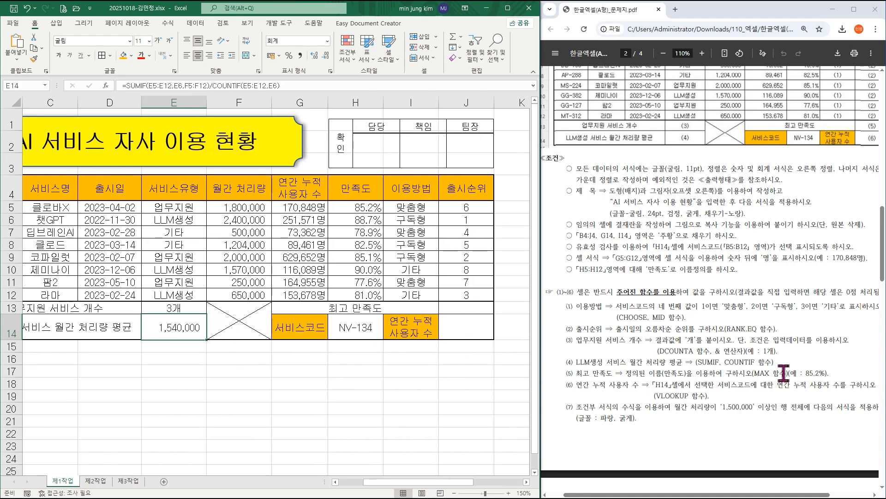
pyautogui.click(455, 306)
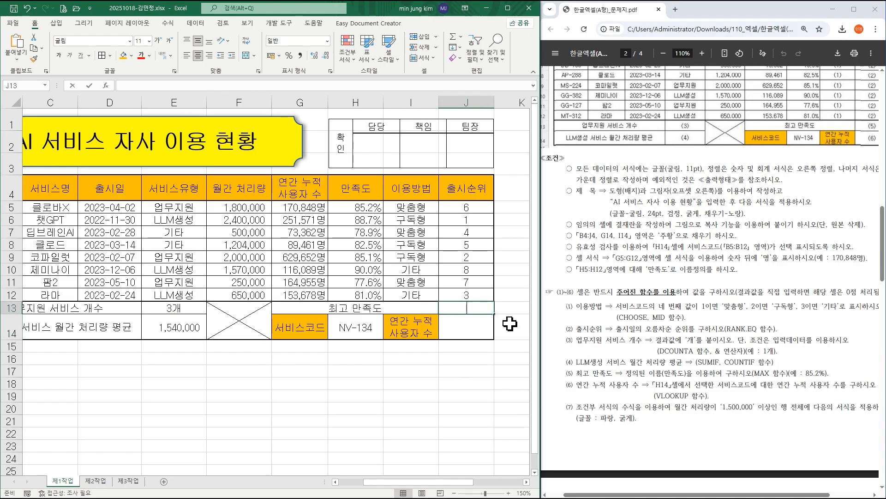
pyautogui.write('=max')
pyautogui.hotkey('ctrl', 'a')
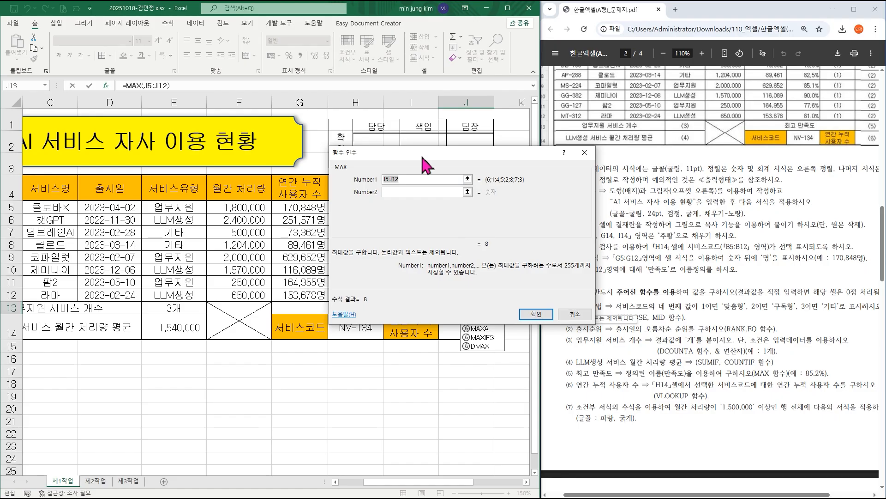
pyautogui.moveTo(425, 164); pyautogui.dragTo(131, 203)
pyautogui.moveTo(358, 207); pyautogui.dragTo(361, 294)
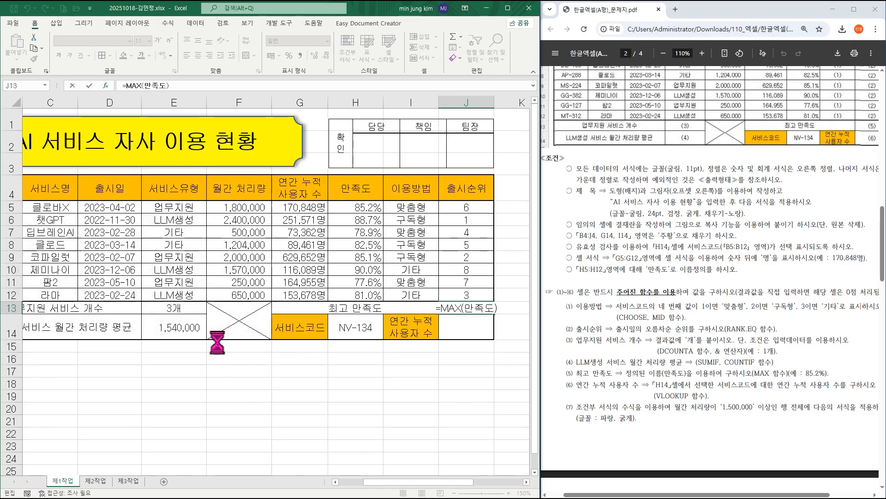
pyautogui.click(221, 344)
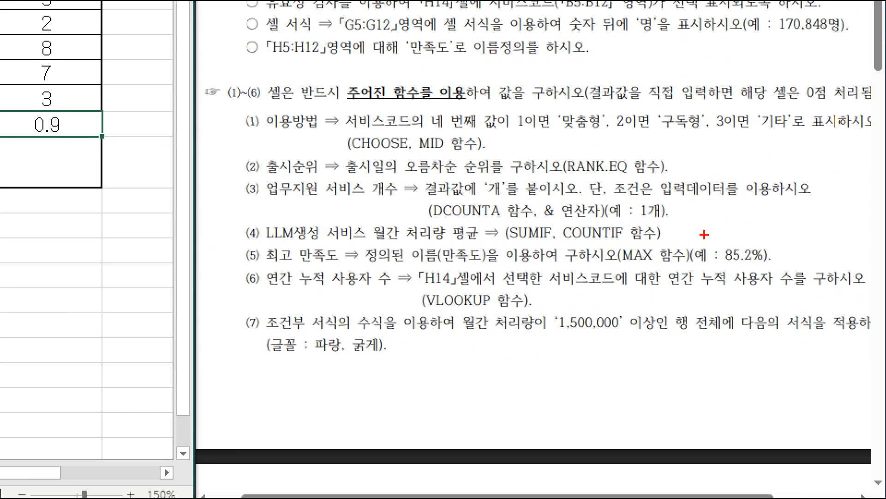
# Format J13 as a percentage with one decimal place.
pyautogui.moveTo(704, 234); pyautogui.dragTo(788, 270)
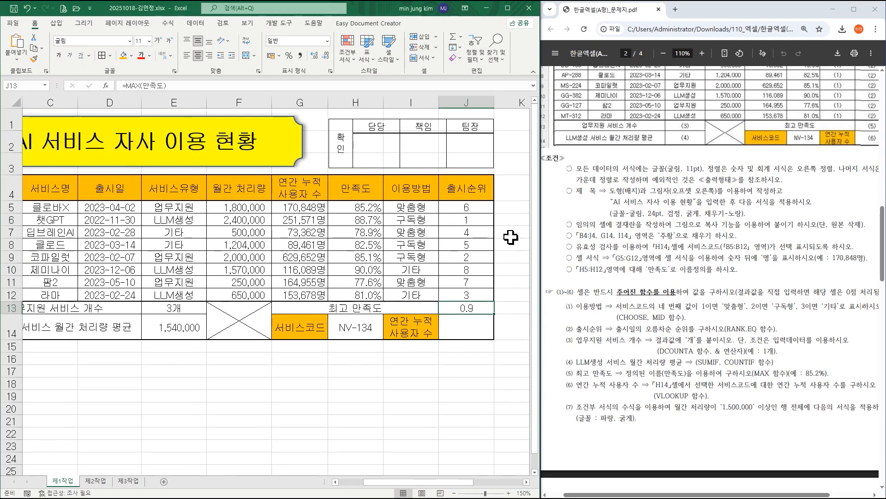
pyautogui.click(289, 59)
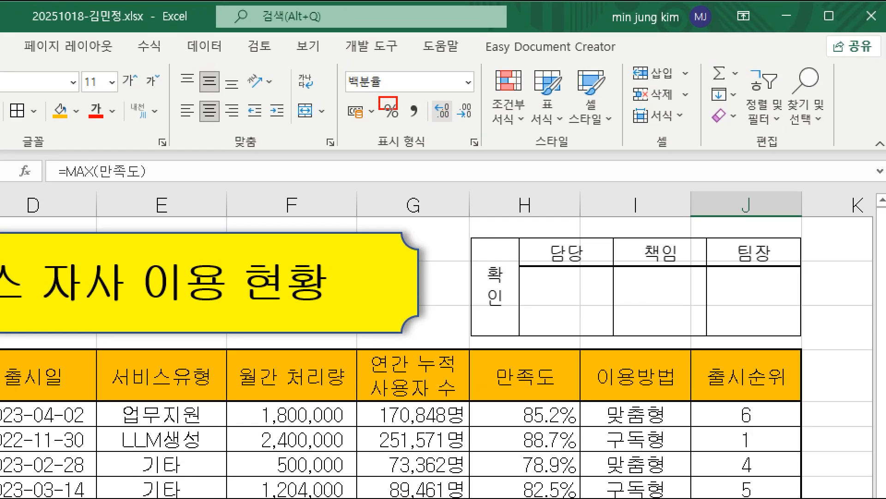
pyautogui.moveTo(398, 109)
pyautogui.mouseDown()
pyautogui.moveTo(405, 121)
pyautogui.moveTo(450, 116)
pyautogui.moveTo(456, 127)
pyautogui.mouseUp()
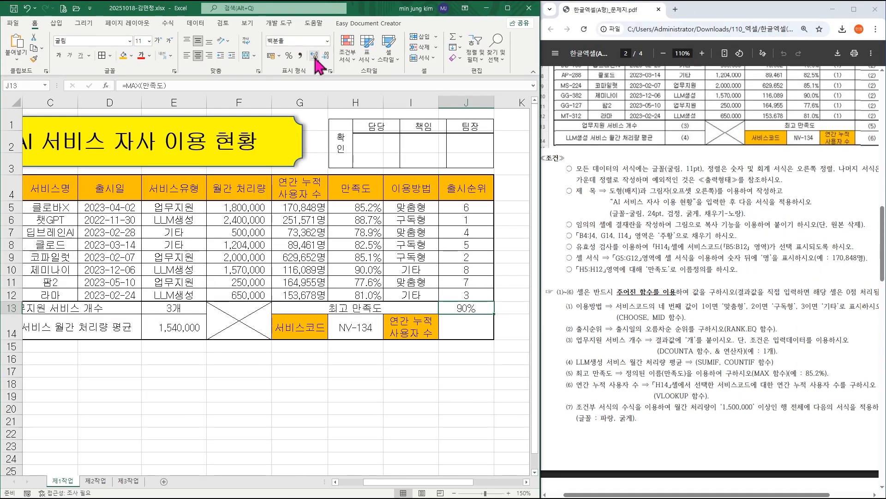
pyautogui.click(443, 111)
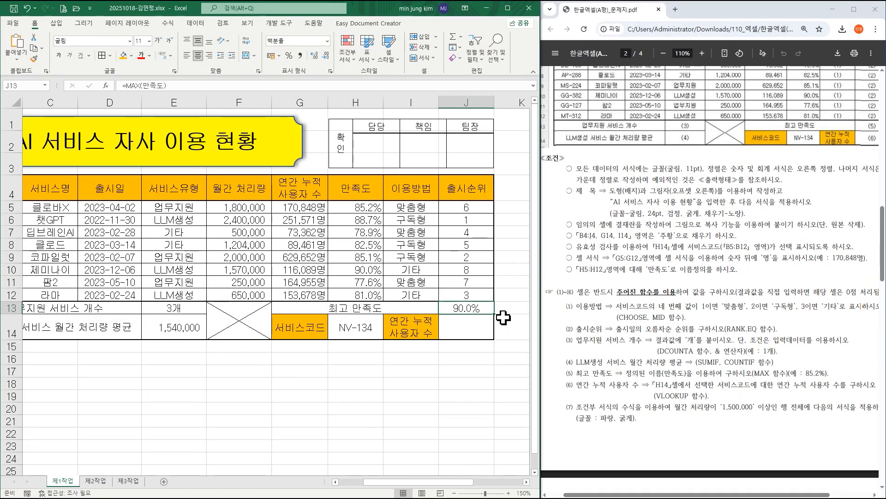
# Start a VLOOKUP formula in J14 with its function arguments dialog, moved clear of row 14.
pyautogui.click(474, 328)
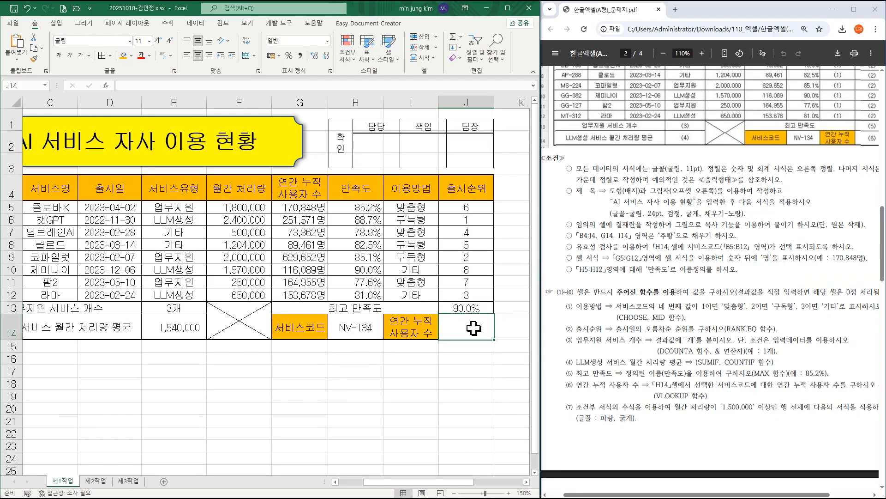
pyautogui.write('=vl')
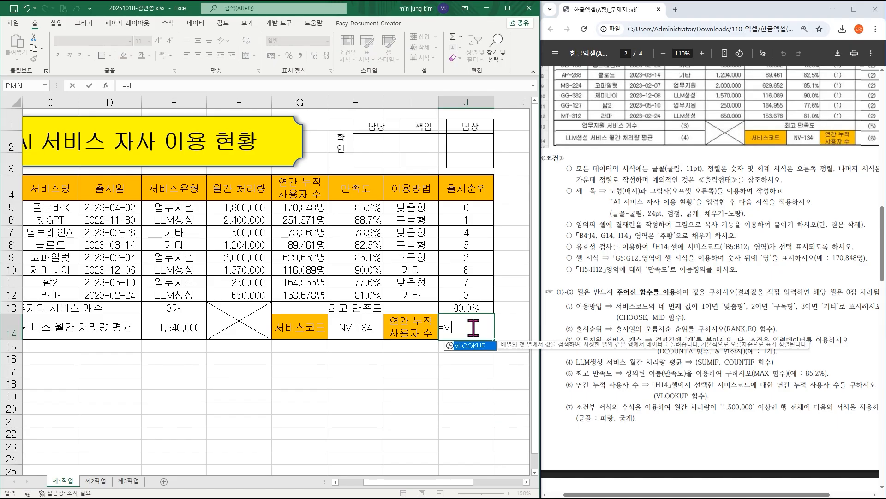
pyautogui.write('ooku')
pyautogui.press('Tab')
pyautogui.hotkey('ctrl', 'a')
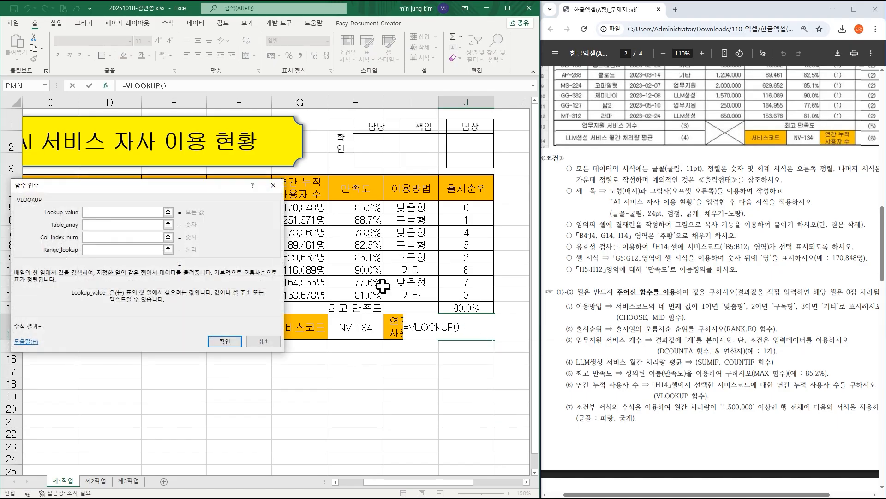
pyautogui.moveTo(197, 184); pyautogui.dragTo(438, 102)
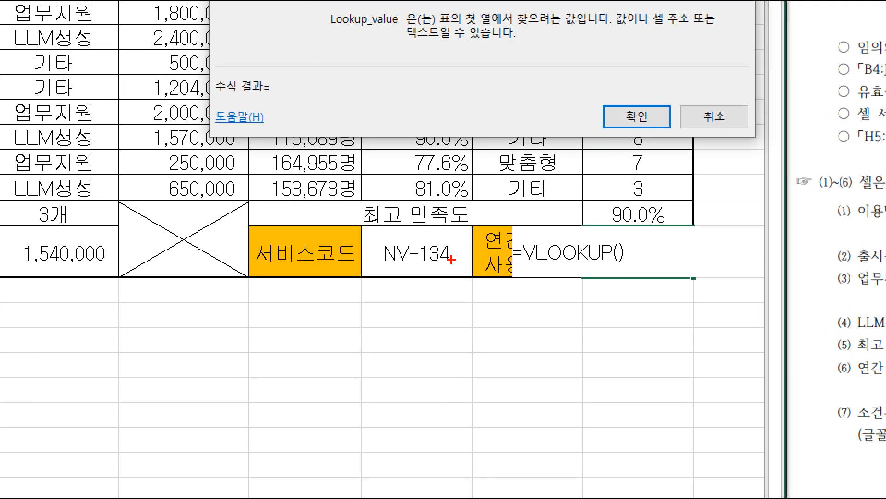
# Set the VLOOKUP Lookup_value to the service code cell H14.
pyautogui.moveTo(451, 260)
pyautogui.mouseDown()
pyautogui.moveTo(387, 252)
pyautogui.moveTo(451, 267)
pyautogui.mouseUp()
pyautogui.moveTo(669, 278)
pyautogui.mouseDown()
pyautogui.moveTo(661, 226)
pyautogui.moveTo(687, 271)
pyautogui.mouseUp()
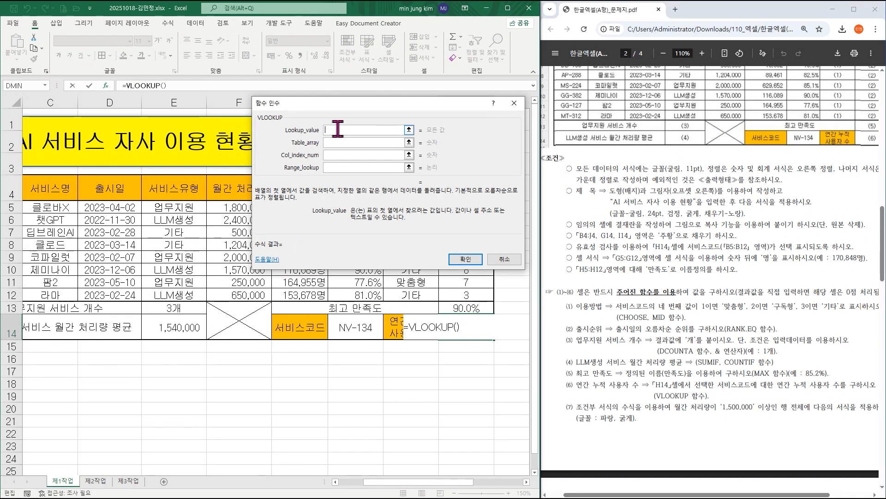
pyautogui.click(353, 326)
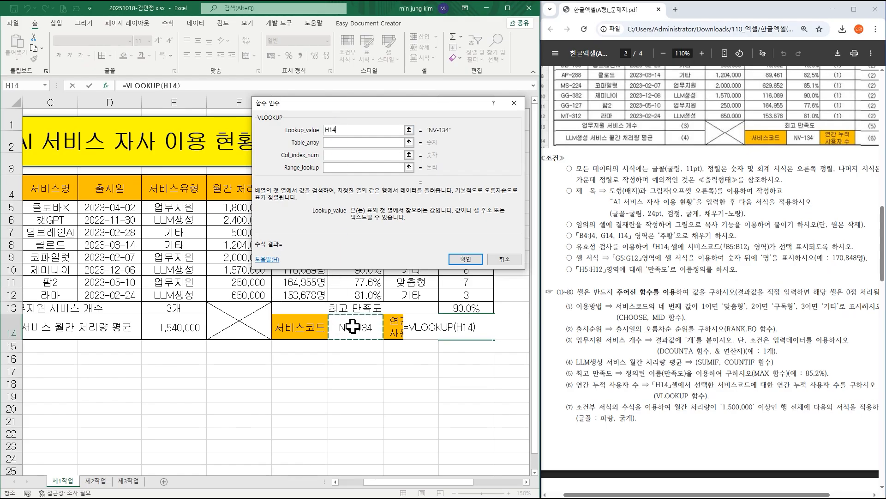
# Set the VLOOKUP Table_array to B4:G12 and move the arguments dialog clear of the table data.
pyautogui.click(347, 143)
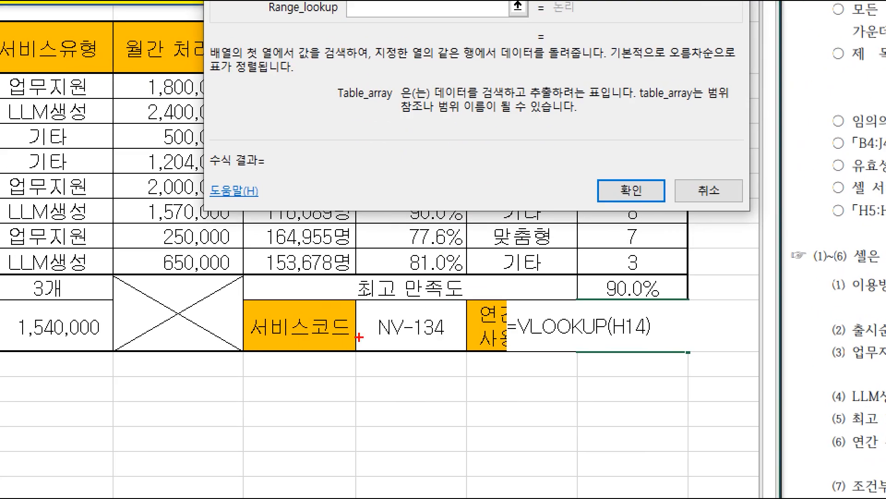
pyautogui.moveTo(327, 336)
pyautogui.mouseDown()
pyautogui.moveTo(288, 341)
pyautogui.moveTo(340, 358)
pyautogui.mouseUp()
pyautogui.moveTo(541, 357)
pyautogui.mouseDown()
pyautogui.moveTo(496, 296)
pyautogui.moveTo(506, 365)
pyautogui.mouseUp()
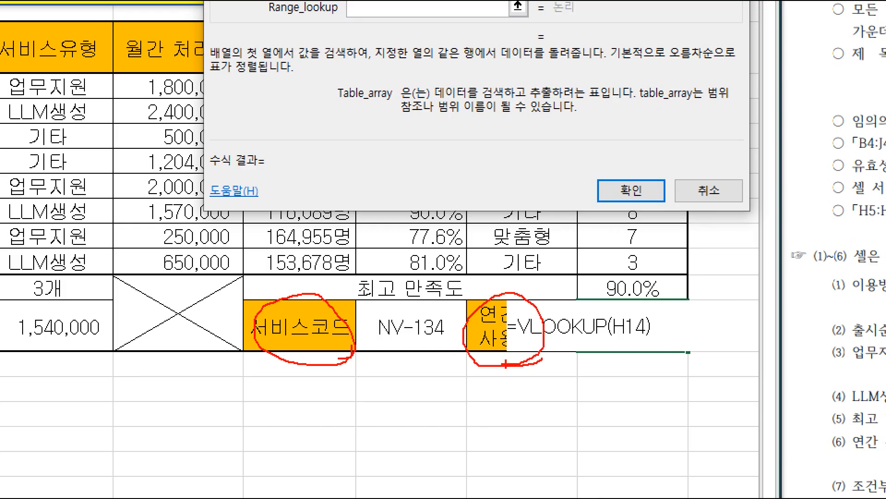
pyautogui.moveTo(247, 344); pyautogui.dragTo(336, 345)
pyautogui.press('Escape')
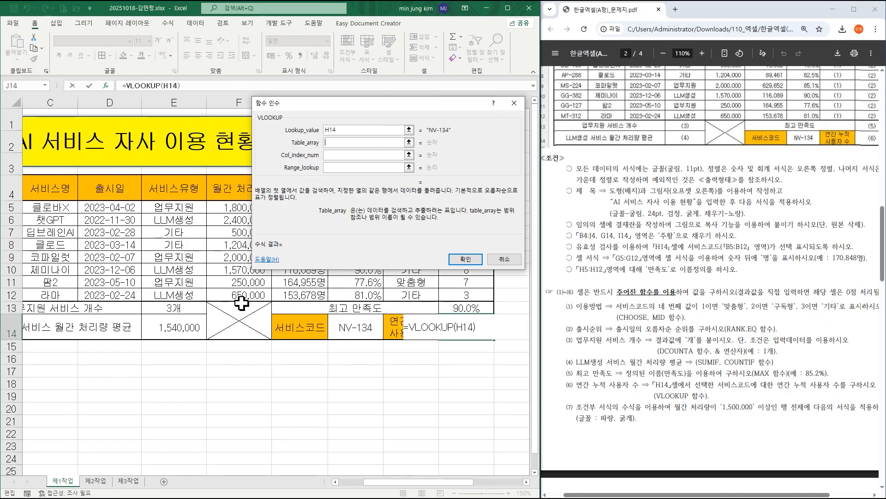
pyautogui.moveTo(371, 481); pyautogui.dragTo(344, 481)
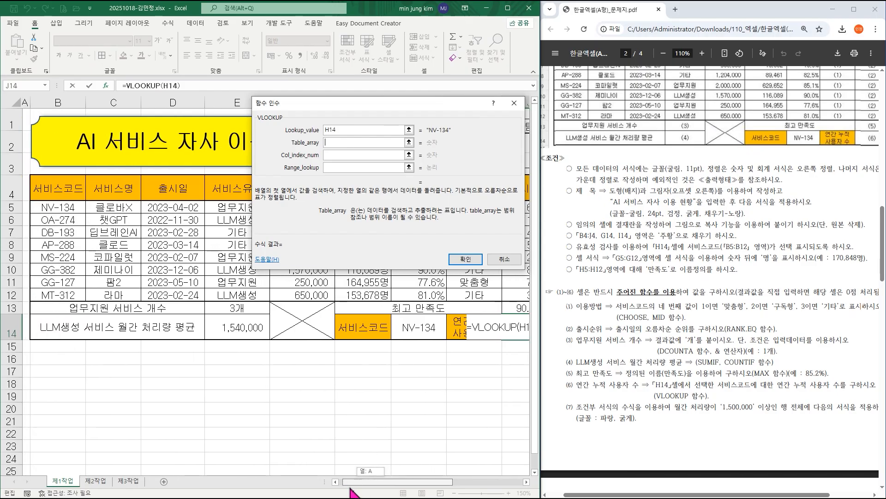
pyautogui.click(64, 185)
pyautogui.moveTo(66, 185); pyautogui.dragTo(353, 294)
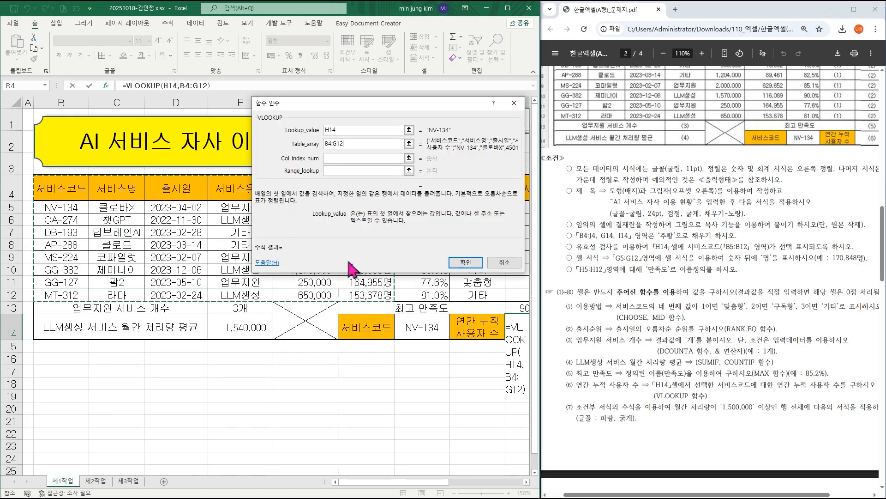
pyautogui.moveTo(336, 104); pyautogui.dragTo(222, 334)
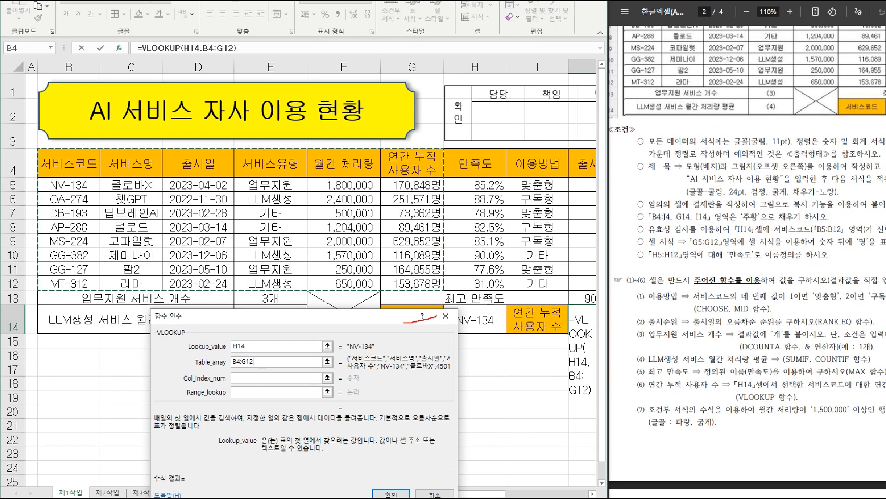
# Set the VLOOKUP Col_index_num to 6 for the 연간 누적 사용자 수 column.
pyautogui.moveTo(403, 323); pyautogui.dragTo(430, 318)
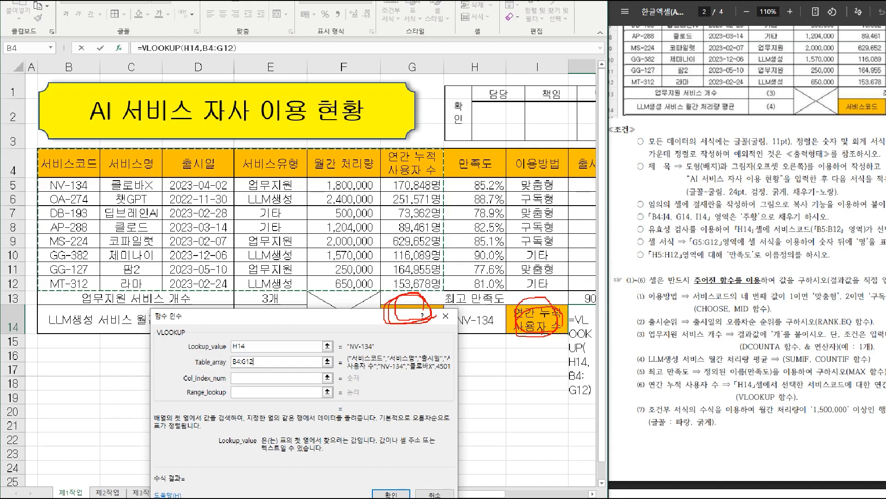
pyautogui.moveTo(80, 156); pyautogui.dragTo(57, 195)
pyautogui.moveTo(120, 173); pyautogui.dragTo(128, 162)
pyautogui.moveTo(241, 165); pyautogui.dragTo(270, 163)
pyautogui.moveTo(391, 157)
pyautogui.mouseDown()
pyautogui.moveTo(392, 202)
pyautogui.moveTo(424, 187)
pyautogui.moveTo(509, 239)
pyautogui.moveTo(522, 300)
pyautogui.mouseUp()
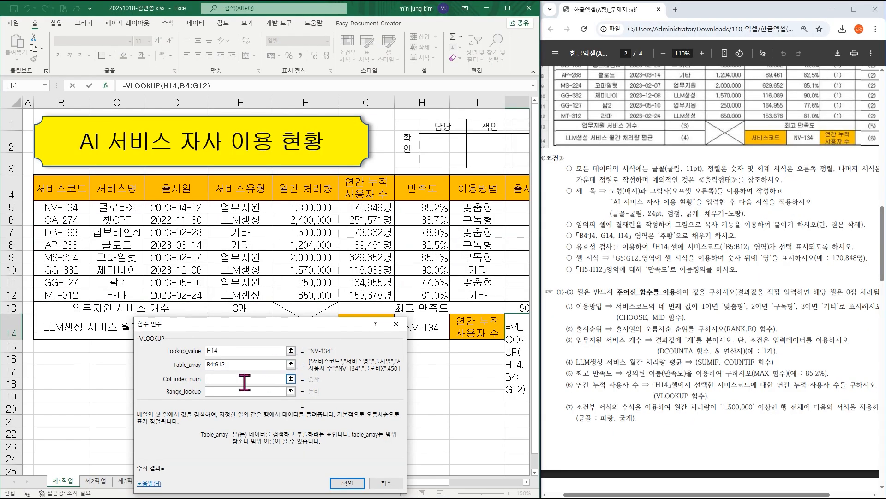
pyautogui.click(258, 379)
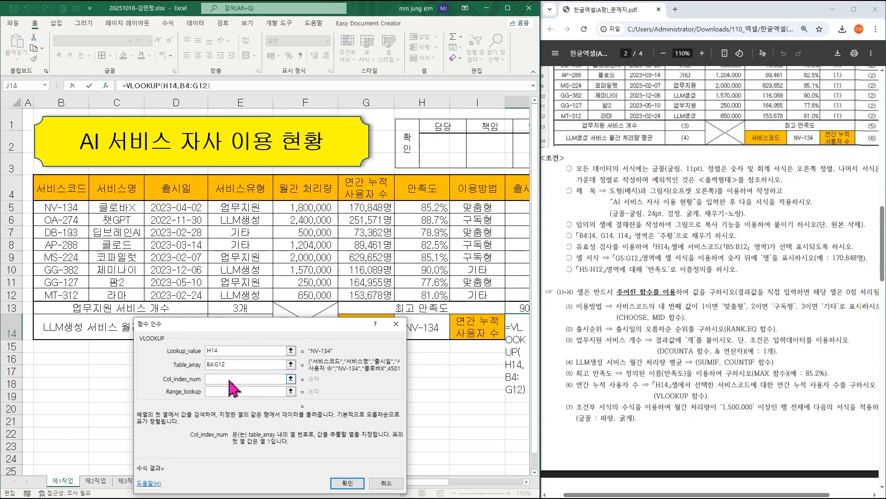
pyautogui.write('6')
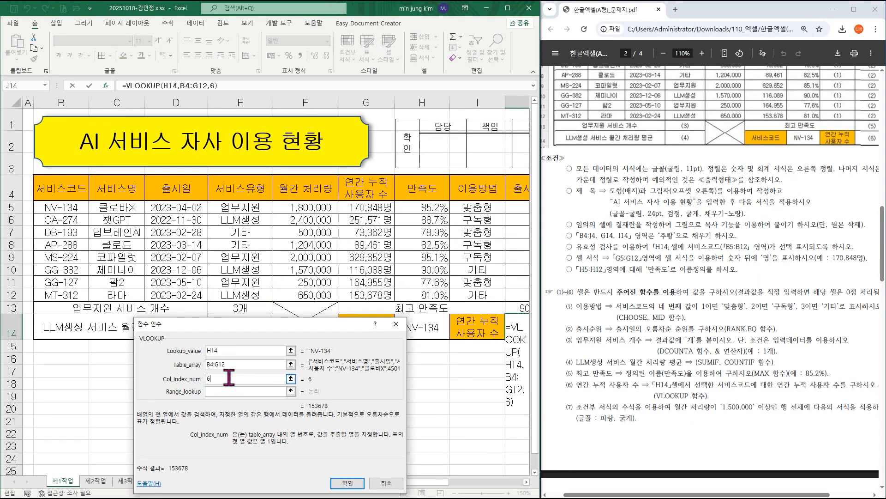
# Set Range_lookup to 0 for an exact match and complete the VLOOKUP formula in J14.
pyautogui.click(216, 390)
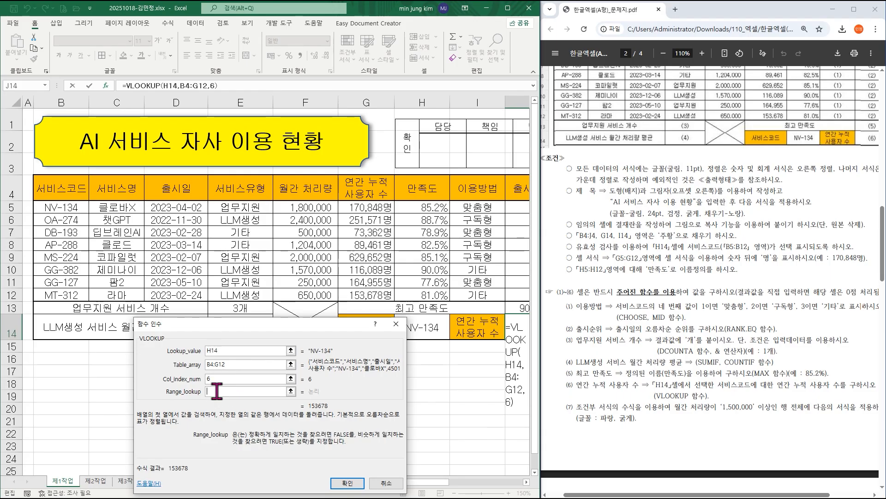
pyautogui.moveTo(354, 328); pyautogui.dragTo(351, 363)
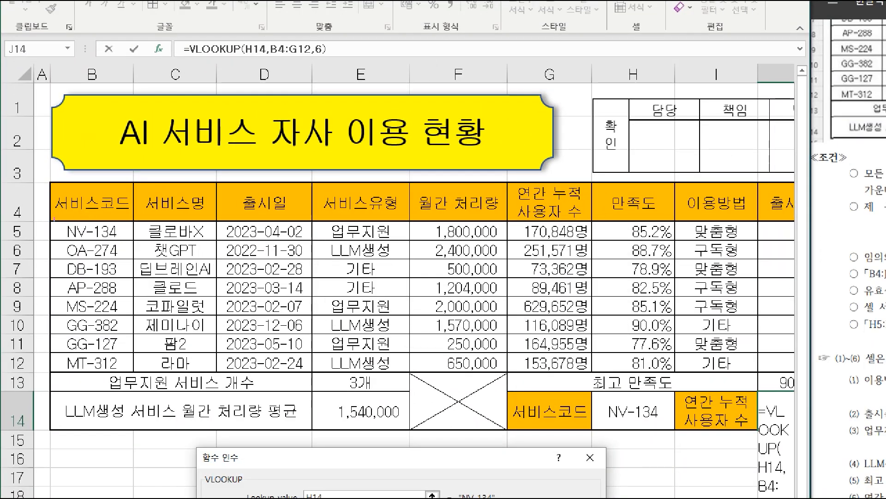
pyautogui.moveTo(54, 219); pyautogui.dragTo(130, 360)
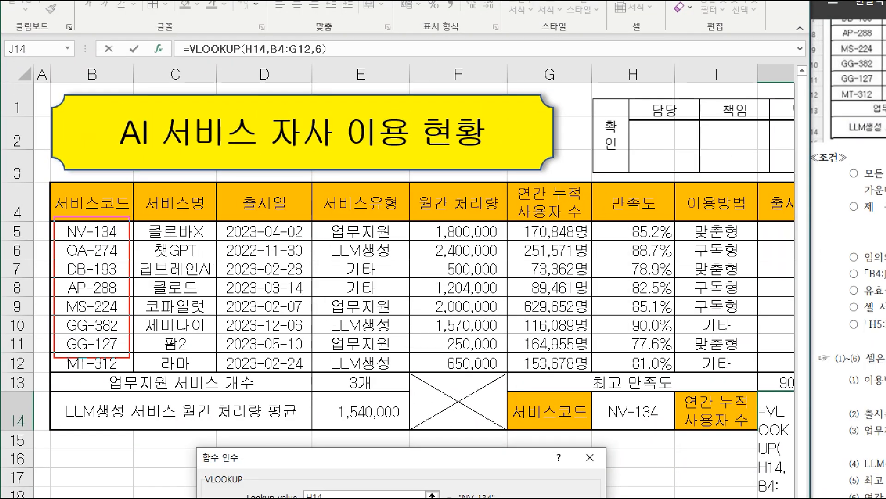
pyautogui.moveTo(603, 391)
pyautogui.mouseDown()
pyautogui.moveTo(631, 421)
pyautogui.moveTo(661, 432)
pyautogui.mouseUp()
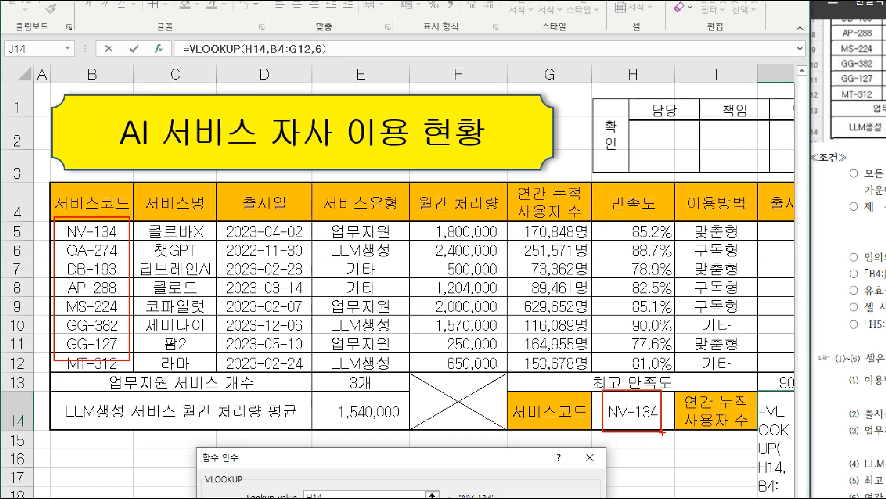
pyautogui.moveTo(755, 368); pyautogui.dragTo(814, 332)
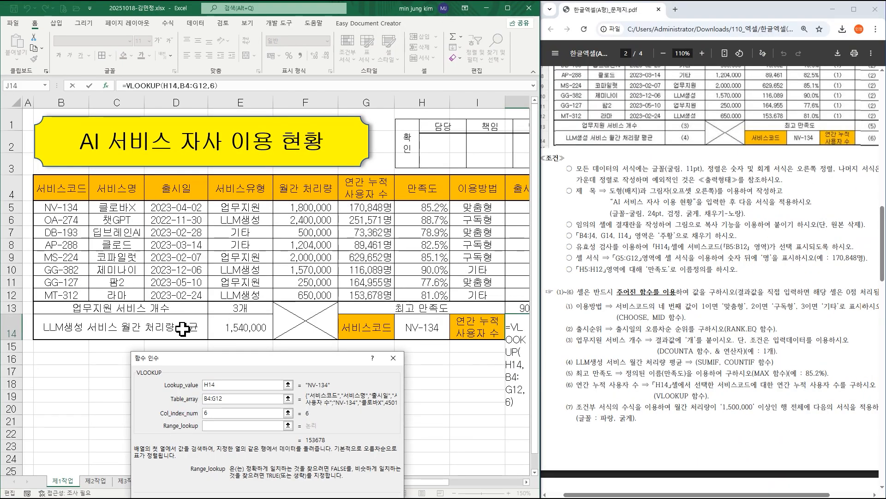
pyautogui.moveTo(302, 471); pyautogui.dragTo(305, 106)
pyautogui.click(210, 181)
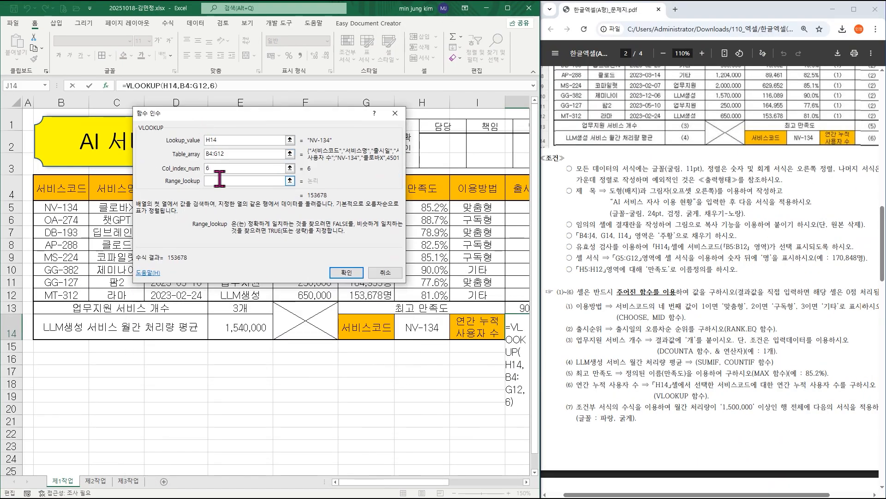
pyautogui.write('0')
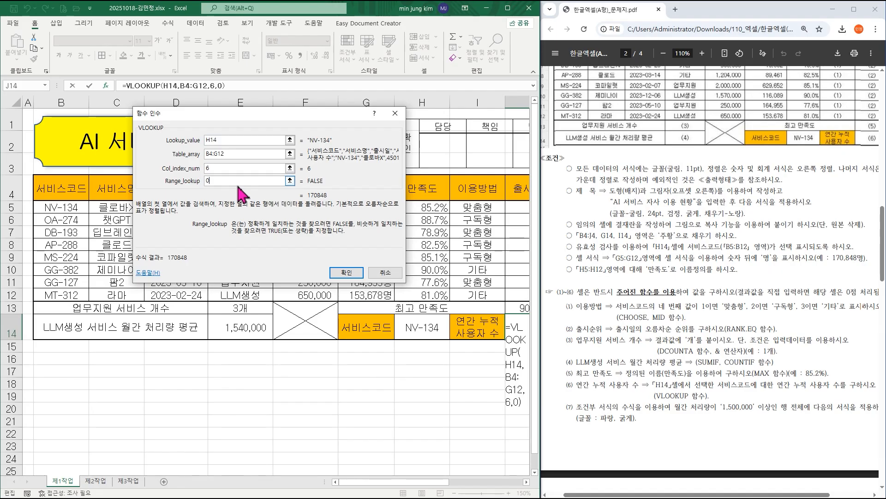
pyautogui.click(346, 272)
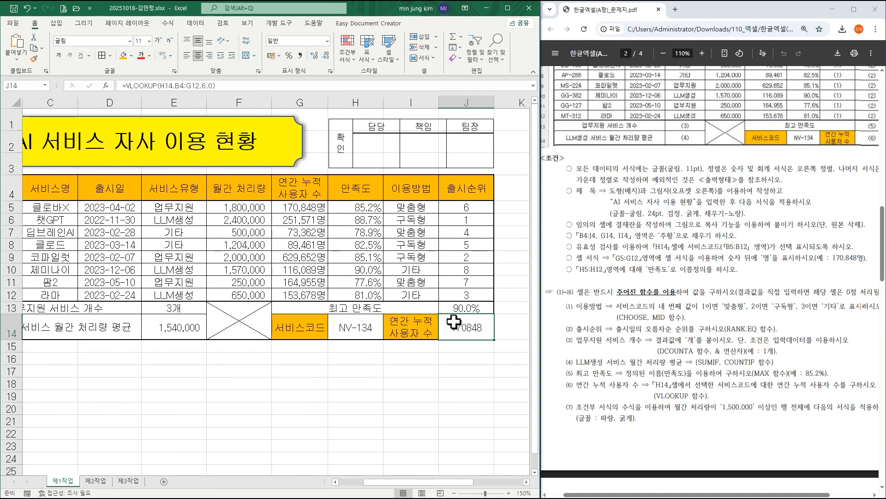
# Apply the comma style to J14 and choose OA-274 as the service code in H14.
pyautogui.click(300, 55)
pyautogui.click(366, 327)
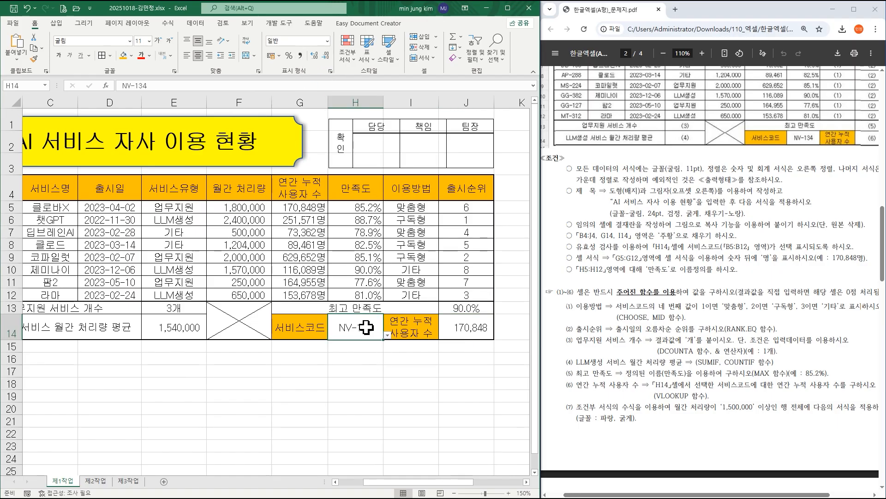
pyautogui.click(387, 335)
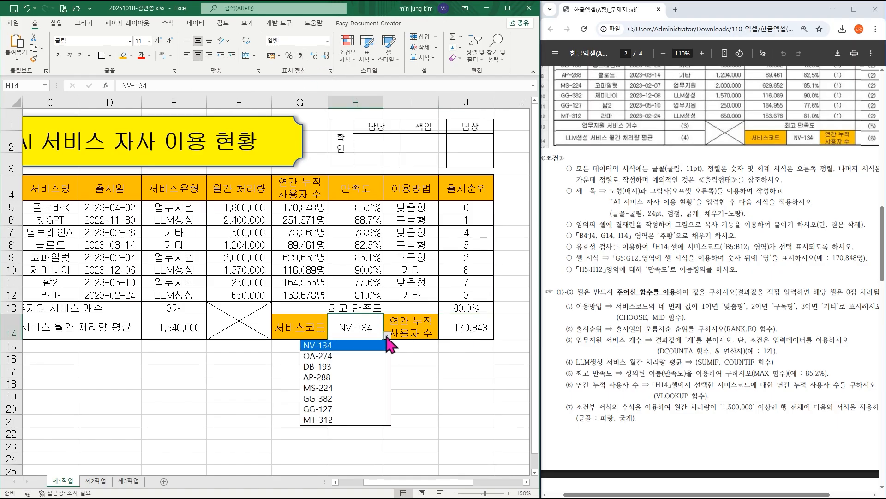
pyautogui.click(345, 356)
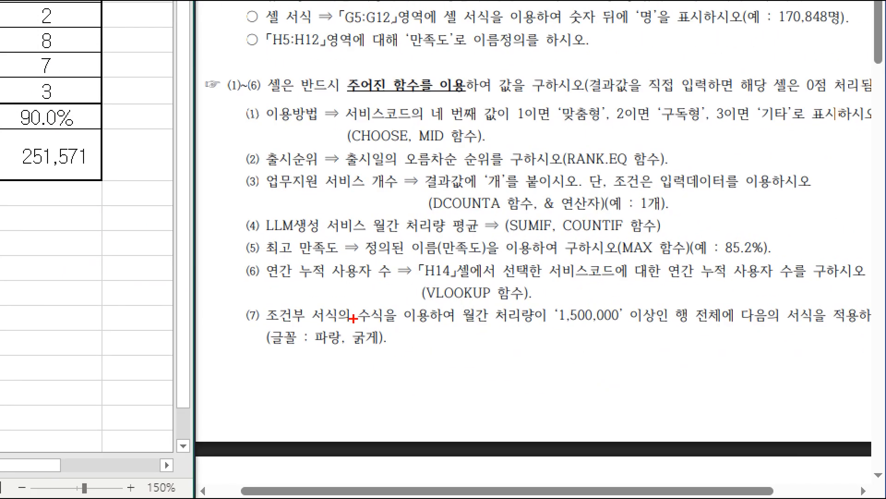
# Start a new conditional formatting rule for B5:J12 that uses a formula to determine which cells to format.
pyautogui.moveTo(460, 298); pyautogui.dragTo(634, 333)
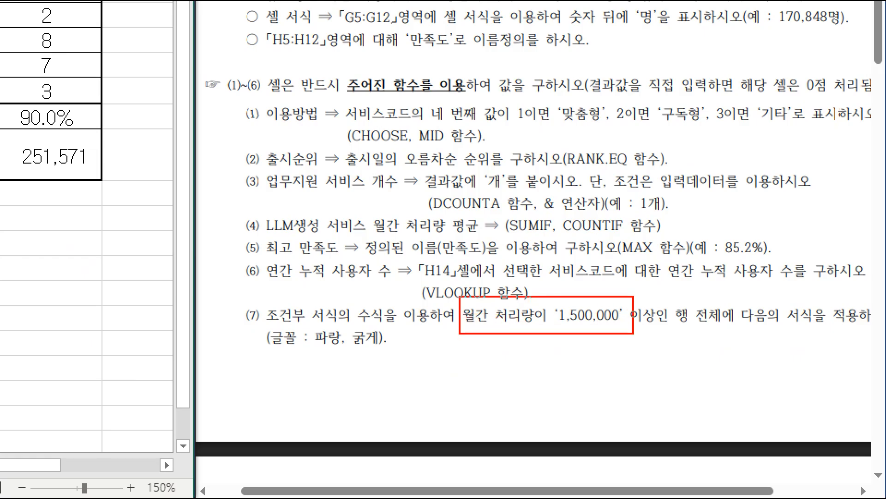
pyautogui.moveTo(634, 333); pyautogui.dragTo(766, 329)
pyautogui.moveTo(298, 320); pyautogui.dragTo(391, 349)
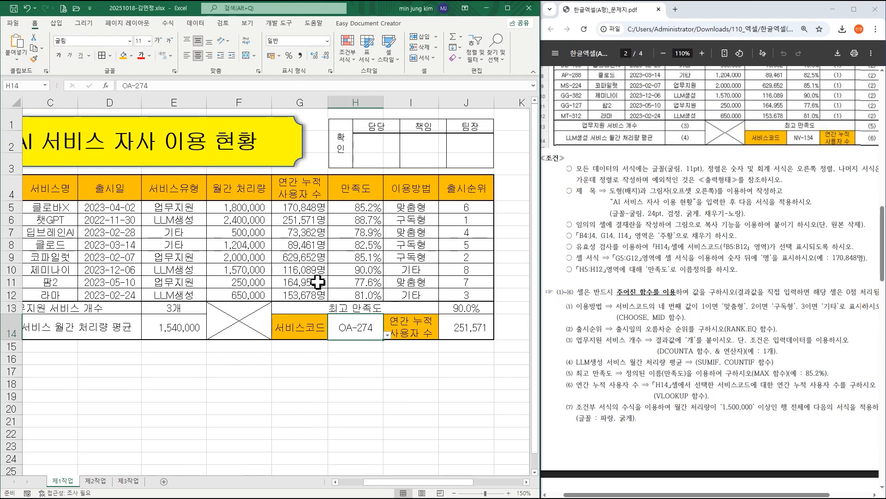
pyautogui.moveTo(444, 481); pyautogui.dragTo(419, 476)
pyautogui.click(455, 493)
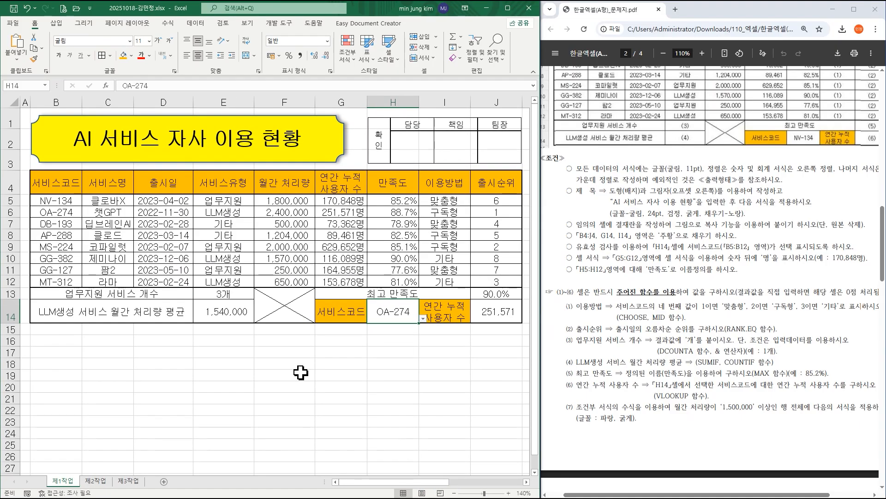
pyautogui.moveTo(59, 197); pyautogui.dragTo(481, 281)
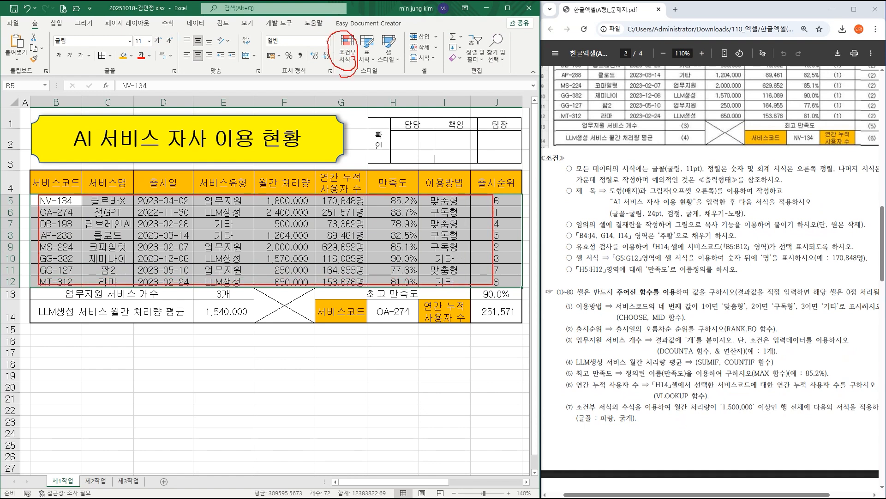
pyautogui.click(350, 49)
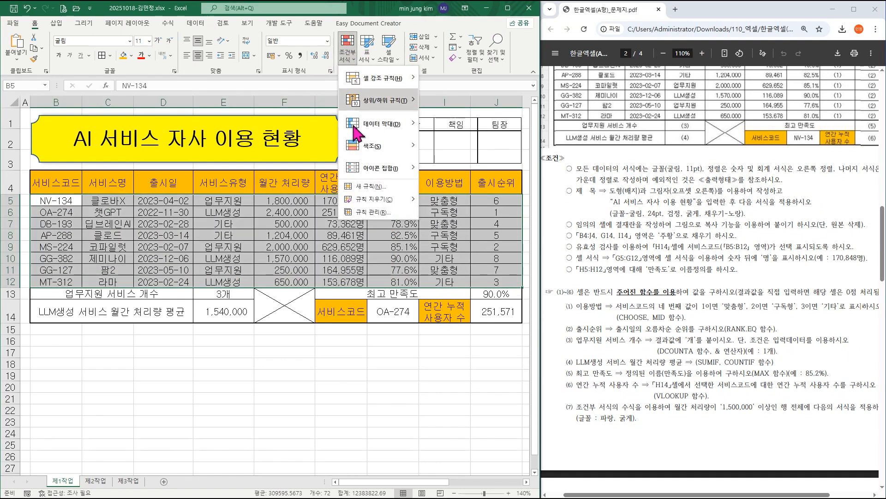
pyautogui.click(365, 188)
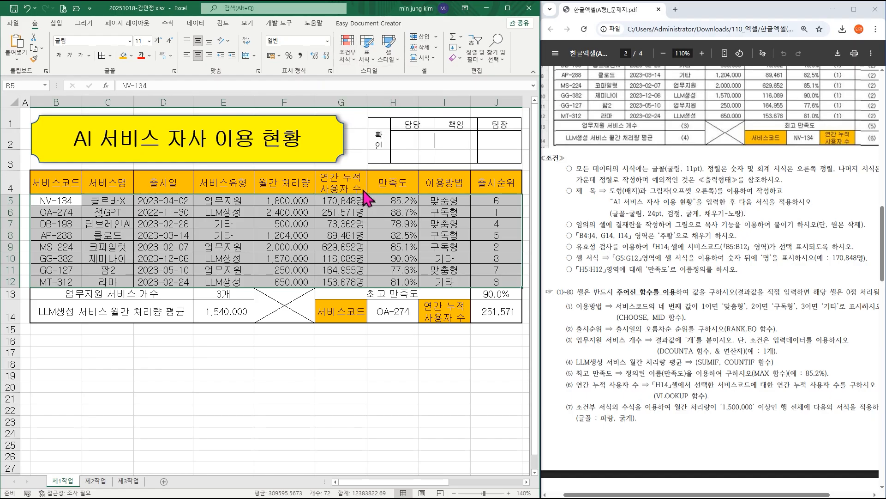
pyautogui.click(174, 192)
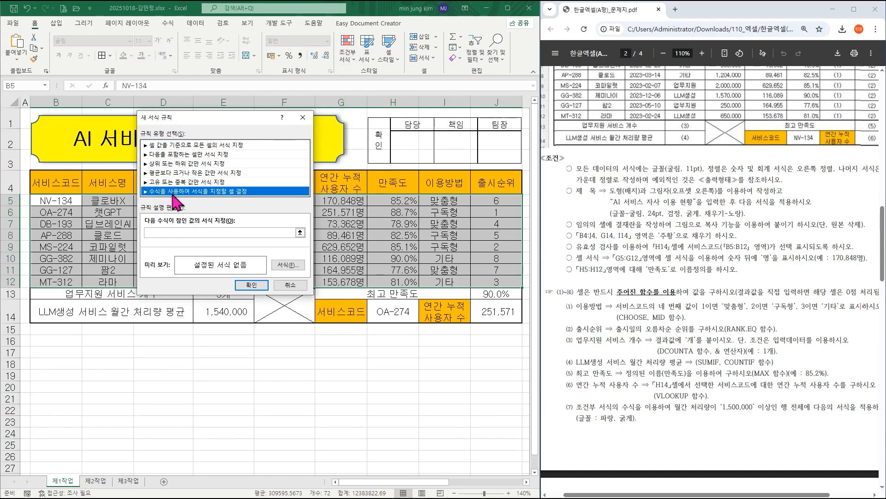
# Enter =$F5>=1500000 as the rule's formula, with only column F locked in the reference.
pyautogui.click(168, 233)
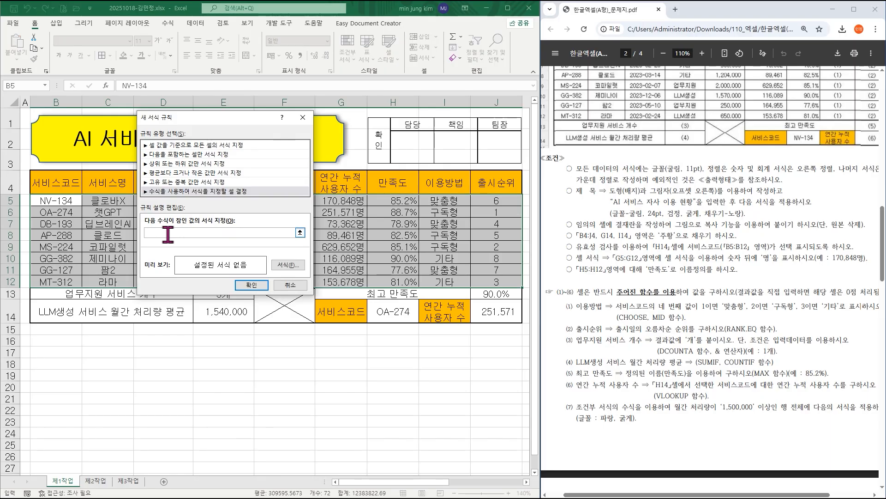
pyautogui.moveTo(198, 127); pyautogui.dragTo(300, 263)
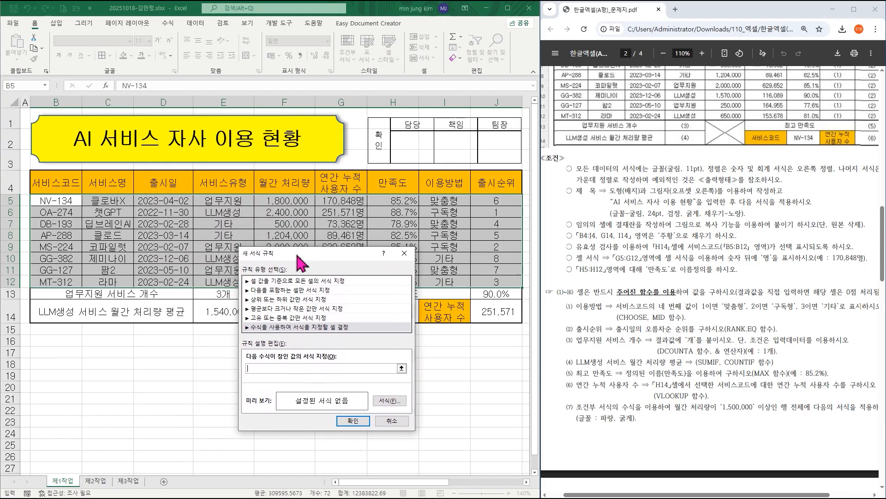
pyautogui.click(283, 200)
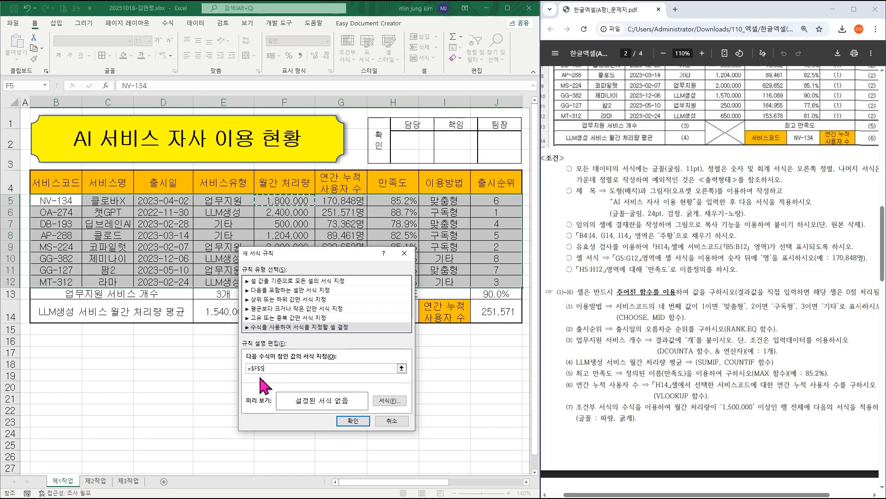
pyautogui.press('F4')
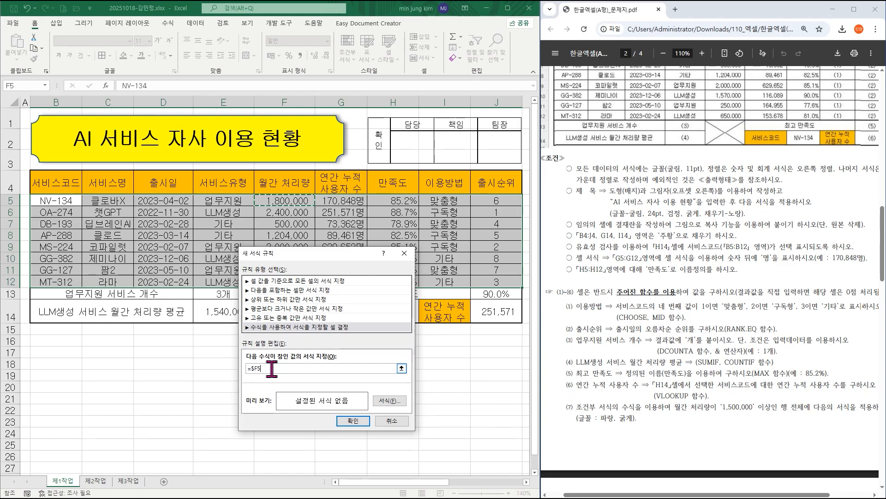
pyautogui.write('>=1500000')
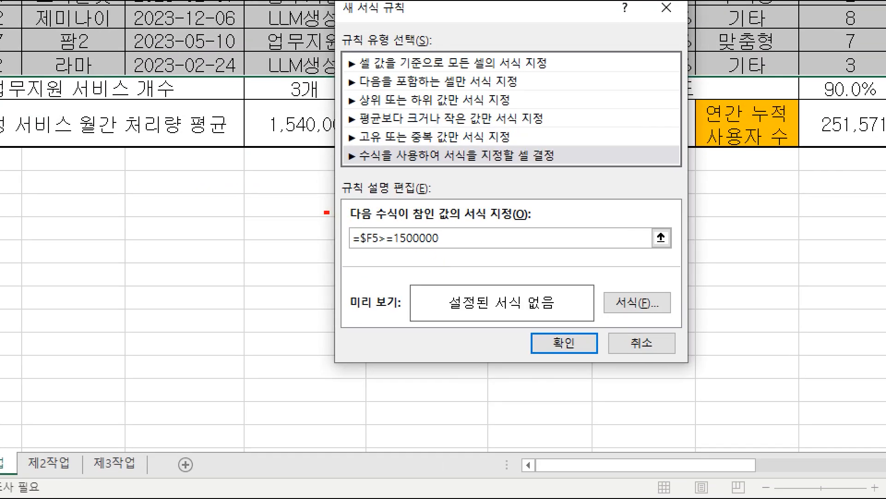
pyautogui.moveTo(326, 212); pyautogui.dragTo(455, 253)
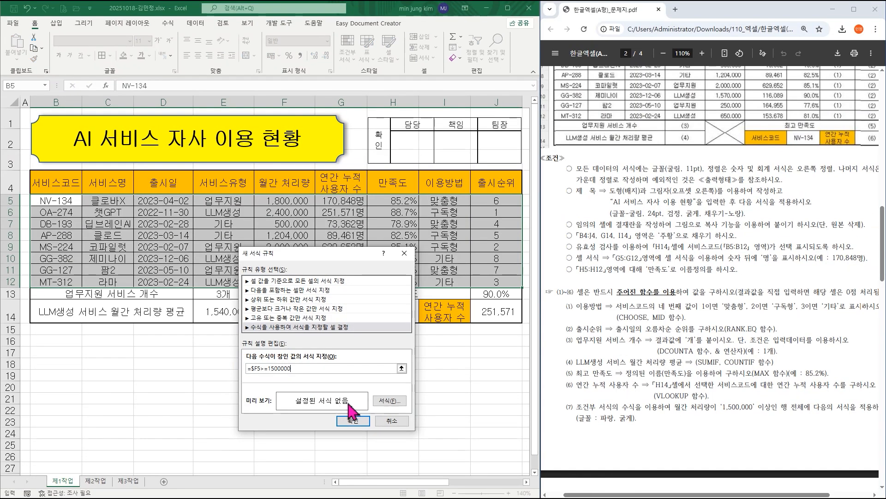
# Set the rule's font to bold (굵게) and standard blue (파랑), and apply the conditional formatting rule to B5:J12.
pyautogui.click(391, 401)
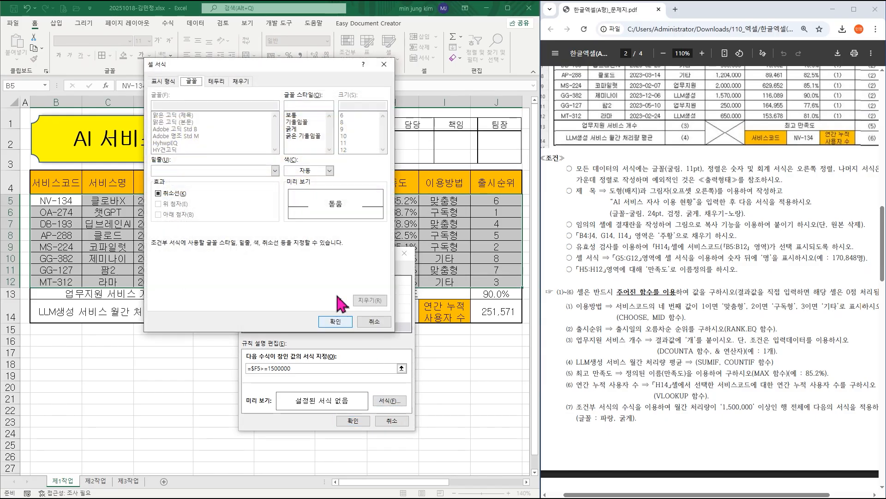
pyautogui.click(310, 172)
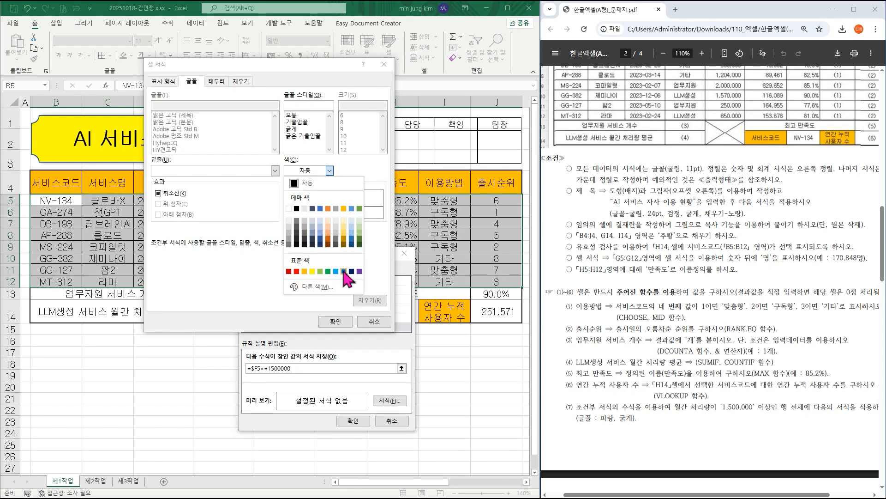
pyautogui.click(344, 271)
pyautogui.click(303, 130)
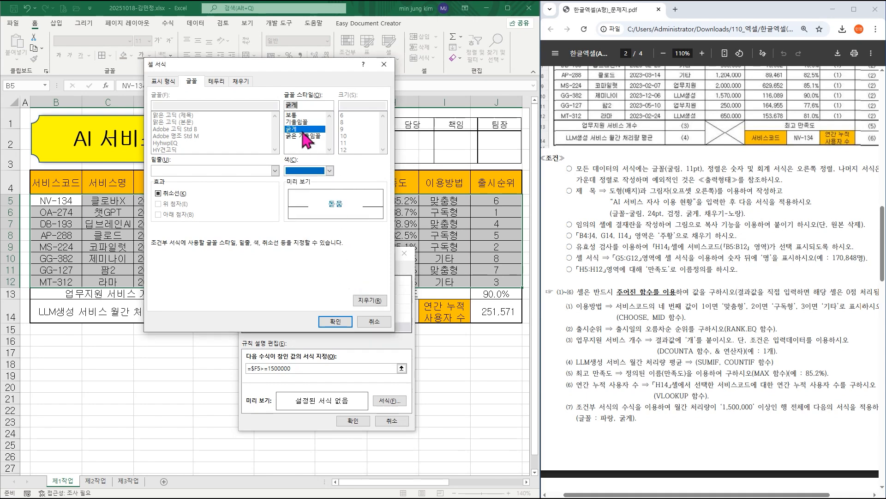
pyautogui.hotkey('ctrl', '1')
pyautogui.moveTo(303, 130); pyautogui.dragTo(302, 143)
pyautogui.moveTo(317, 182); pyautogui.dragTo(287, 172)
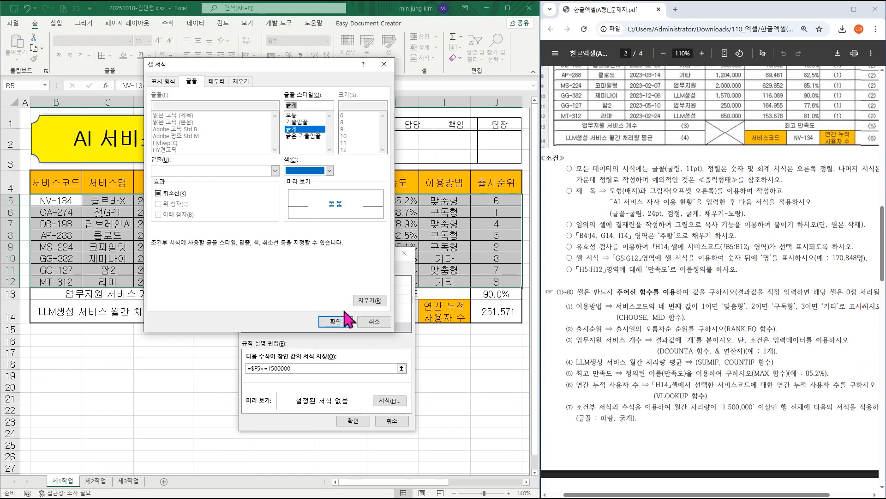
pyautogui.click(342, 372)
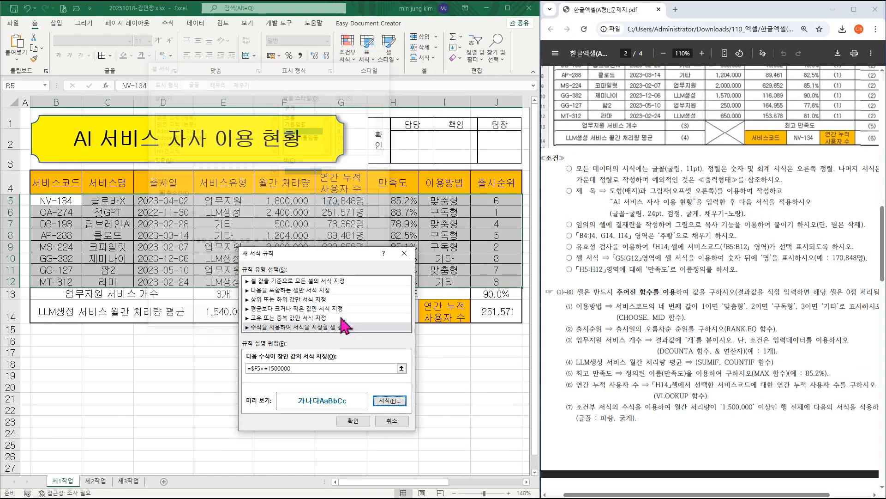
pyautogui.click(353, 420)
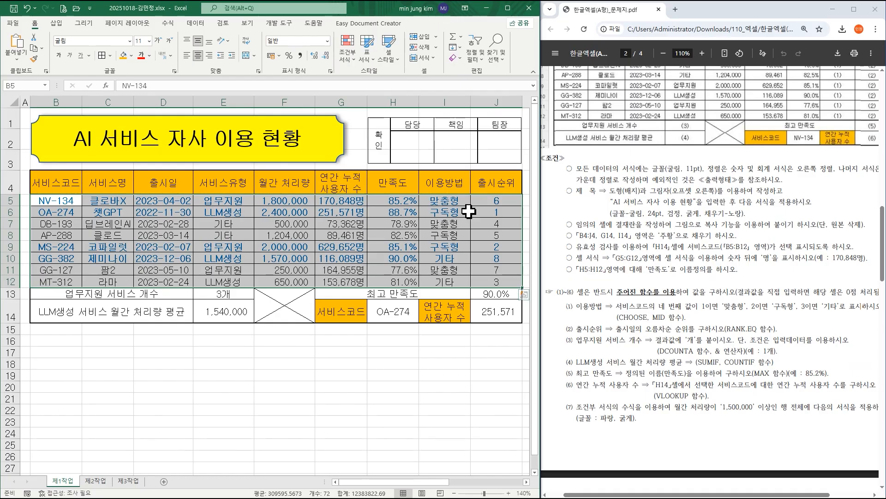
# Copy B4:H12 from the 제1작업 sheet and paste it at B2 of the 제2작업 sheet.
pyautogui.scroll(-5, 649, 270)
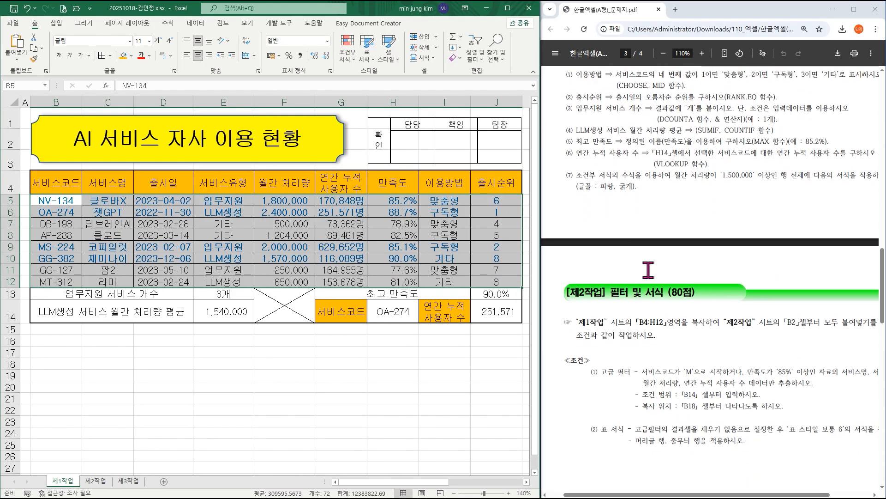
pyautogui.scroll(-3, 649, 269)
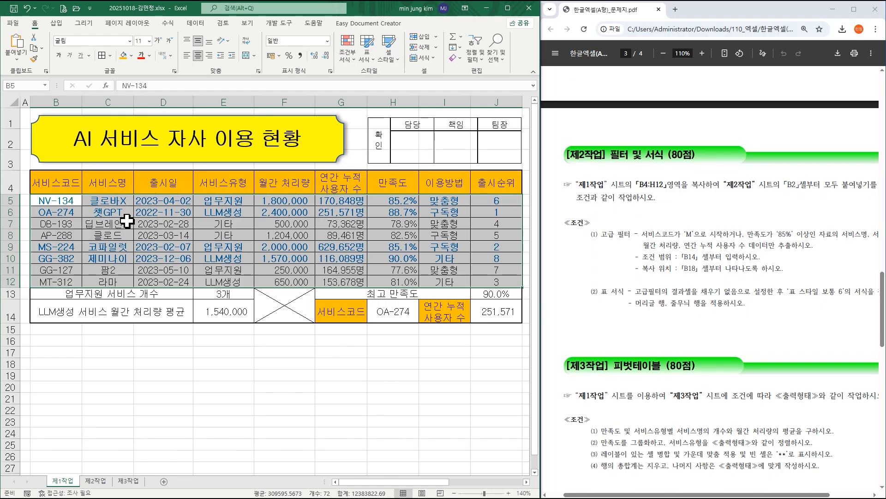
pyautogui.click(111, 211)
pyautogui.moveTo(58, 180); pyautogui.dragTo(385, 279)
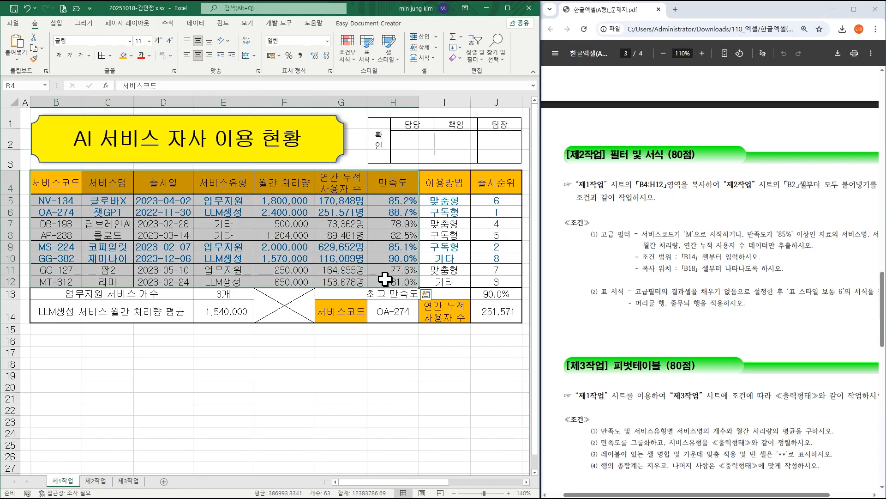
pyautogui.hotkey('ctrl', 'c')
pyautogui.click(96, 480)
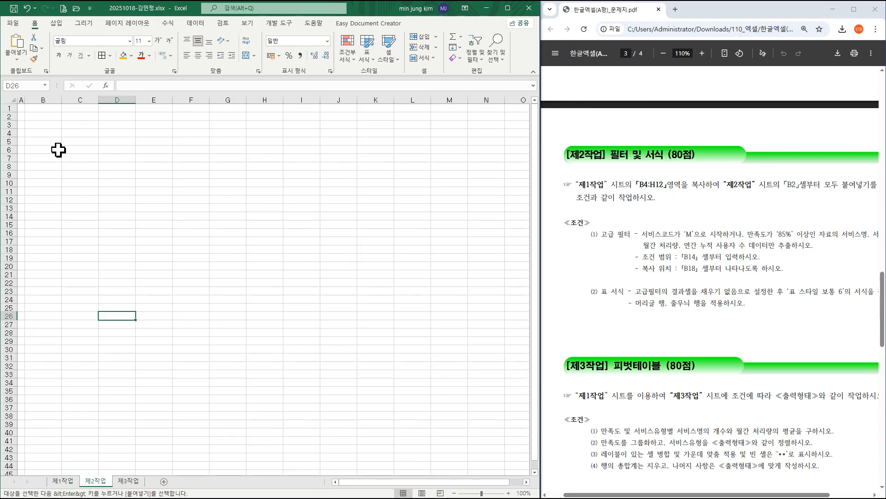
pyautogui.click(52, 116)
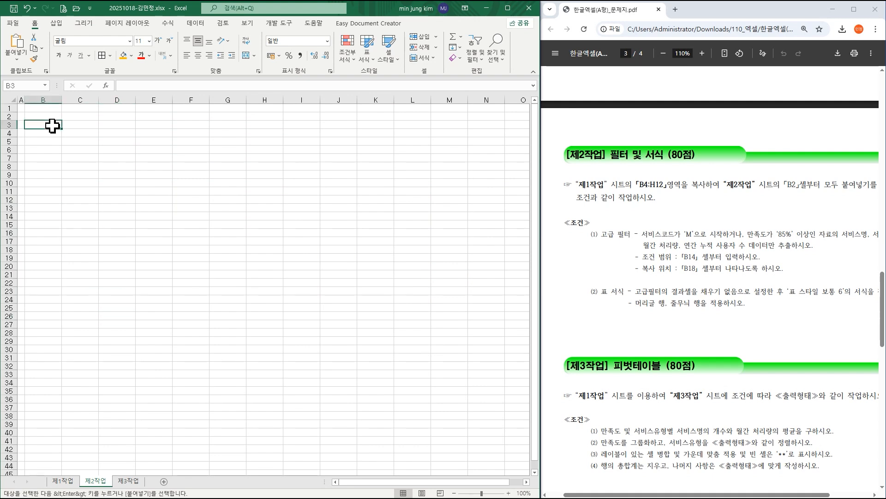
pyautogui.hotkey('ctrl', 'v')
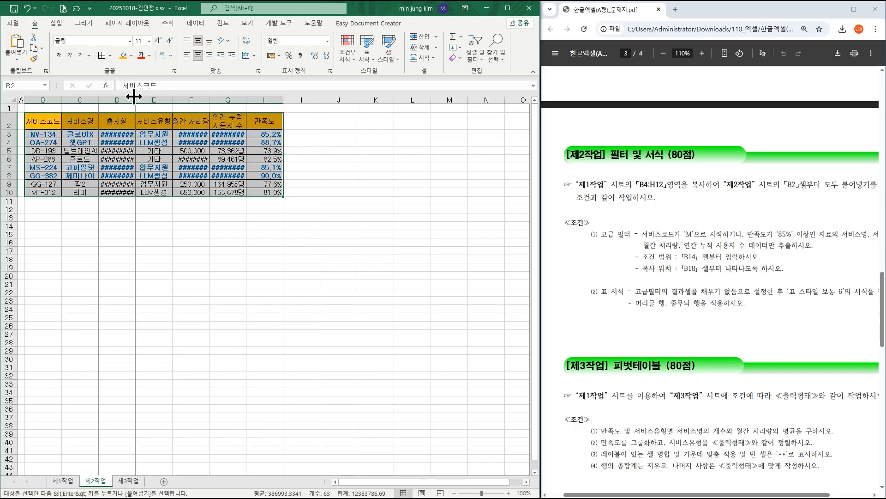
# AutoFit the widths of columns D, F and G on the 제2작업 sheet.
pyautogui.doubleClick(135, 98)
pyautogui.doubleClick(221, 99)
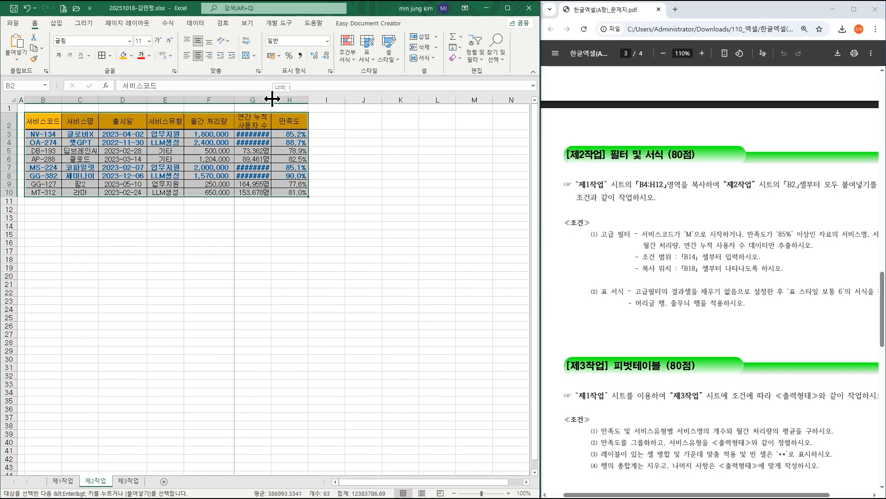
pyautogui.doubleClick(272, 99)
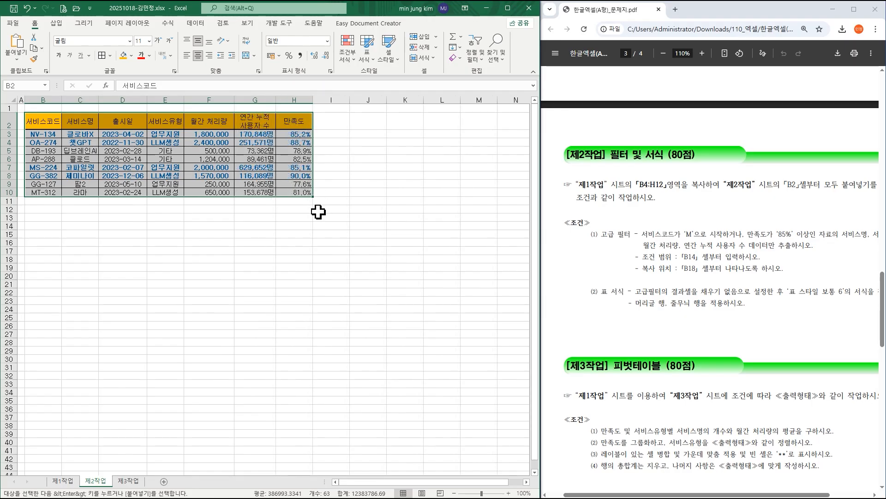
# Examine the 제2작업 advanced filter conditions, extraction fields, criteria range and copy location in the exam PDF.
pyautogui.scroll(-3, 706, 286)
pyautogui.scroll(1, 739, 282)
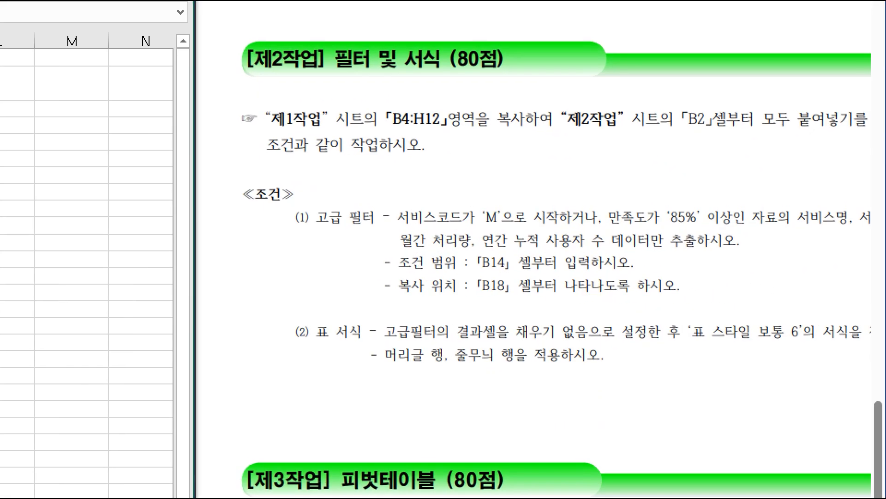
pyautogui.moveTo(394, 199)
pyautogui.mouseDown()
pyautogui.moveTo(444, 228)
pyautogui.moveTo(474, 226)
pyautogui.mouseUp()
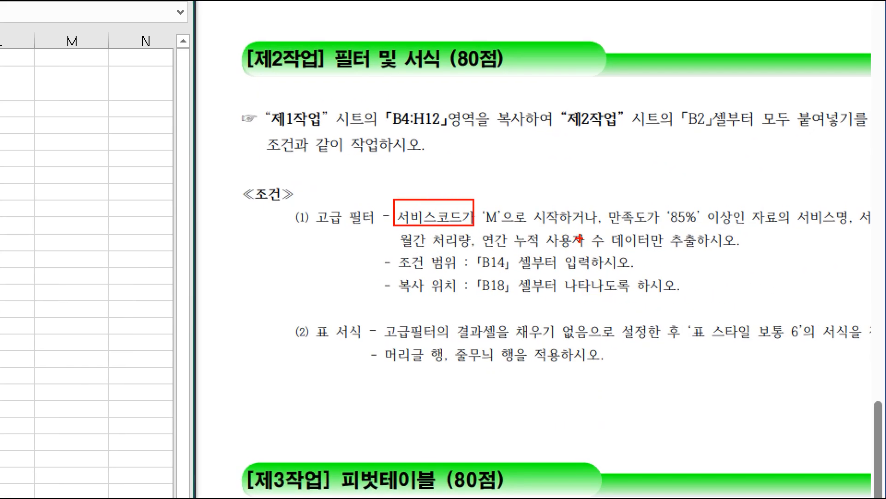
pyautogui.moveTo(591, 173)
pyautogui.mouseDown()
pyautogui.moveTo(589, 196)
pyautogui.moveTo(650, 231)
pyautogui.mouseUp()
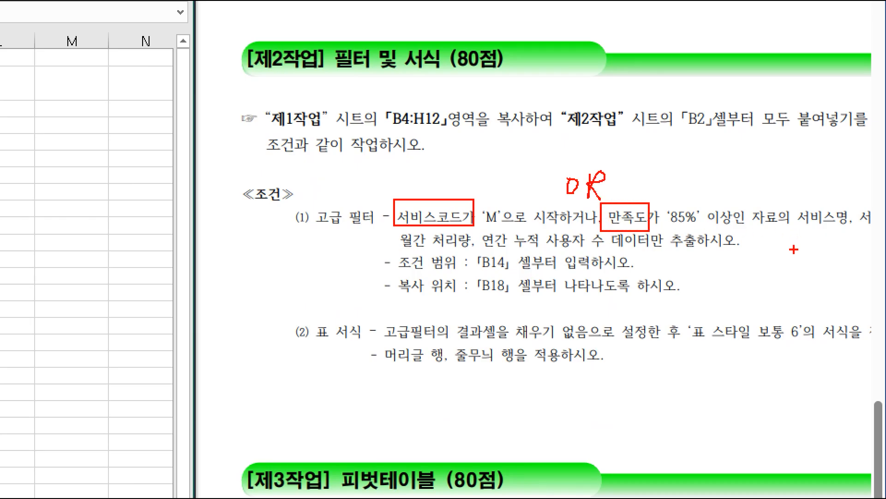
pyautogui.press('Escape')
pyautogui.moveTo(758, 496); pyautogui.dragTo(788, 496)
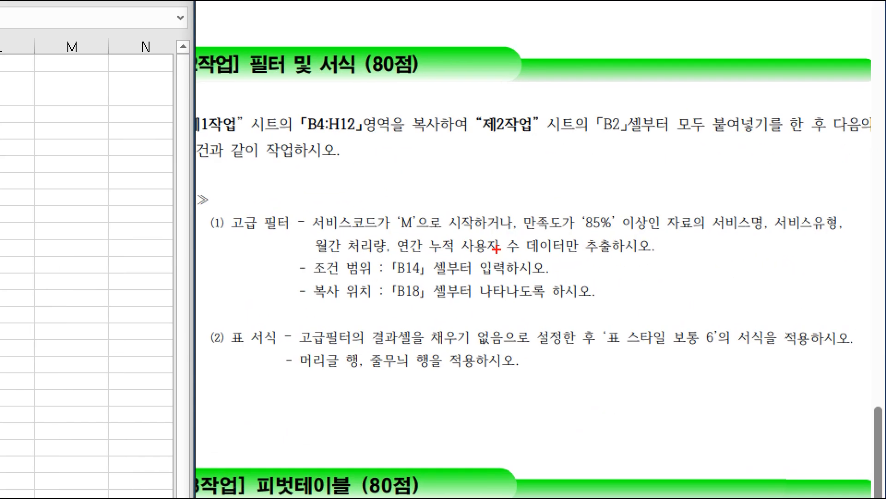
pyautogui.moveTo(299, 204); pyautogui.dragTo(382, 236)
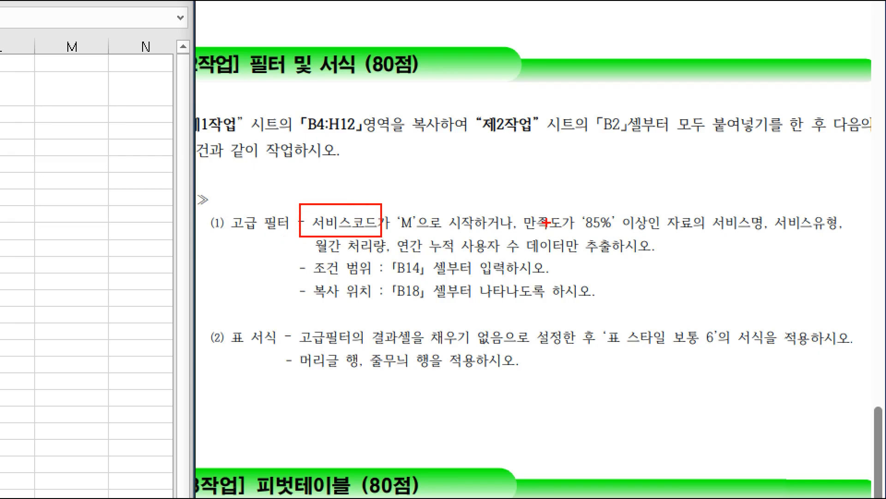
pyautogui.moveTo(525, 208); pyautogui.dragTo(568, 236)
pyautogui.press('Escape')
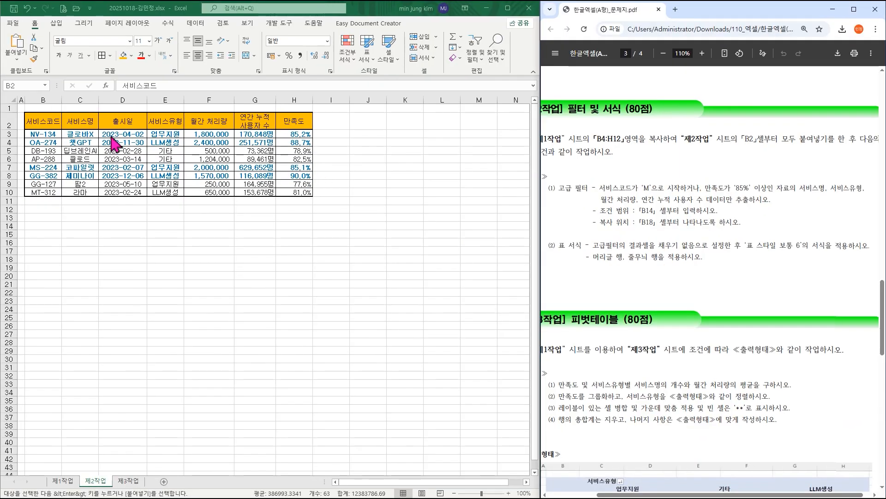
# Copy the 서비스코드 and 만족도 headings from row 2 and paste them at B14 for the criteria range.
pyautogui.click(52, 118)
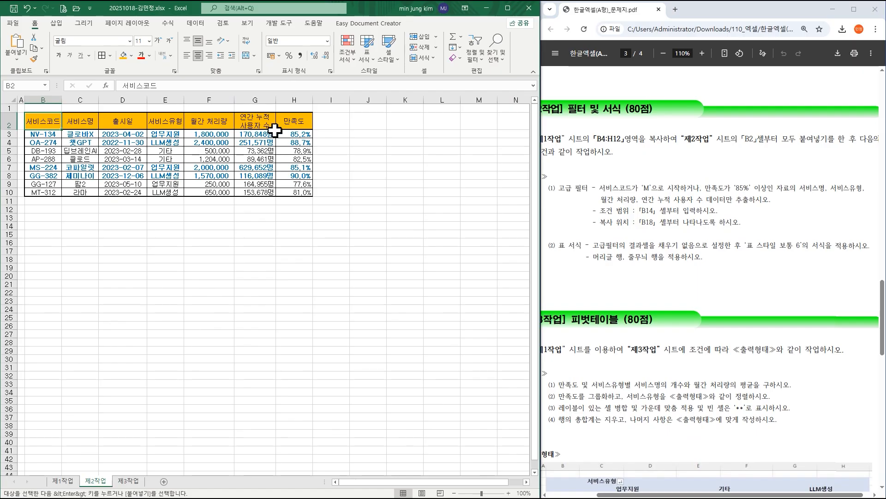
pyautogui.keyDown('ctrl'); pyautogui.click(290, 123); pyautogui.keyUp('ctrl')
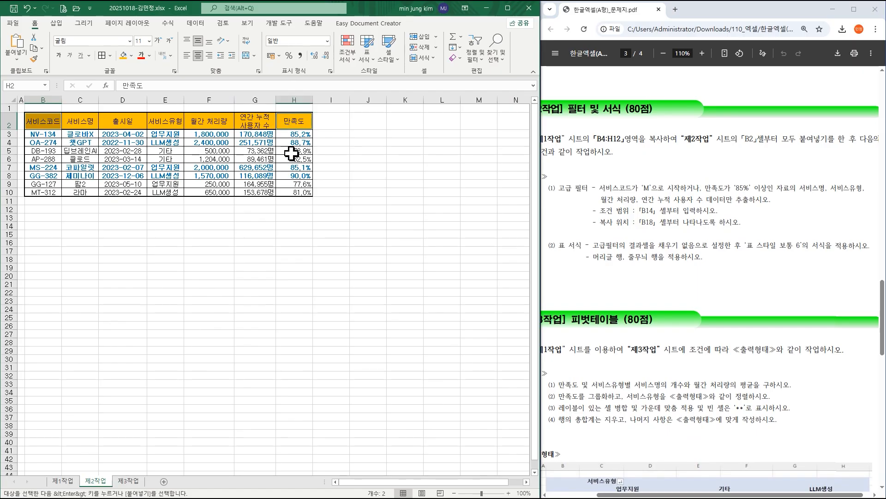
pyautogui.hotkey('ctrl', 'c')
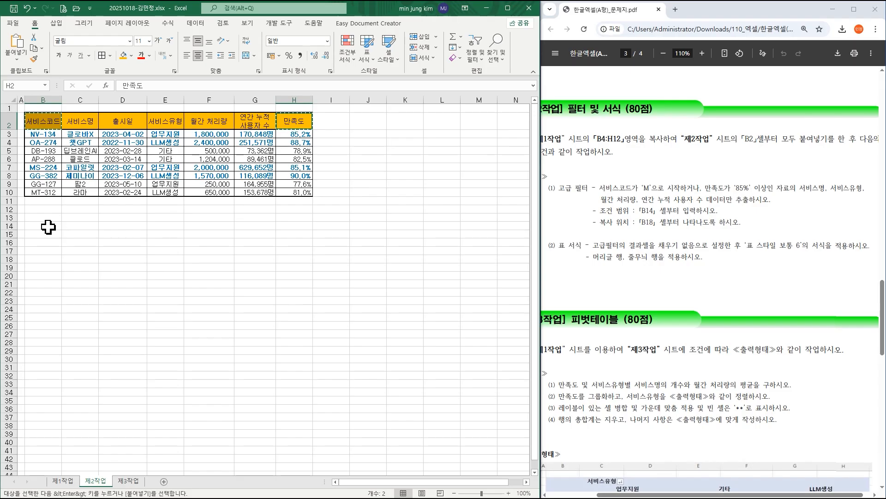
pyautogui.click(44, 226)
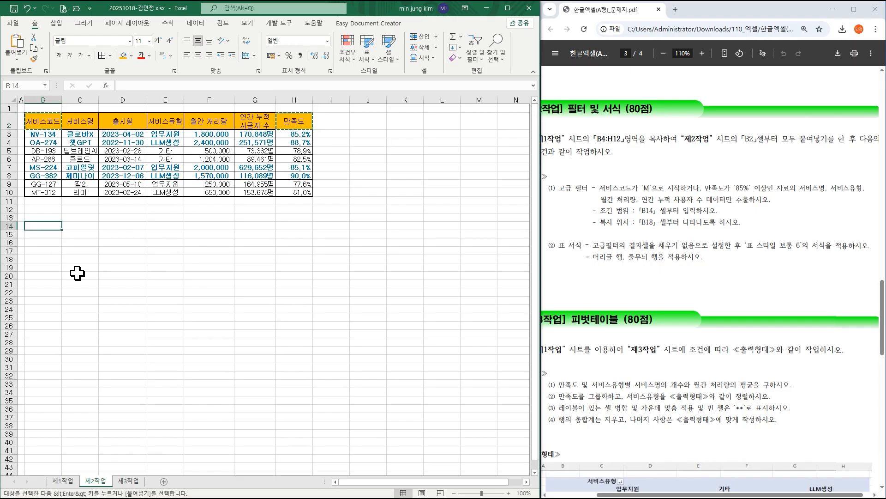
pyautogui.hotkey('ctrl', 'v')
# Enter the OR criteria on separate rows: M* under 서비스코드 in B15 and >=85% under 만족도 in C16.
pyautogui.click(54, 236)
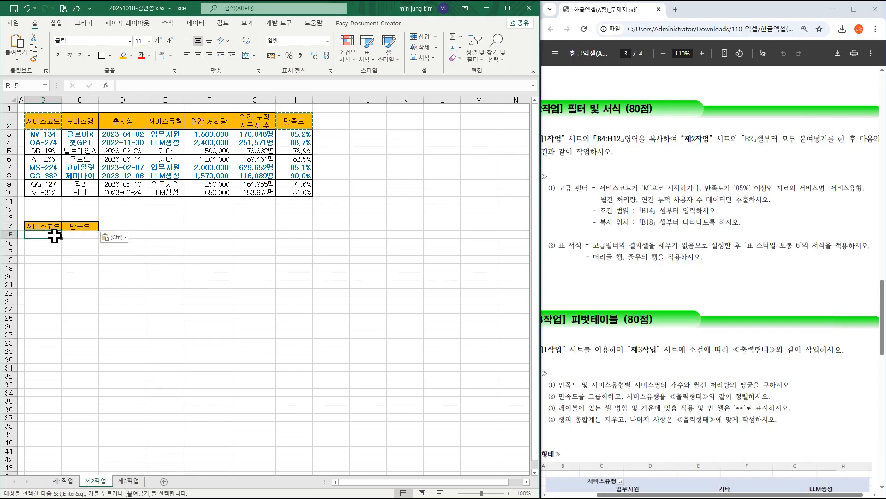
pyautogui.write('ㅡ')
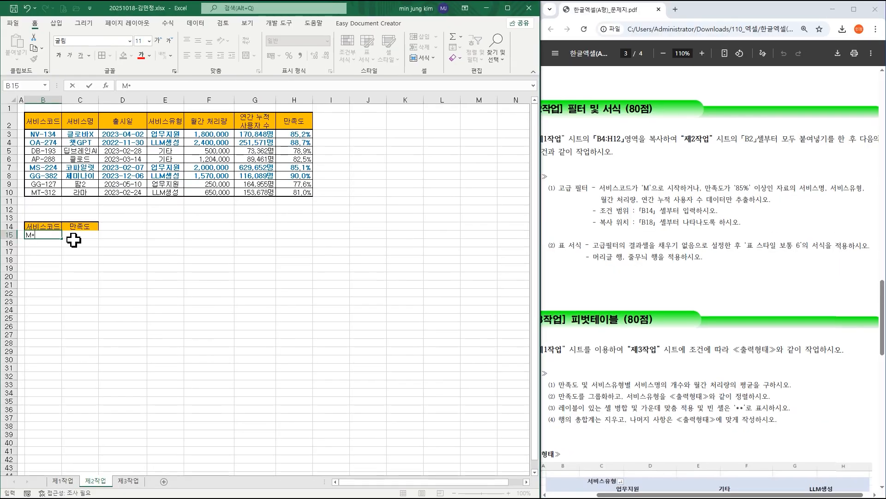
pyautogui.click(158, 264)
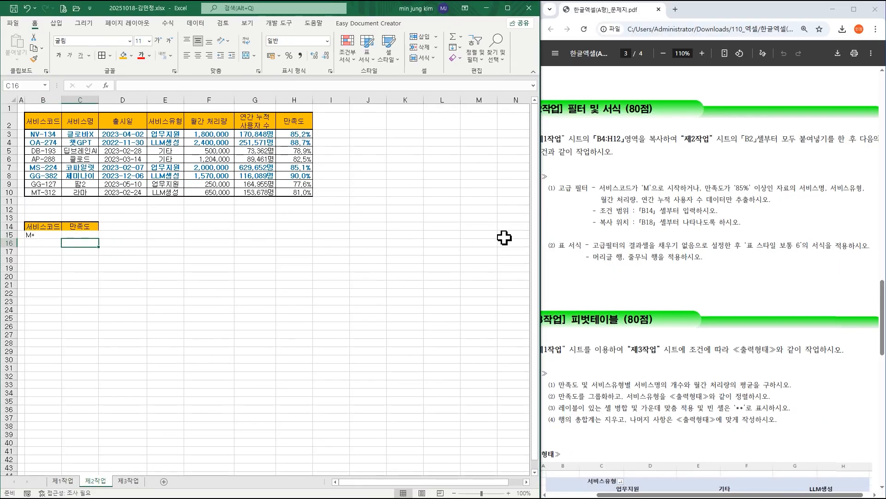
pyautogui.write('>=85')
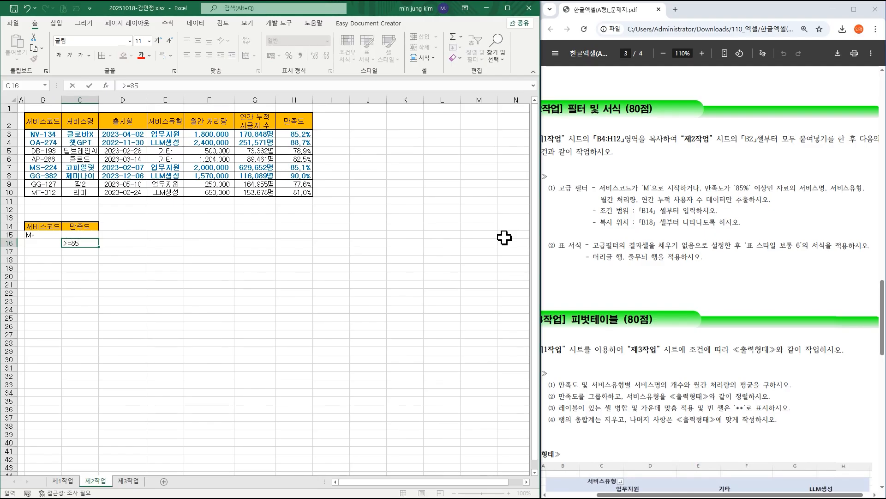
pyautogui.click(240, 267)
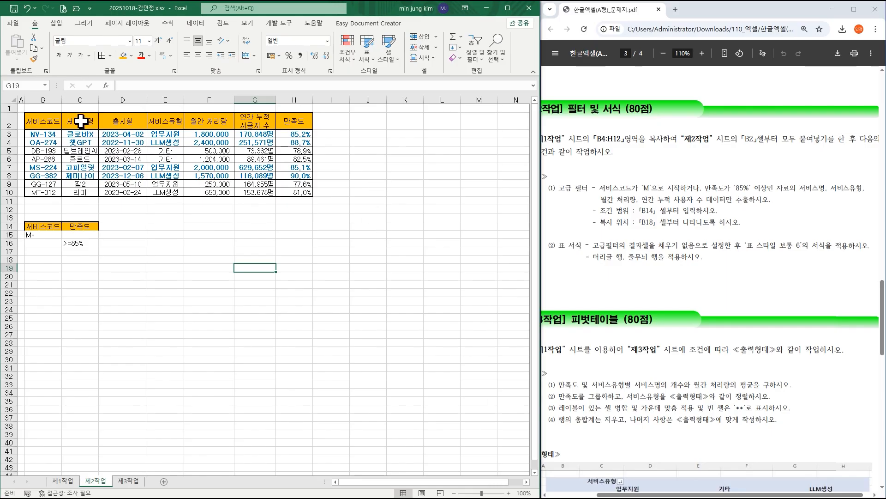
# Copy the 서비스명, 서비스유형, 월간 처리량 and 연간 누적 사용자 수 headings from row 2 and paste them at B18.
pyautogui.click(80, 119)
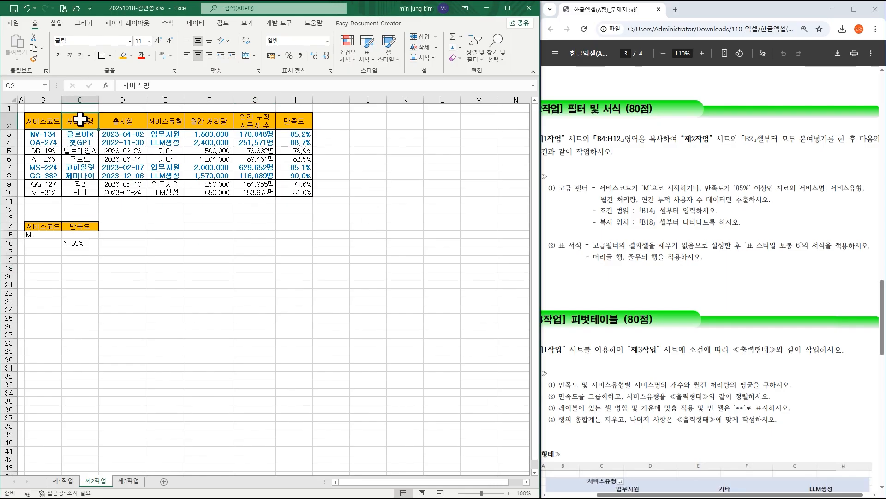
pyautogui.keyDown('ctrl'); pyautogui.click(165, 121); pyautogui.keyUp('ctrl')
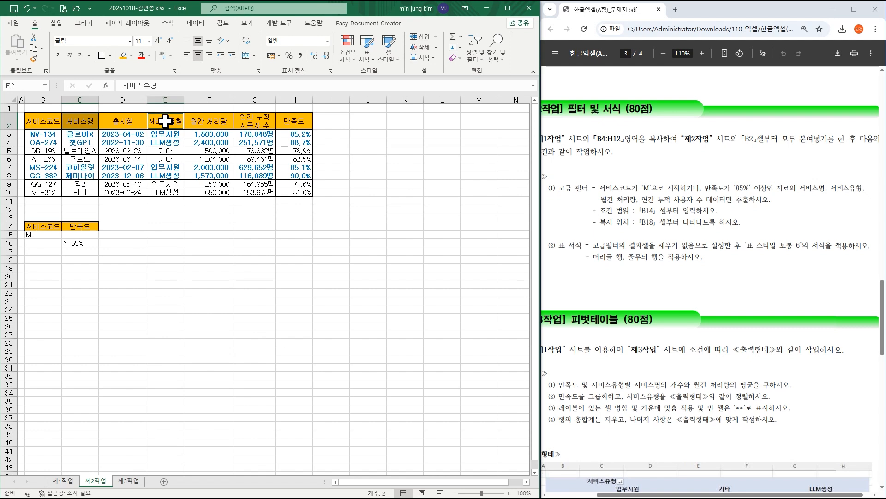
pyautogui.keyDown('ctrl'); pyautogui.click(205, 121); pyautogui.keyUp('ctrl')
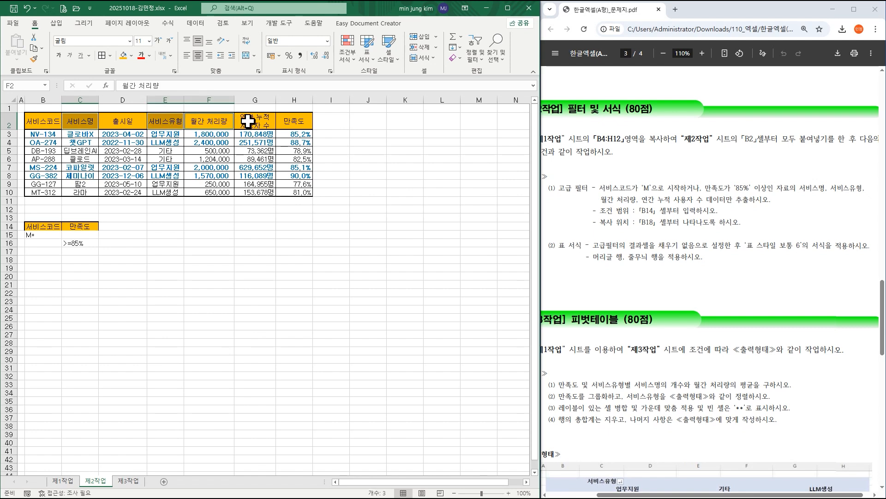
pyautogui.keyDown('ctrl'); pyautogui.click(249, 121); pyautogui.keyUp('ctrl')
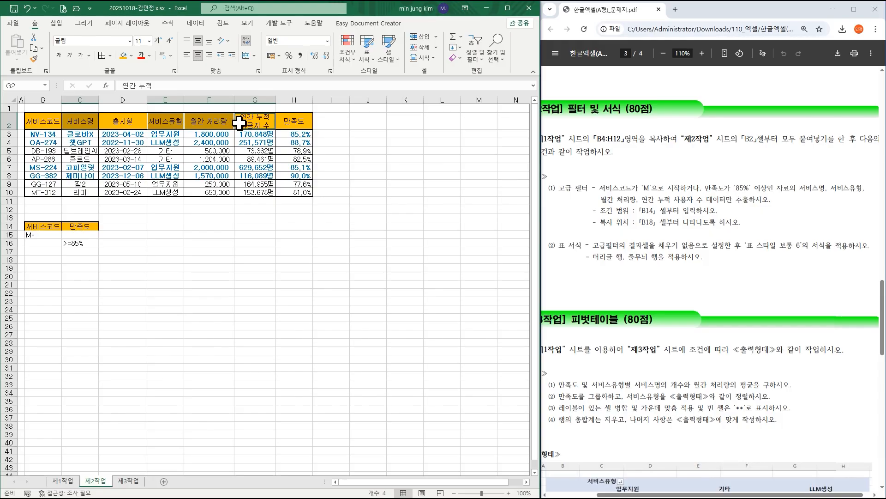
pyautogui.hotkey('ctrl', 'c')
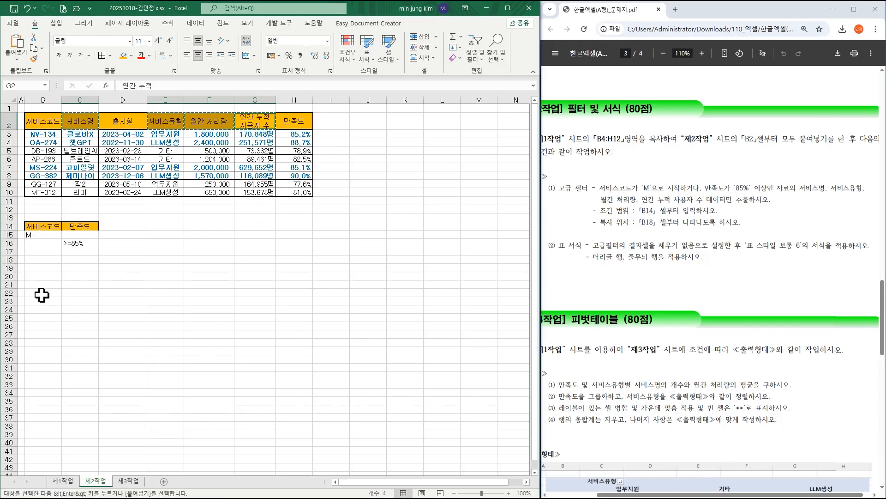
pyautogui.click(41, 260)
pyautogui.hotkey('ctrl', 'v')
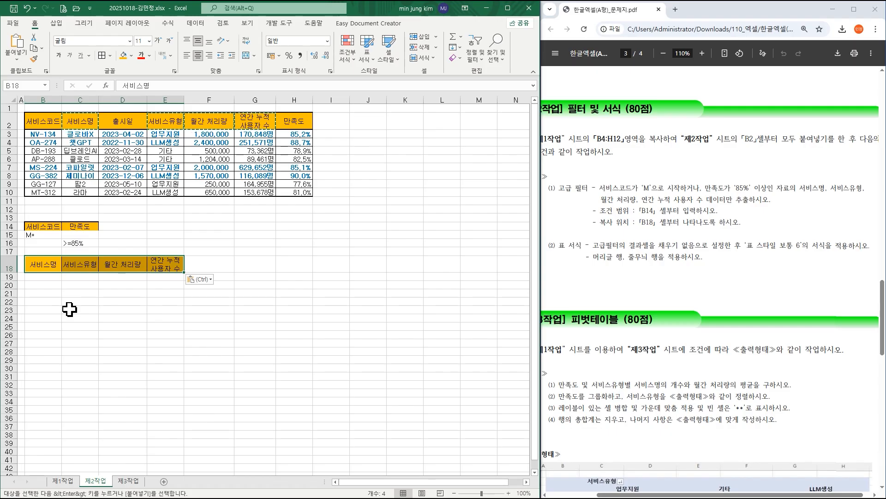
# Start an advanced filter on the B2:H10 data, set to copy the results to another location.
pyautogui.click(220, 151)
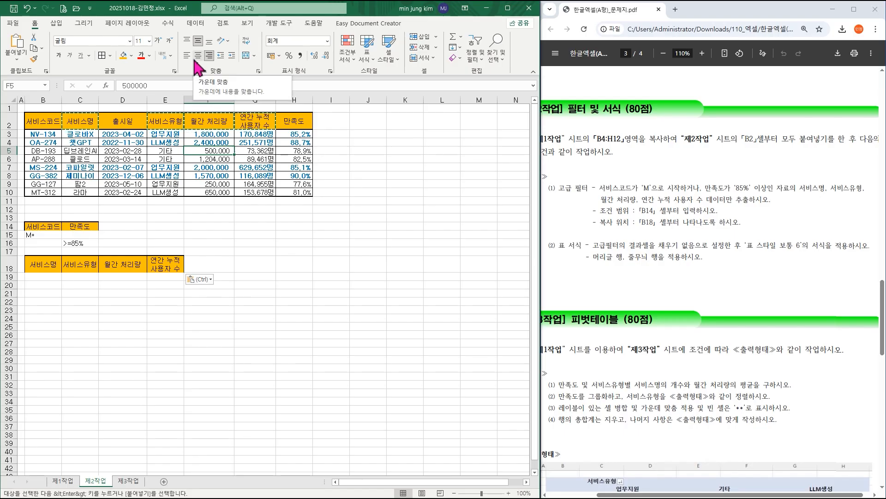
pyautogui.click(195, 23)
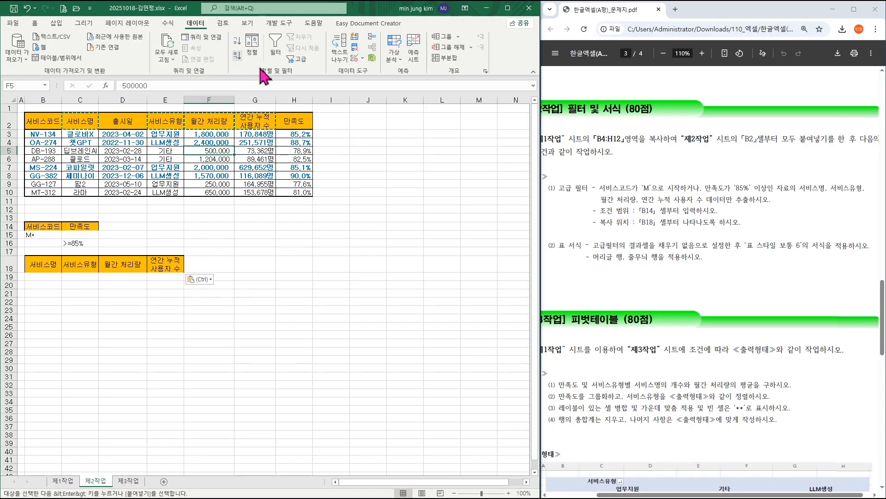
pyautogui.click(302, 60)
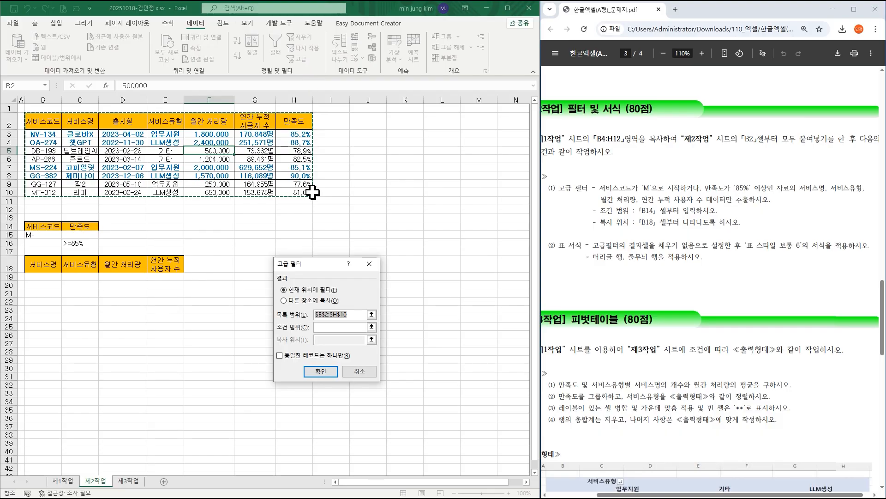
pyautogui.moveTo(317, 257); pyautogui.dragTo(384, 135)
pyautogui.click(354, 169)
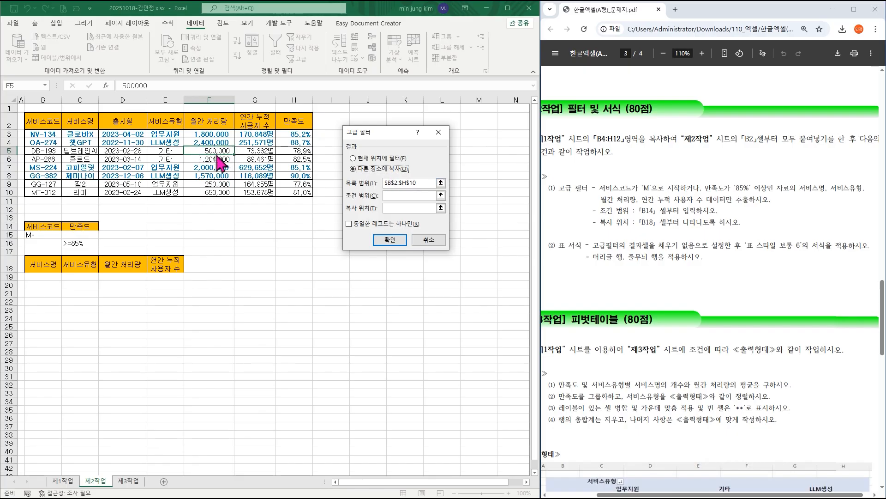
# Set the advanced filter's criteria range to B14:C16 and its copy location to B18:E18, and run it.
pyautogui.click(390, 194)
pyautogui.moveTo(37, 227); pyautogui.dragTo(70, 246)
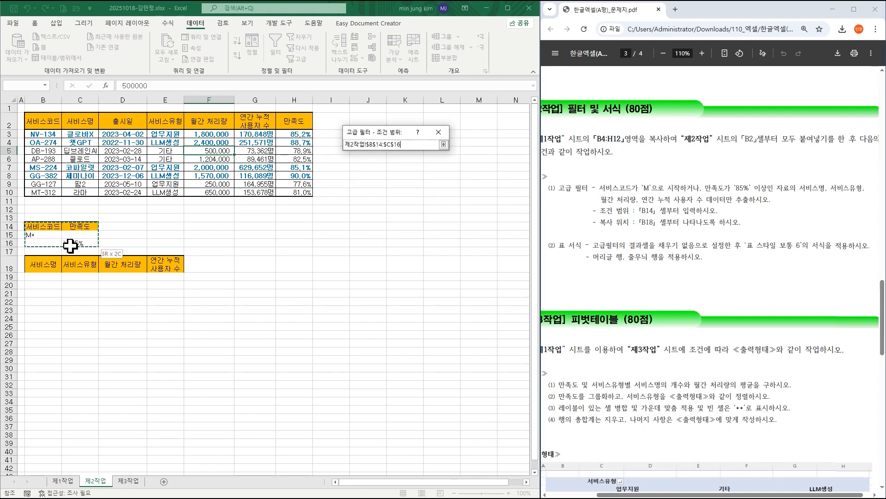
pyautogui.moveTo(70, 245); pyautogui.dragTo(71, 245)
pyautogui.click(390, 208)
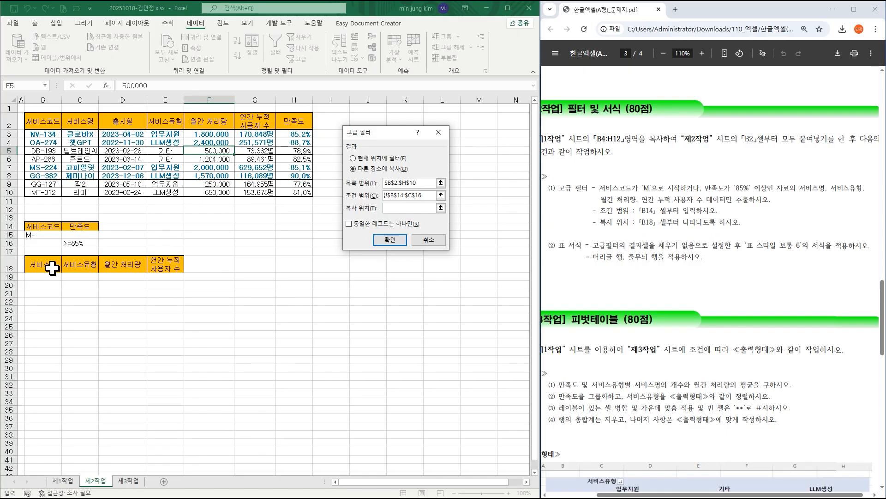
pyautogui.click(51, 267)
pyautogui.moveTo(49, 267); pyautogui.dragTo(159, 262)
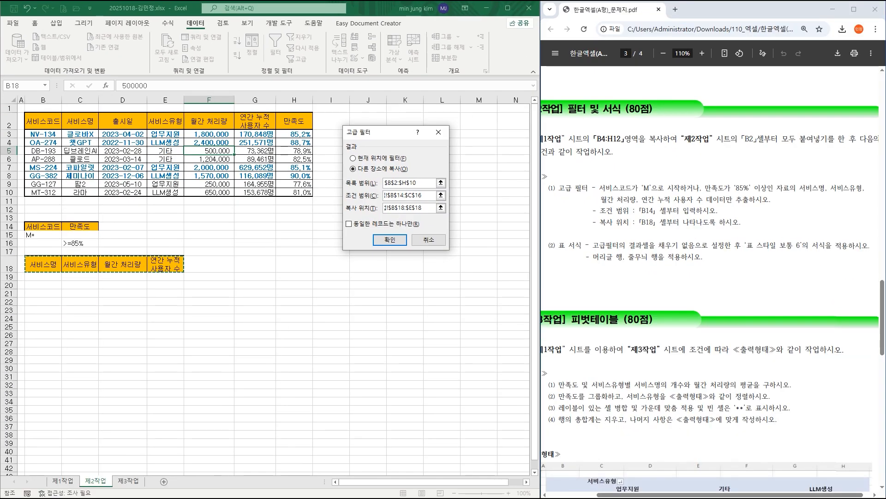
pyautogui.moveTo(341, 199); pyautogui.dragTo(88, 235)
pyautogui.moveTo(342, 209)
pyautogui.mouseDown()
pyautogui.moveTo(227, 265)
pyautogui.moveTo(188, 268)
pyautogui.mouseUp()
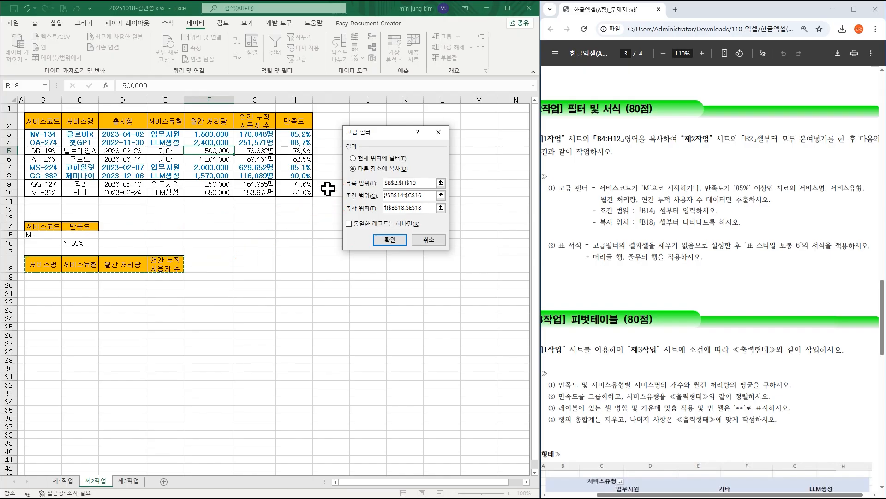
pyautogui.click(386, 239)
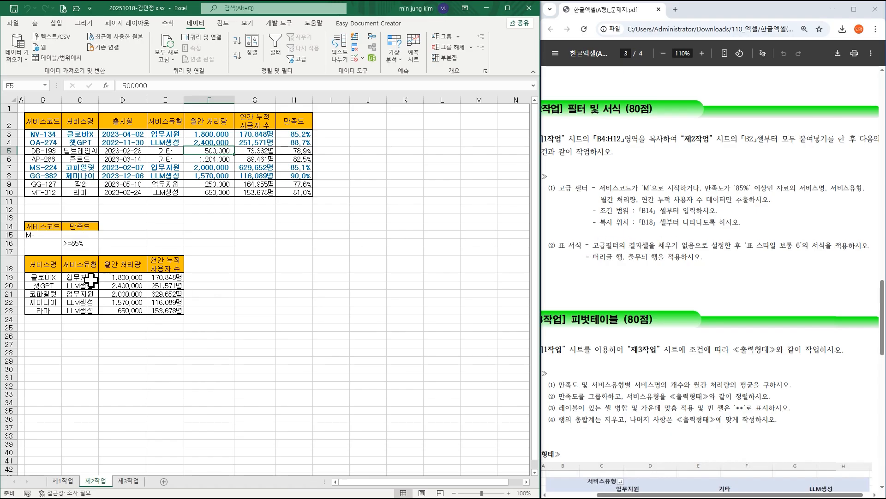
# Remove the fill color from the filter results in B18:E23.
pyautogui.moveTo(46, 266); pyautogui.dragTo(177, 312)
pyautogui.click(35, 23)
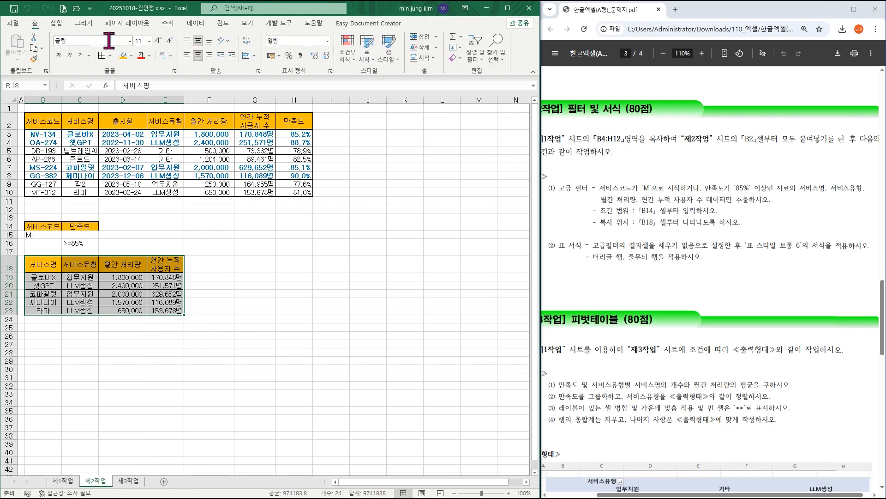
pyautogui.click(131, 55)
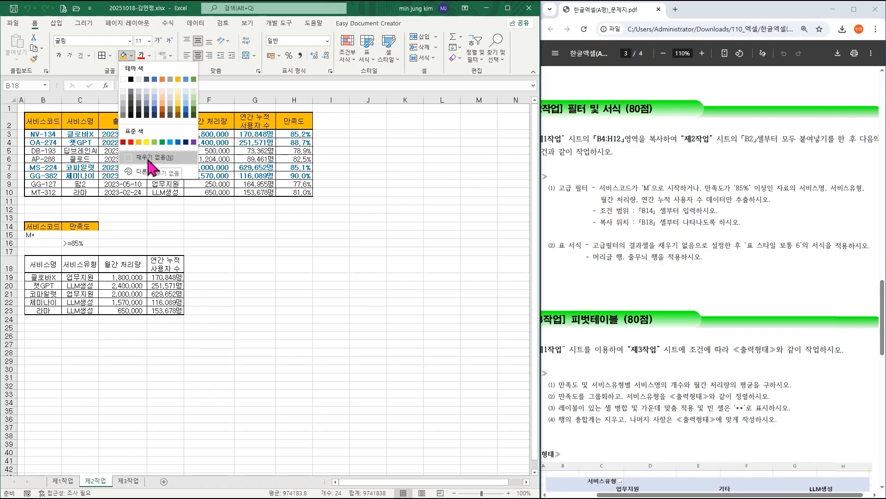
pyautogui.click(148, 158)
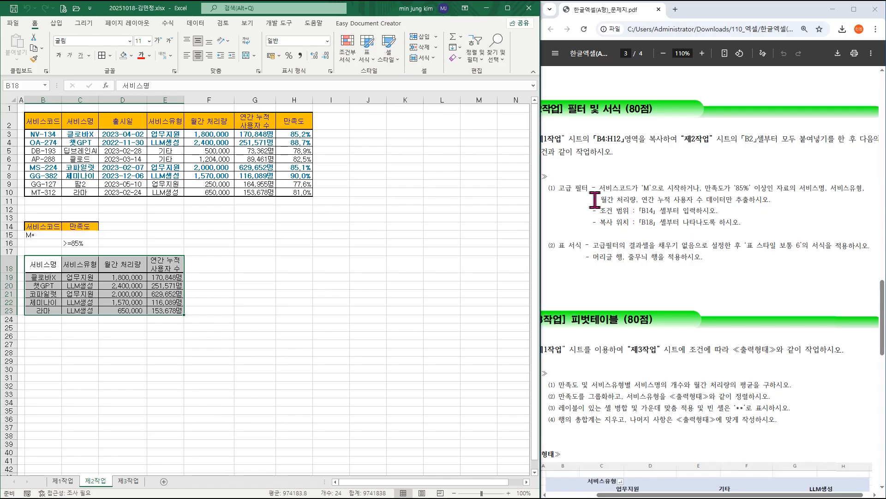
# Format B18:E23 as a table with headers in 표 스타일 보통 6, with 머리글 행 and 줄무늬 행 on.
pyautogui.click(374, 65)
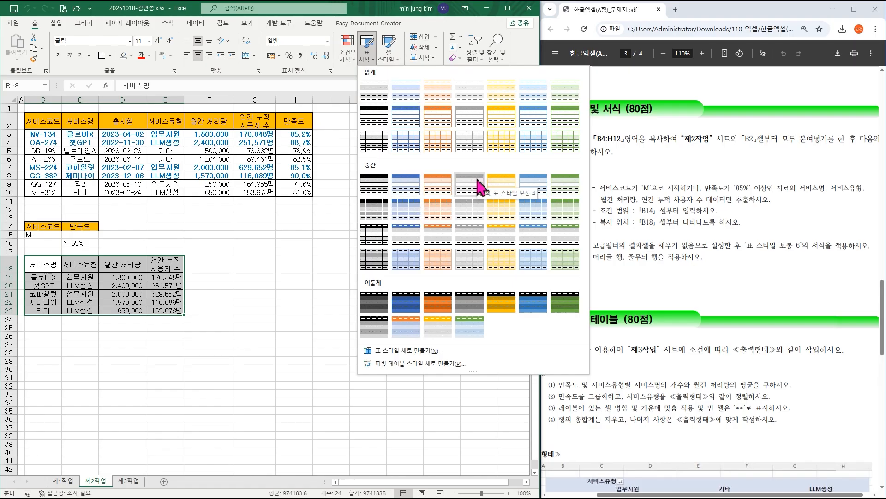
pyautogui.click(539, 187)
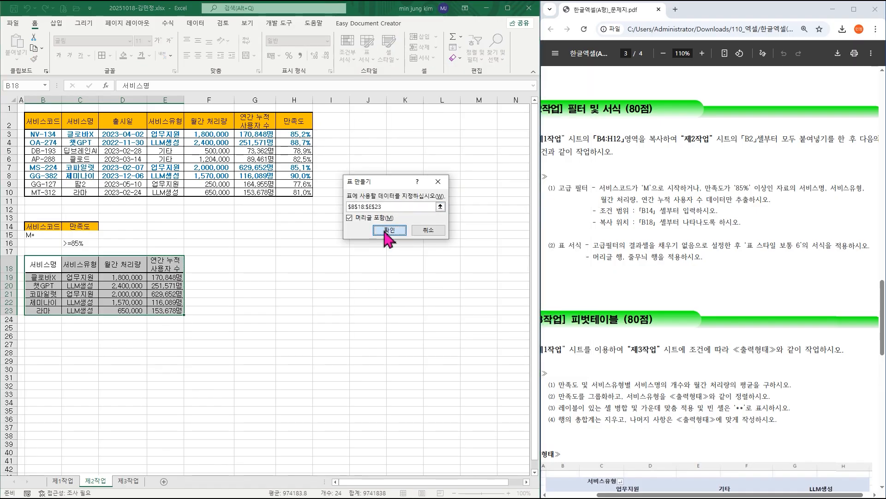
pyautogui.click(389, 230)
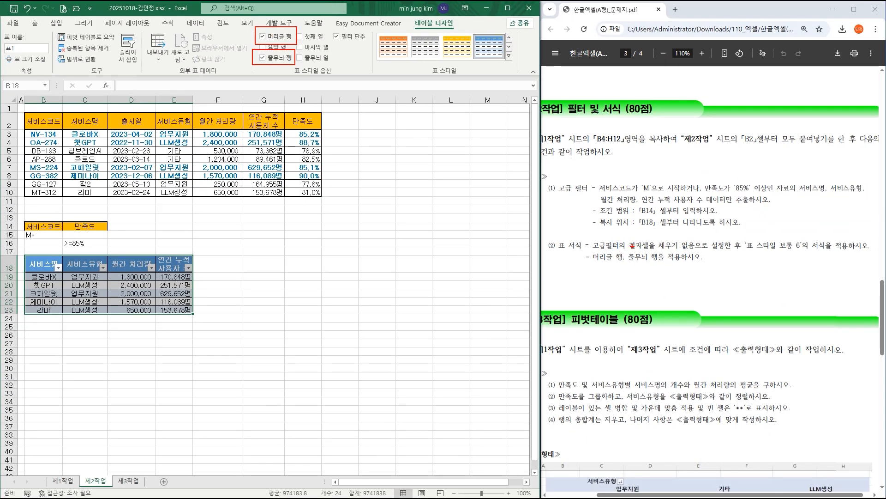
pyautogui.moveTo(584, 243)
pyautogui.mouseDown()
pyautogui.moveTo(648, 266)
pyautogui.moveTo(707, 270)
pyautogui.mouseUp()
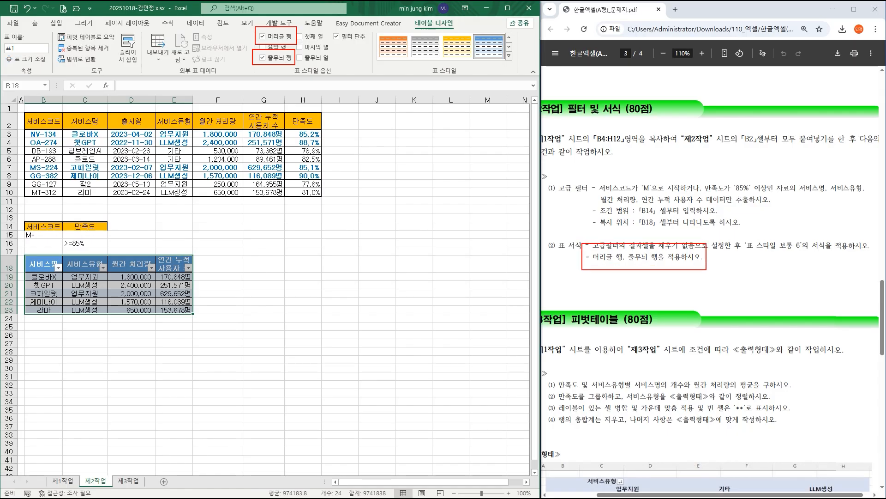
pyautogui.click(270, 264)
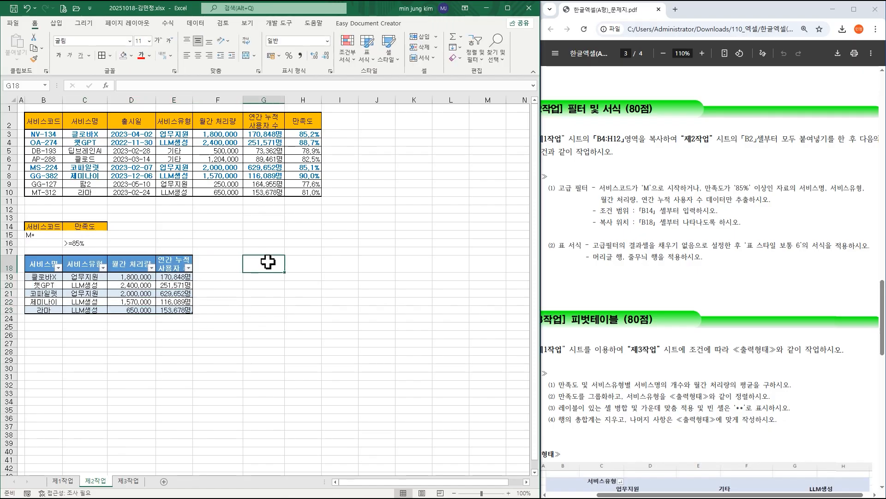
# Create a PivotTable from 제1작업 B4:H12 and place it at cell B2 of the existing 제3작업 sheet.
pyautogui.scroll(-2, 711, 277)
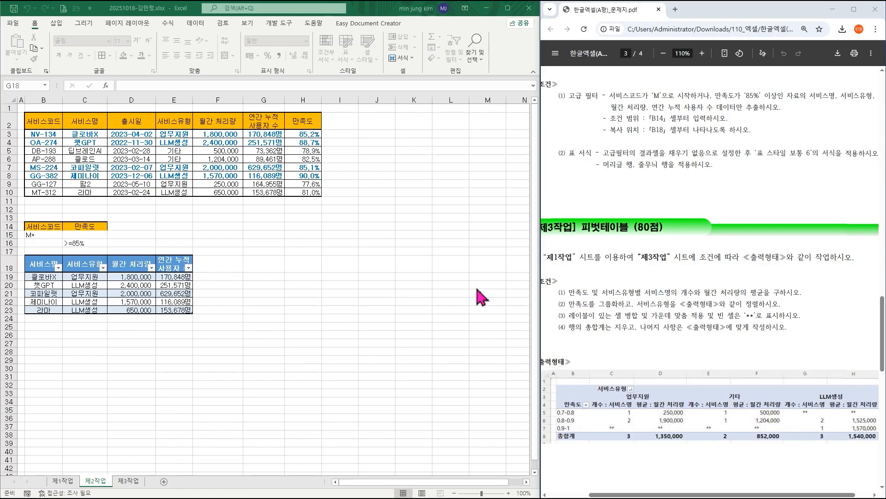
pyautogui.click(65, 484)
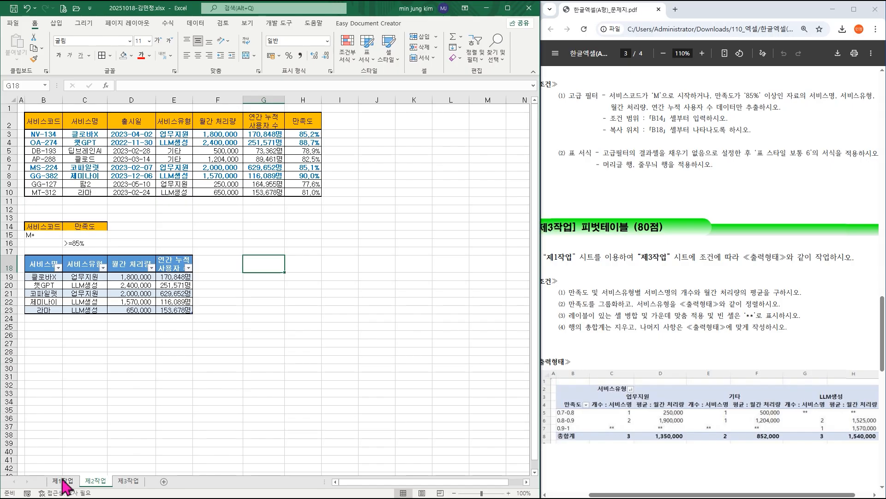
pyautogui.click(64, 482)
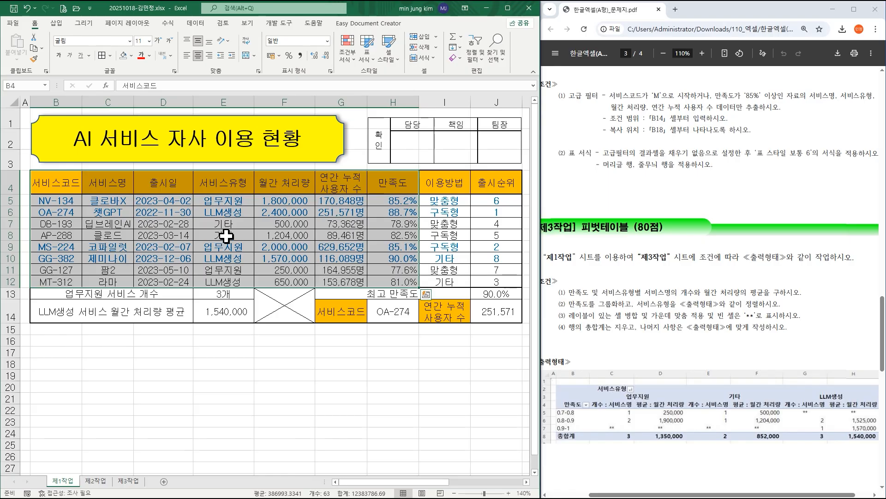
pyautogui.click(58, 24)
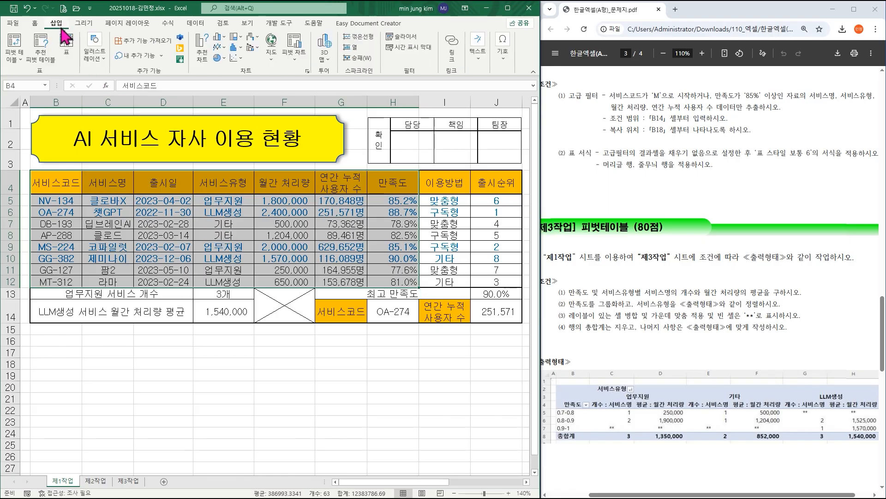
pyautogui.moveTo(70, 192); pyautogui.dragTo(402, 280)
pyautogui.click(14, 47)
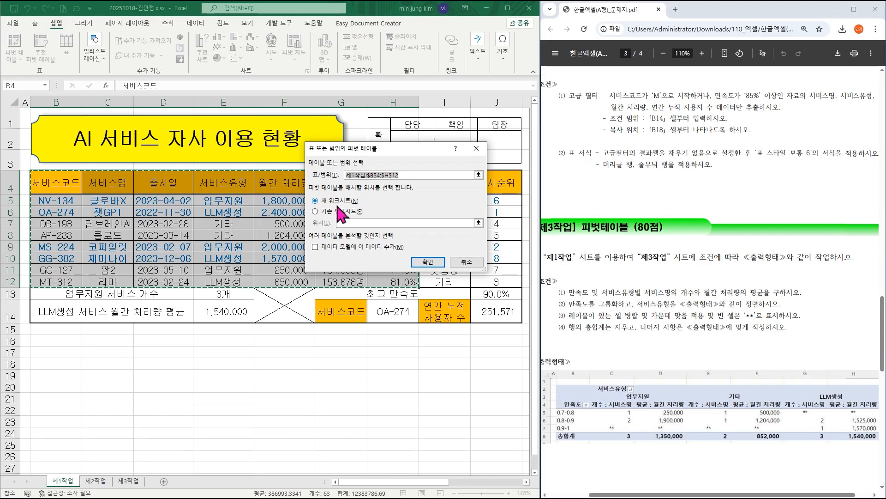
pyautogui.click(325, 211)
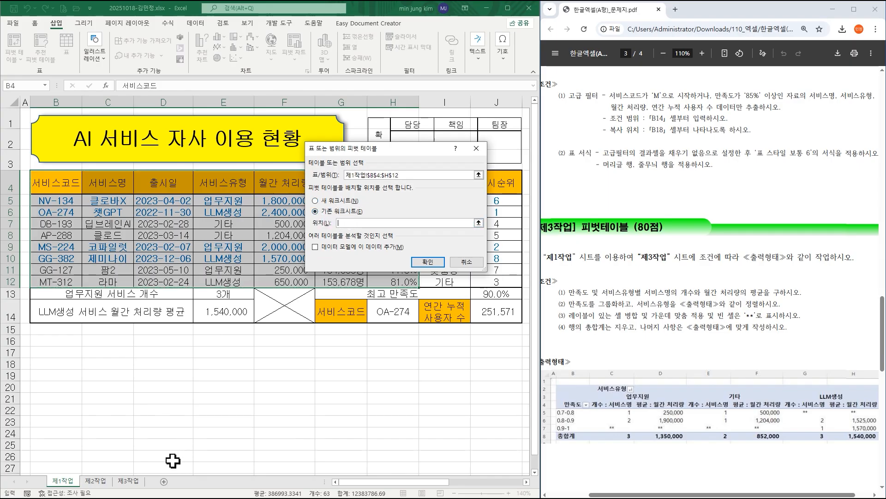
pyautogui.click(139, 481)
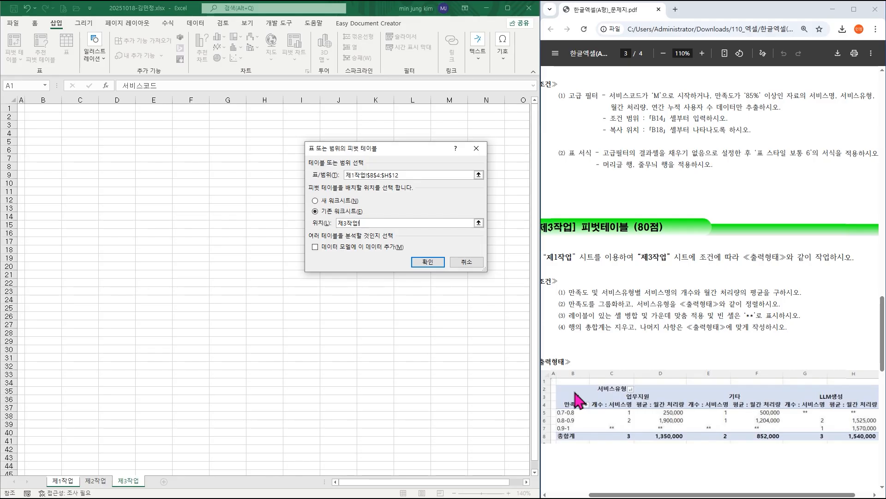
pyautogui.click(51, 117)
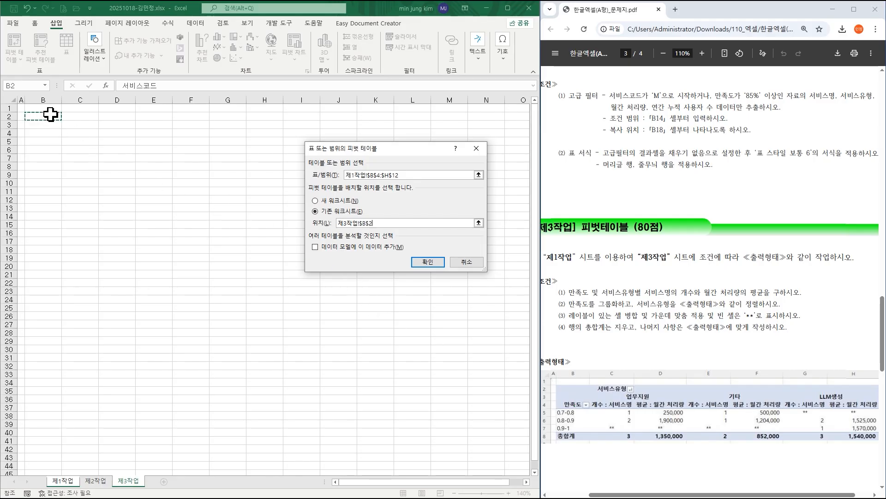
pyautogui.click(437, 261)
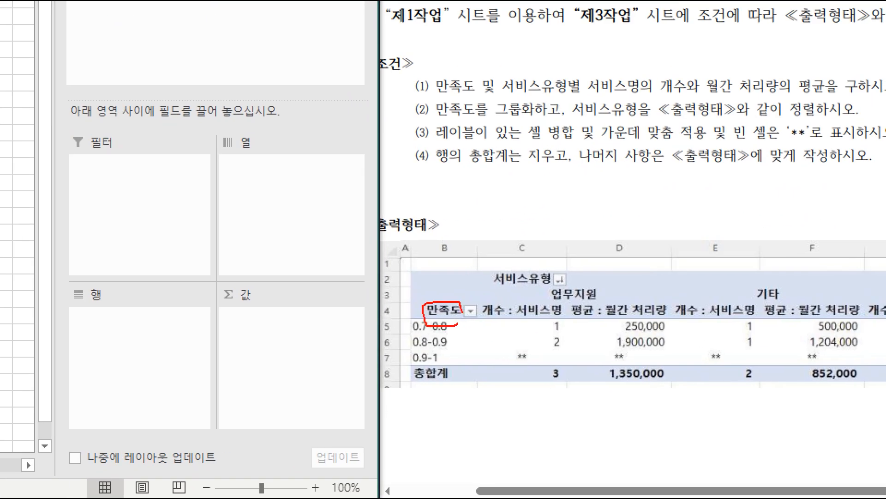
# Add 만족도 to the PivotTable's rows and 서비스유형 to its columns.
pyautogui.moveTo(448, 96)
pyautogui.mouseDown()
pyautogui.moveTo(491, 92)
pyautogui.moveTo(475, 104)
pyautogui.mouseUp()
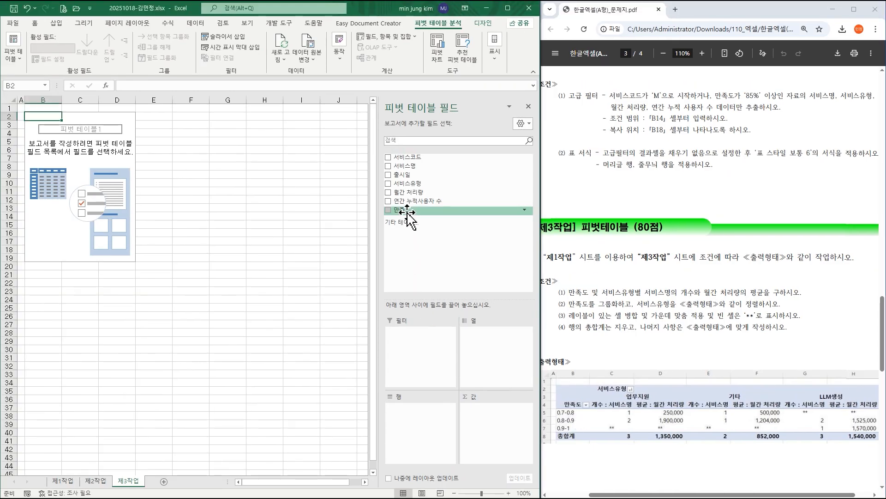
pyautogui.moveTo(408, 214); pyautogui.dragTo(419, 443)
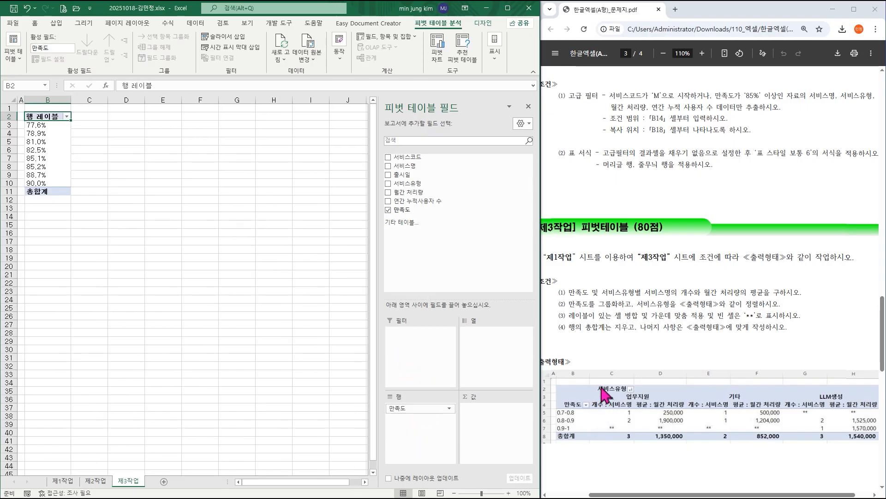
pyautogui.moveTo(406, 183); pyautogui.dragTo(490, 351)
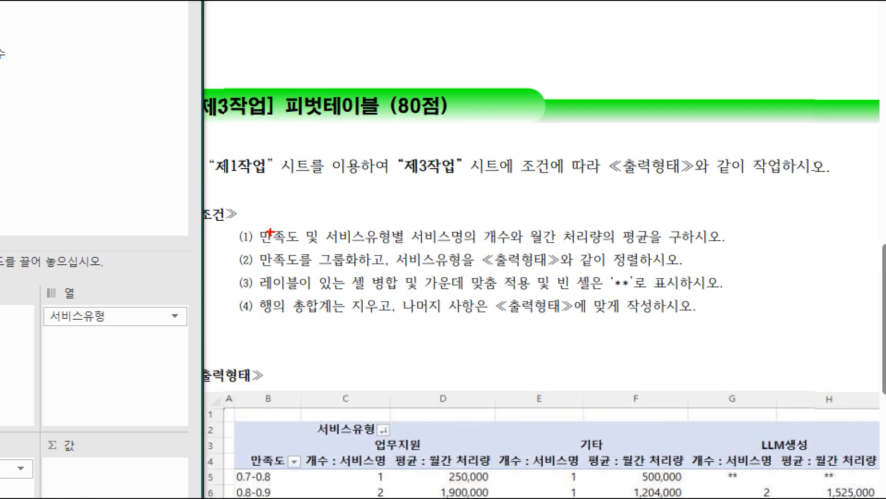
# Add 서비스명 and 월간 처리량 to the PivotTable's values, in that order.
pyautogui.moveTo(242, 220); pyautogui.dragTo(302, 251)
pyautogui.moveTo(327, 220); pyautogui.dragTo(400, 248)
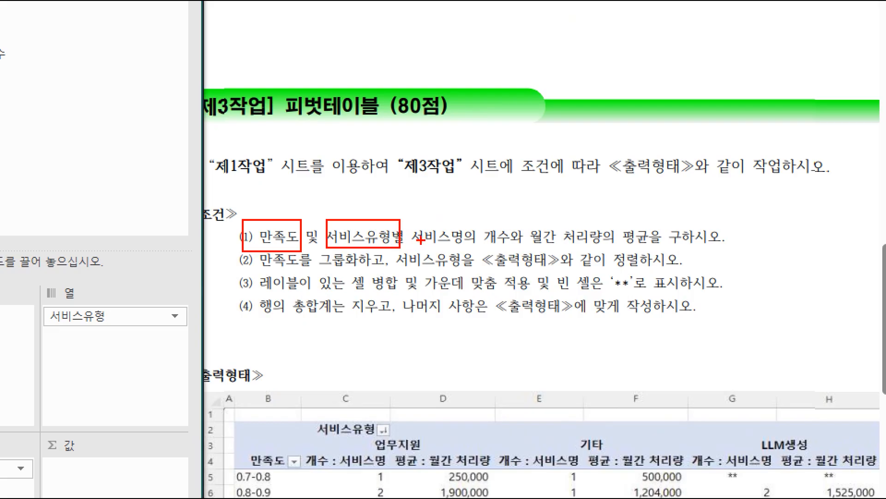
pyautogui.moveTo(409, 220)
pyautogui.mouseDown()
pyautogui.moveTo(523, 253)
pyautogui.moveTo(654, 251)
pyautogui.mouseUp()
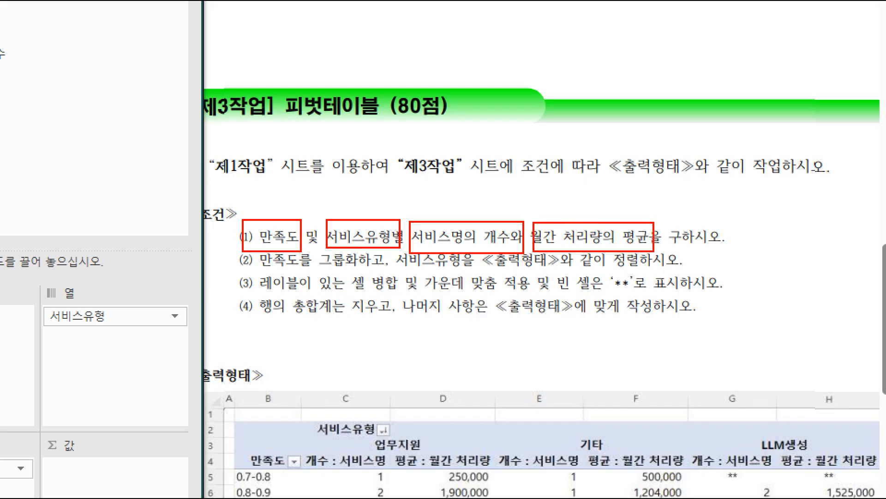
pyautogui.moveTo(478, 222); pyautogui.dragTo(528, 175)
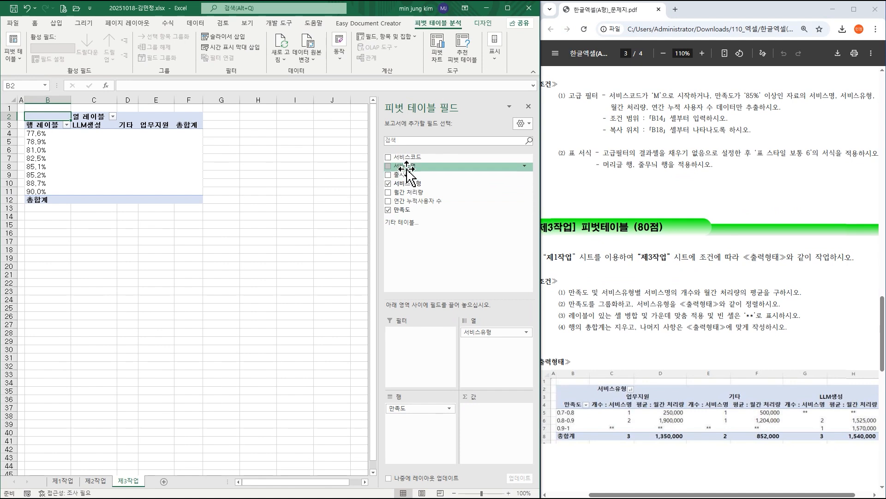
pyautogui.moveTo(407, 166); pyautogui.dragTo(492, 434)
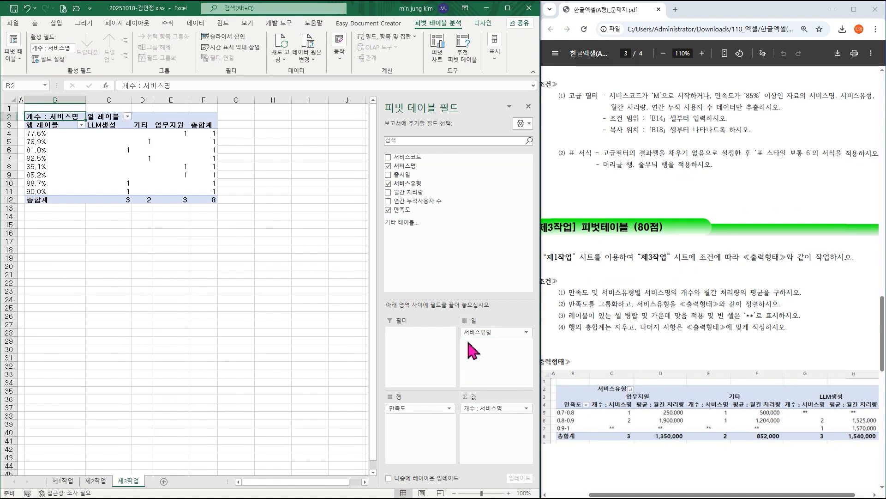
pyautogui.moveTo(417, 199); pyautogui.dragTo(499, 440)
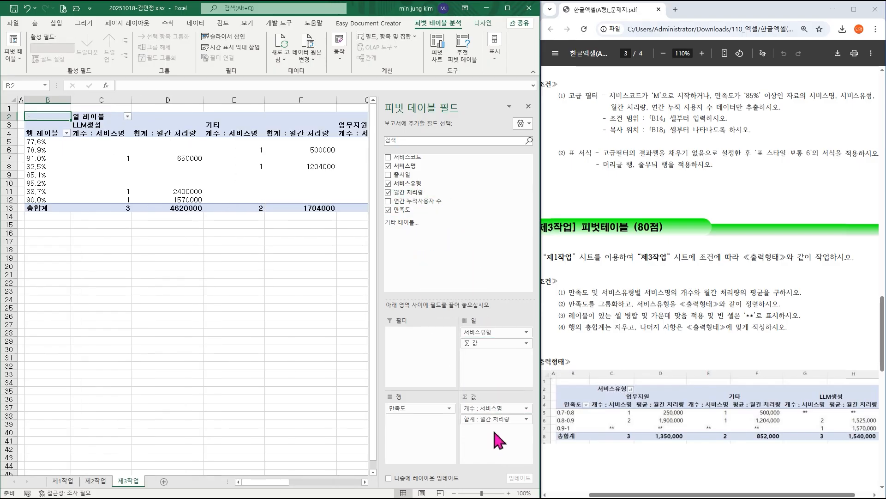
# Change the 월간 처리량 value field's summary from sum to average (평균).
pyautogui.click(474, 420)
pyautogui.click(491, 409)
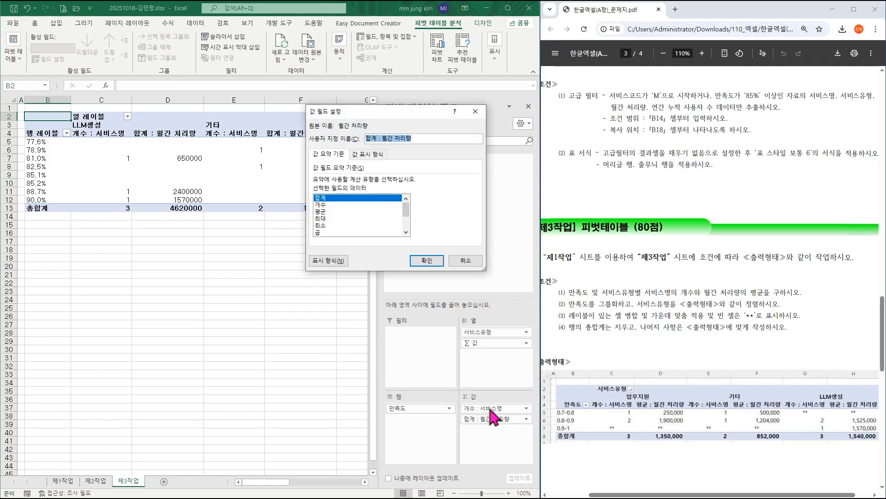
pyautogui.click(335, 211)
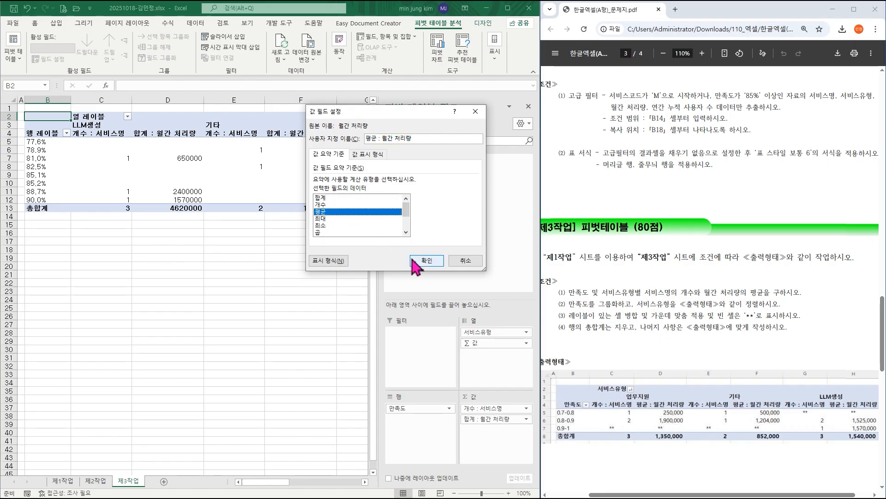
pyautogui.click(427, 262)
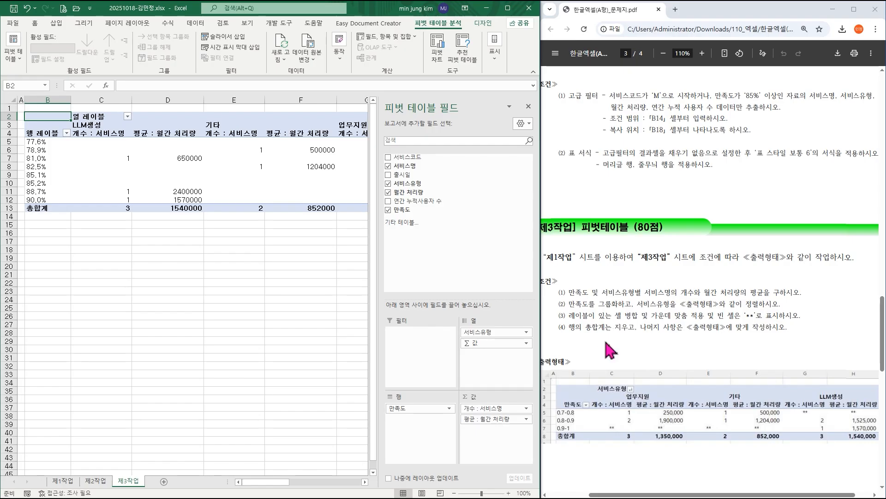
# Group the 만족도 row labels in 0.1 intervals as 0.7-0.8, 0.8-0.9 and 0.9-1.
pyautogui.click(46, 158)
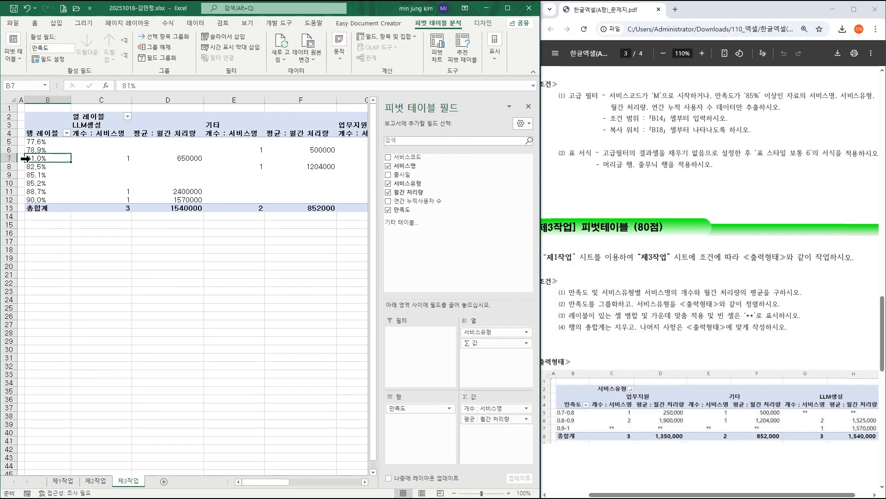
pyautogui.rightClick(93, 248)
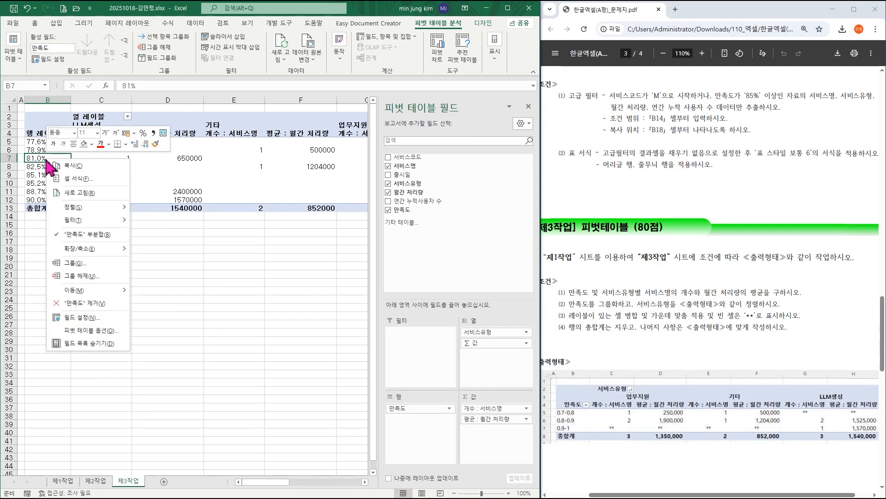
pyautogui.click(78, 264)
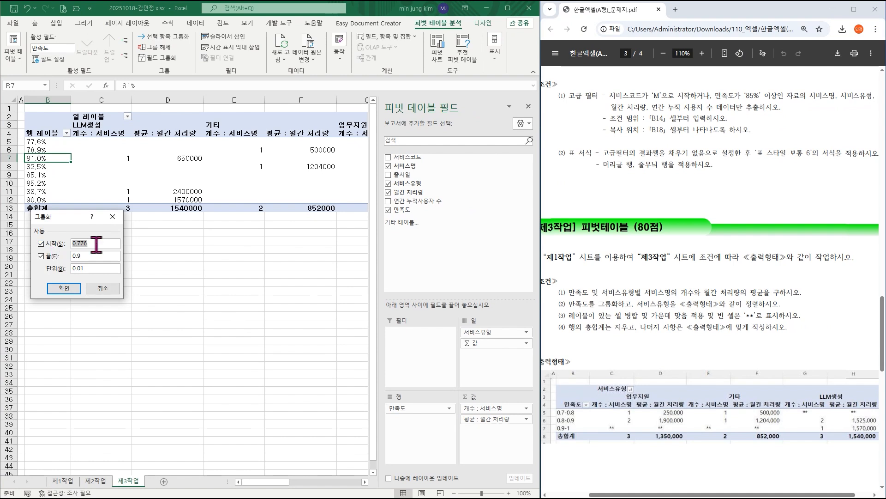
pyautogui.write('0')
pyautogui.press('Tab')
pyautogui.click(67, 288)
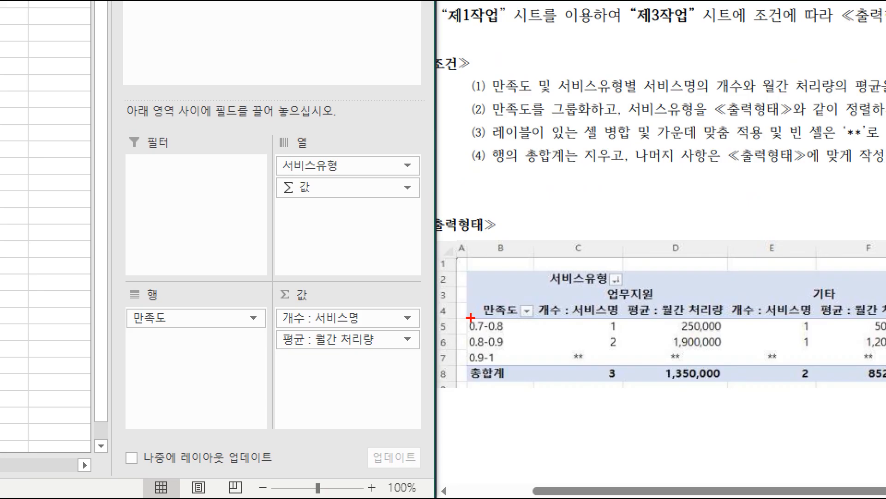
# Sort the PivotTable's 서비스유형 column labels in descending text order to match the PDF's output sample.
pyautogui.moveTo(458, 313); pyautogui.dragTo(493, 334)
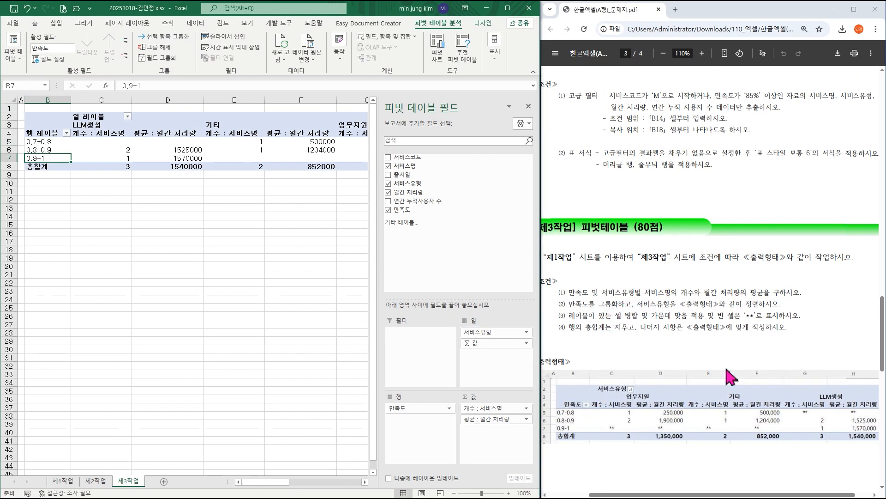
pyautogui.click(696, 496)
pyautogui.moveTo(696, 497); pyautogui.dragTo(710, 496)
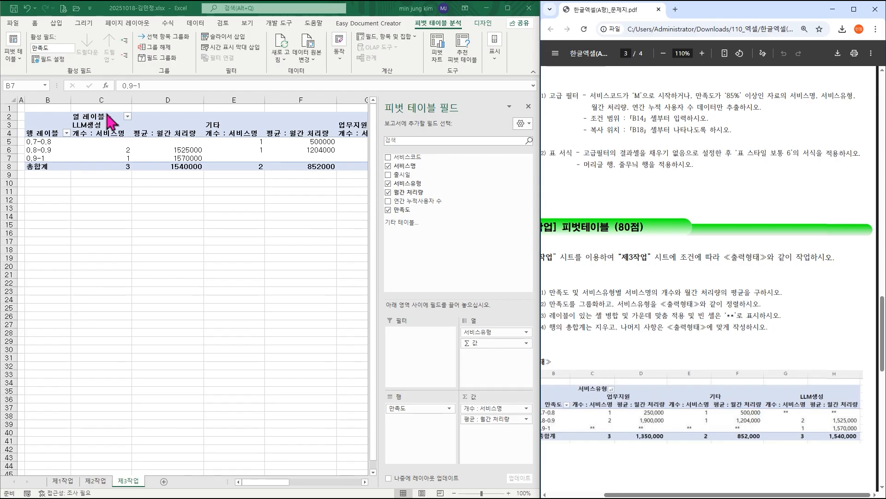
pyautogui.click(128, 117)
pyautogui.click(128, 116)
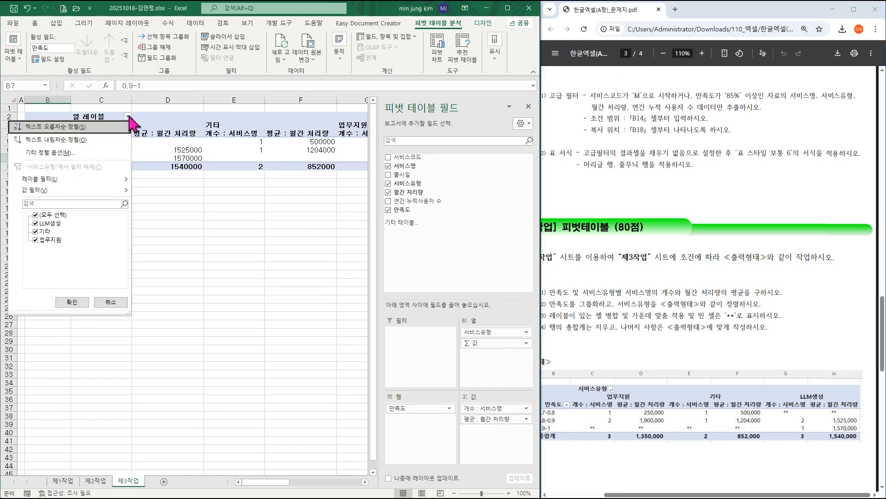
pyautogui.click(81, 127)
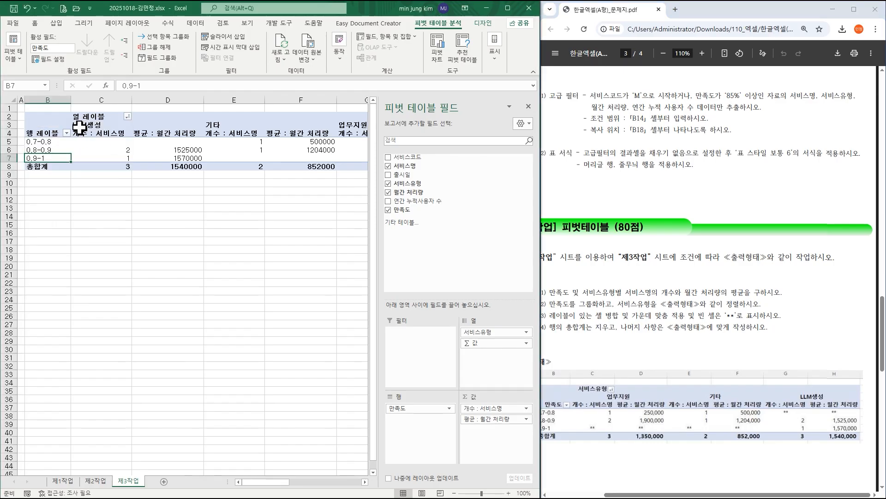
pyautogui.click(128, 117)
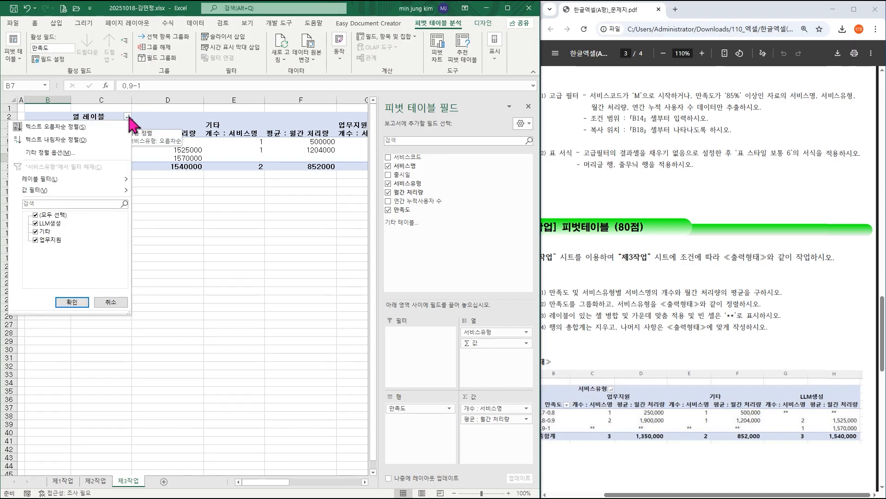
pyautogui.click(79, 139)
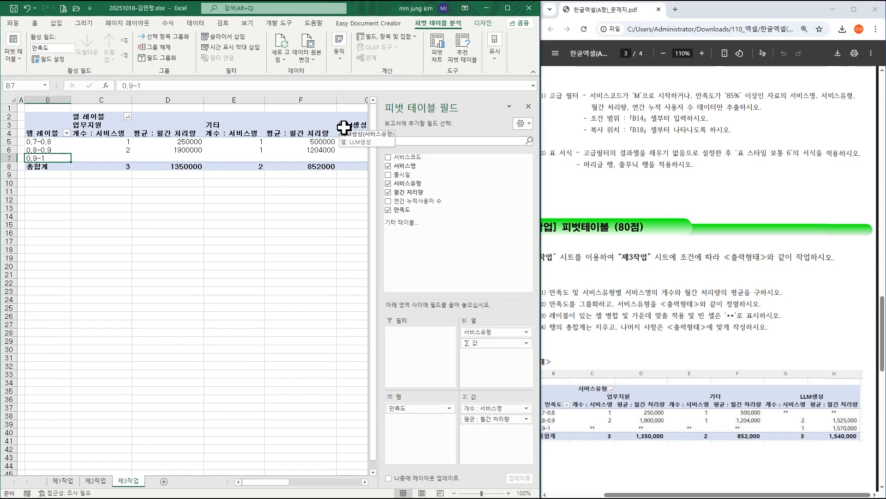
# Rename the row label heading in B4 to 만족도 and the column label heading in C2 to 서비스유형.
pyautogui.click(46, 133)
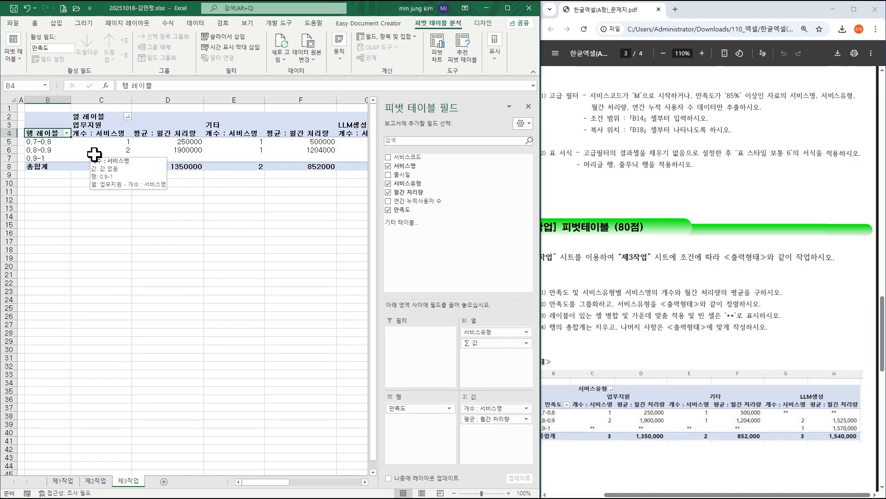
pyautogui.write('aks')
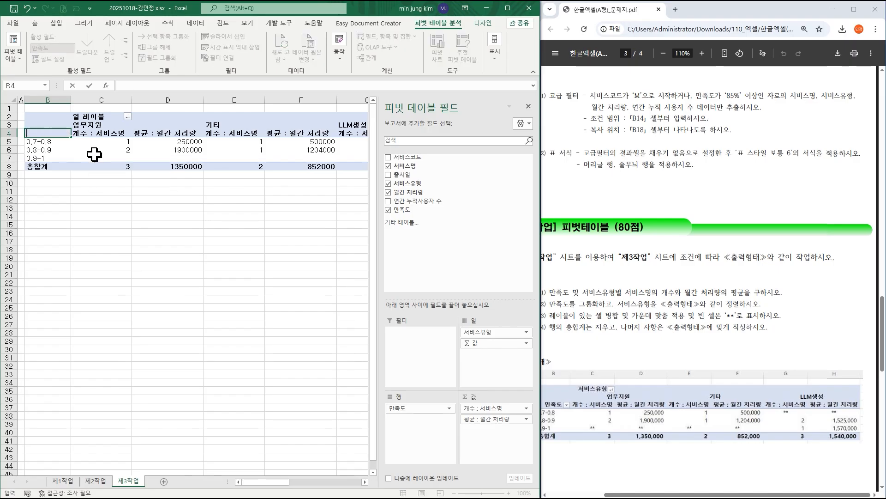
pyautogui.press('Right')
pyautogui.press('Up')
pyautogui.press('Up')
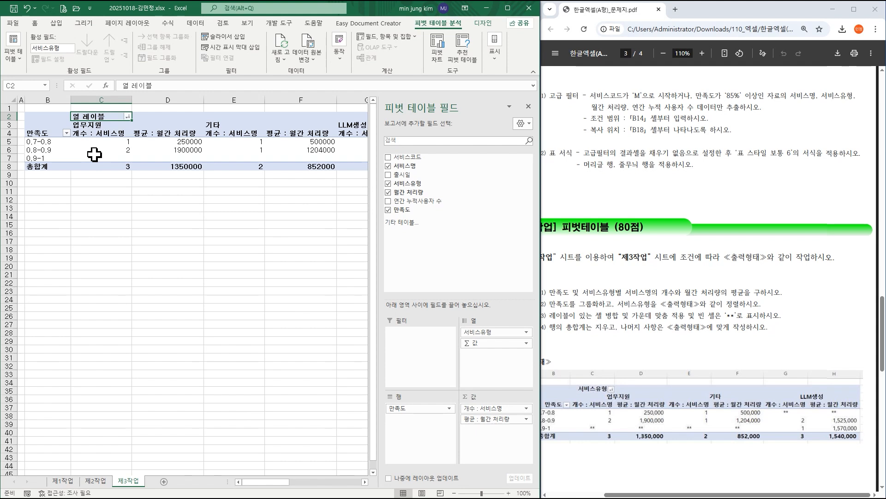
pyautogui.write('서비스유형')
pyautogui.press('Return')
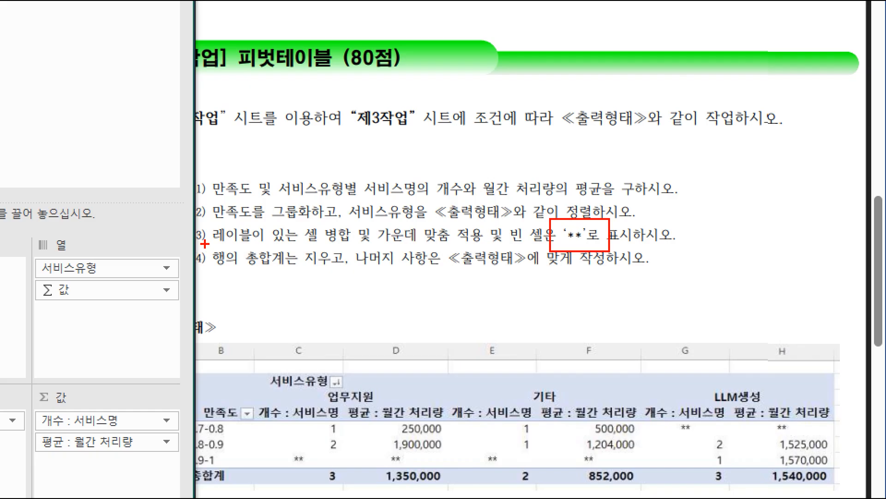
# In the PivotTable options, merge and center cells with labels and set empty cells to show **.
pyautogui.moveTo(205, 244); pyautogui.dragTo(314, 268)
pyautogui.moveTo(204, 217)
pyautogui.mouseDown()
pyautogui.moveTo(353, 248)
pyautogui.moveTo(566, 248)
pyautogui.mouseUp()
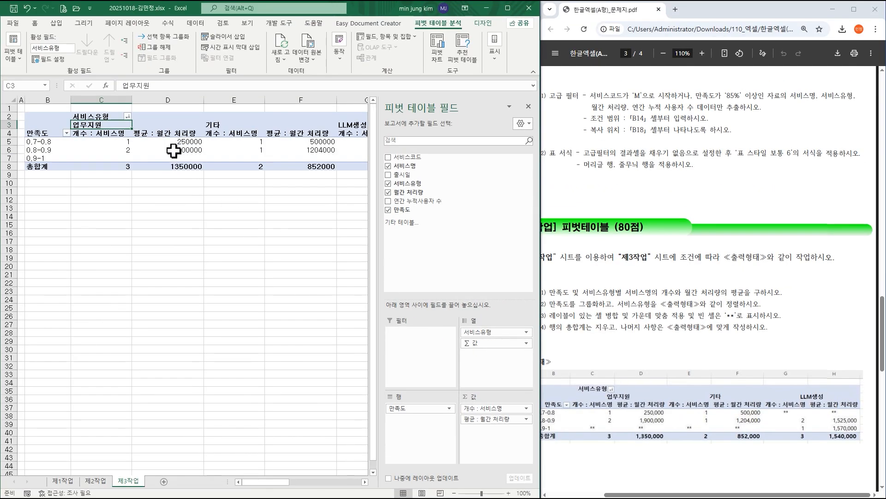
pyautogui.rightClick(119, 124)
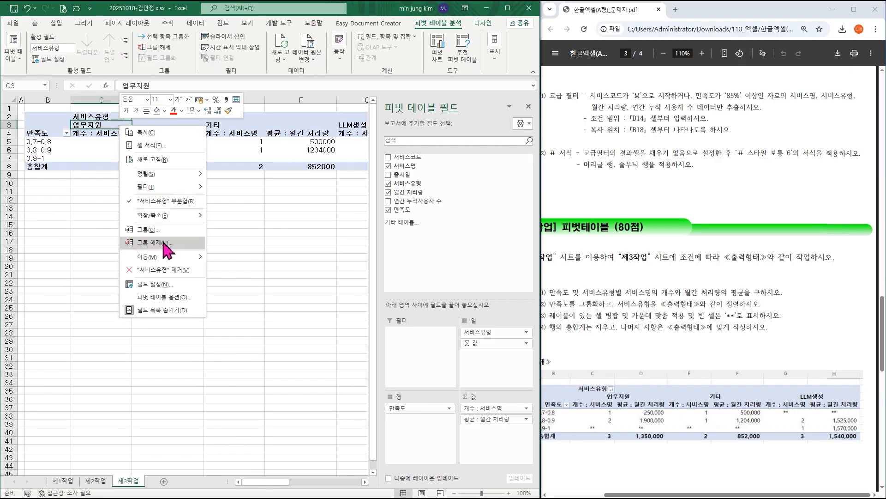
pyautogui.click(177, 299)
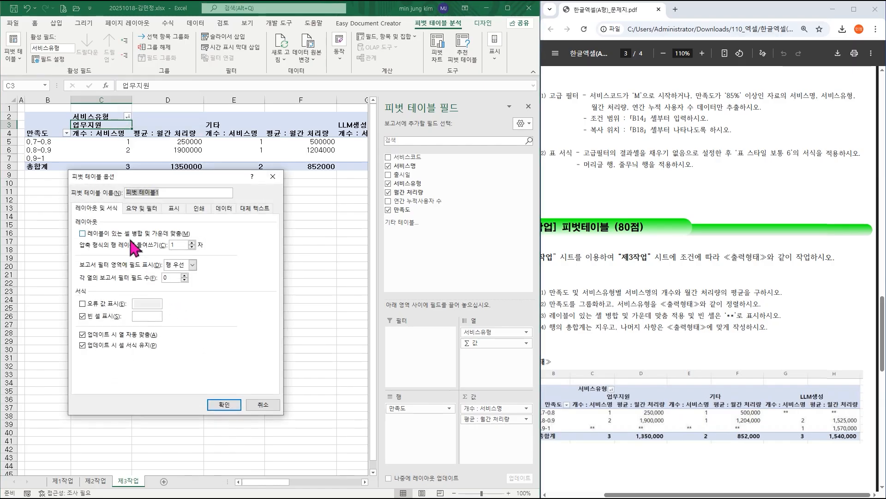
pyautogui.click(84, 234)
pyautogui.click(143, 317)
pyautogui.write('**')
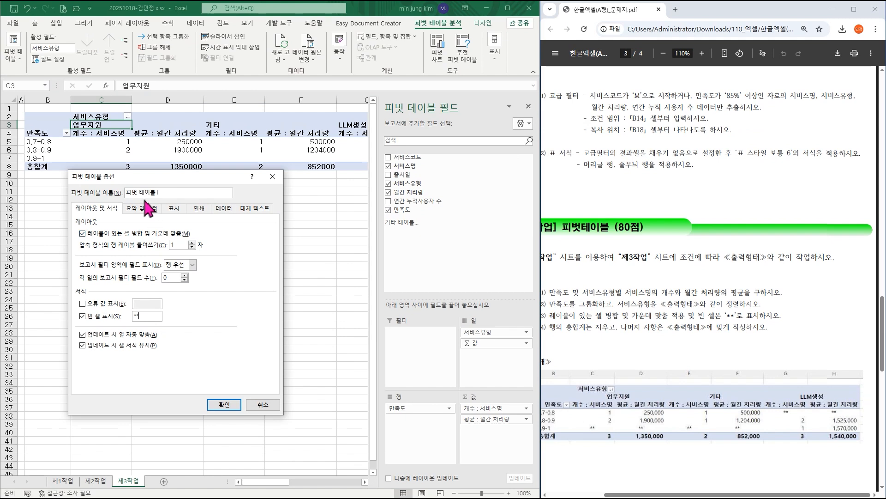
# Turn off the row grand totals (행 총합계 표시) and apply the PivotTable options.
pyautogui.click(283, 175)
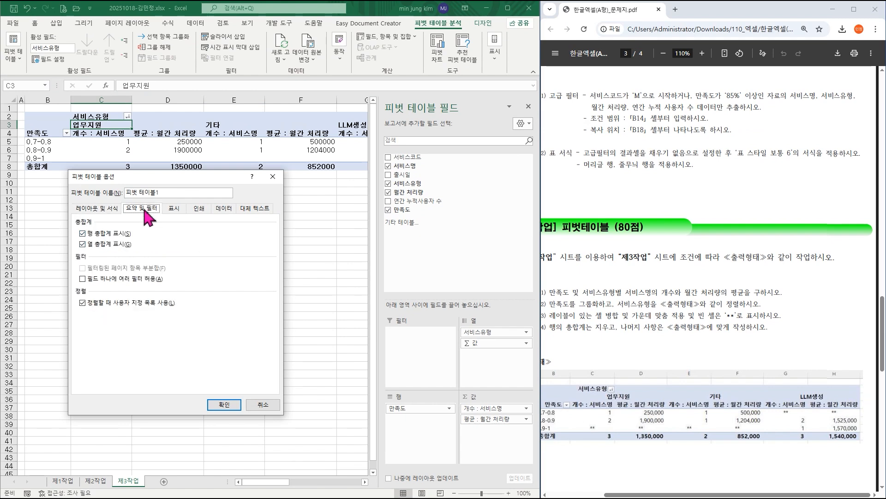
pyautogui.click(103, 236)
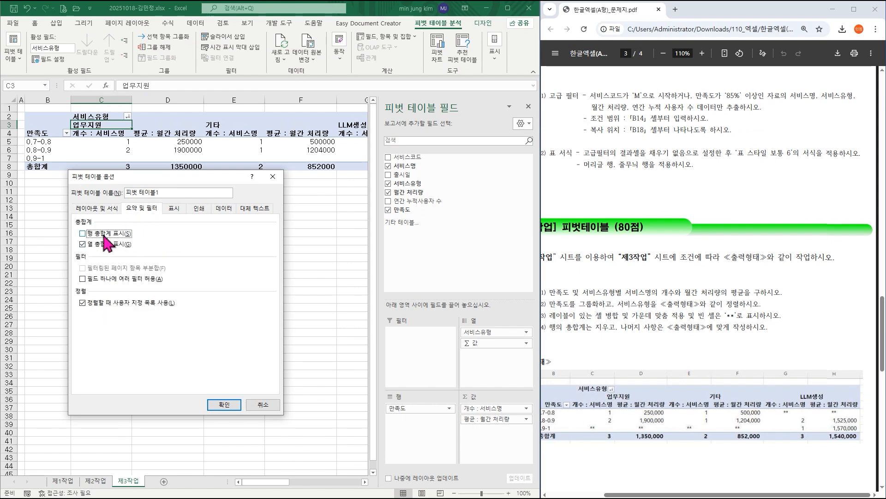
pyautogui.click(223, 405)
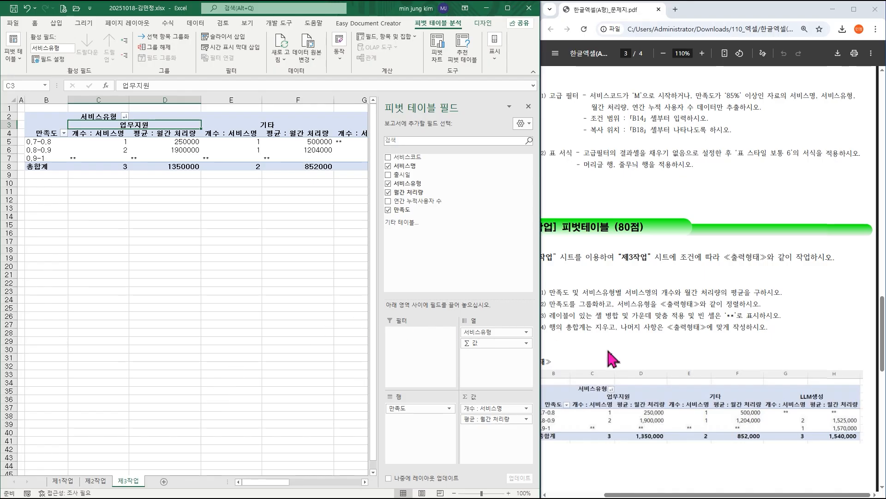
# Center the PivotTable values in C5:H8 and apply the comma number style to them.
pyautogui.moveTo(85, 141); pyautogui.dragTo(266, 167)
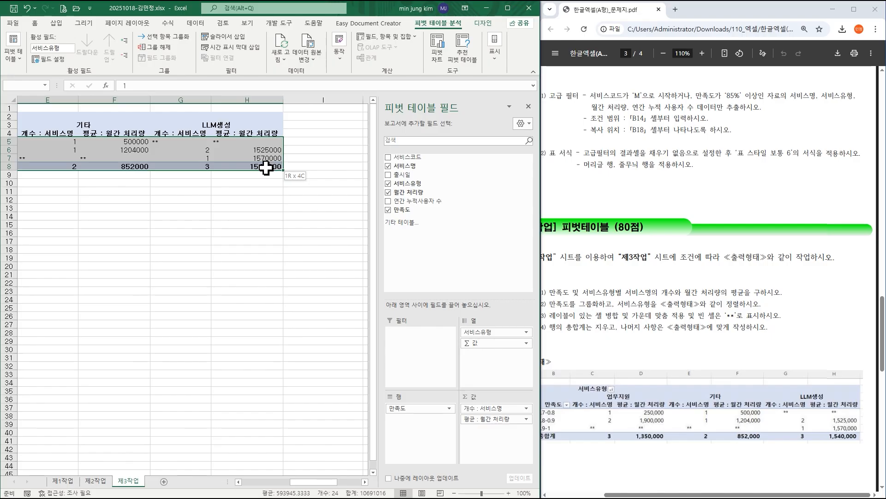
pyautogui.moveTo(312, 482); pyautogui.dragTo(273, 486)
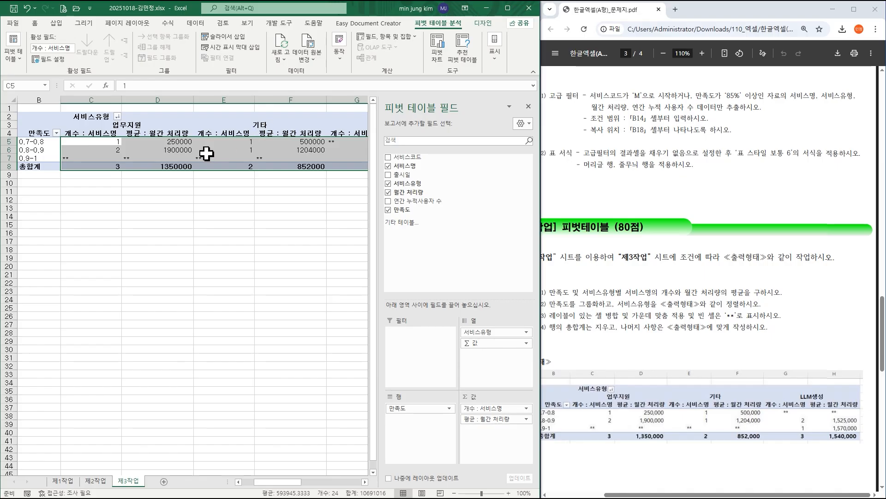
pyautogui.click(36, 23)
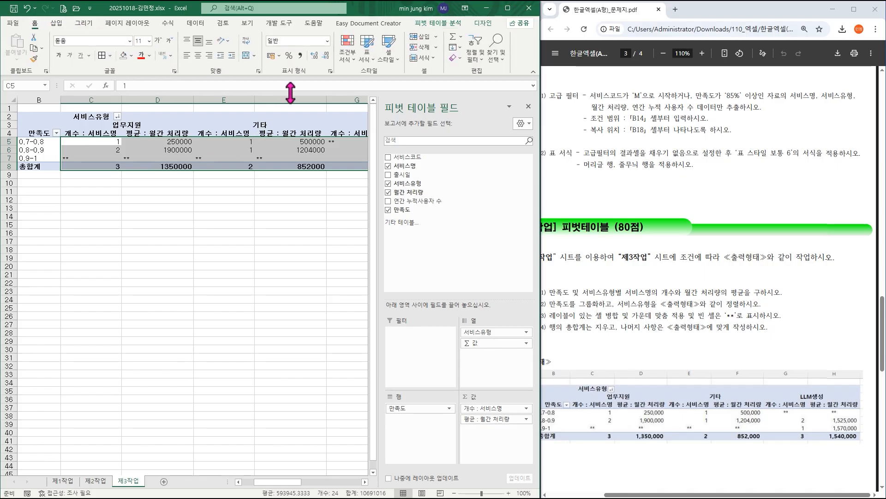
pyautogui.click(198, 56)
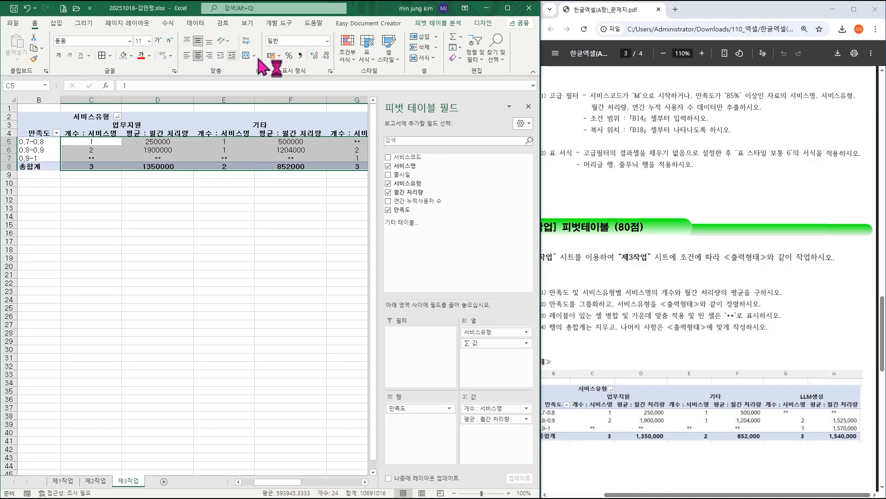
pyautogui.click(300, 56)
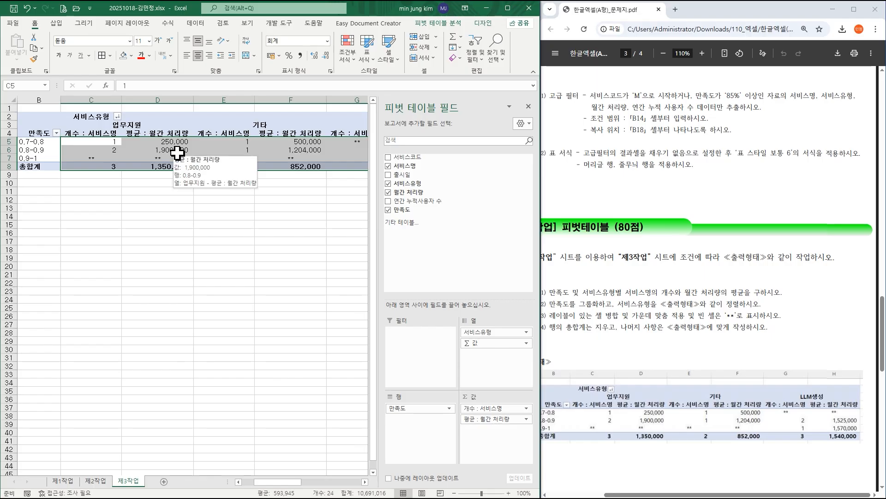
pyautogui.click(196, 200)
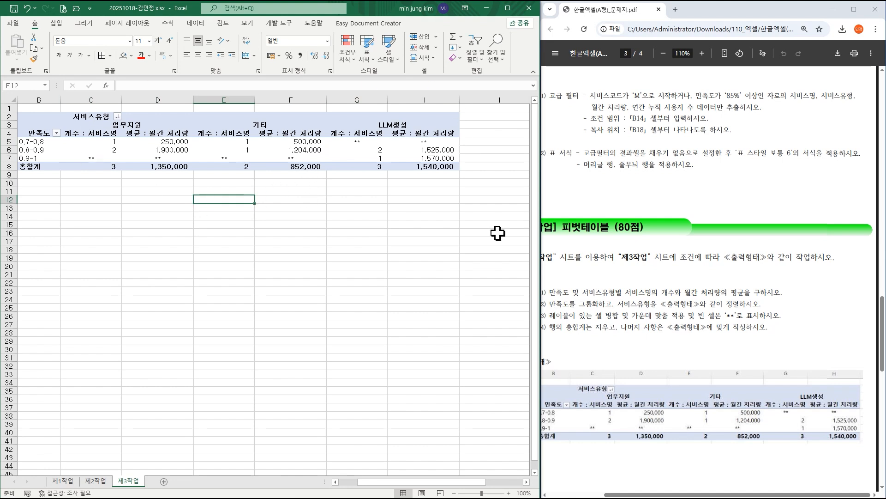
# Switch to the 제1작업 sheet and examine the PDF's 그래프 (100점) conditions and the sample chart's categories and series.
pyautogui.click(652, 346)
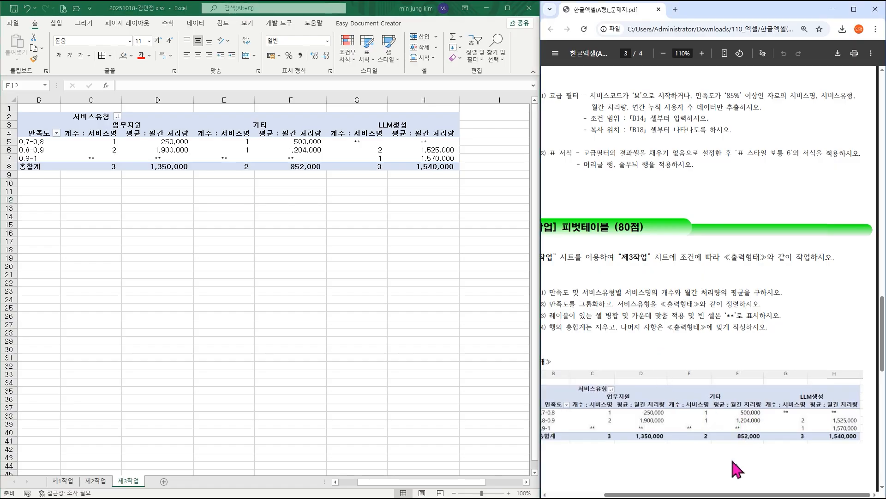
pyautogui.moveTo(720, 497); pyautogui.dragTo(717, 496)
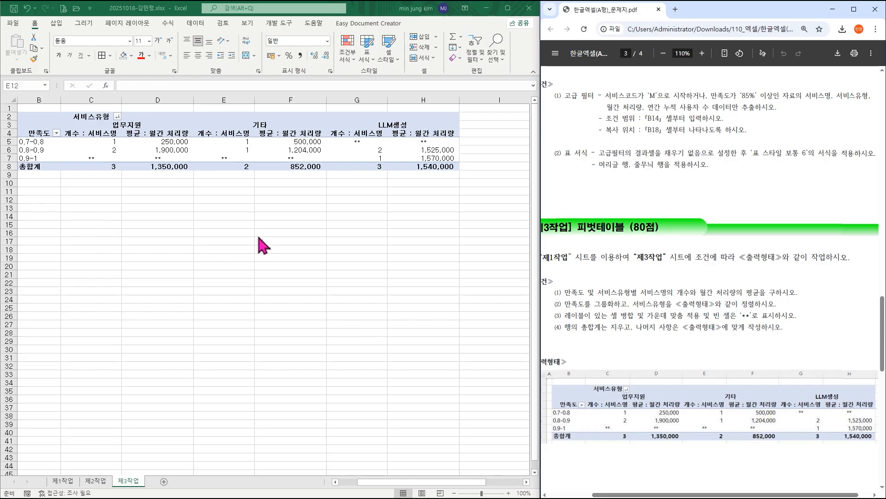
pyautogui.click(62, 482)
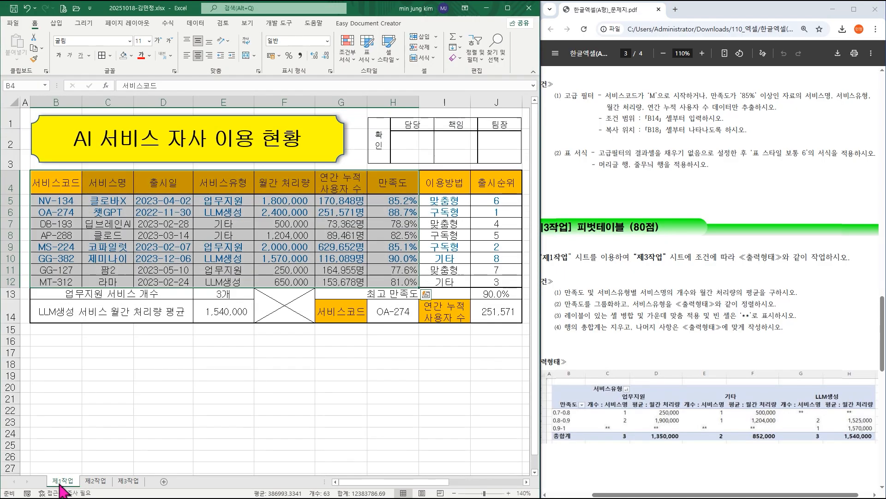
pyautogui.scroll(-8, 639, 290)
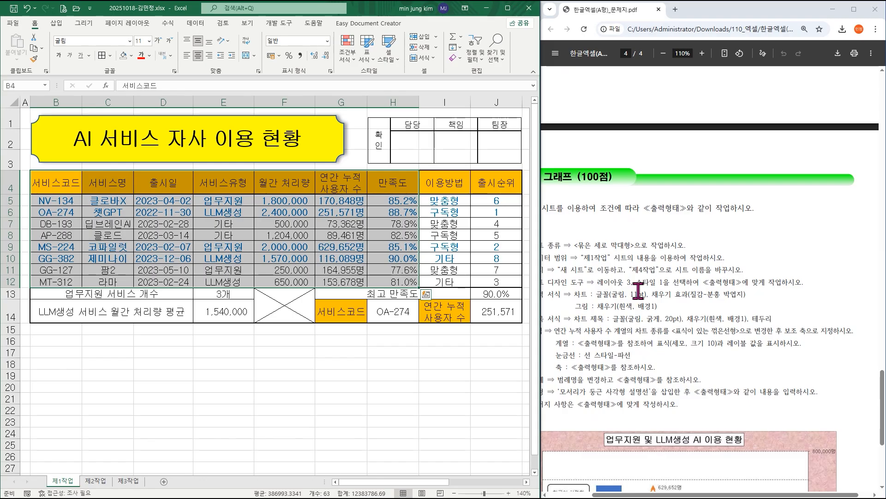
pyautogui.scroll(-1, 639, 290)
pyautogui.moveTo(722, 494); pyautogui.dragTo(685, 496)
pyautogui.scroll(-3, 686, 388)
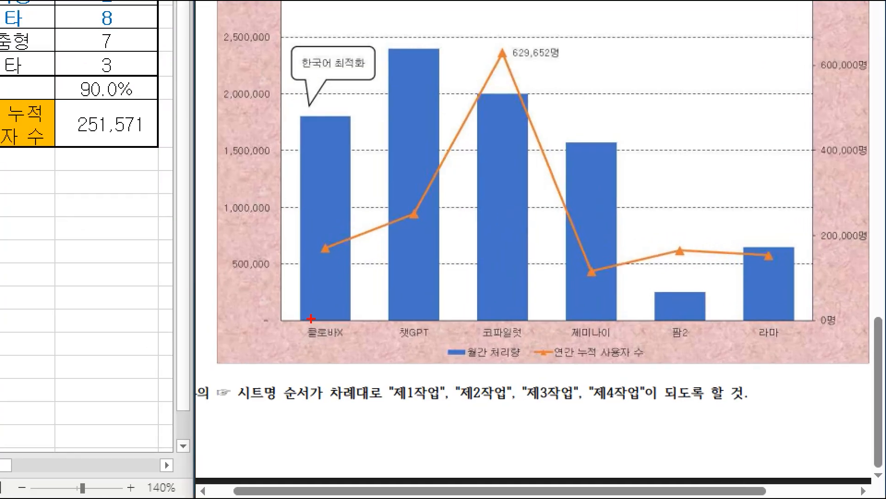
pyautogui.moveTo(285, 320); pyautogui.dragTo(804, 336)
pyautogui.moveTo(413, 341); pyautogui.dragTo(676, 364)
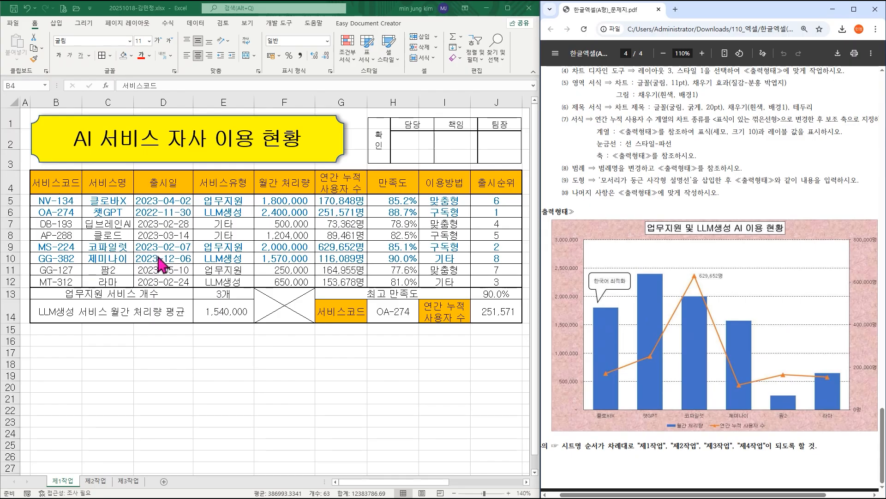
# Select the 서비스명 cells C4:C6 and C9:C12 together on 제1작업 as chart source data.
pyautogui.click(113, 182)
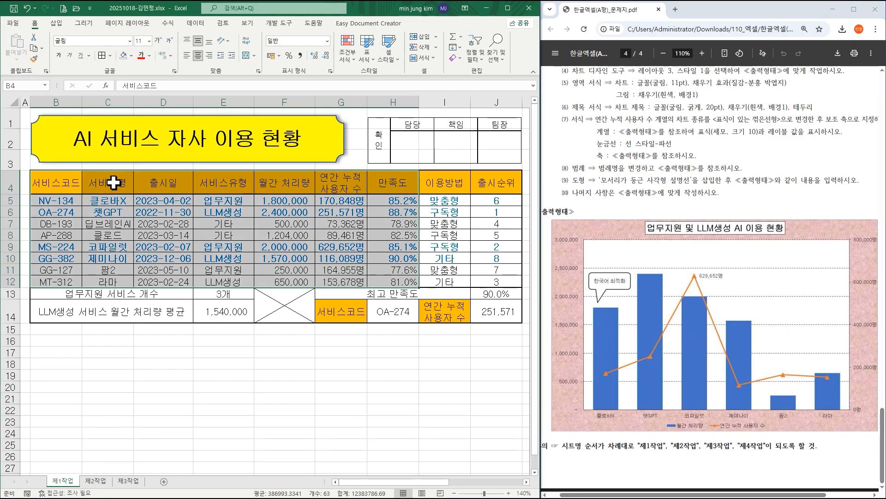
pyautogui.moveTo(113, 183); pyautogui.dragTo(110, 213)
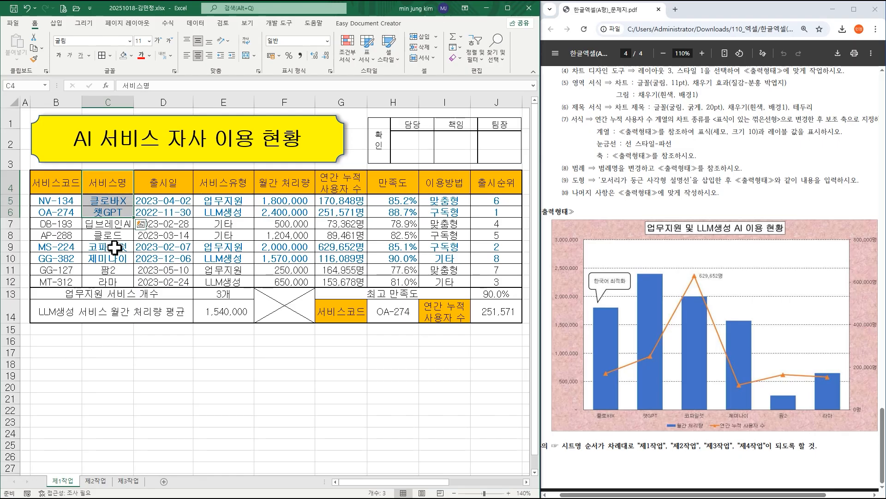
pyautogui.moveTo(116, 248); pyautogui.dragTo(116, 279)
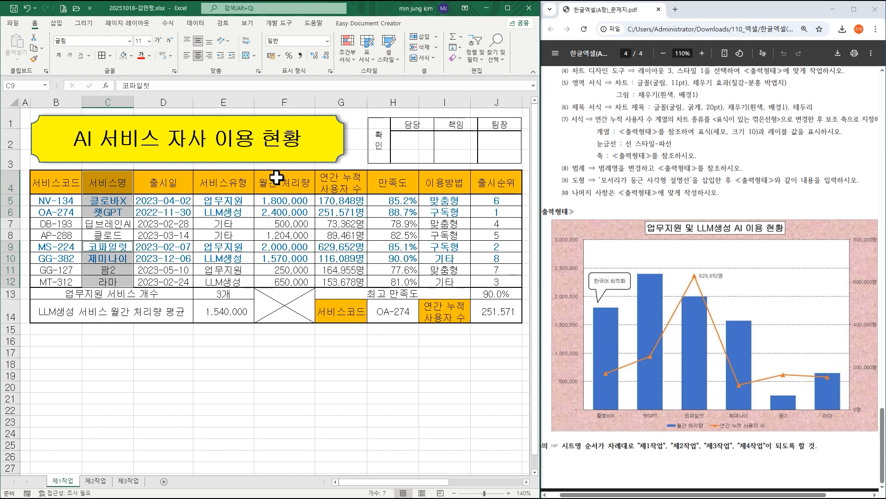
# Add F4:G6 and F9:G12 to the selected source cells and insert a 묶은 세로 막대형 chart from them.
pyautogui.moveTo(276, 177); pyautogui.dragTo(330, 207)
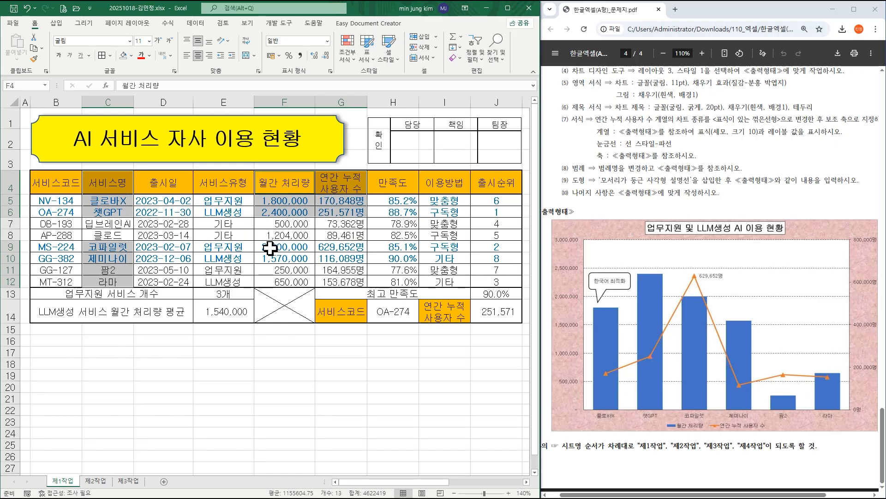
pyautogui.moveTo(271, 248); pyautogui.dragTo(326, 280)
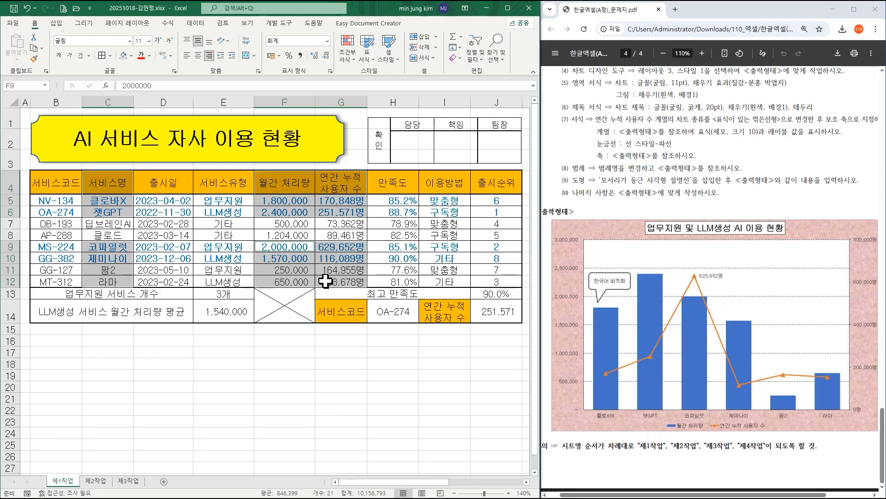
pyautogui.click(57, 23)
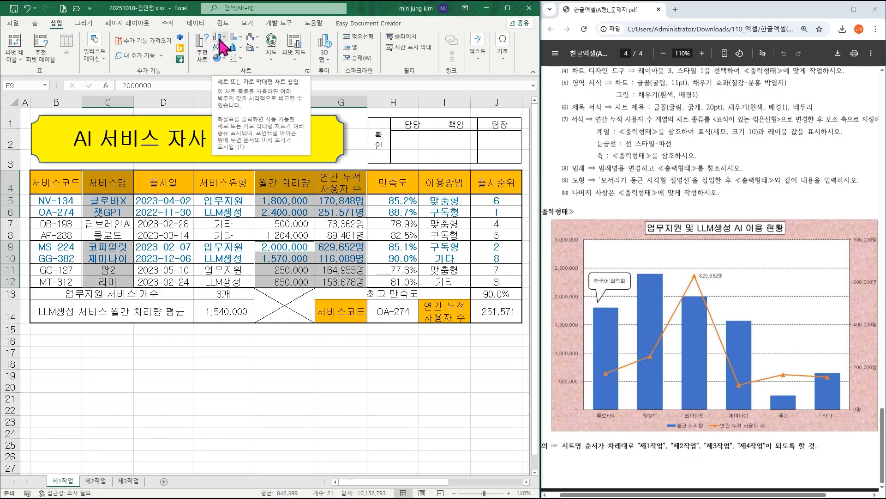
pyautogui.scroll(2, 606, 123)
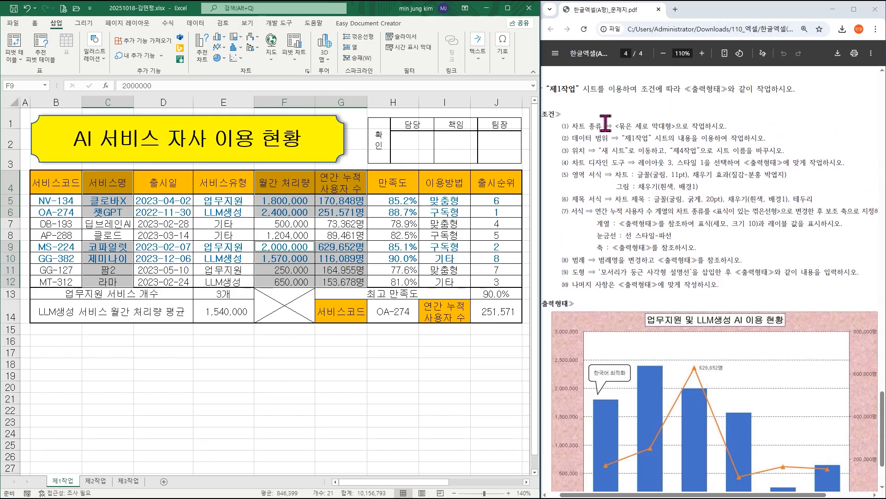
pyautogui.click(219, 37)
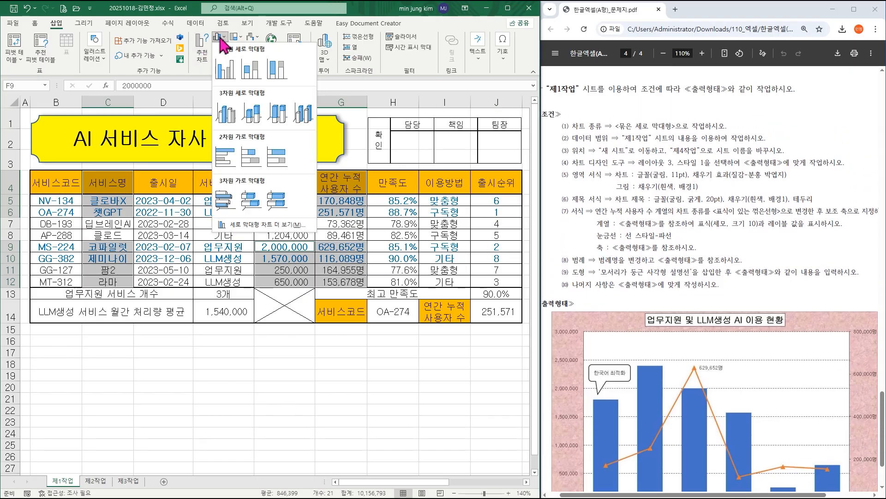
pyautogui.click(225, 68)
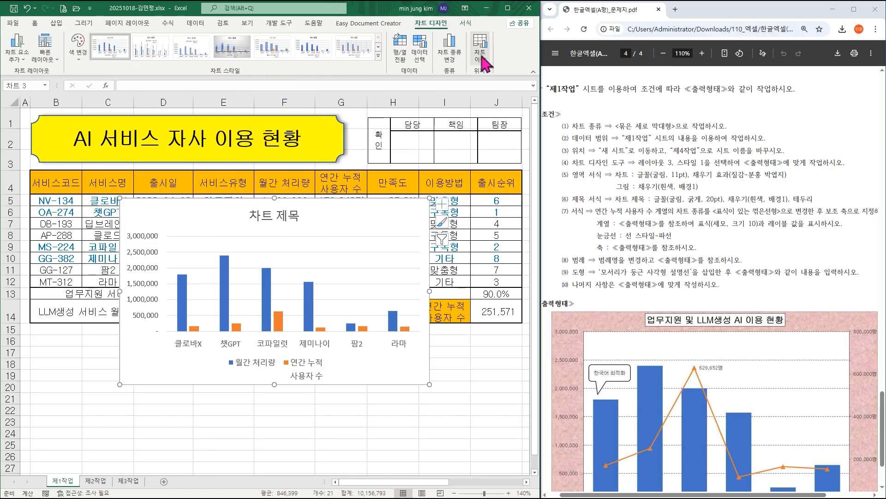
# Move the chart to a new sheet named 제4작업.
pyautogui.click(481, 55)
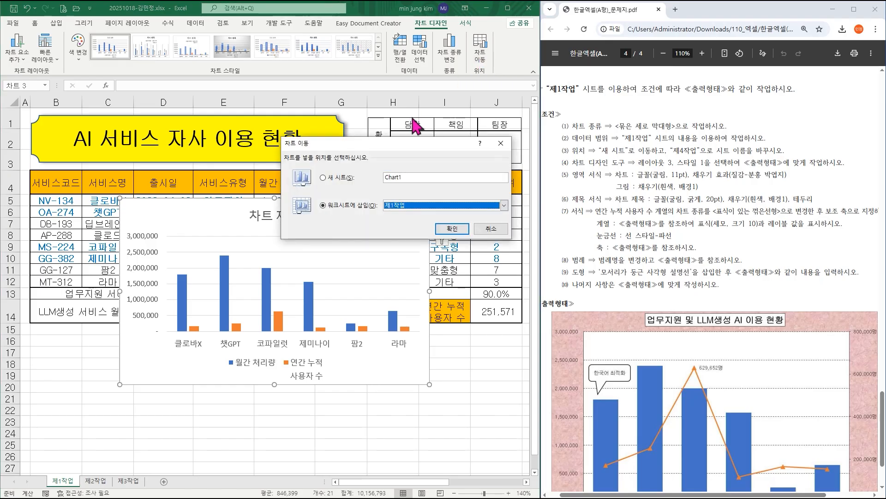
pyautogui.click(336, 179)
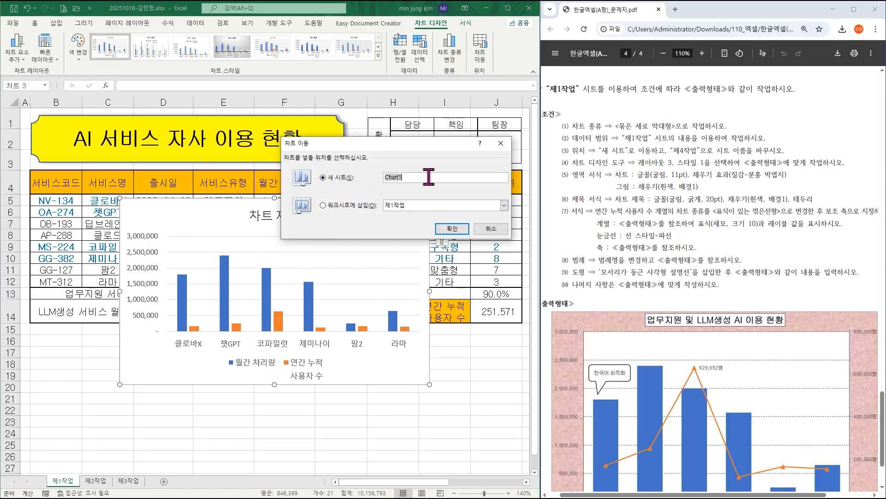
pyautogui.write('제4작ㅇ')
pyautogui.click(452, 229)
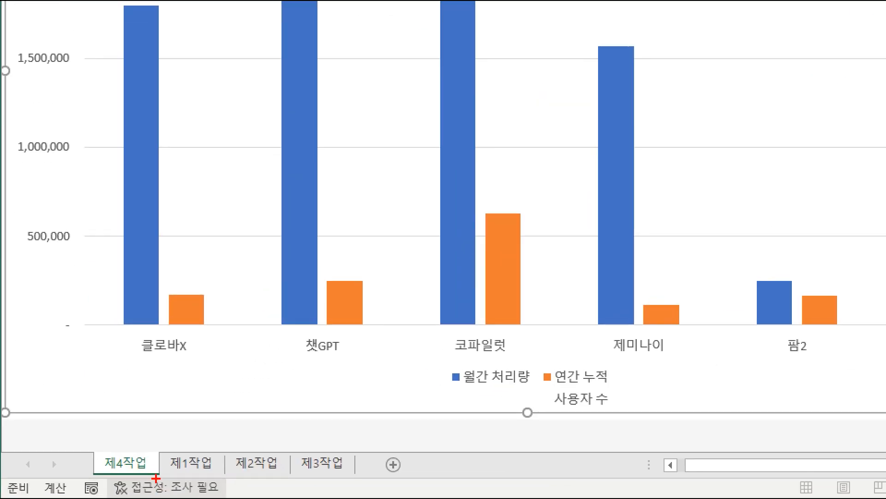
# Move the 제4작업 sheet behind 제3작업 and check the sheet order from 제1작업 to 제4작업.
pyautogui.moveTo(140, 458); pyautogui.dragTo(357, 444)
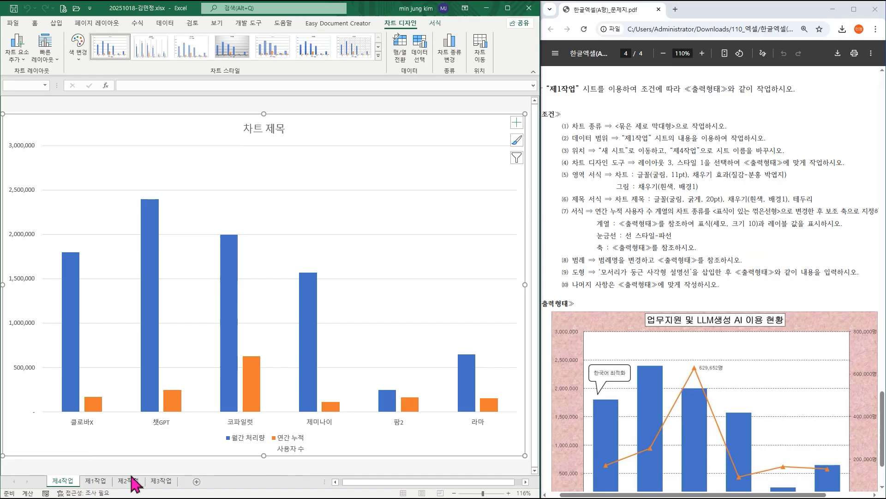
pyautogui.moveTo(182, 483); pyautogui.dragTo(180, 483)
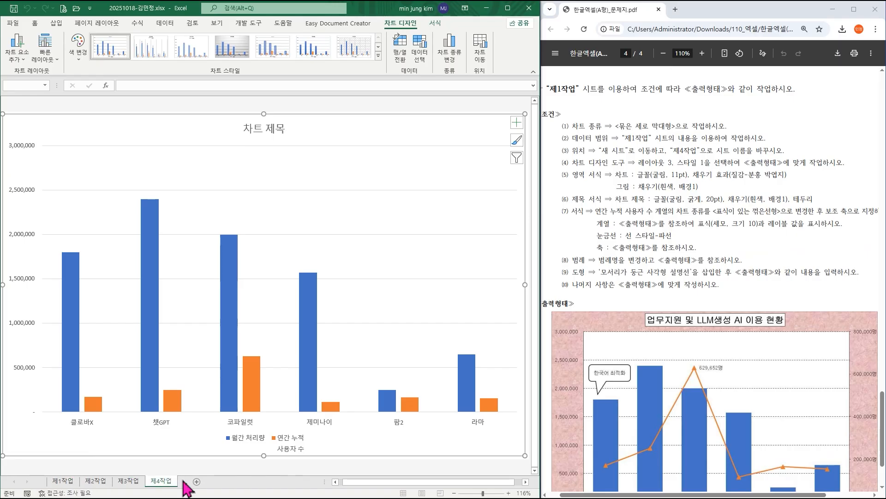
pyautogui.click(65, 483)
pyautogui.click(96, 481)
pyautogui.click(128, 480)
pyautogui.click(161, 481)
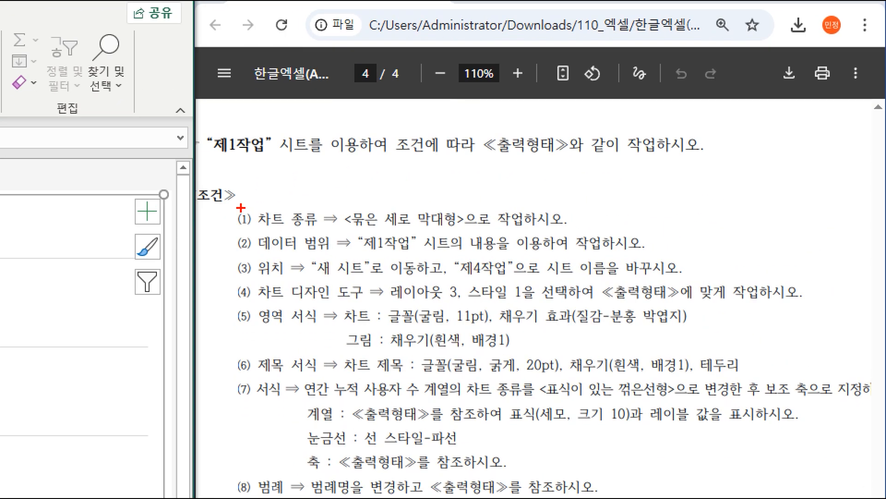
pyautogui.moveTo(232, 206)
pyautogui.mouseDown()
pyautogui.moveTo(507, 278)
pyautogui.moveTo(696, 277)
pyautogui.mouseUp()
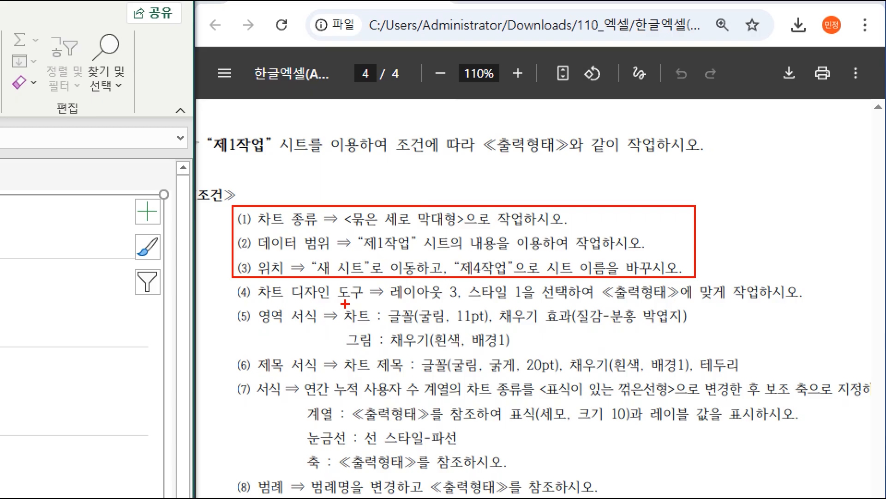
pyautogui.moveTo(378, 278)
pyautogui.mouseDown()
pyautogui.moveTo(551, 296)
pyautogui.moveTo(557, 305)
pyautogui.mouseUp()
pyautogui.press('Escape')
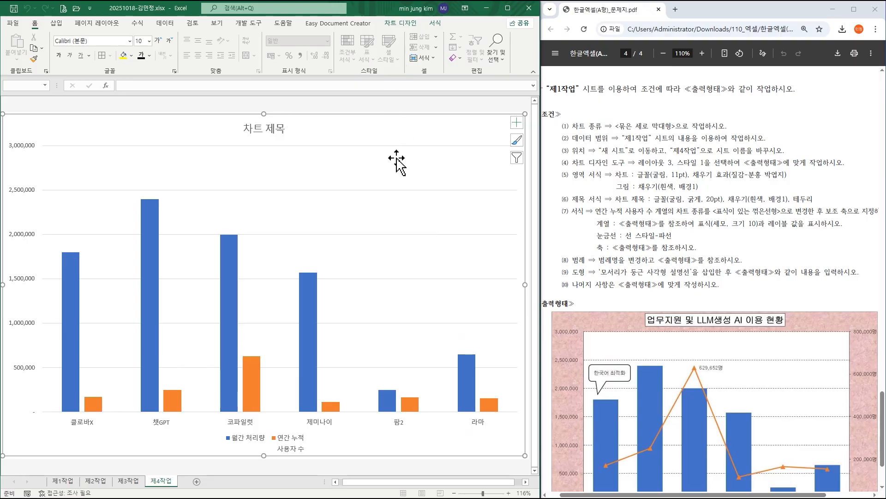
# Apply 레이아웃 3 and 스타일 1 to the chart on 제4작업.
pyautogui.click(405, 24)
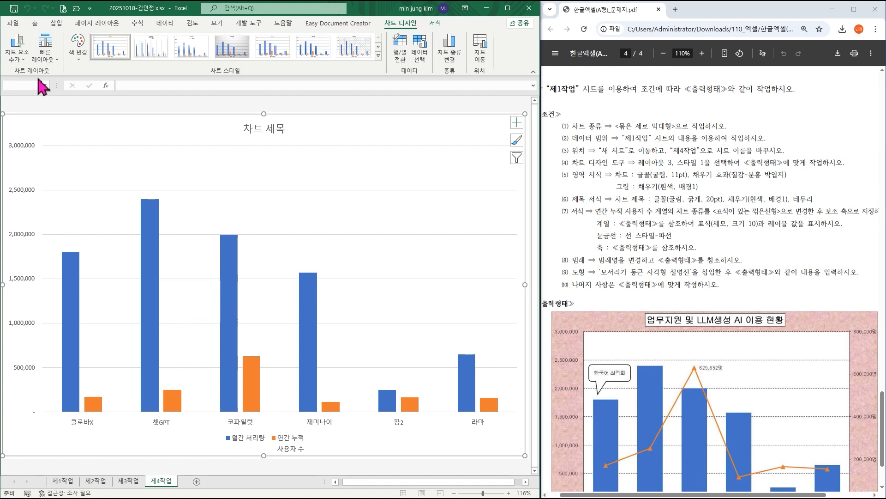
pyautogui.click(48, 61)
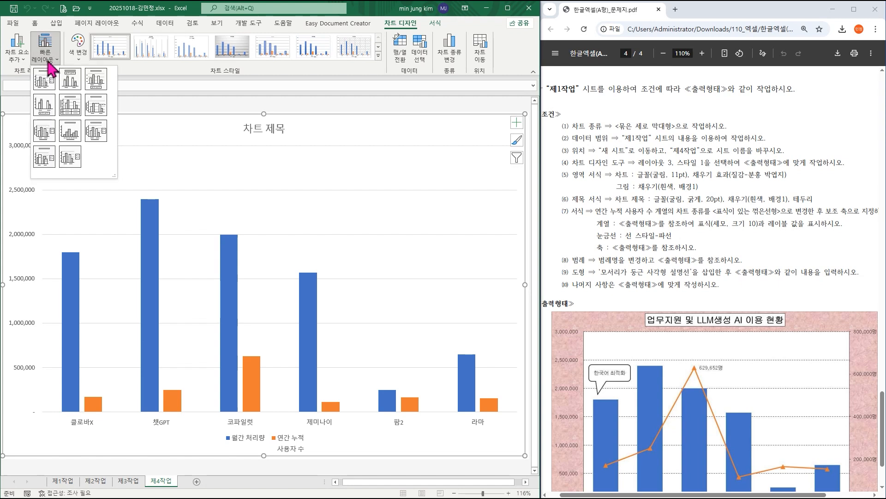
pyautogui.click(95, 81)
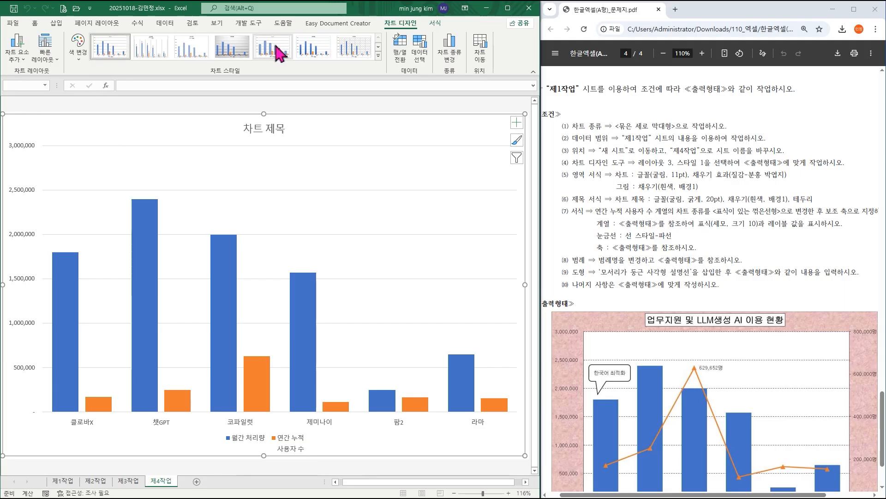
pyautogui.click(112, 56)
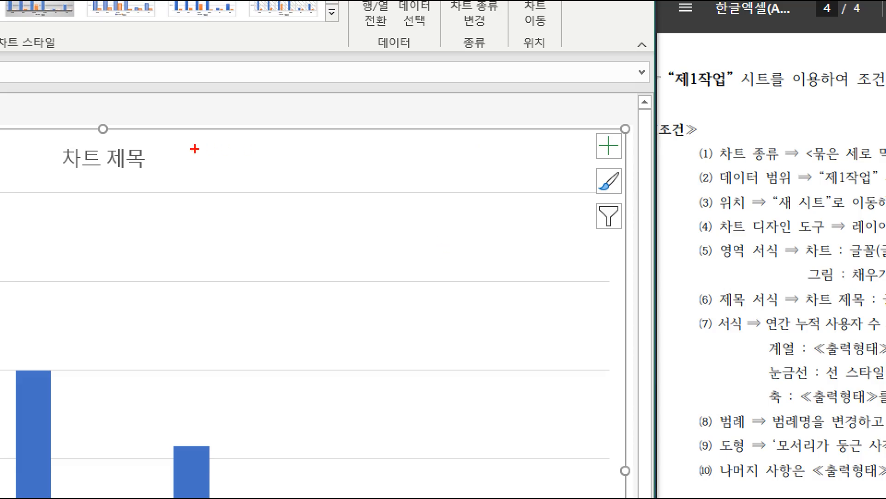
# Set the whole chart area's font to 굴림, 11 pt.
pyautogui.moveTo(303, 138)
pyautogui.mouseDown()
pyautogui.moveTo(446, 173)
pyautogui.moveTo(538, 177)
pyautogui.mouseUp()
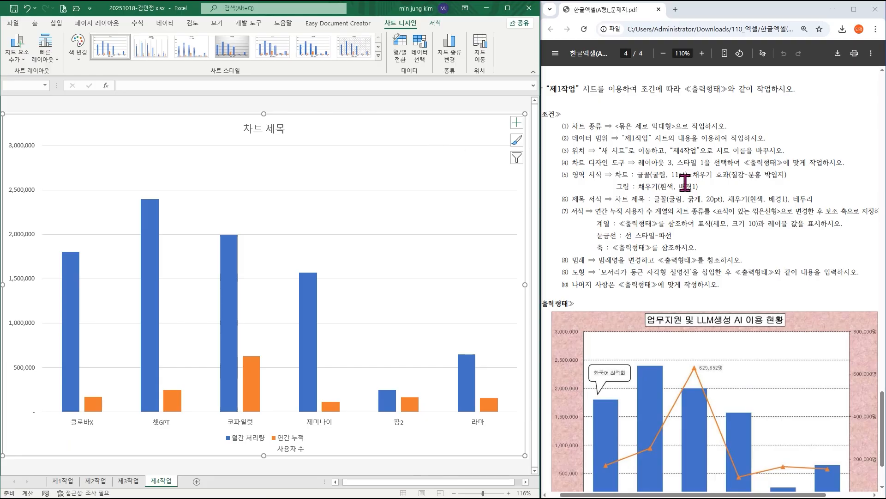
pyautogui.click(35, 23)
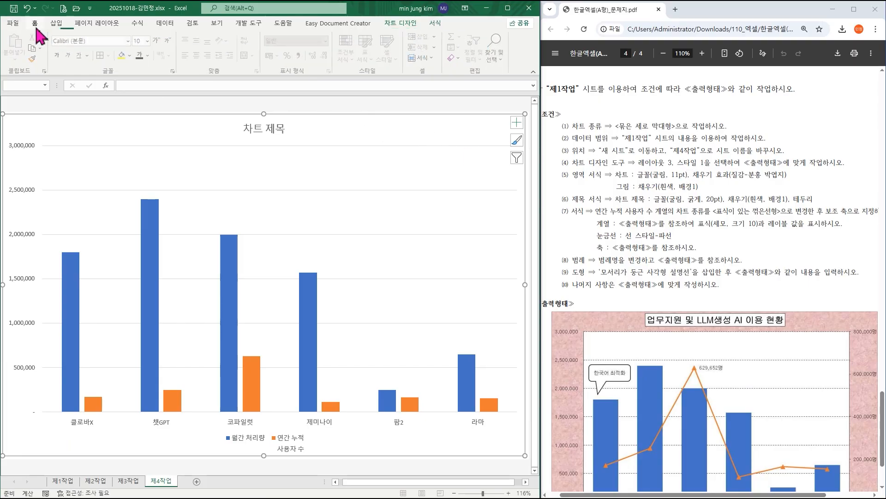
pyautogui.click(129, 41)
pyautogui.click(122, 134)
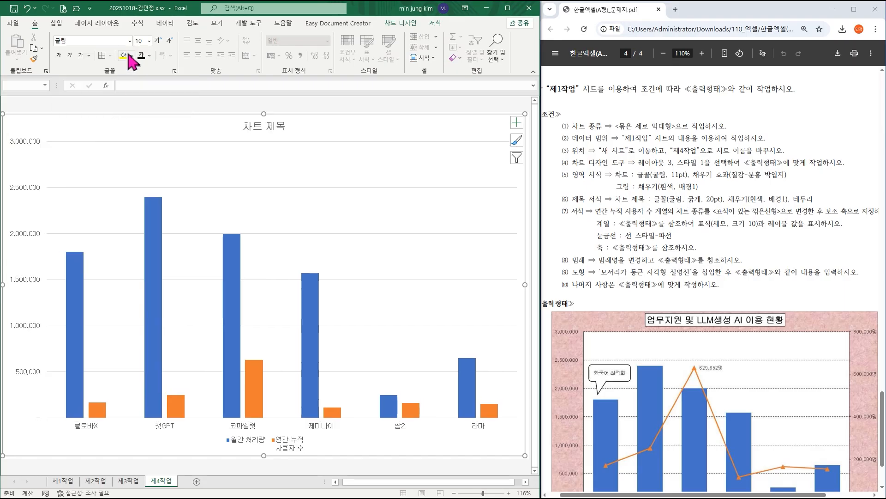
pyautogui.click(149, 41)
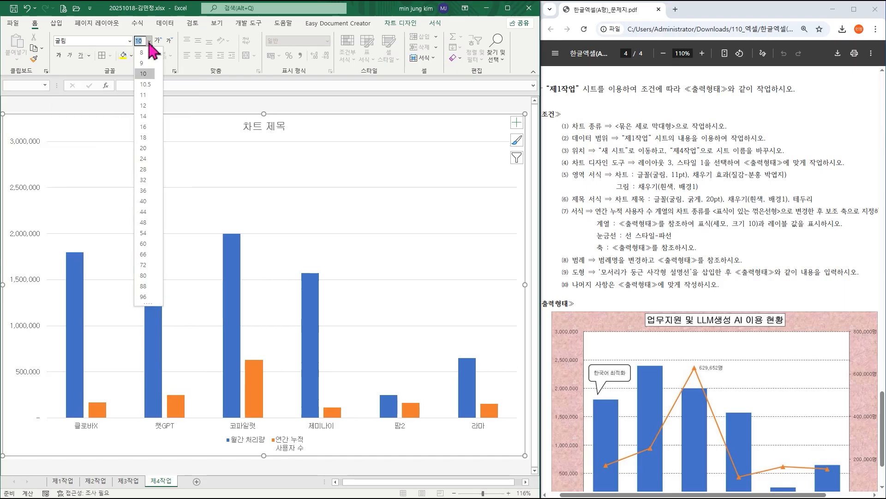
pyautogui.click(145, 95)
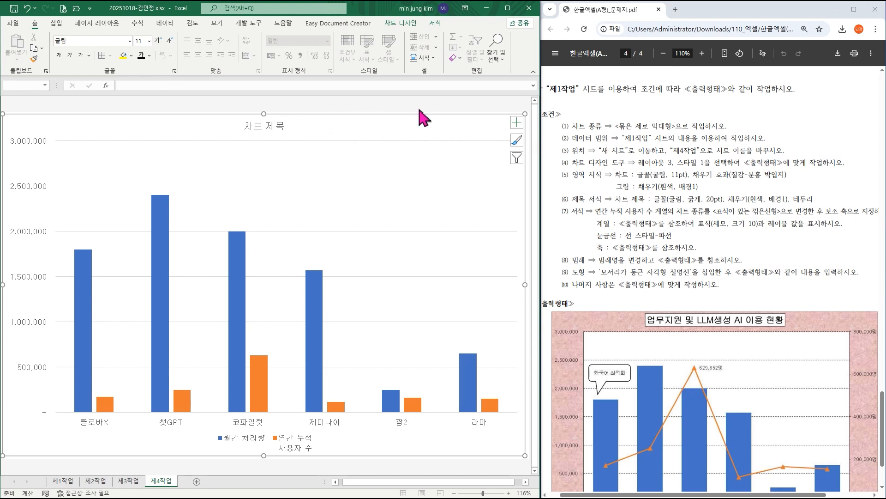
# Fill the chart area with the 분홍 박엽지 texture using the chart area format options.
pyautogui.rightClick(386, 124)
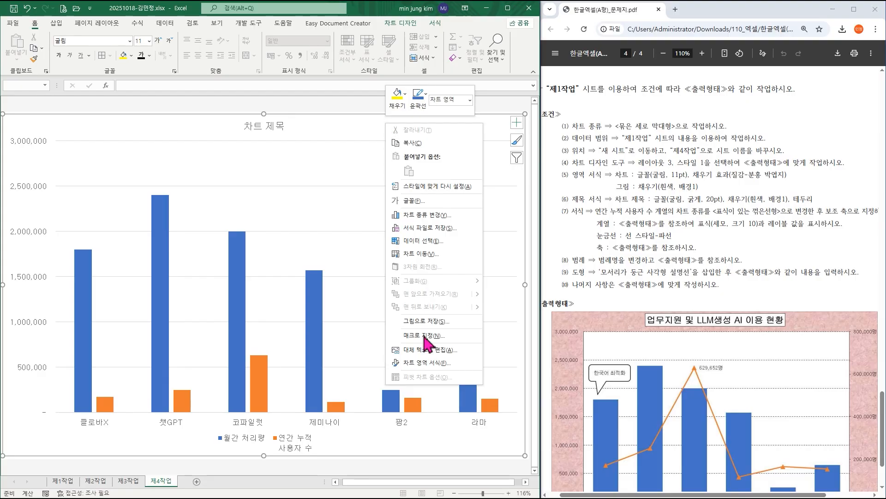
pyautogui.click(435, 362)
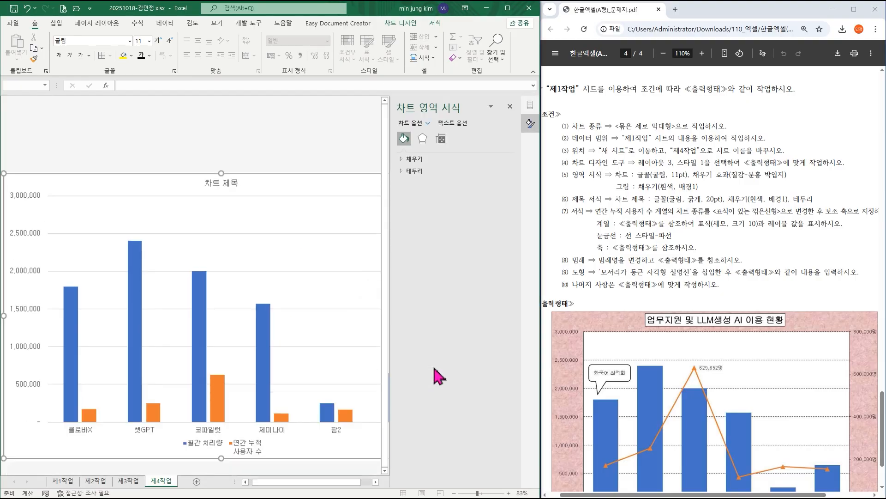
pyautogui.click(418, 159)
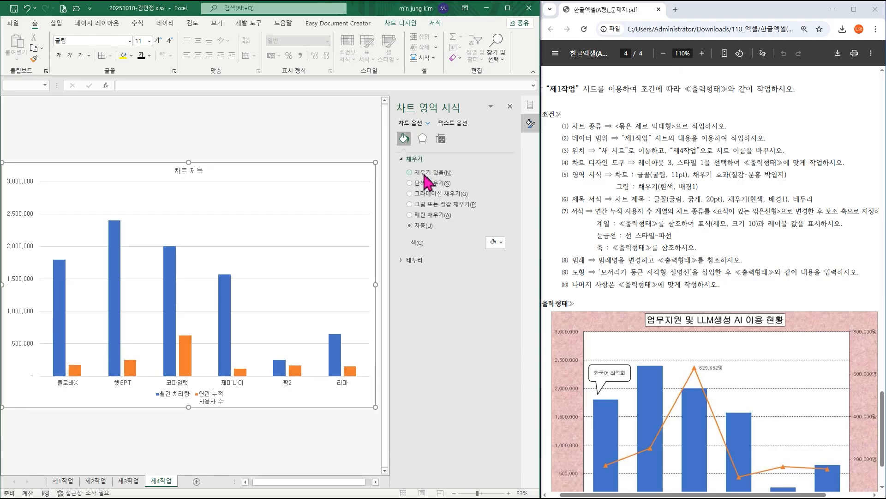
pyautogui.click(447, 204)
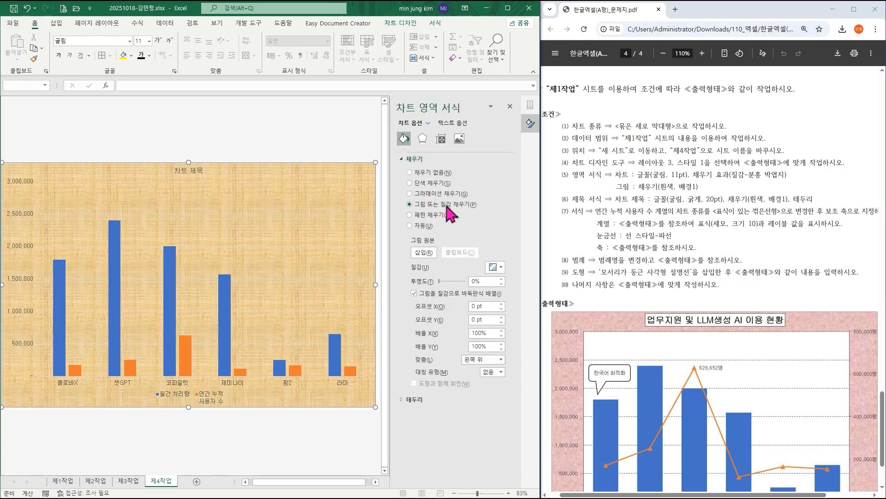
pyautogui.click(500, 268)
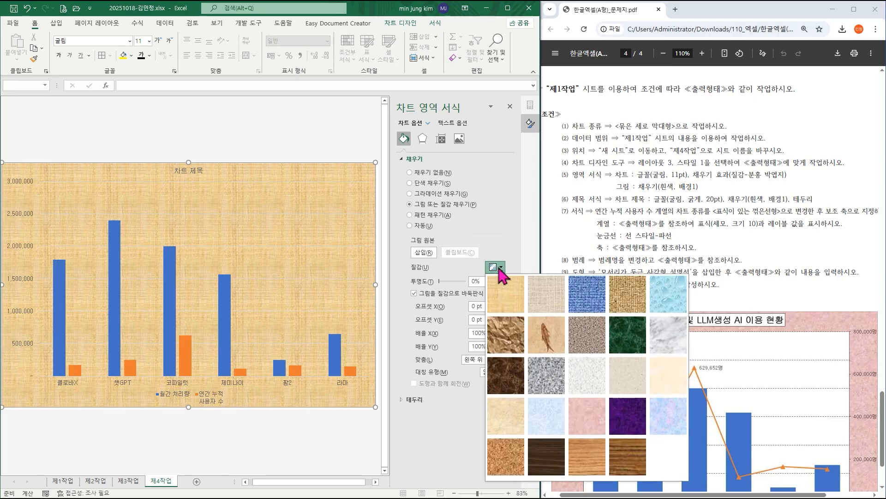
pyautogui.click(591, 417)
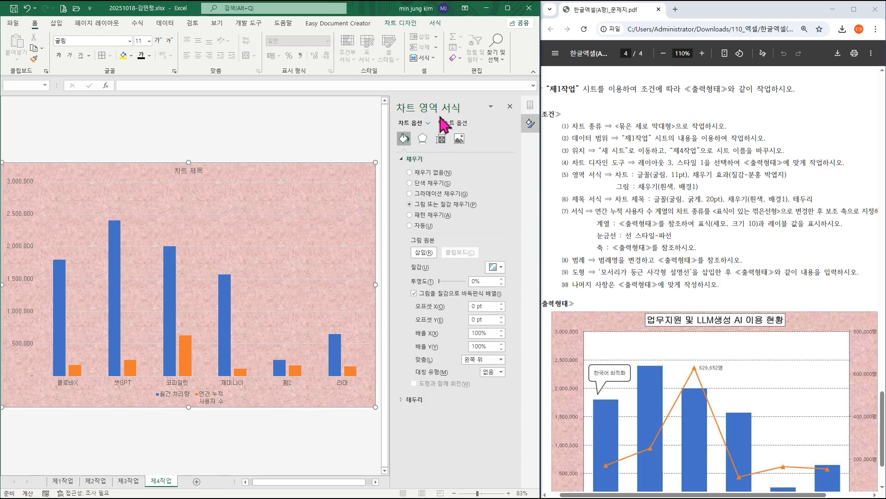
pyautogui.click(510, 107)
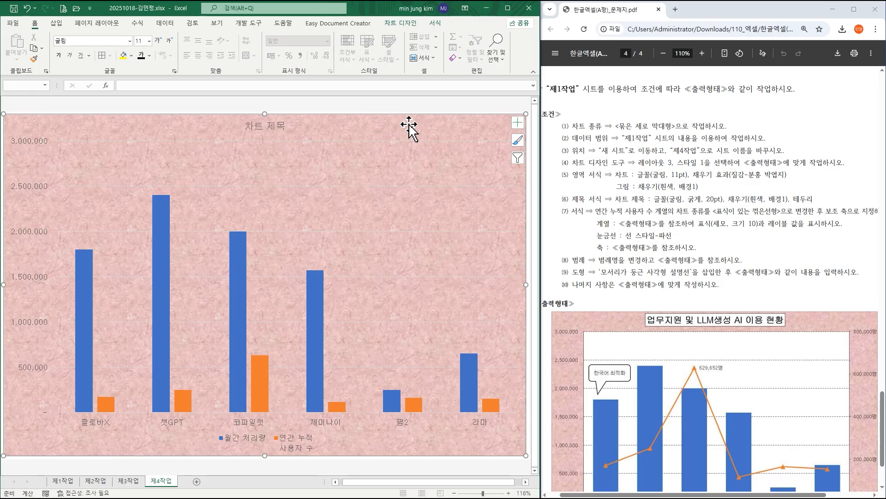
# Reapply the 분홍 박엽지 texture to the chart area as its shape fill.
pyautogui.click(436, 24)
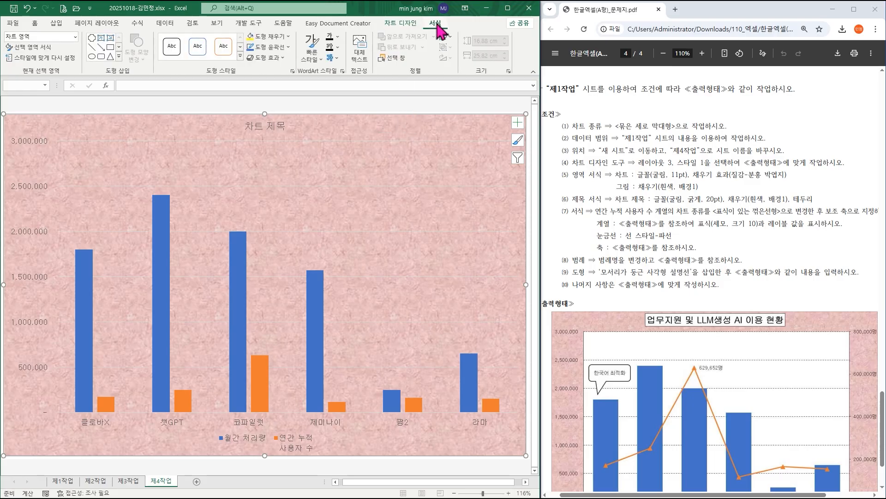
pyautogui.click(277, 37)
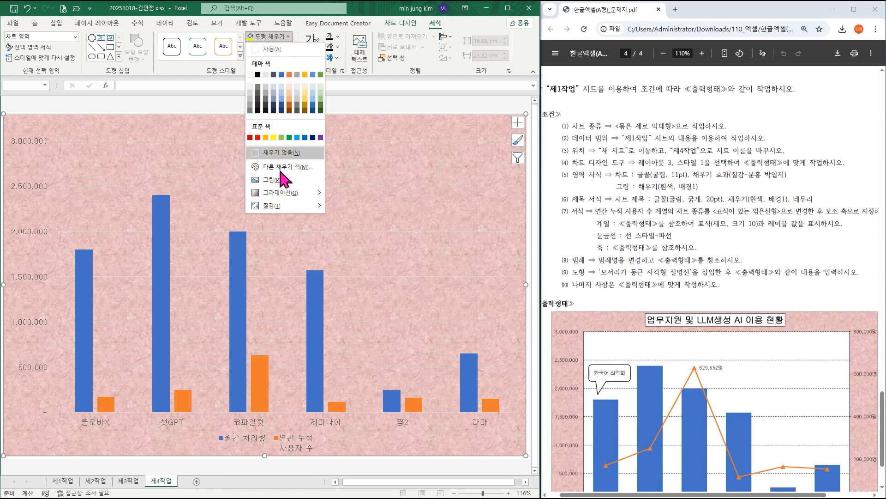
pyautogui.moveTo(287, 213)
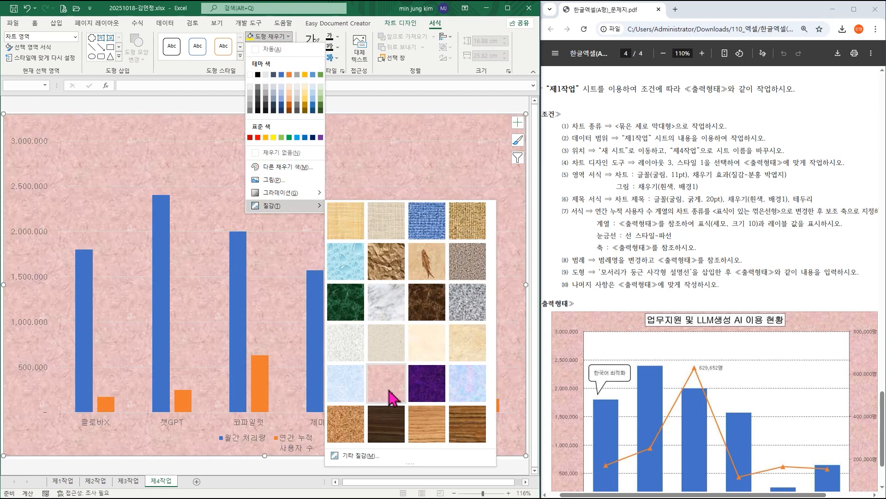
pyautogui.click(389, 396)
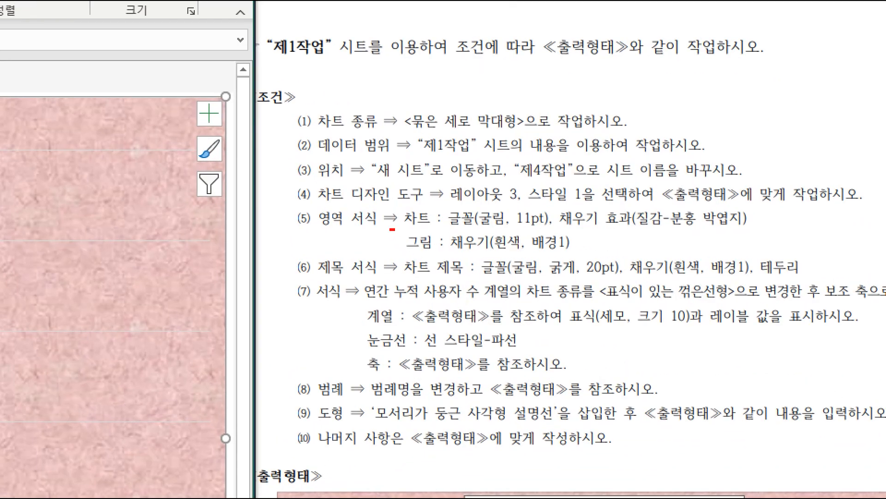
pyautogui.moveTo(393, 230); pyautogui.dragTo(611, 259)
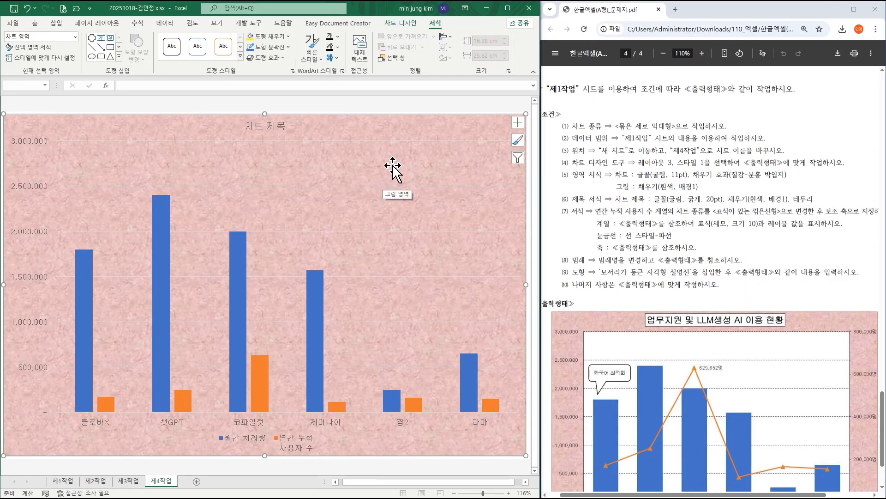
# Fill the chart's plot area with the theme colour 흰색, 배경 1.
pyautogui.click(400, 166)
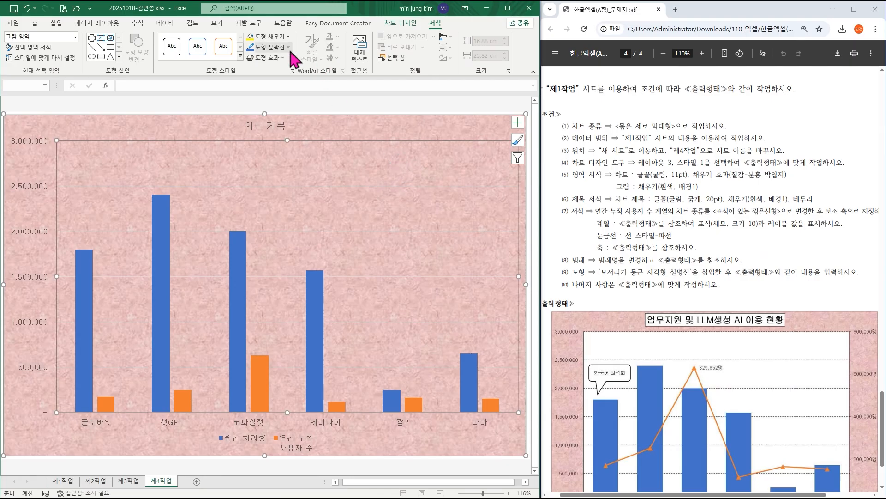
pyautogui.click(277, 39)
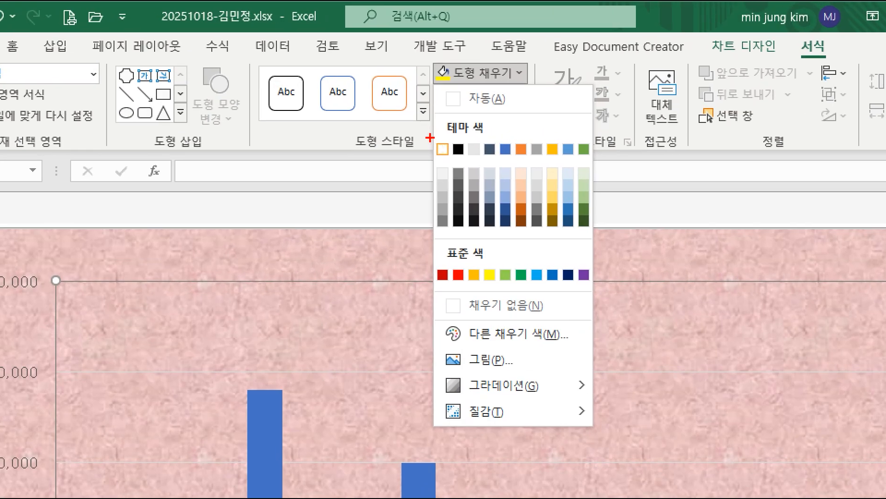
pyautogui.moveTo(428, 135); pyautogui.dragTo(461, 159)
pyautogui.moveTo(815, 70); pyautogui.dragTo(775, 77)
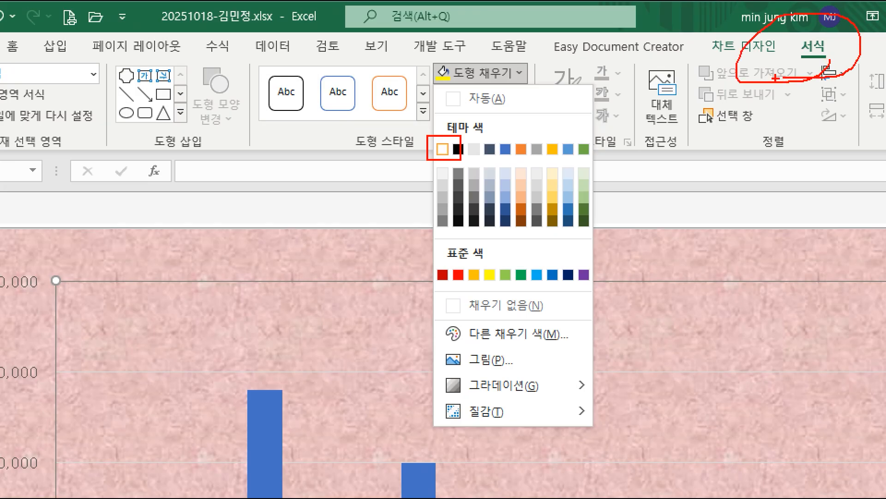
pyautogui.press('Escape')
pyautogui.click(264, 37)
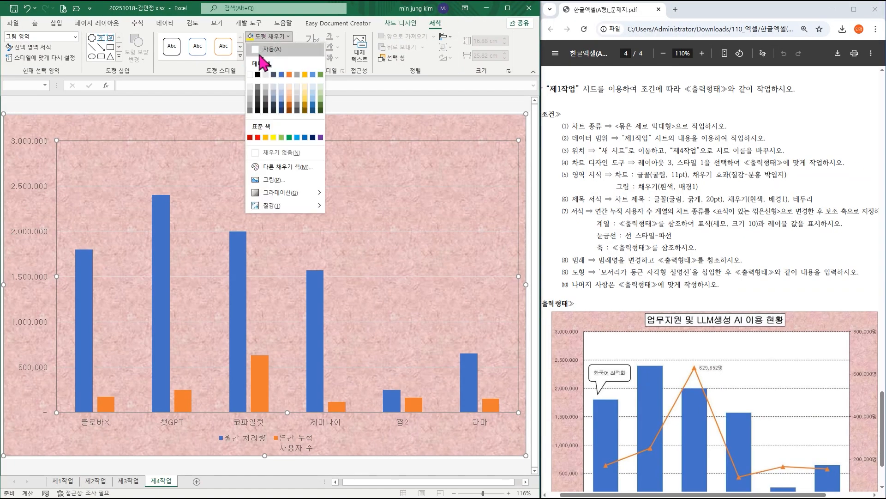
pyautogui.click(256, 77)
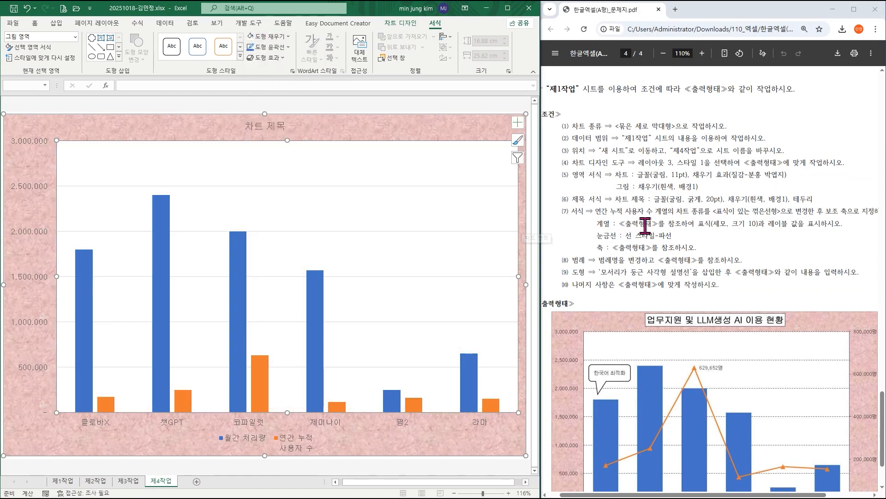
# Set the chart title's font size to 20 pt and make it bold.
pyautogui.click(272, 128)
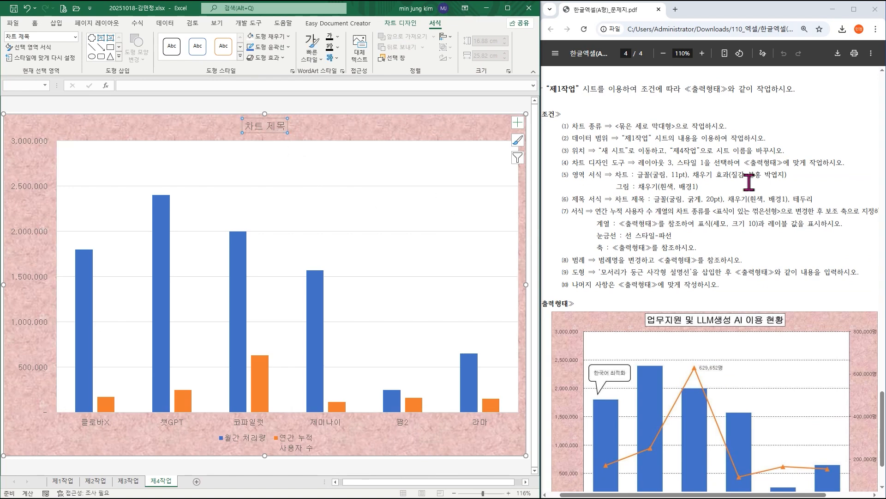
pyautogui.click(34, 22)
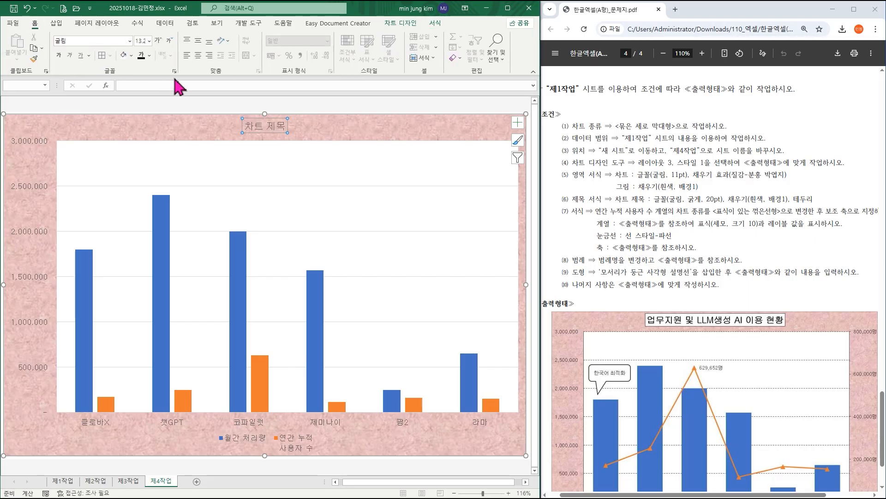
pyautogui.click(149, 41)
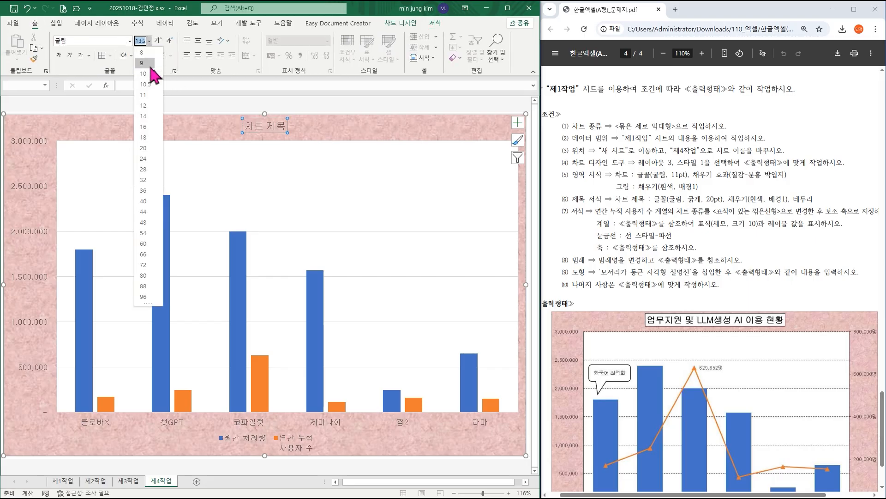
pyautogui.click(153, 149)
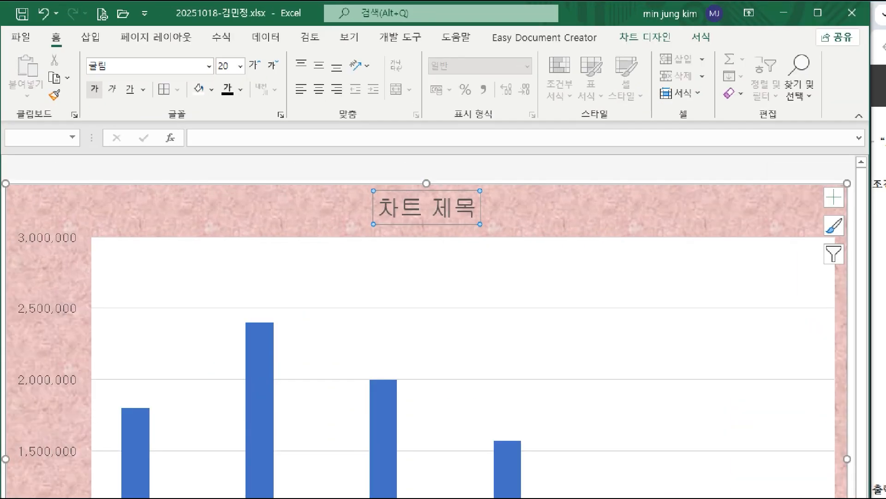
pyautogui.click(59, 55)
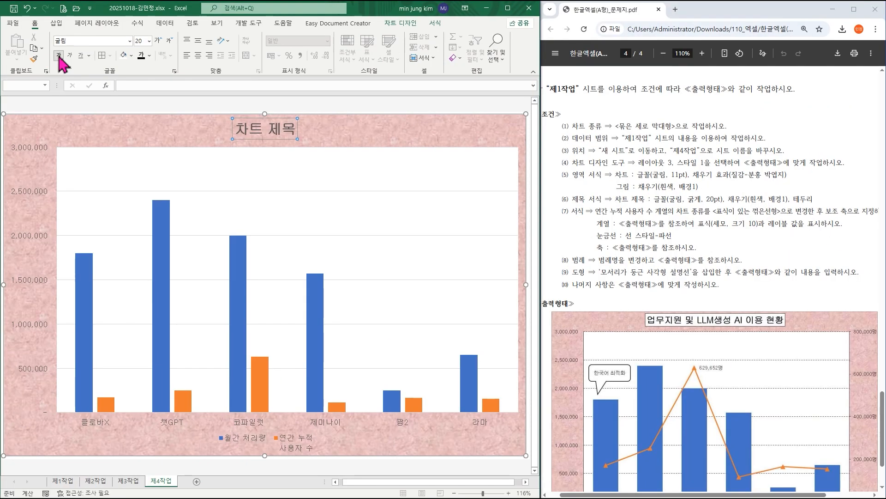
# Fill the chart title with 흰색, 배경 1 and give it an outline in the automatic colour.
pyautogui.click(131, 56)
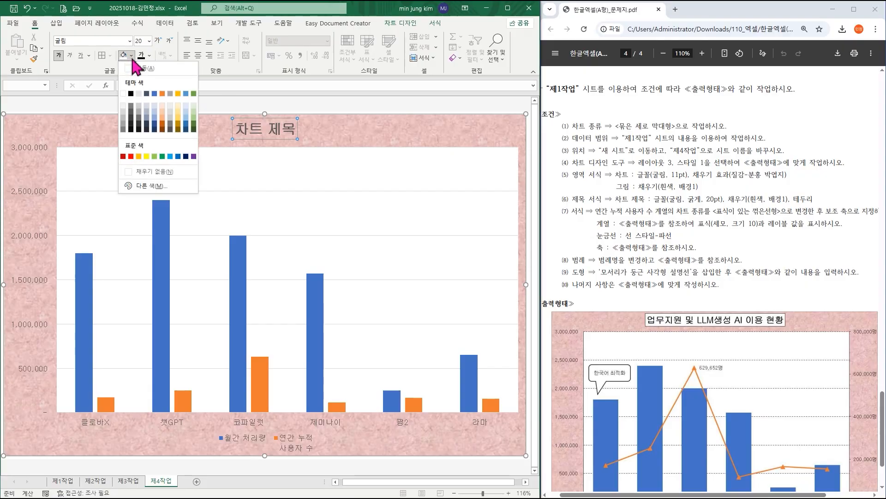
pyautogui.click(123, 93)
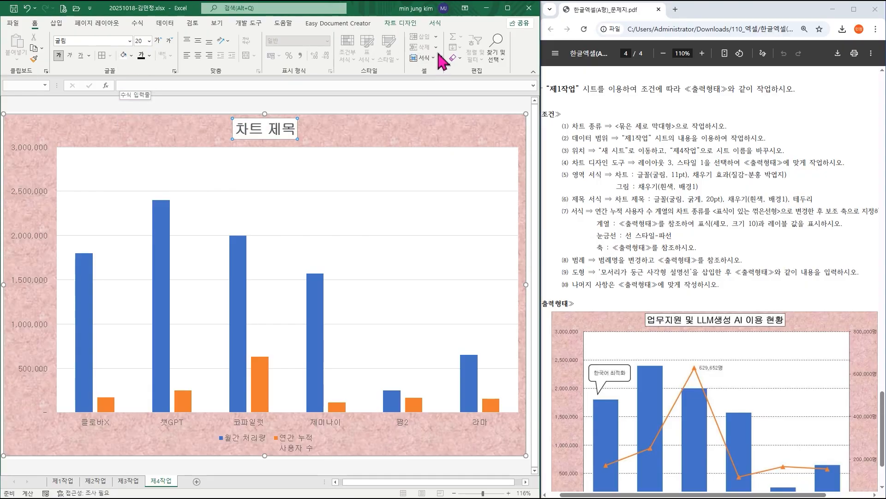
pyautogui.click(436, 24)
pyautogui.click(277, 47)
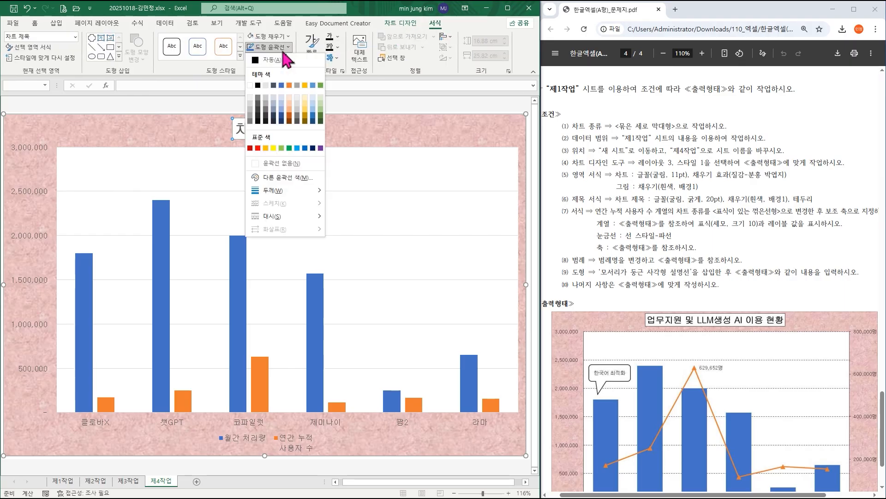
pyautogui.click(266, 60)
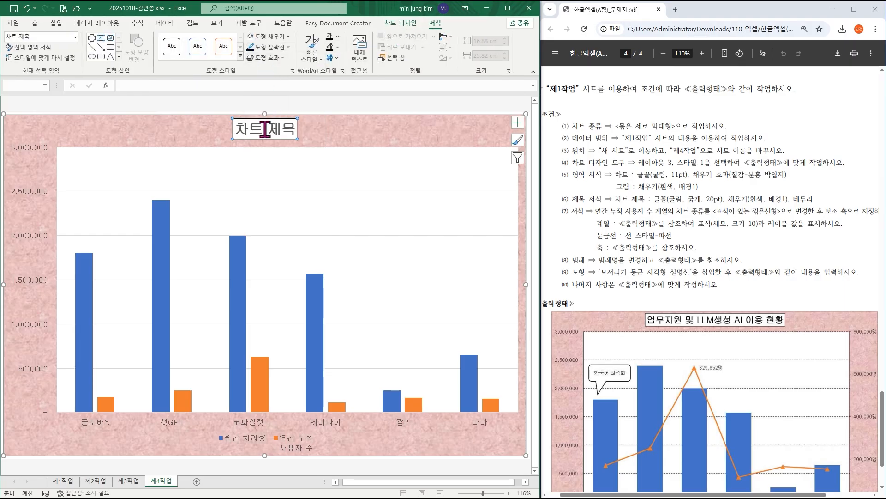
# Replace the chart title text with "업무지원 및 LLM생성 AI 이용 현황".
pyautogui.click(266, 130)
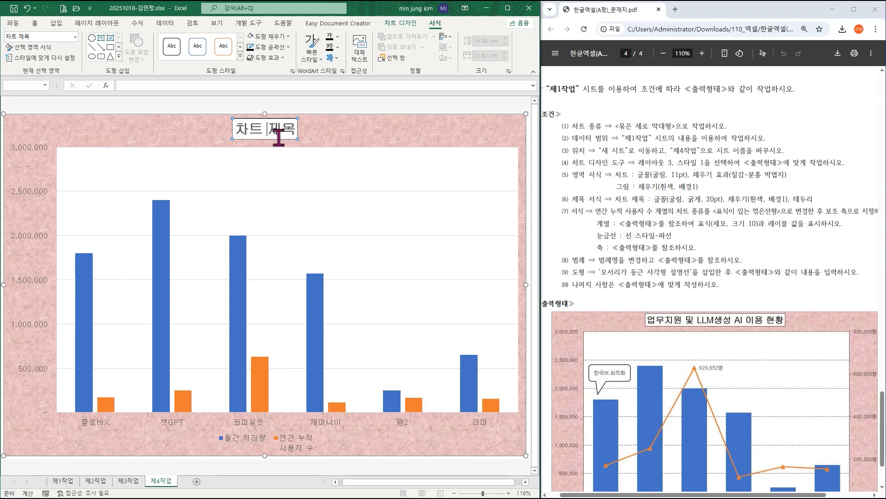
pyautogui.press('Delete')
pyautogui.press('Delete')
pyautogui.press('BackSpace')
pyautogui.press('BackSpace')
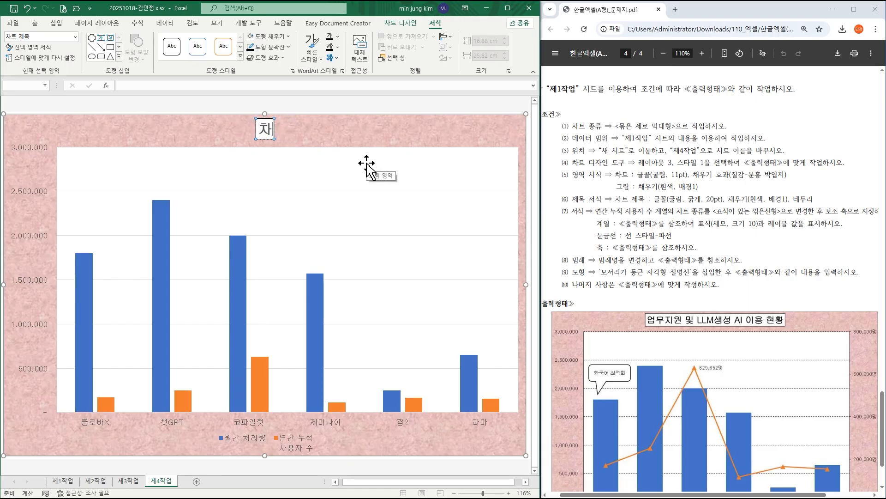
pyautogui.write('어')
pyautogui.write('업무지원 및')
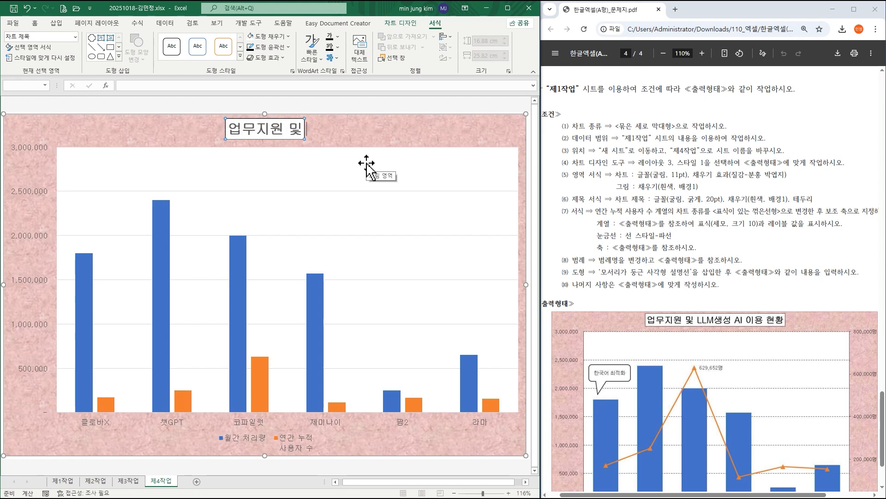
pyautogui.write(' LL<M')
pyautogui.press('BackSpace')
pyautogui.press('BackSpace')
pyautogui.write('<')
pyautogui.press('BackSpace')
pyautogui.write('₩M')
pyautogui.press('BackSpace')
pyautogui.press('BackSpace')
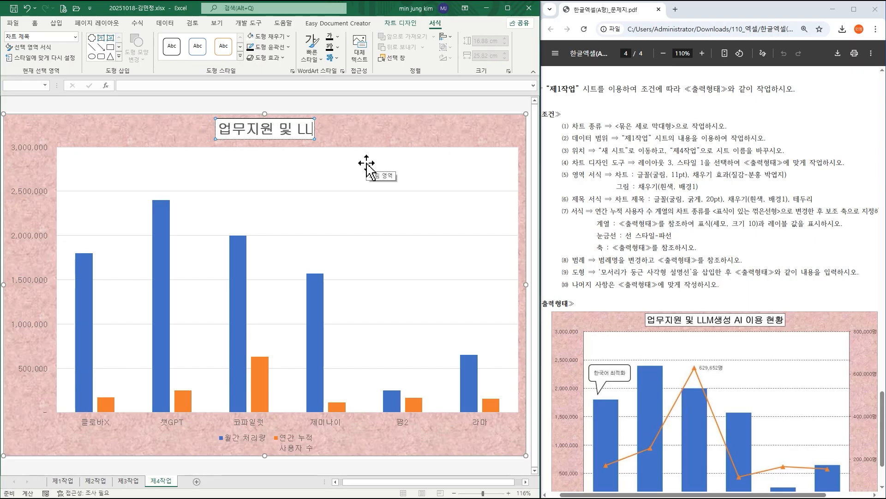
pyautogui.write('M ㅅ')
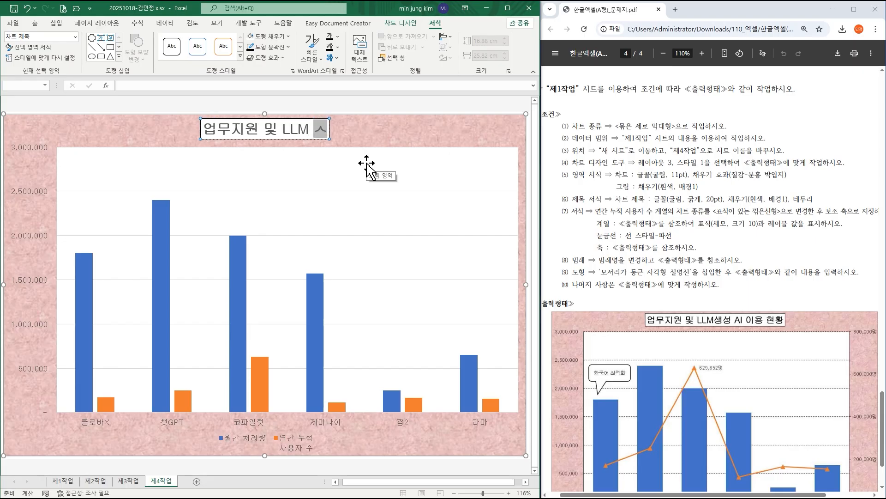
pyautogui.press('BackSpace')
pyautogui.press('BackSpace')
pyautogui.write('생성 A')
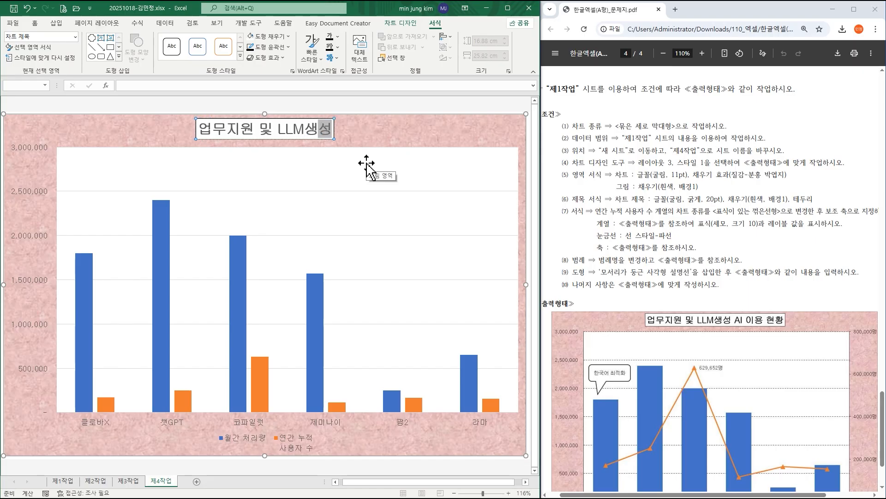
pyautogui.write('I 이용 현황')
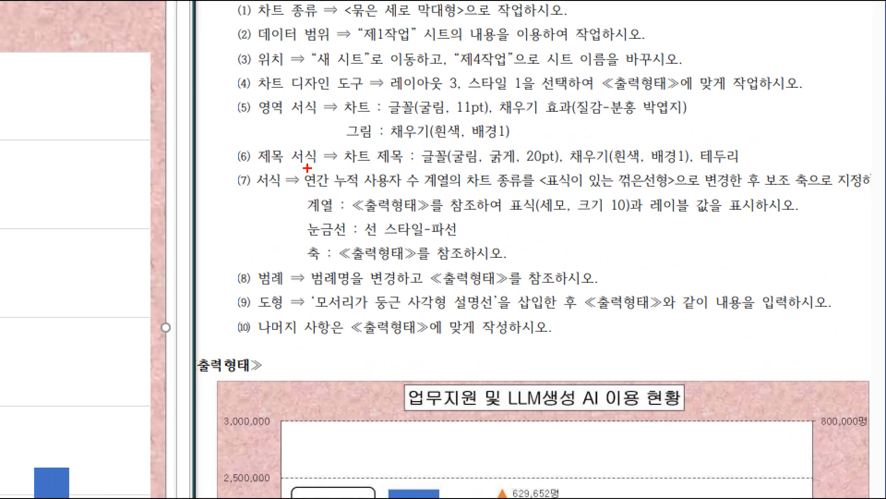
pyautogui.moveTo(293, 164)
pyautogui.mouseDown()
pyautogui.moveTo(454, 198)
pyautogui.moveTo(834, 193)
pyautogui.mouseUp()
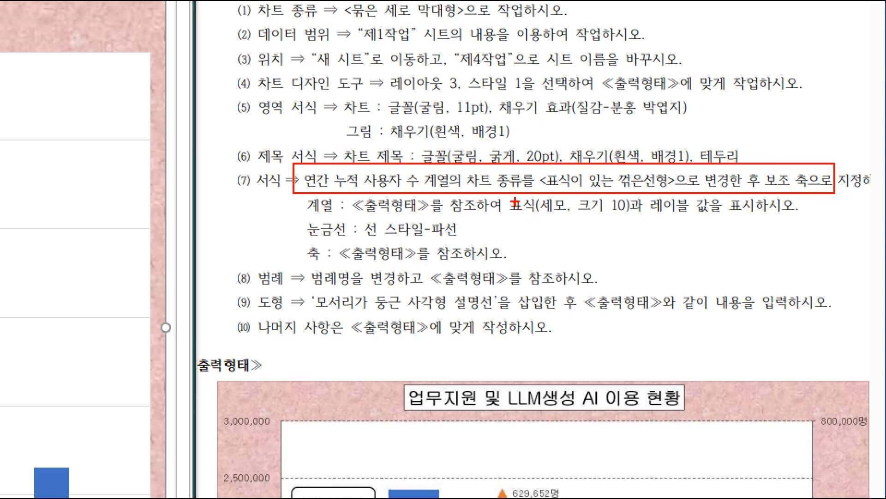
pyautogui.moveTo(495, 190)
pyautogui.mouseDown()
pyautogui.moveTo(634, 220)
pyautogui.moveTo(765, 224)
pyautogui.mouseUp()
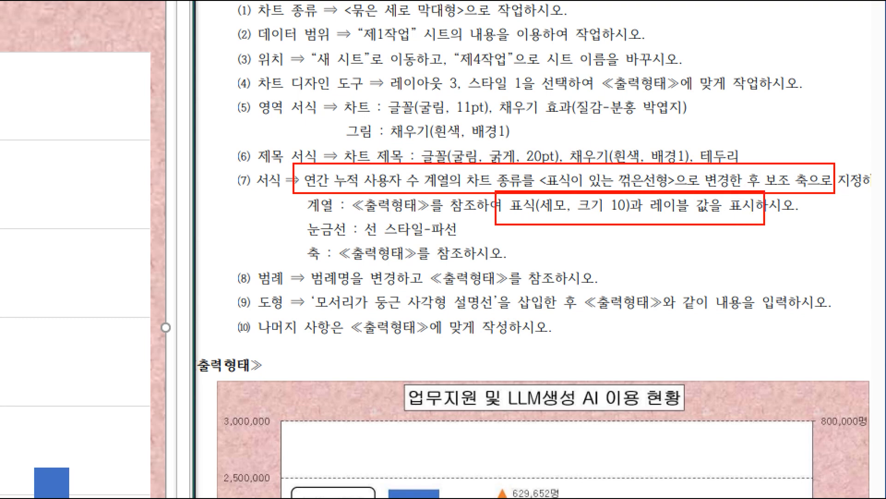
pyautogui.press('Escape')
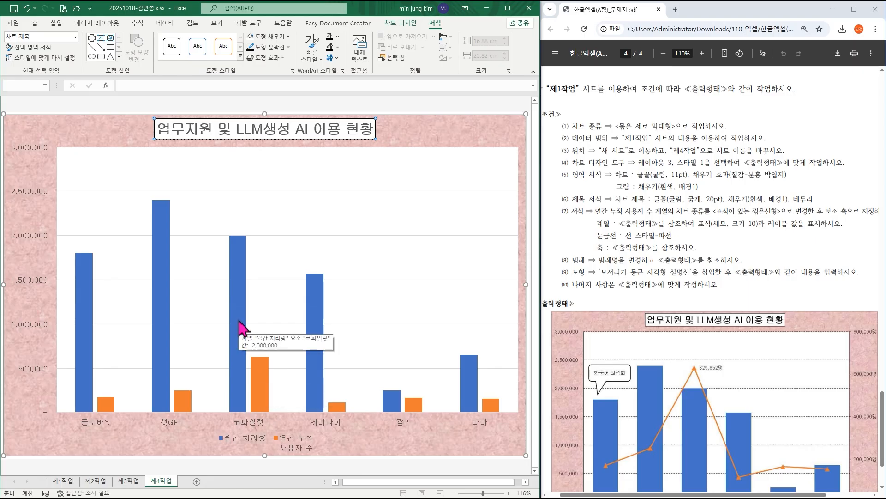
# Change the 연간 누적사용자 수 series to 표식이 있는 꺾은선형 and plot it on the secondary axis.
pyautogui.click(260, 377)
pyautogui.rightClick(260, 376)
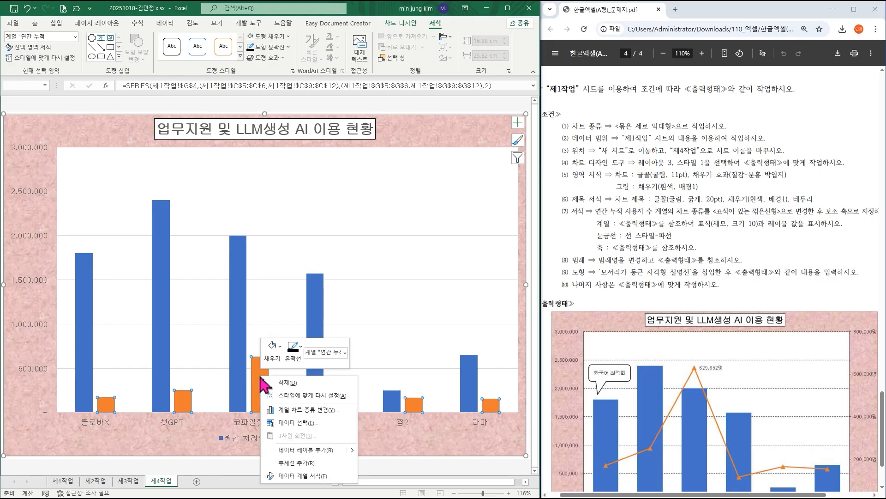
pyautogui.click(311, 410)
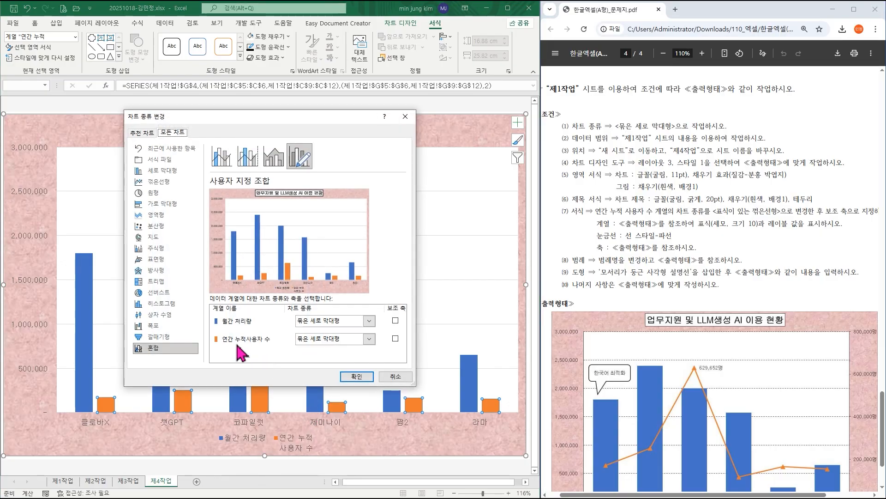
pyautogui.click(326, 341)
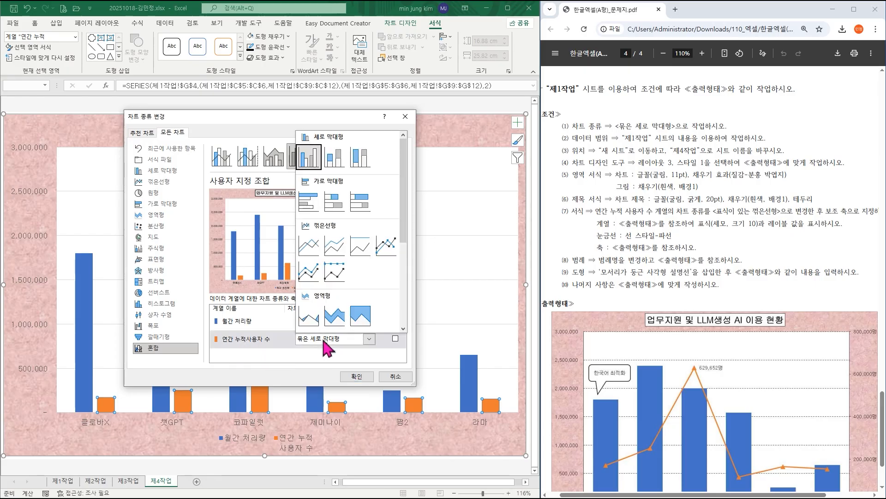
pyautogui.click(386, 248)
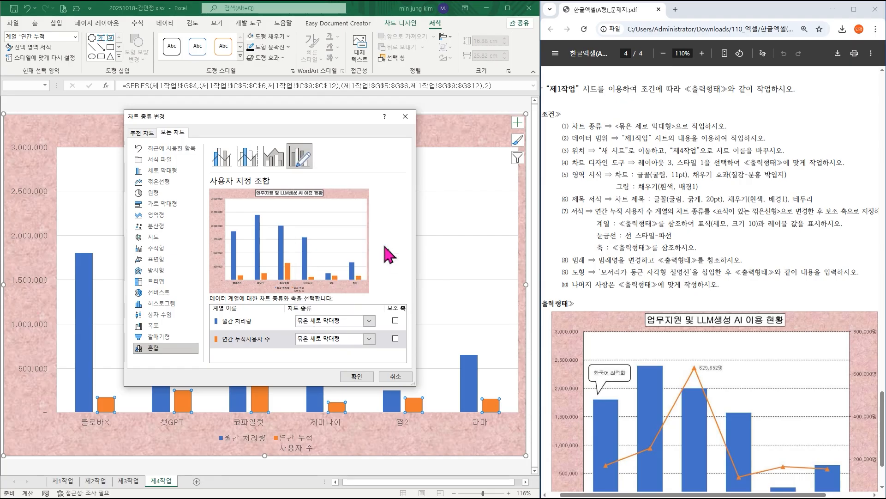
pyautogui.click(395, 339)
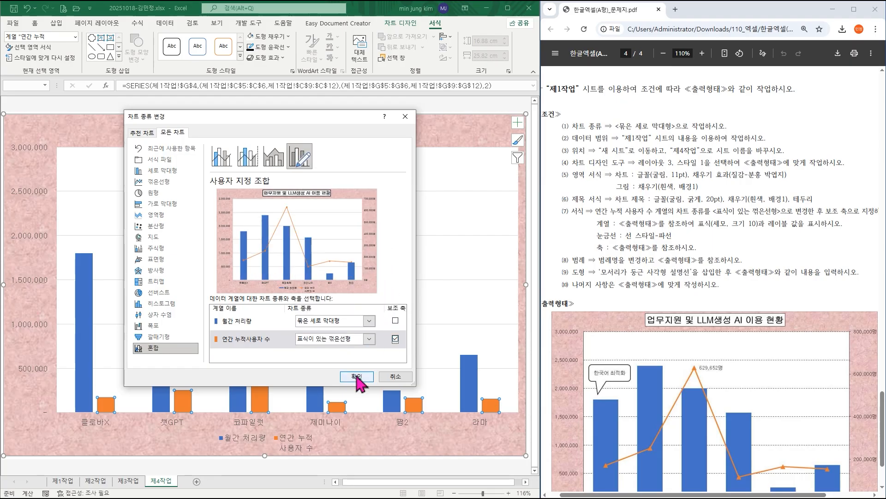
pyautogui.click(357, 376)
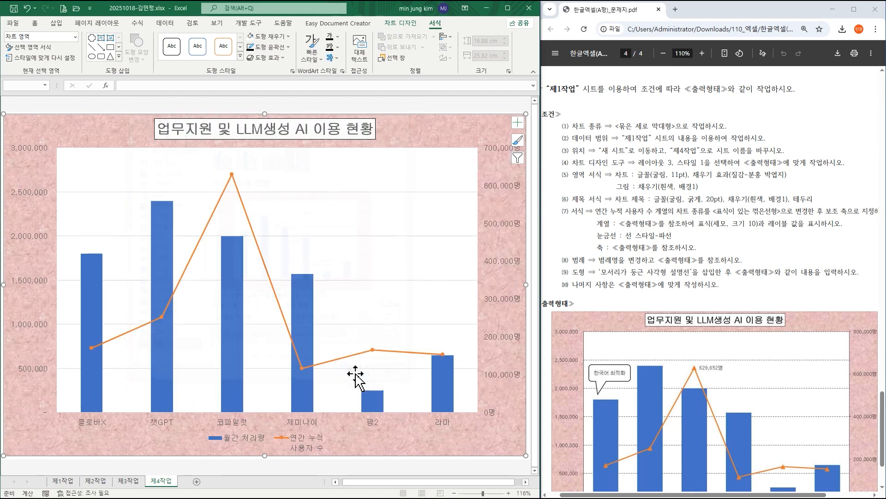
# Give the 연간 누적사용자 수 line series built-in triangle markers at size 10.
pyautogui.click(245, 212)
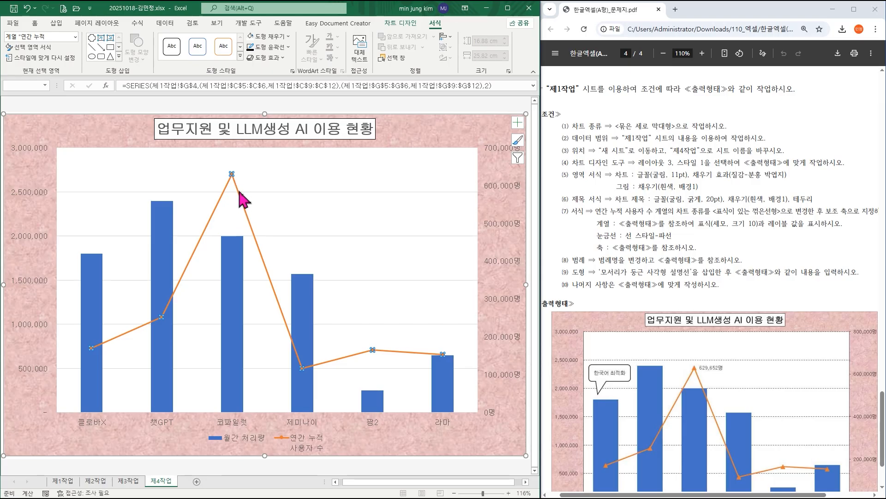
pyautogui.rightClick(242, 202)
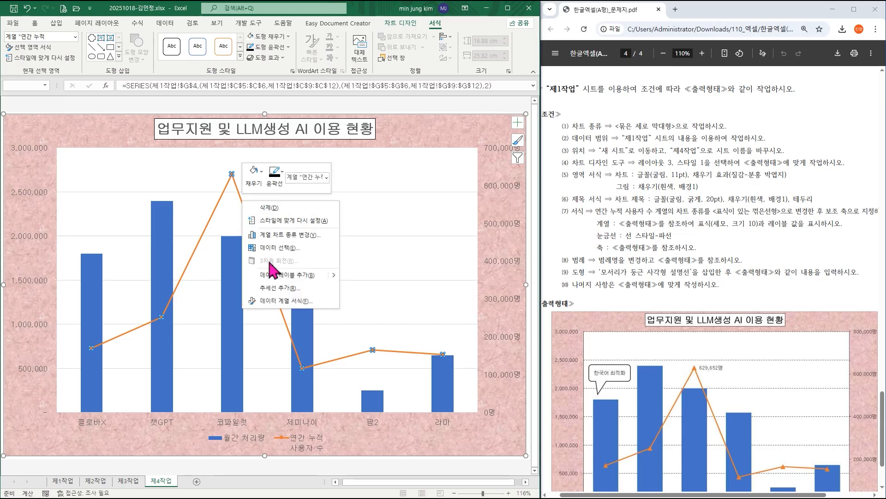
pyautogui.click(296, 302)
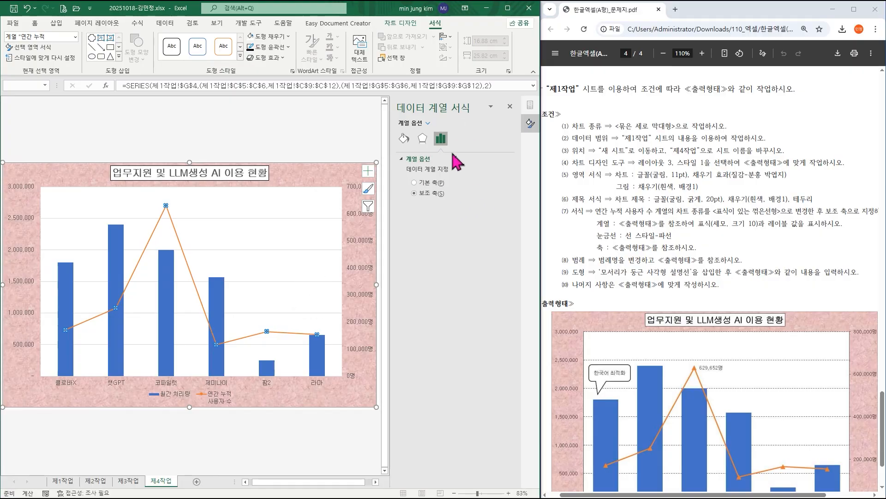
pyautogui.click(405, 139)
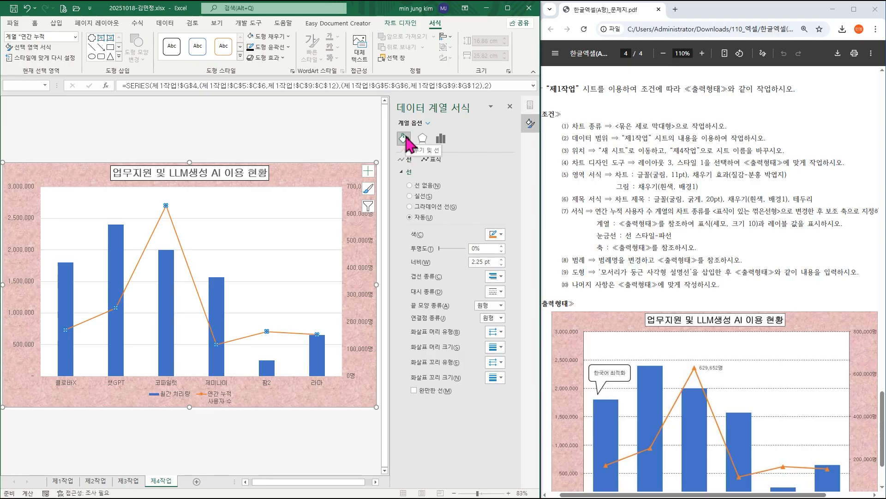
pyautogui.click(434, 160)
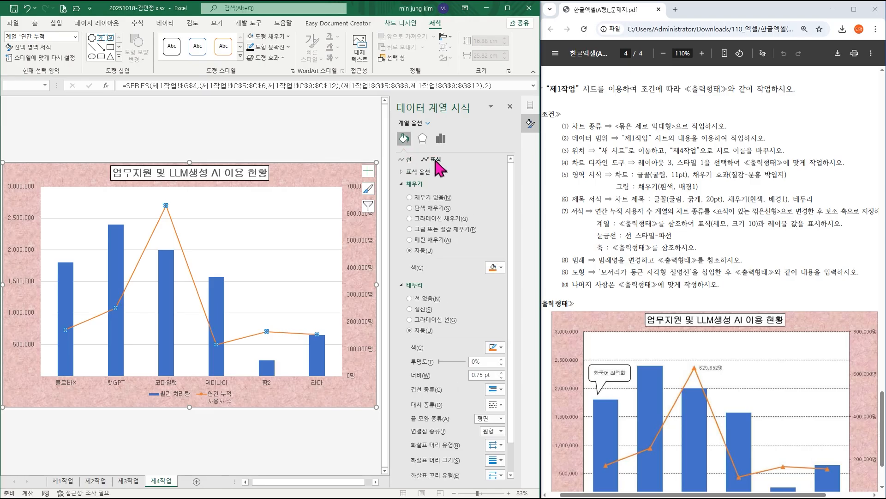
pyautogui.click(421, 172)
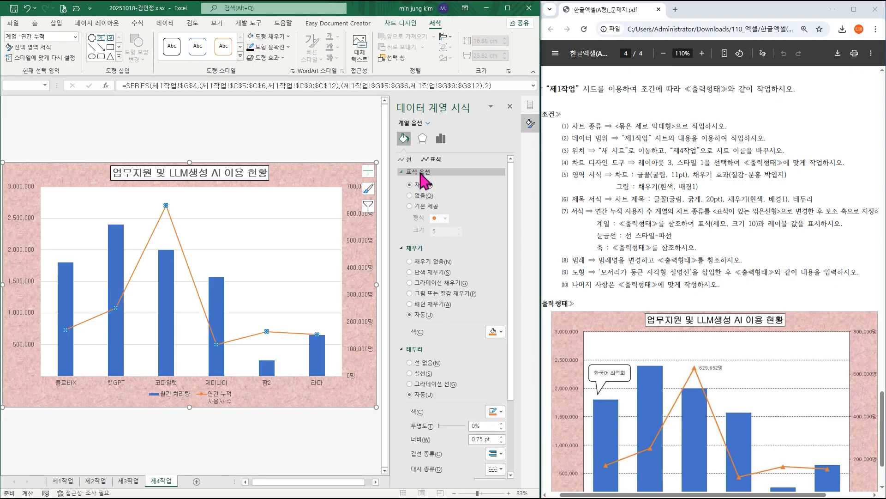
pyautogui.click(421, 206)
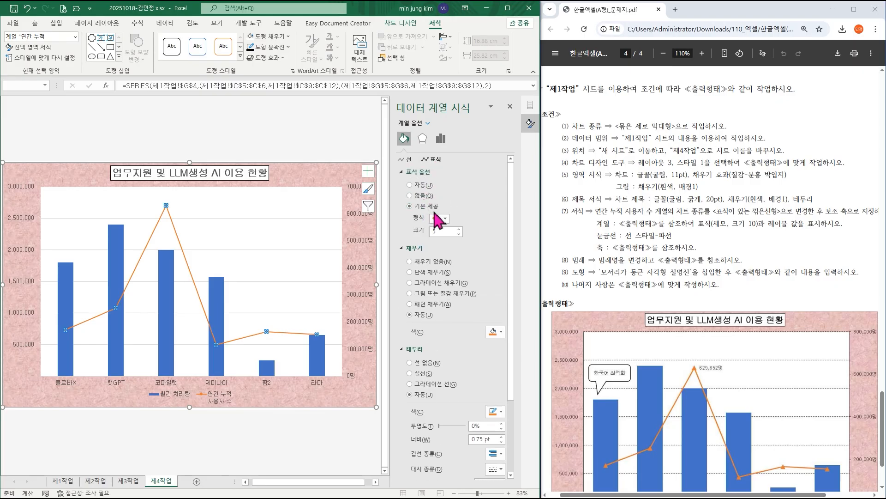
pyautogui.click(444, 218)
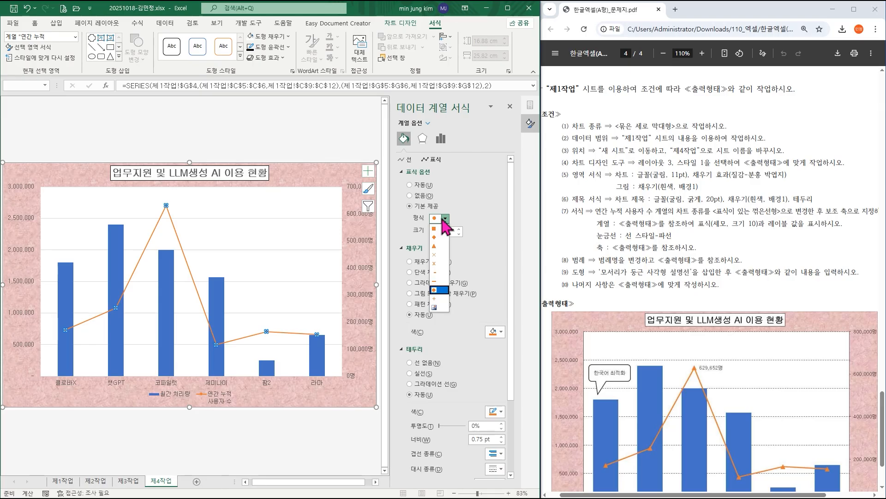
pyautogui.click(438, 247)
pyautogui.click(459, 229)
pyautogui.click(459, 229)
pyautogui.click(459, 229)
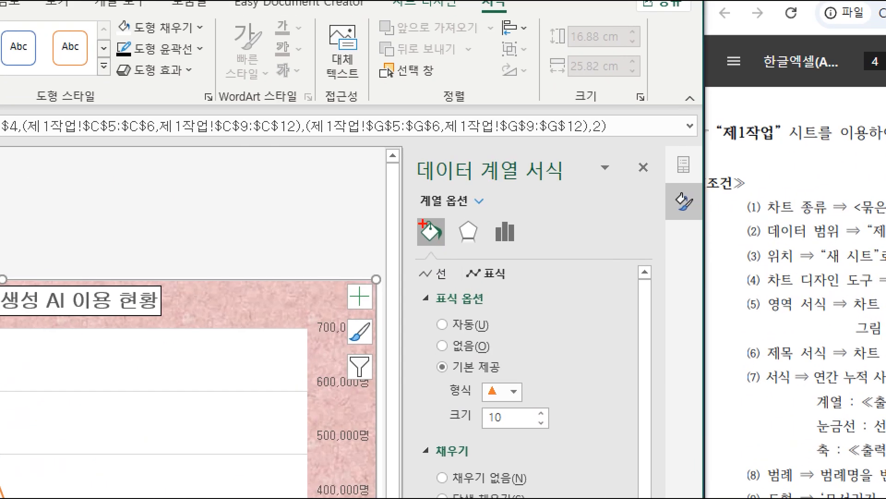
pyautogui.moveTo(417, 213)
pyautogui.mouseDown()
pyautogui.moveTo(447, 246)
pyautogui.moveTo(521, 288)
pyautogui.mouseUp()
pyautogui.moveTo(408, 280); pyautogui.dragTo(498, 314)
pyautogui.moveTo(414, 351)
pyautogui.mouseDown()
pyautogui.moveTo(584, 439)
pyautogui.moveTo(584, 452)
pyautogui.mouseUp()
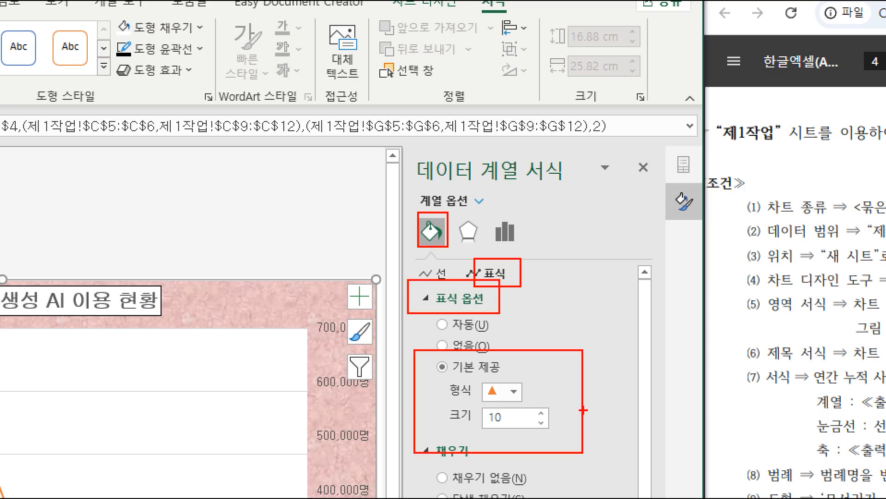
pyautogui.press('Escape')
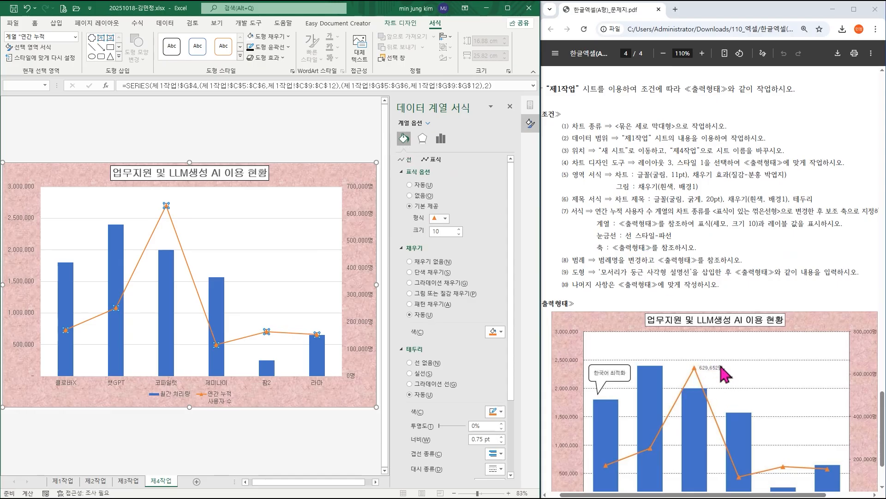
pyautogui.hotkey('ctrl', '1')
pyautogui.click(151, 210)
pyautogui.moveTo(299, 216)
pyautogui.mouseDown()
pyautogui.moveTo(342, 243)
pyautogui.moveTo(430, 264)
pyautogui.mouseUp()
pyautogui.press('Escape')
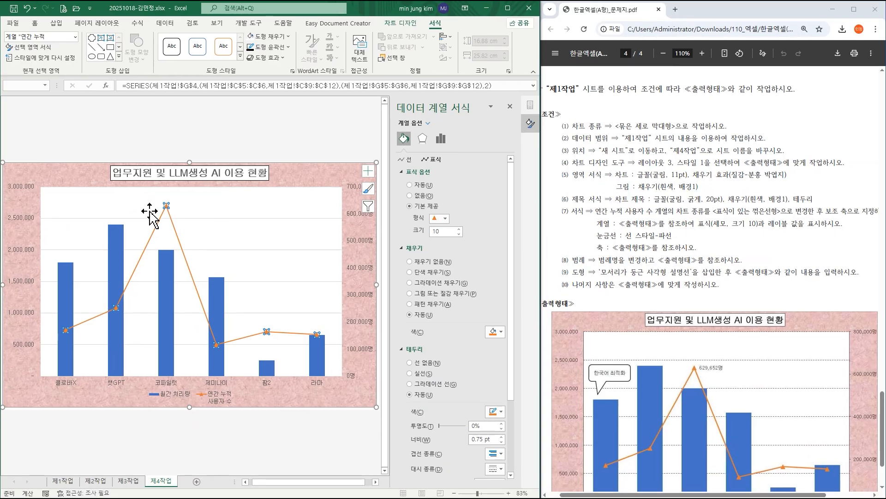
# Add a data label to only the 코파일럿 point of the 연간 누적사용자 수 line.
pyautogui.moveTo(167, 209)
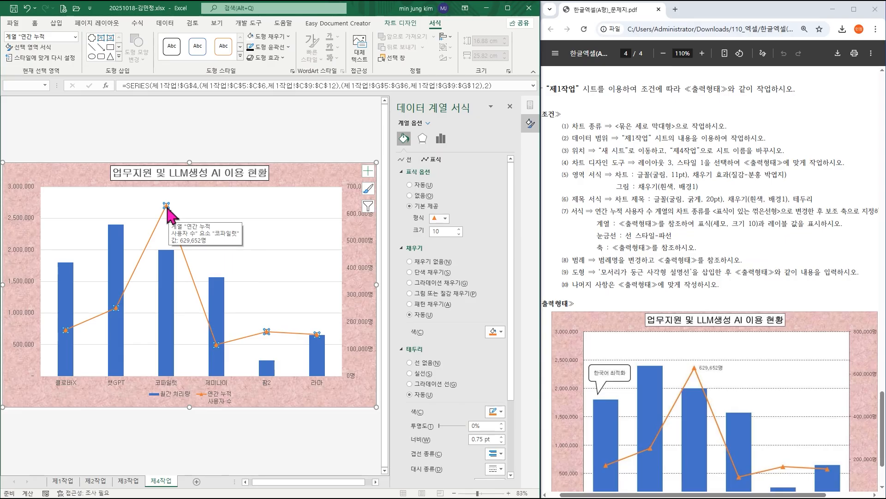
pyautogui.click(168, 208)
pyautogui.rightClick(167, 207)
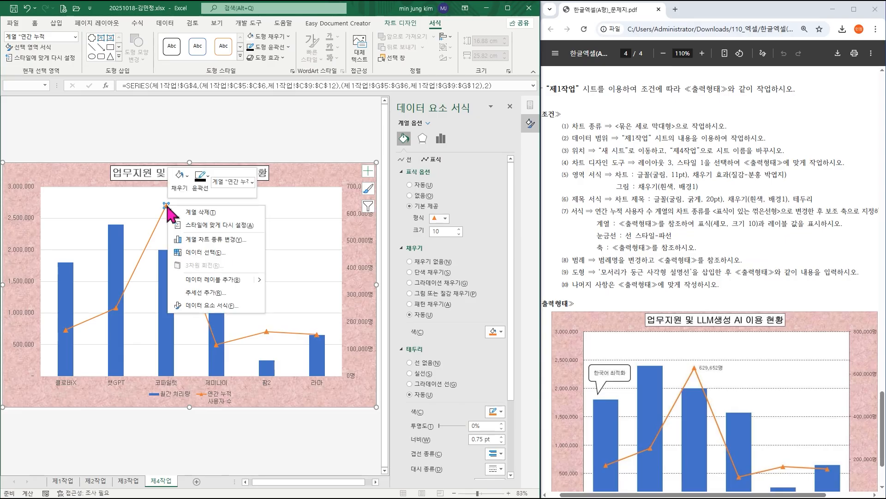
pyautogui.click(234, 285)
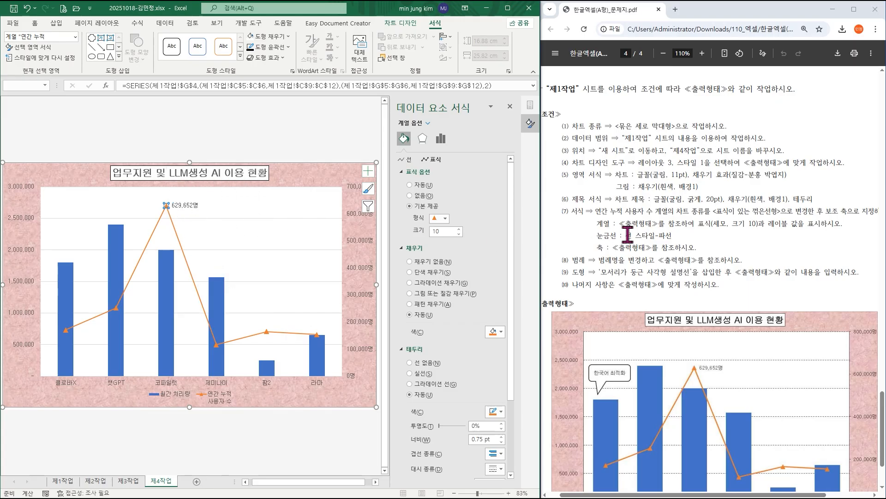
# Change the dash type of the primary value axis's major gridlines to 파선, as the PDF's gridline condition requires.
pyautogui.moveTo(626, 236); pyautogui.dragTo(674, 236)
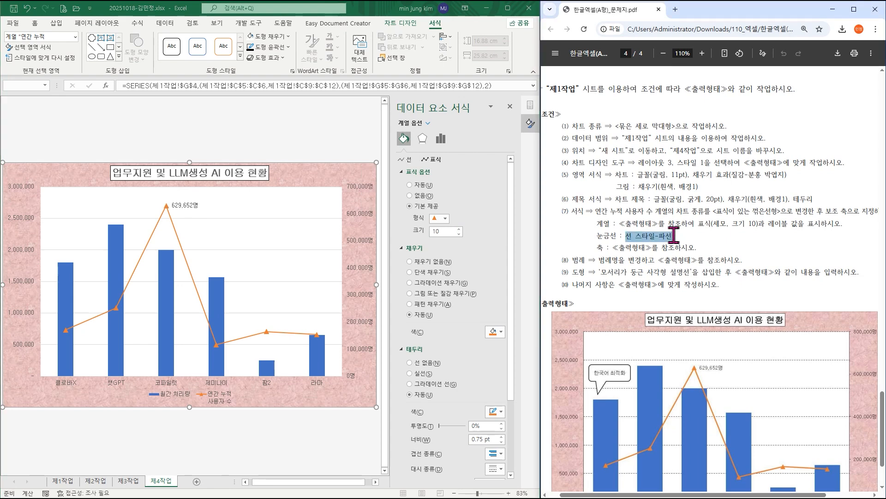
pyautogui.click(267, 227)
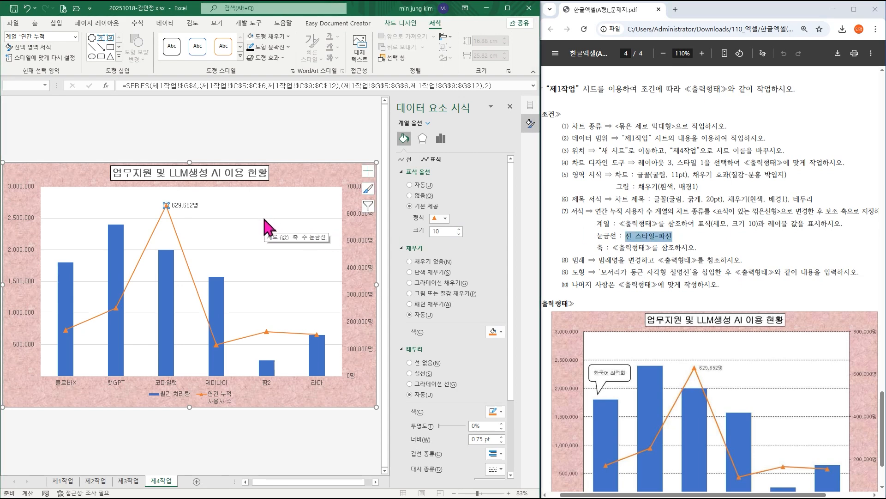
pyautogui.click(268, 227)
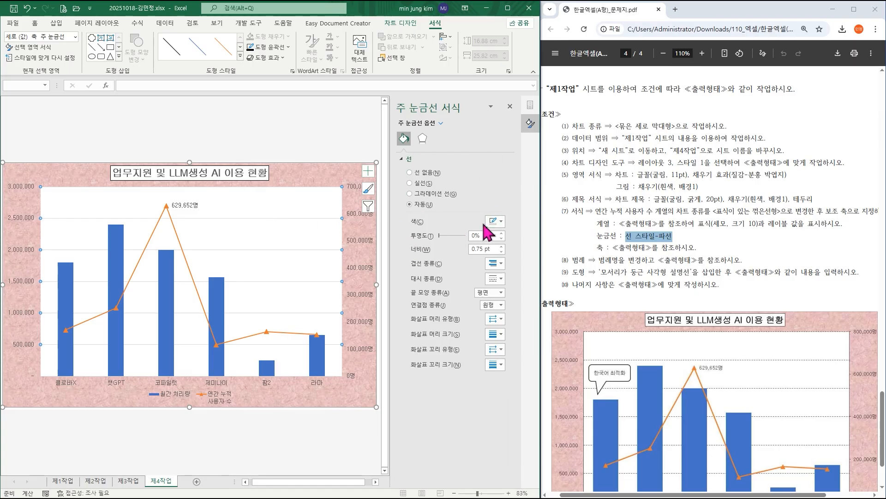
pyautogui.click(501, 278)
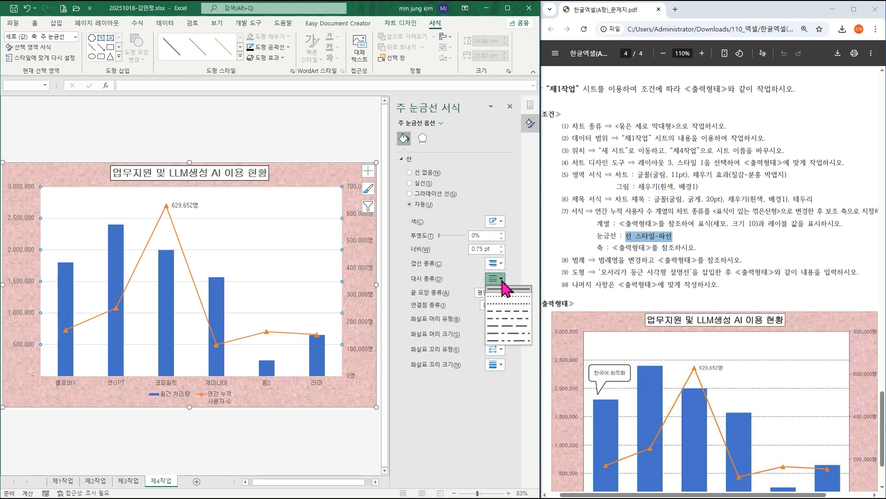
pyautogui.click(504, 312)
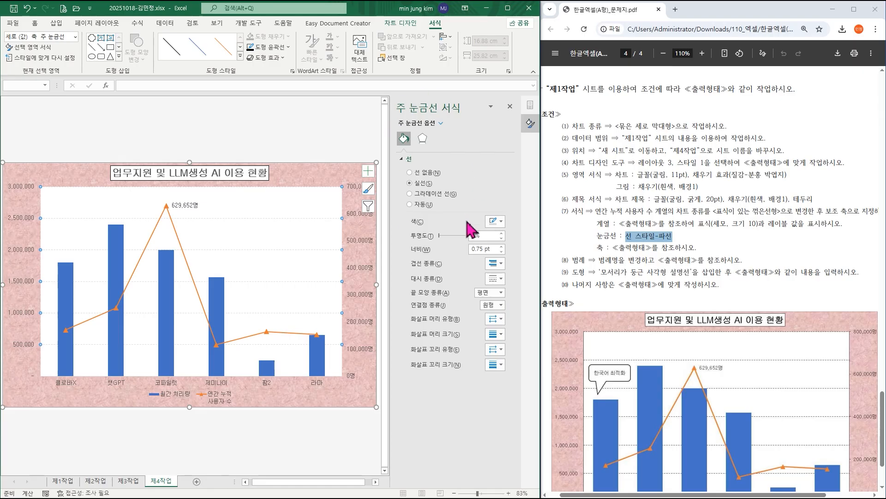
pyautogui.click(509, 107)
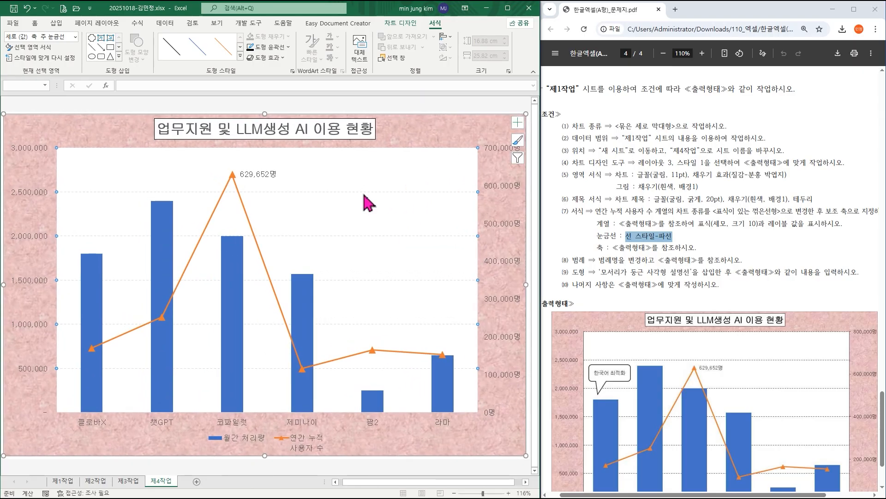
pyautogui.rightClick(368, 202)
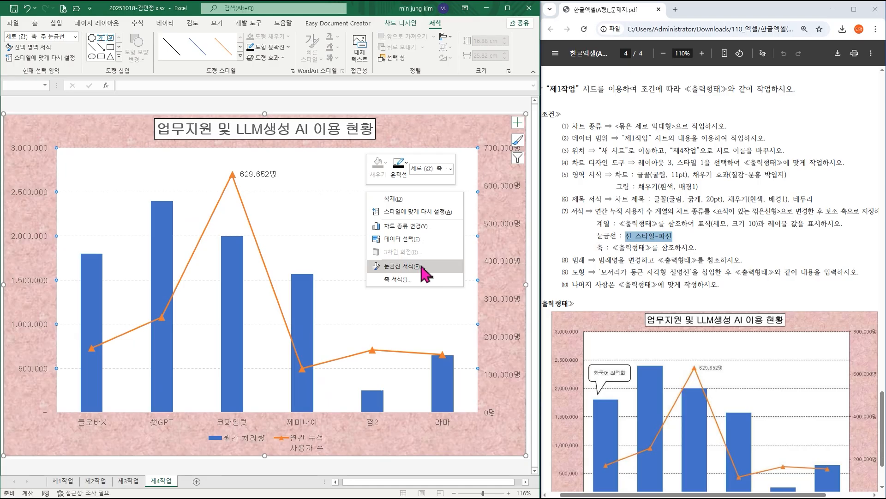
pyautogui.click(707, 248)
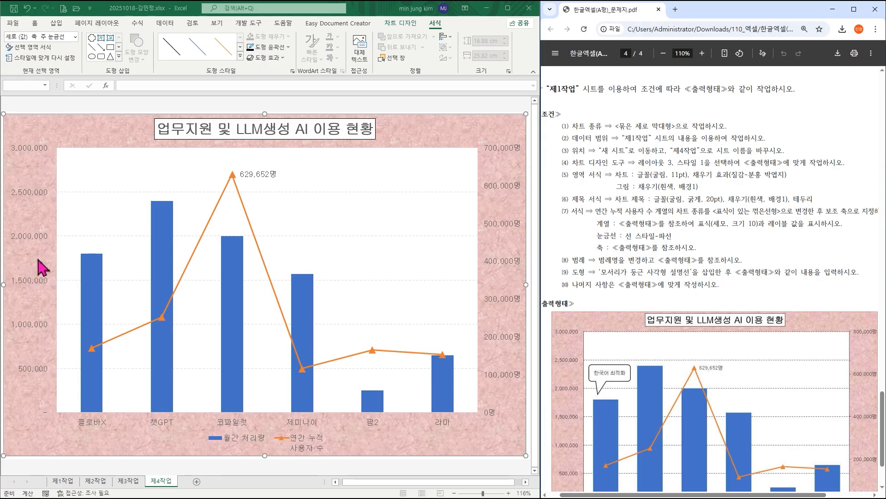
# Set the secondary value axis's maximum to 800000 and its major unit to 200000.
pyautogui.scroll(-2, 672, 446)
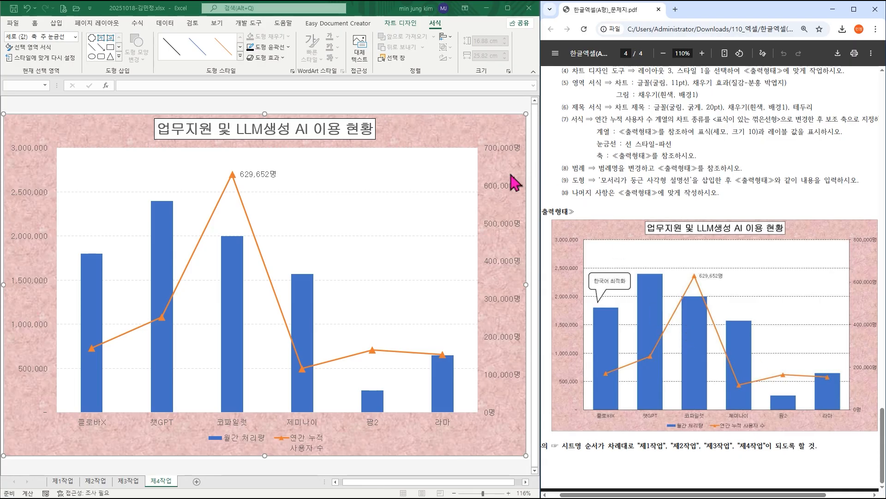
pyautogui.click(502, 189)
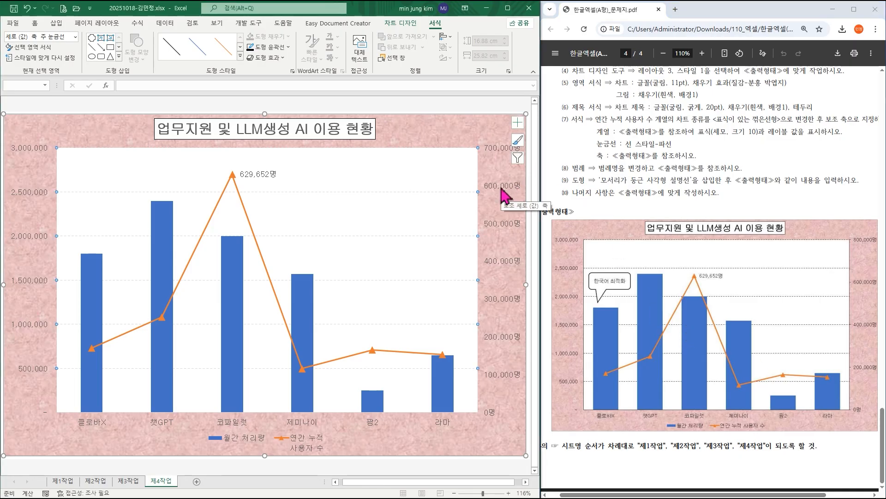
pyautogui.doubleClick(505, 194)
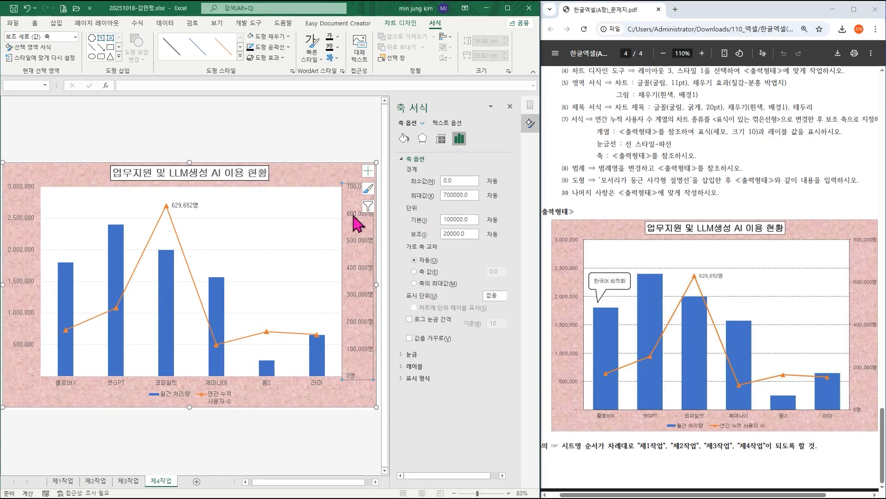
pyautogui.doubleClick(474, 194)
pyautogui.write('82')
pyautogui.write('2')
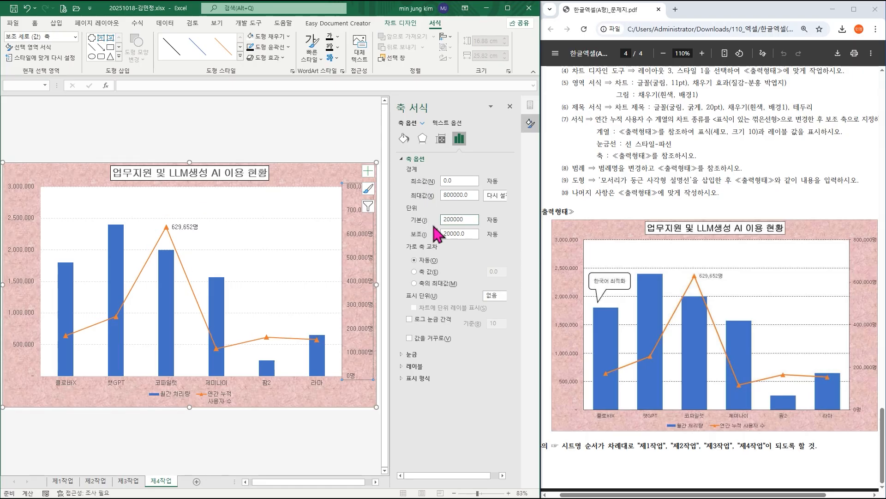
pyautogui.press('Return')
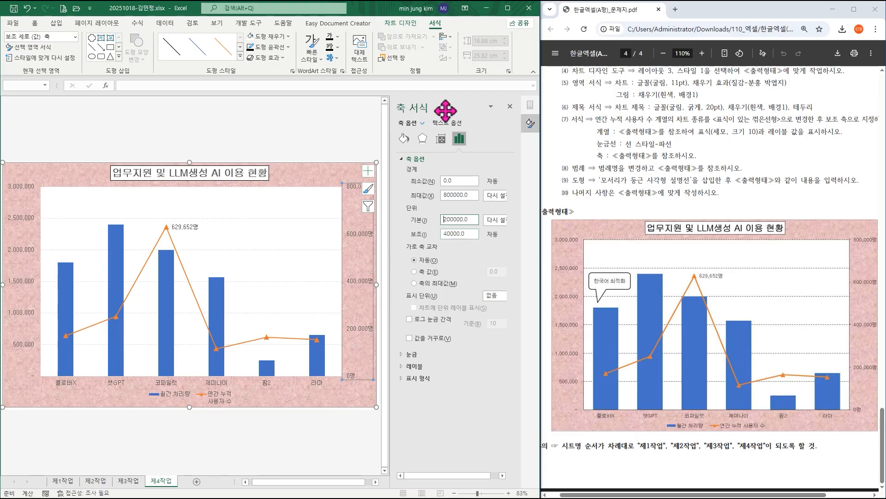
pyautogui.click(510, 107)
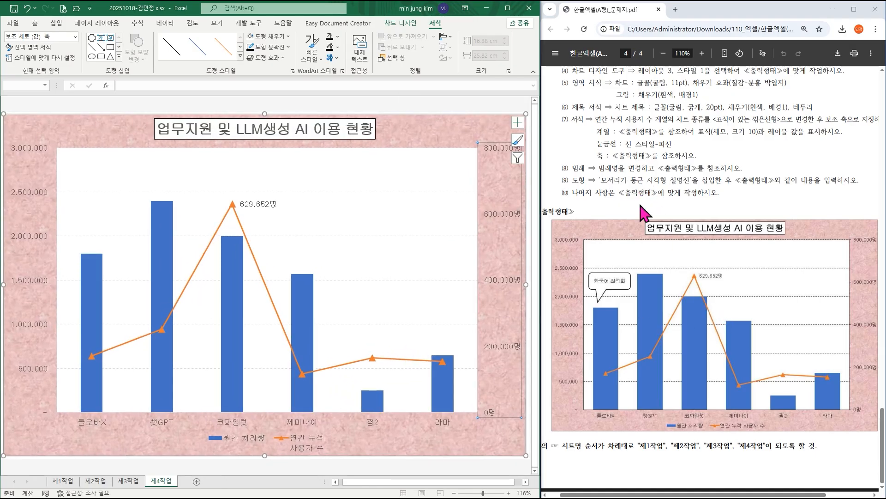
# Open the shape gallery for inserting a 모서리가 둥근 사각형 설명선 on the chart.
pyautogui.click(56, 23)
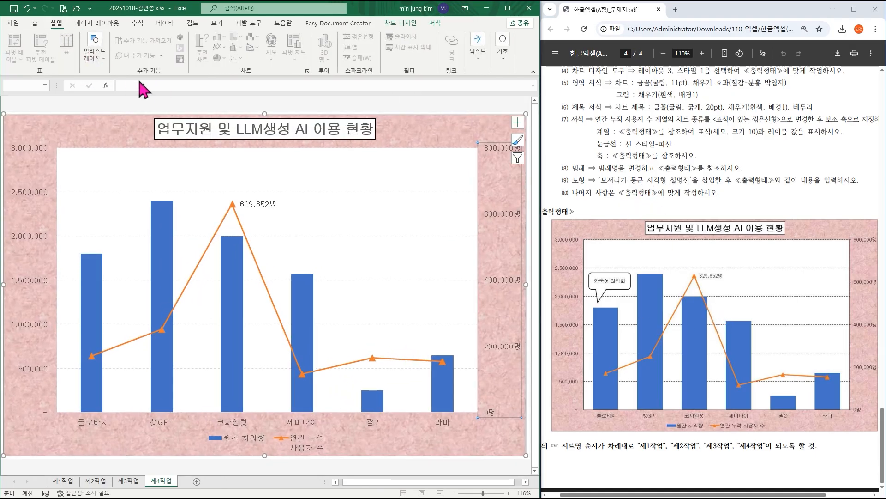
pyautogui.click(95, 54)
pyautogui.click(119, 98)
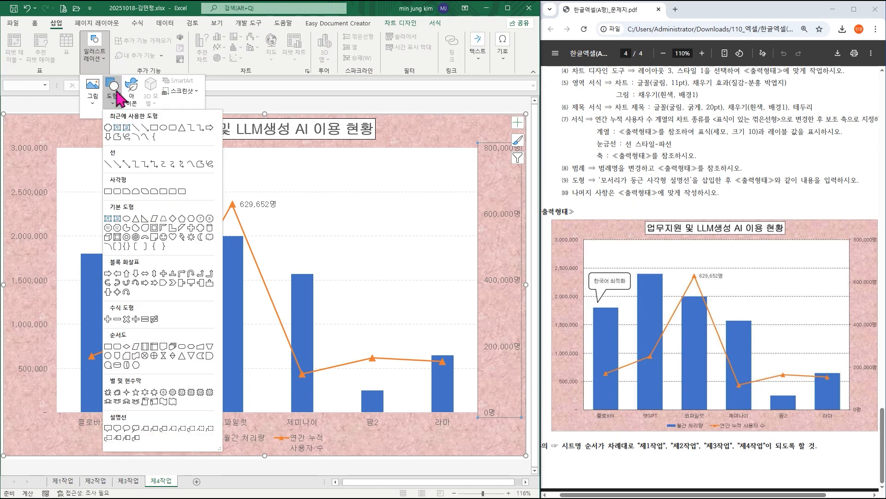